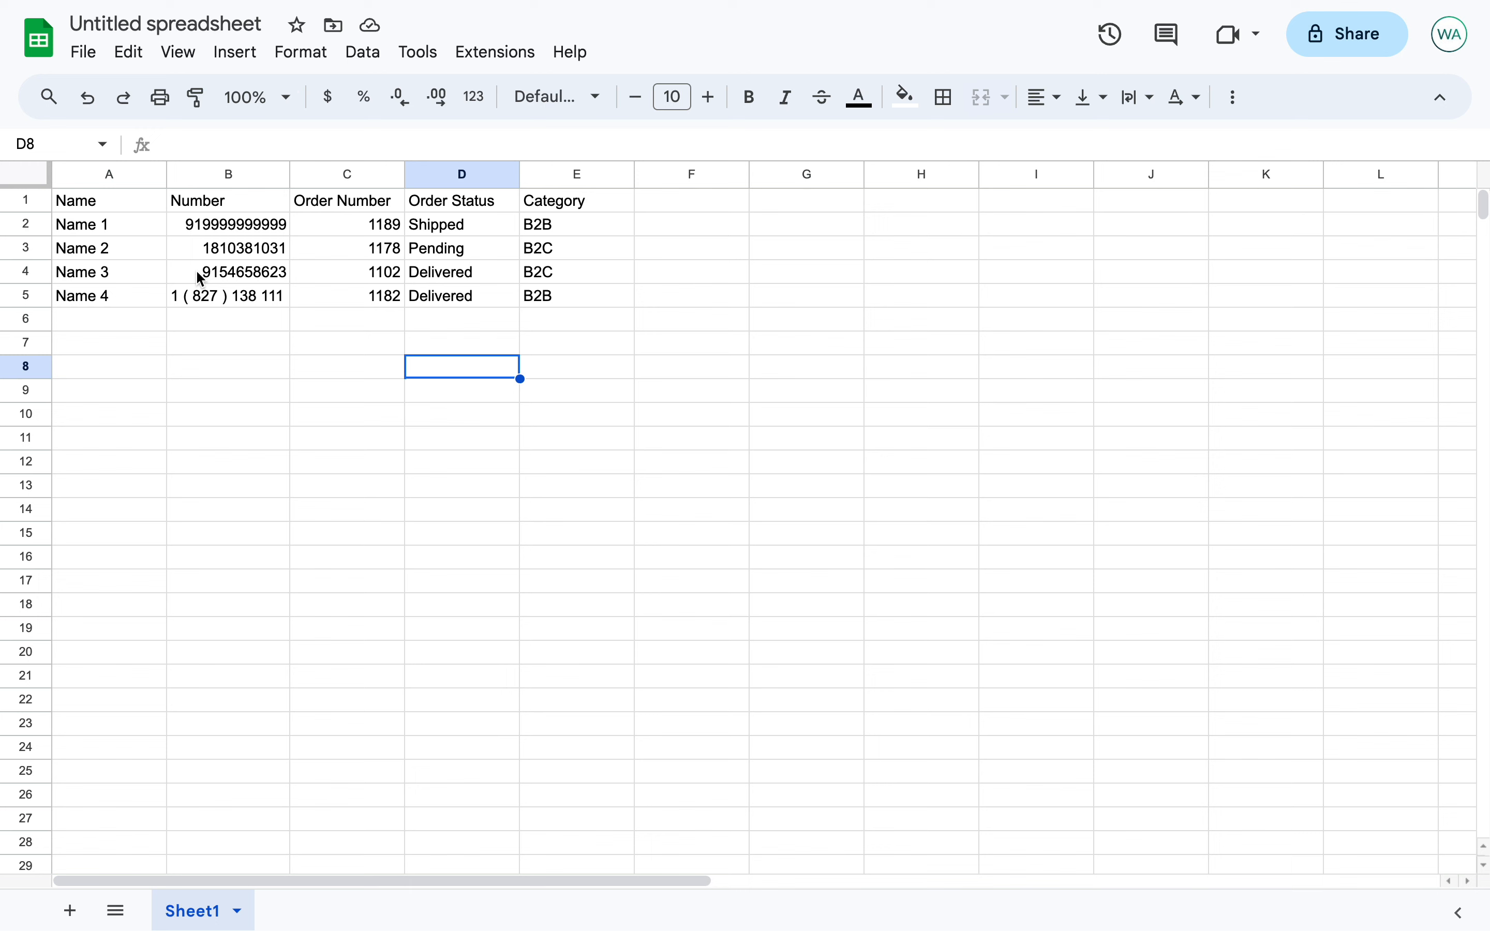
# Examine the country code digits at the start of the phone numbers in cells B2 and B3
pyautogui.click(212, 225)
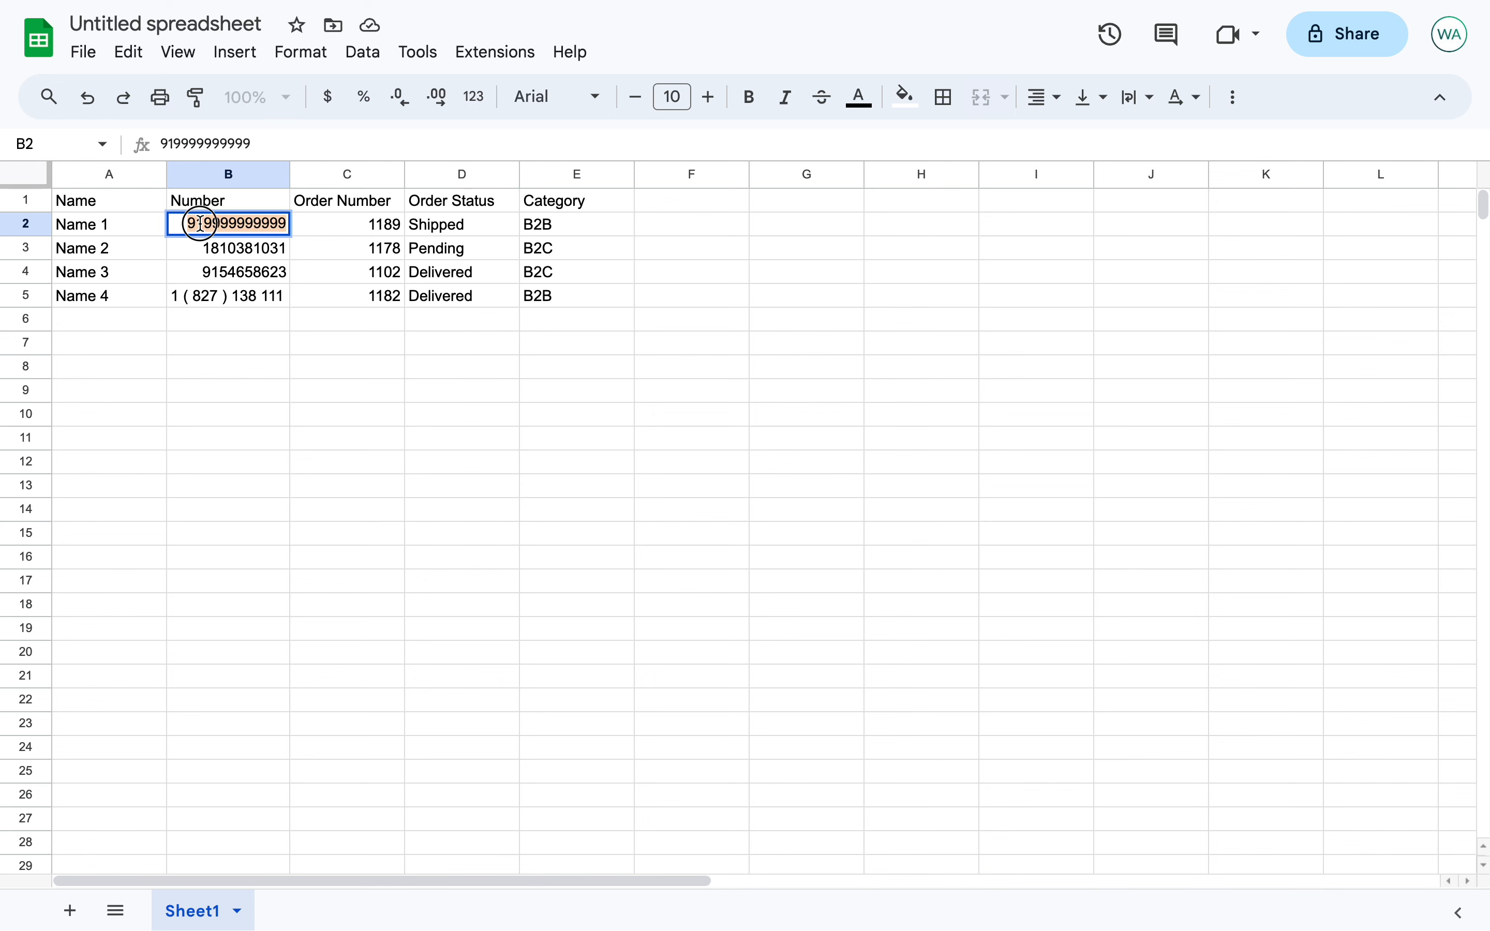
pyautogui.moveTo(208, 224); pyautogui.dragTo(175, 222)
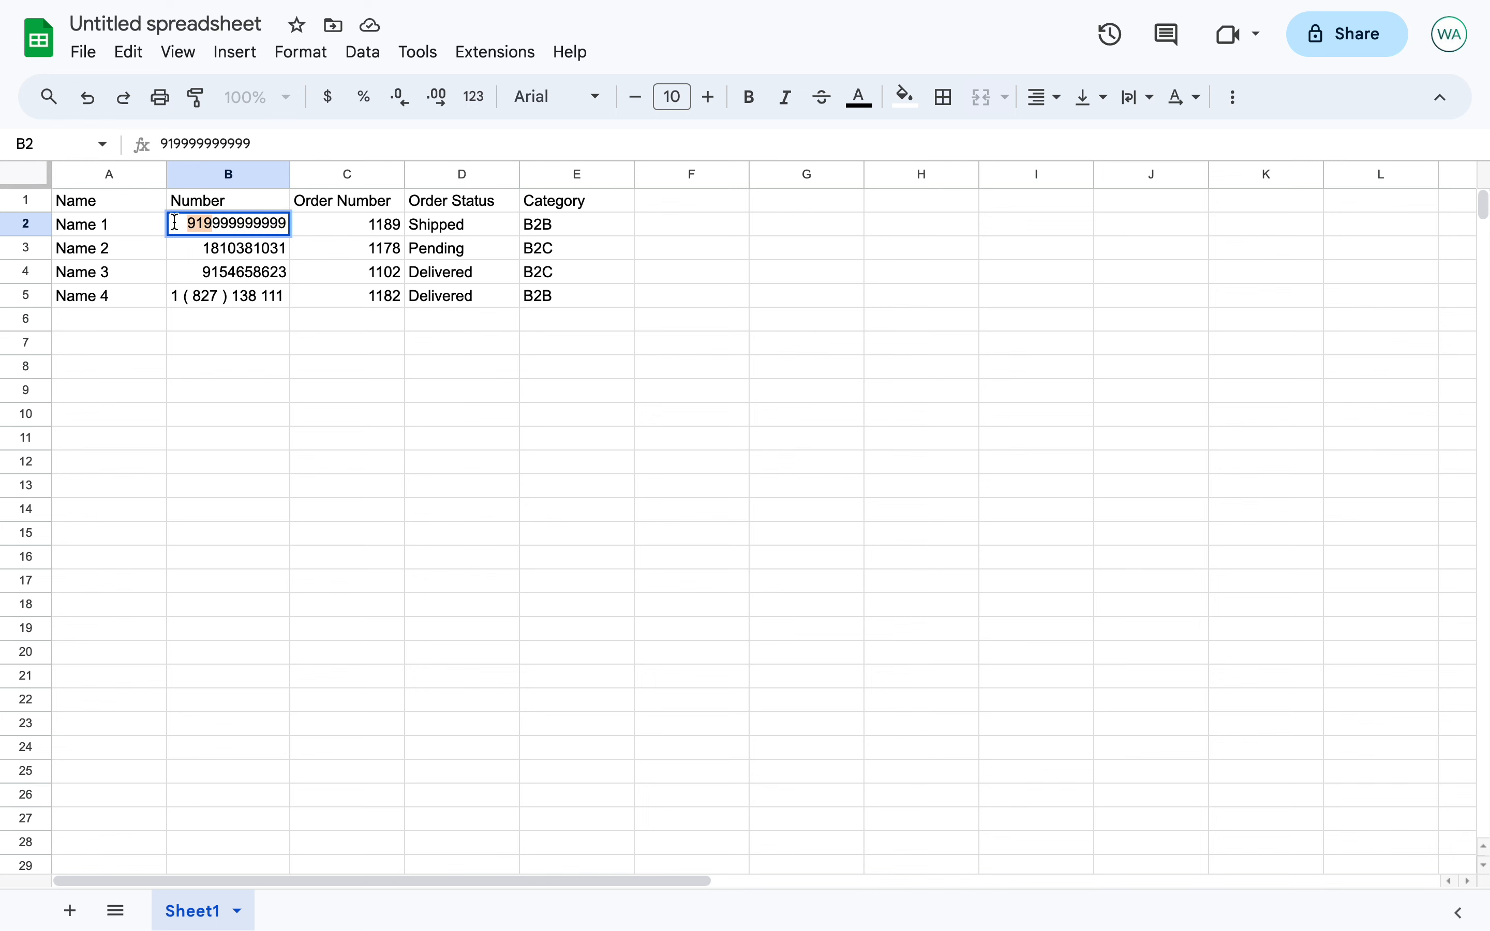
pyautogui.click(177, 223)
pyautogui.doubleClick(220, 248)
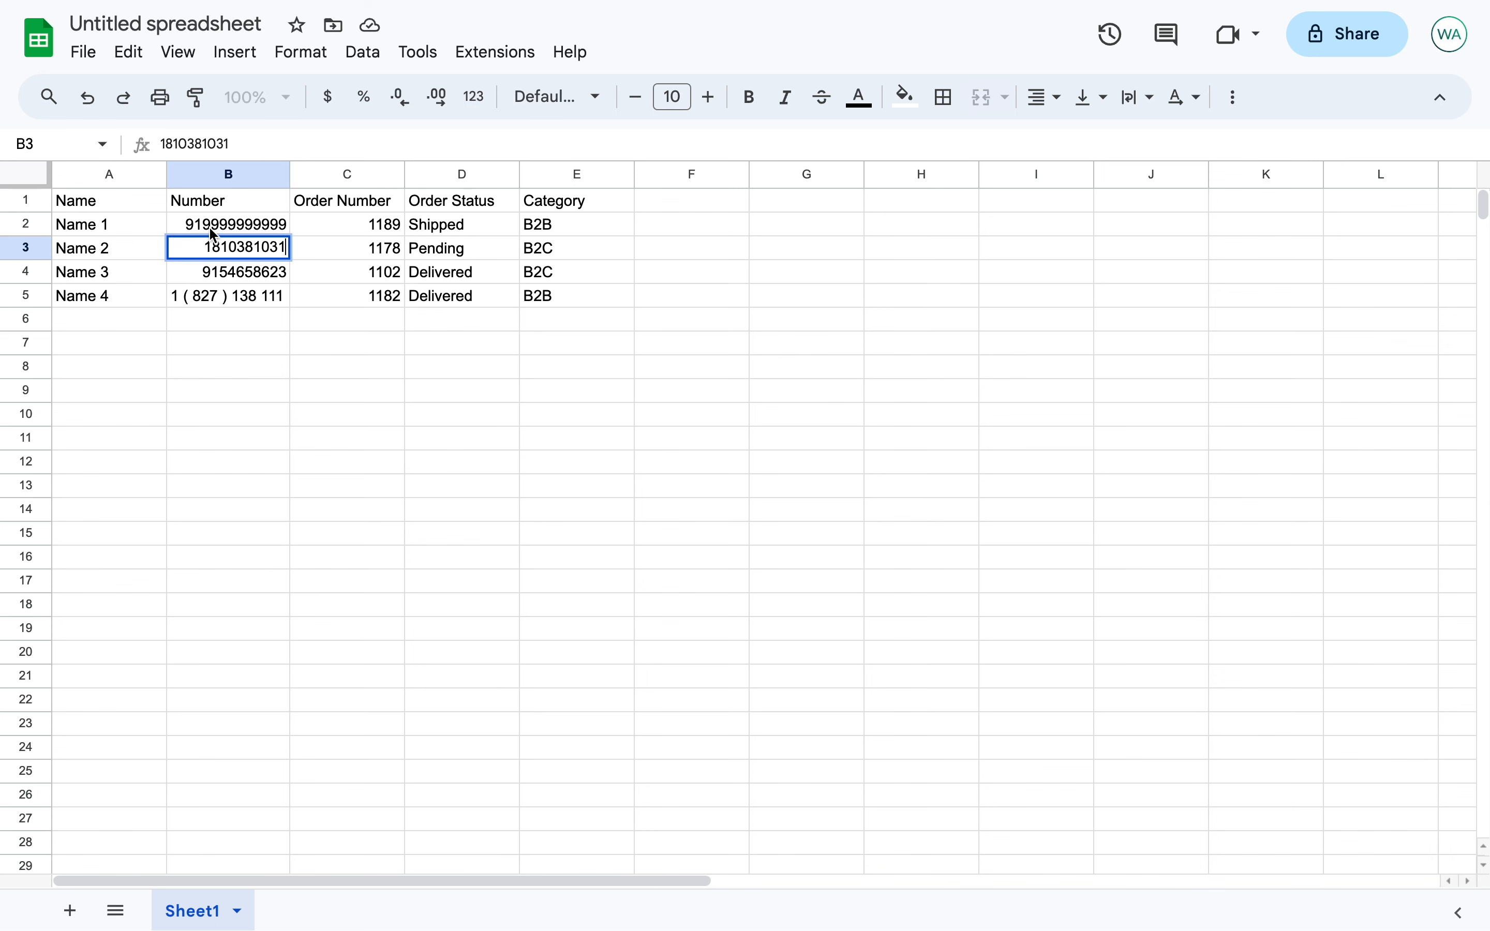
pyautogui.click(216, 249)
pyautogui.moveTo(214, 249); pyautogui.dragTo(182, 224)
pyautogui.doubleClick(190, 224)
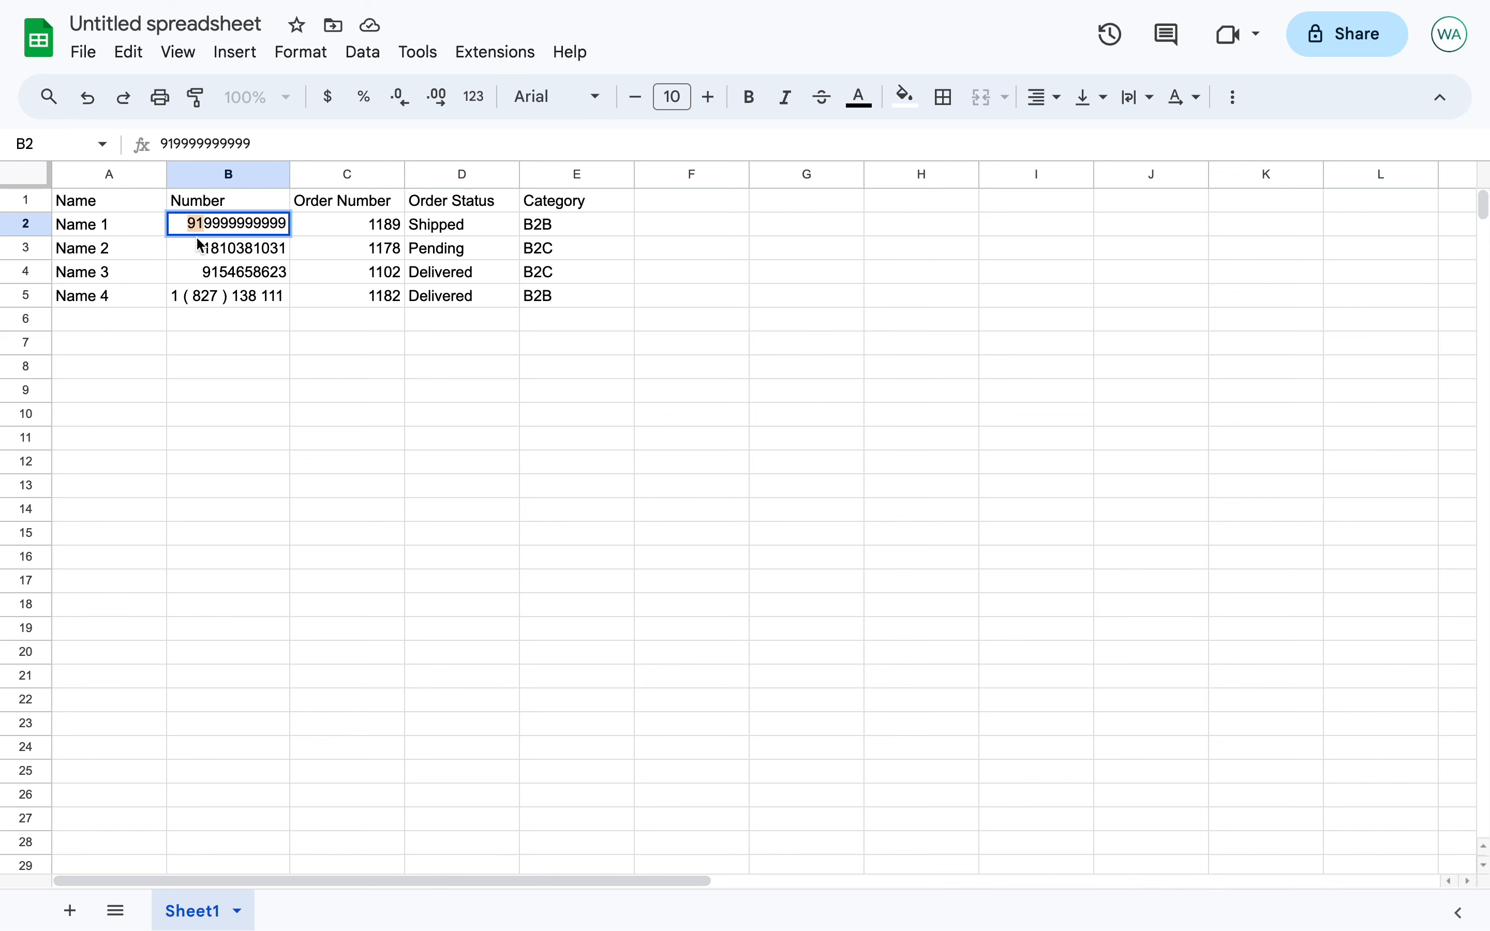
# Remove the spaces and parentheses from the phone number in cell B5 so only digits remain
pyautogui.click(240, 321)
pyautogui.click(206, 303)
pyautogui.doubleClick(204, 298)
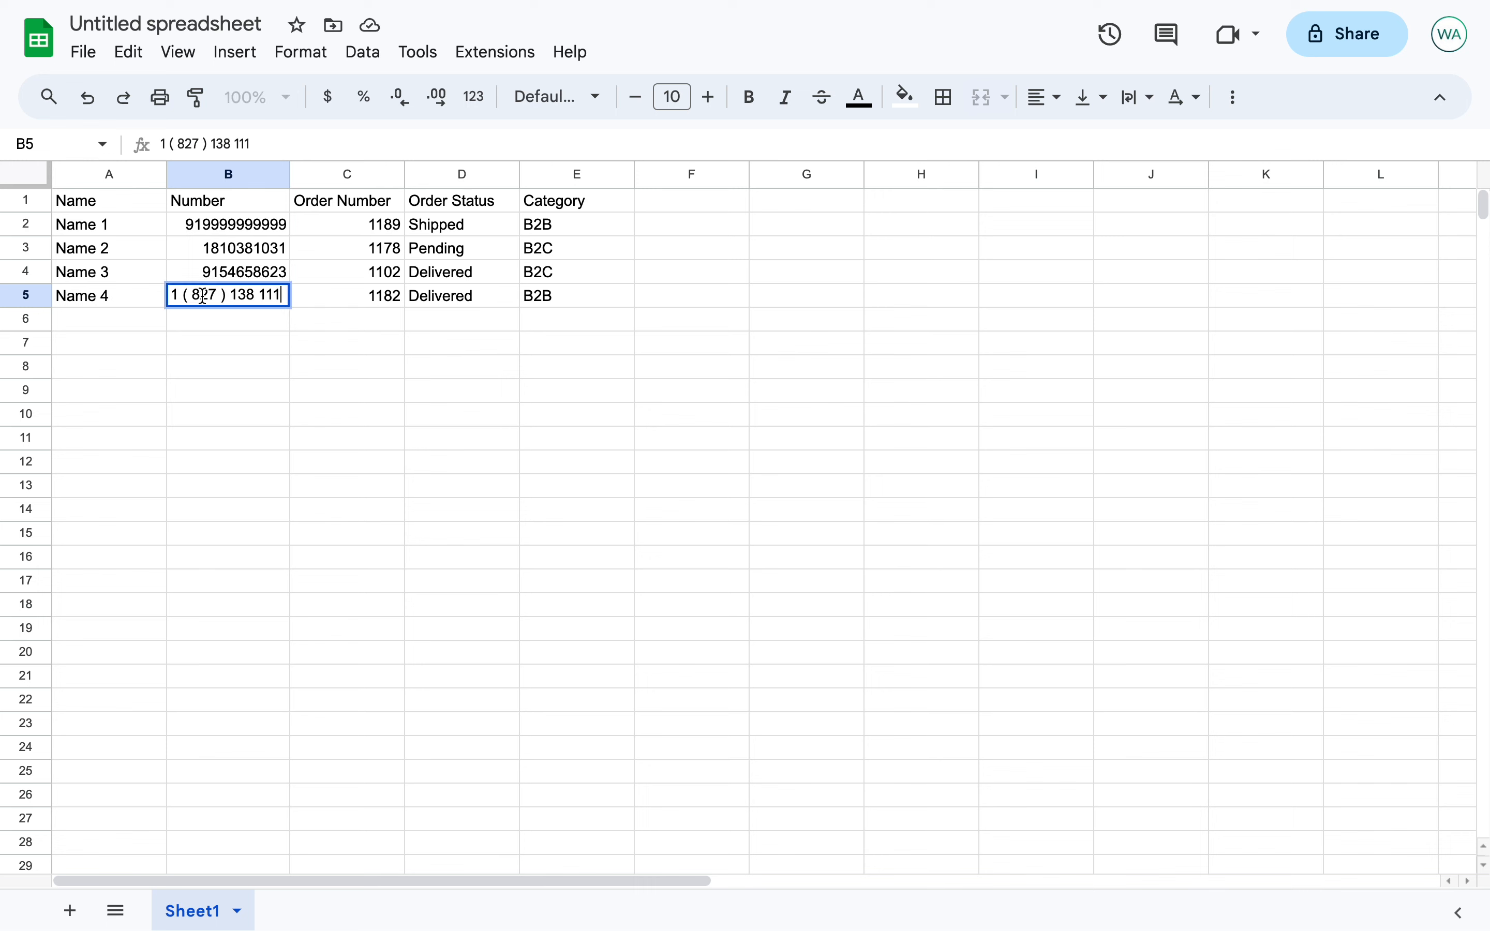
pyautogui.click(233, 143)
pyautogui.press('BackSpace')
pyautogui.press('BackSpace')
pyautogui.press('BackSpace')
pyautogui.press('BackSpace')
pyautogui.press('BackSpace')
pyautogui.press('BackSpace')
pyautogui.press('BackSpace')
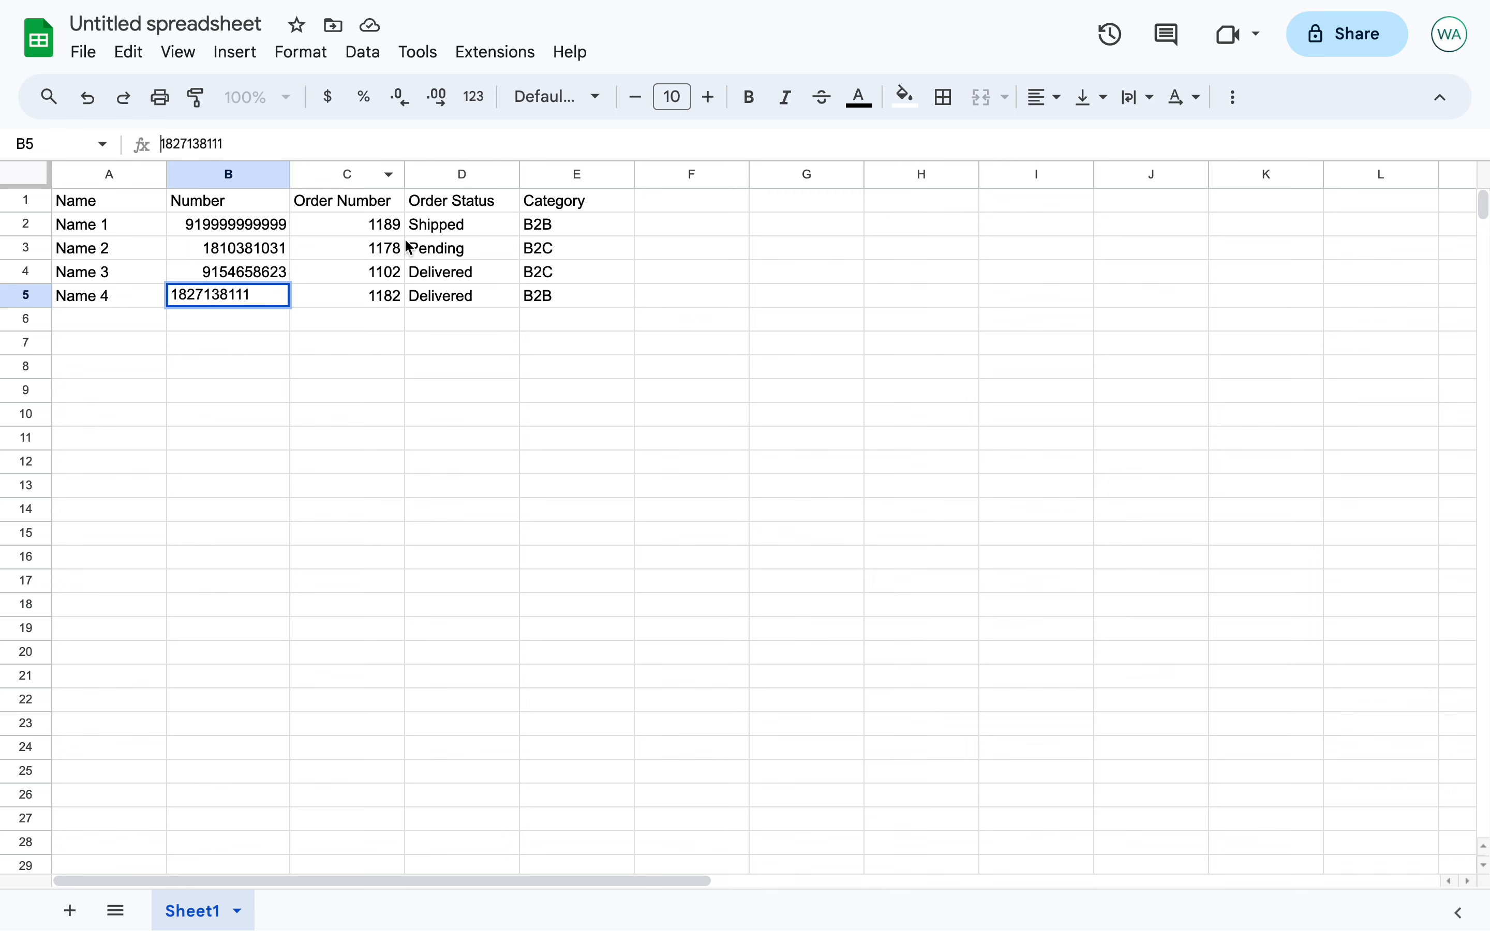
pyautogui.click(433, 276)
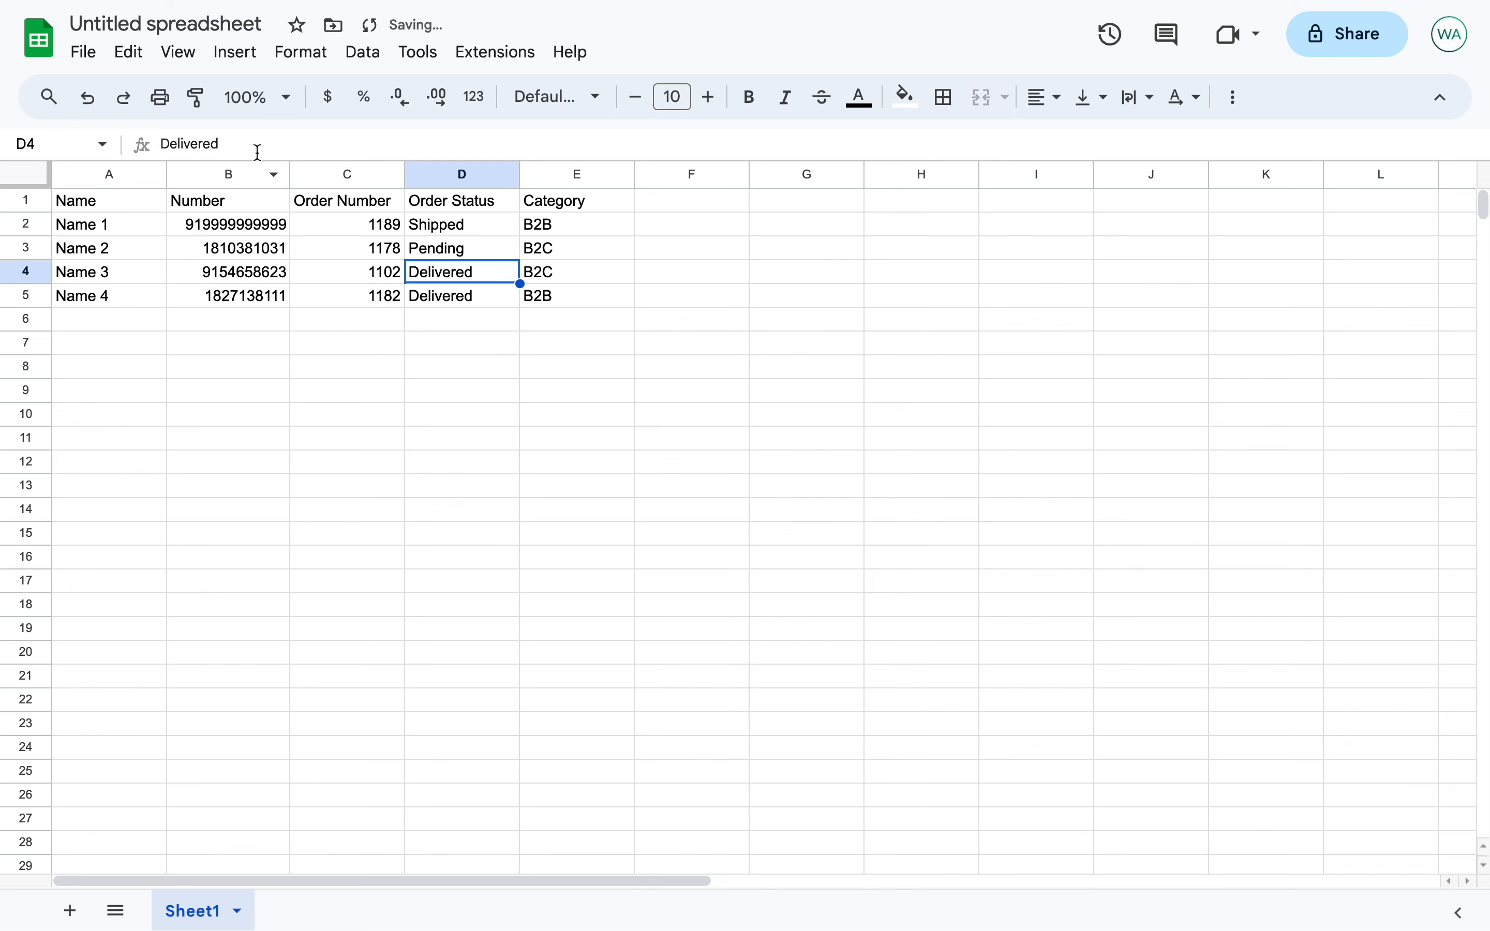
# Apply the custom number format 0 to the entire Number column
pyautogui.click(243, 175)
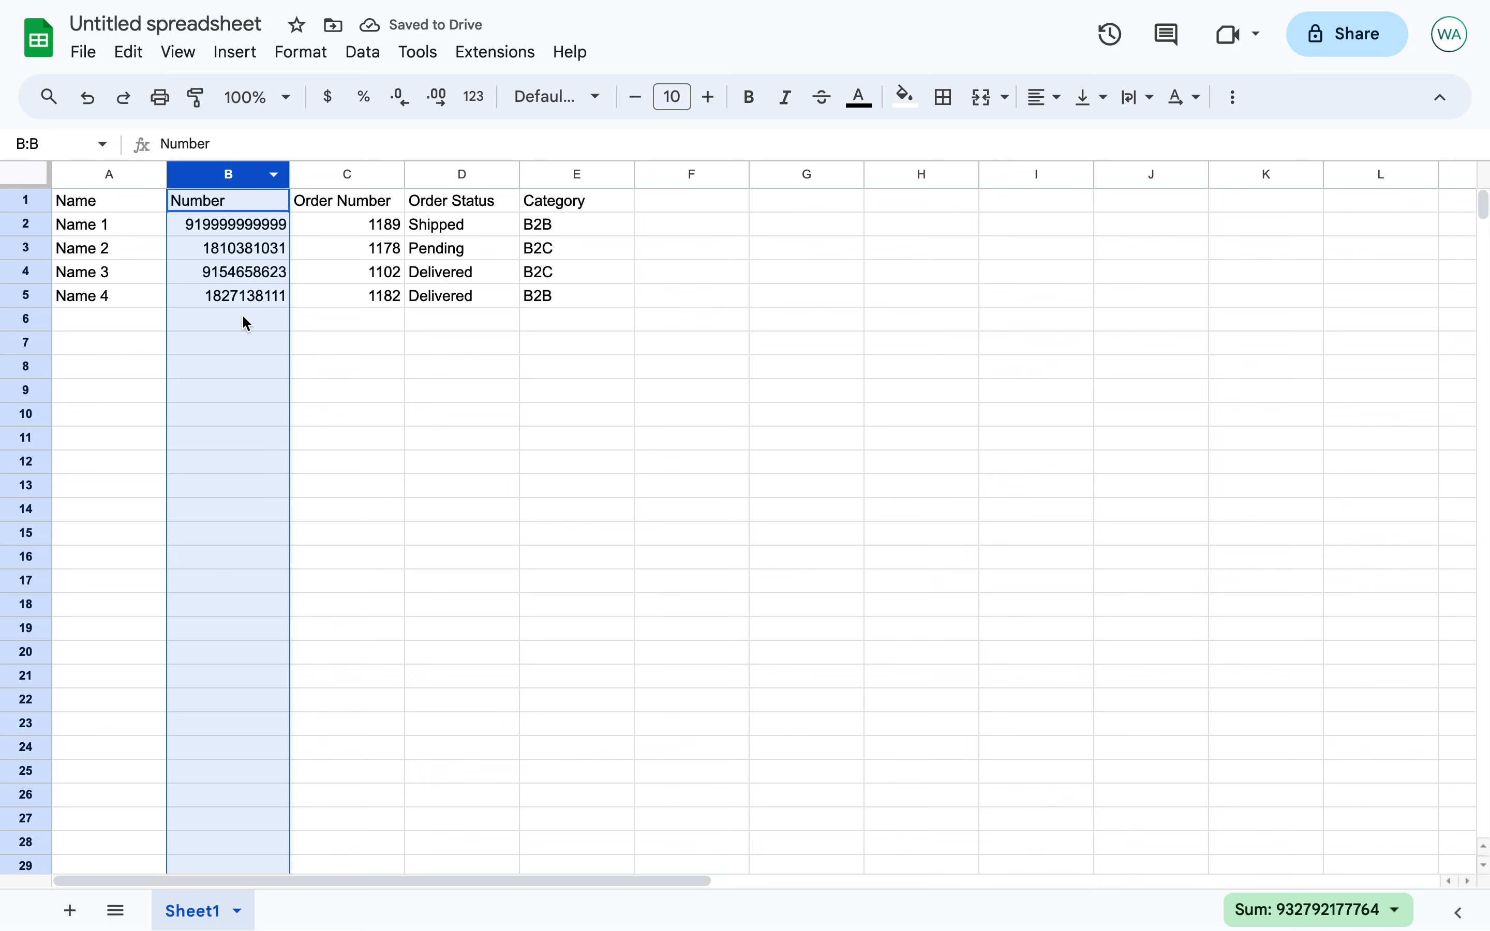
pyautogui.click(483, 111)
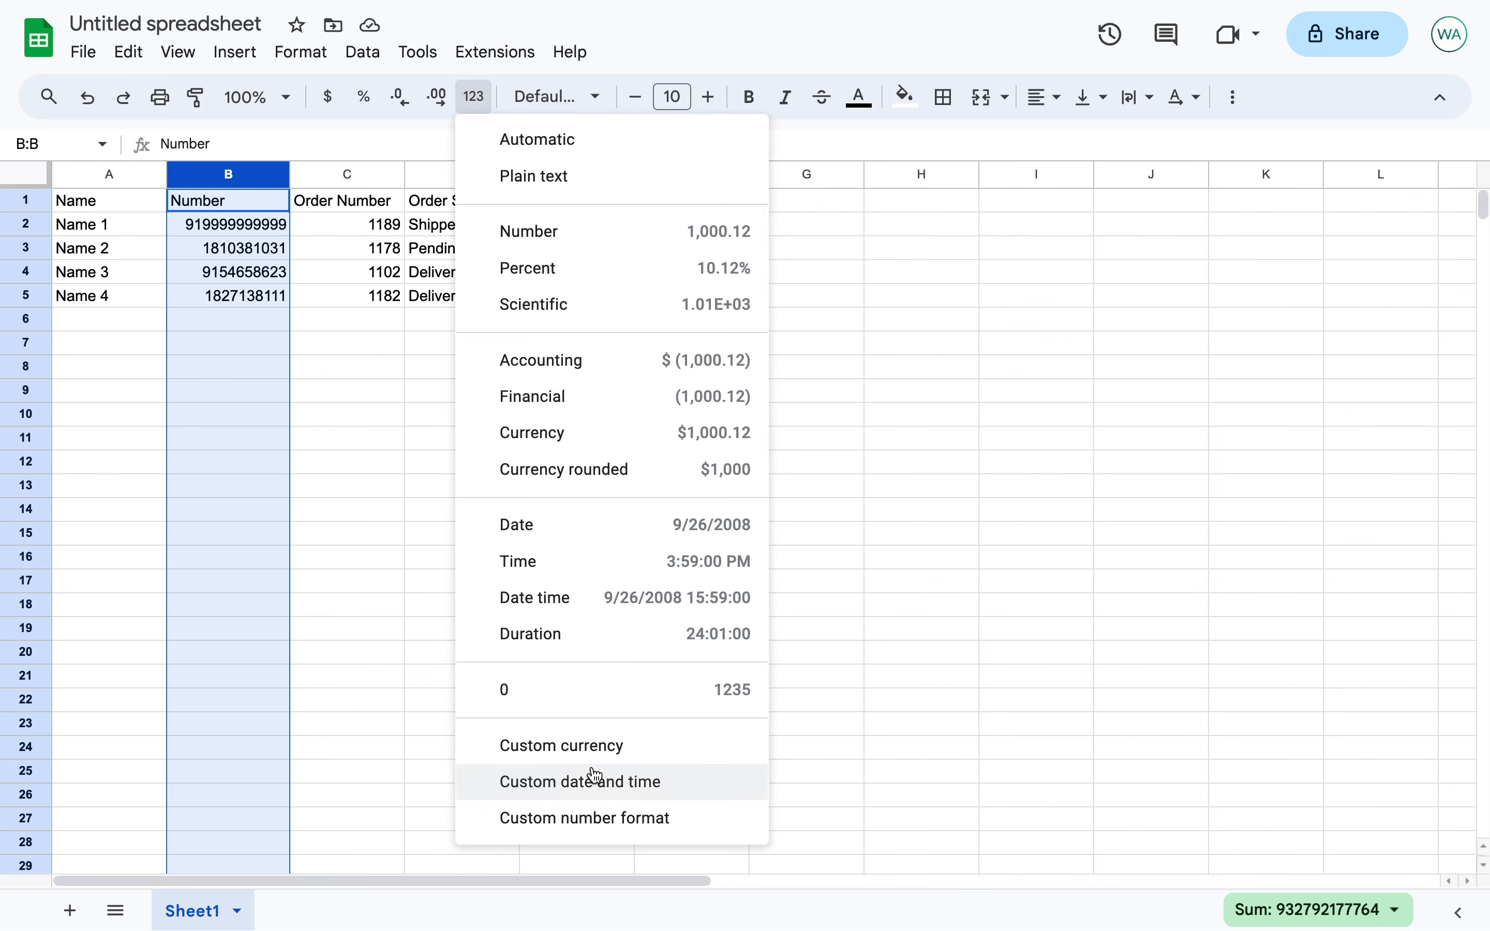
pyautogui.click(545, 830)
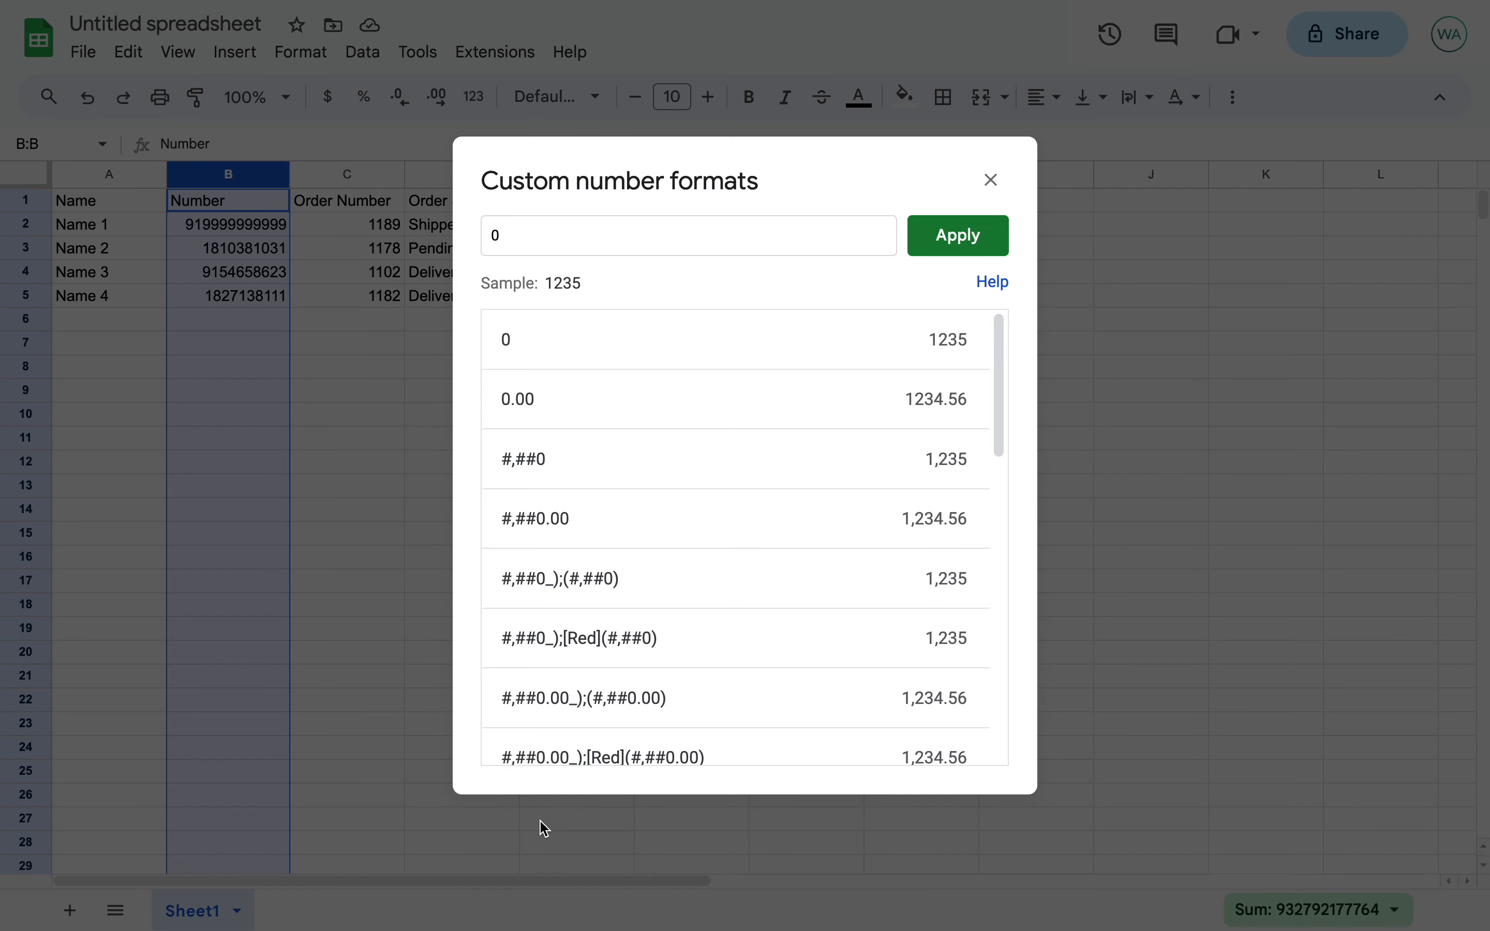
pyautogui.click(509, 343)
pyautogui.click(957, 227)
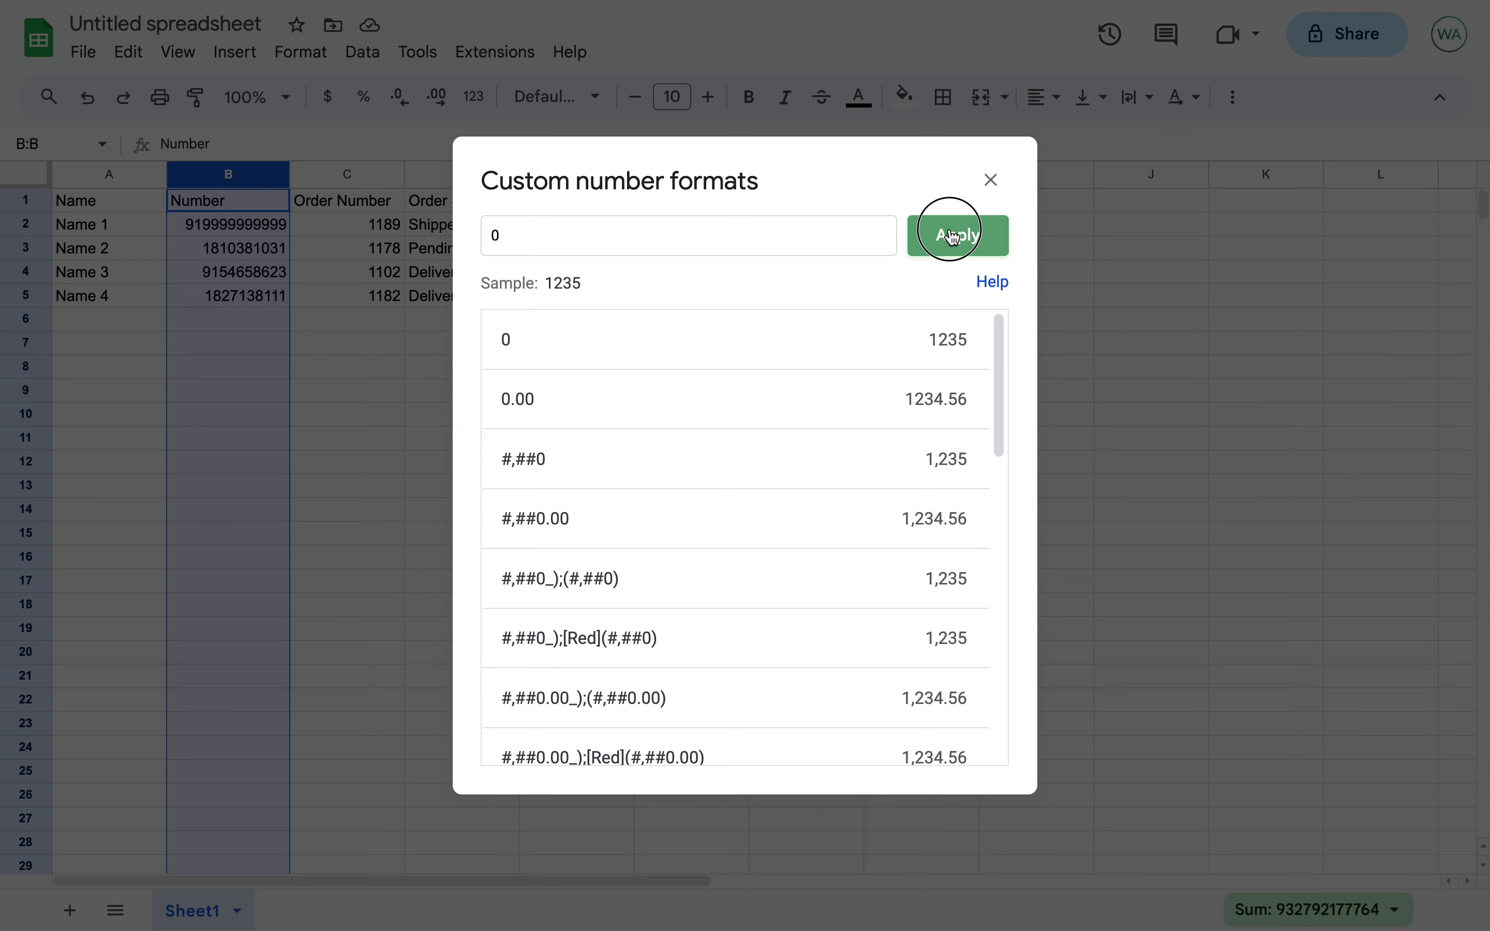
pyautogui.click(356, 352)
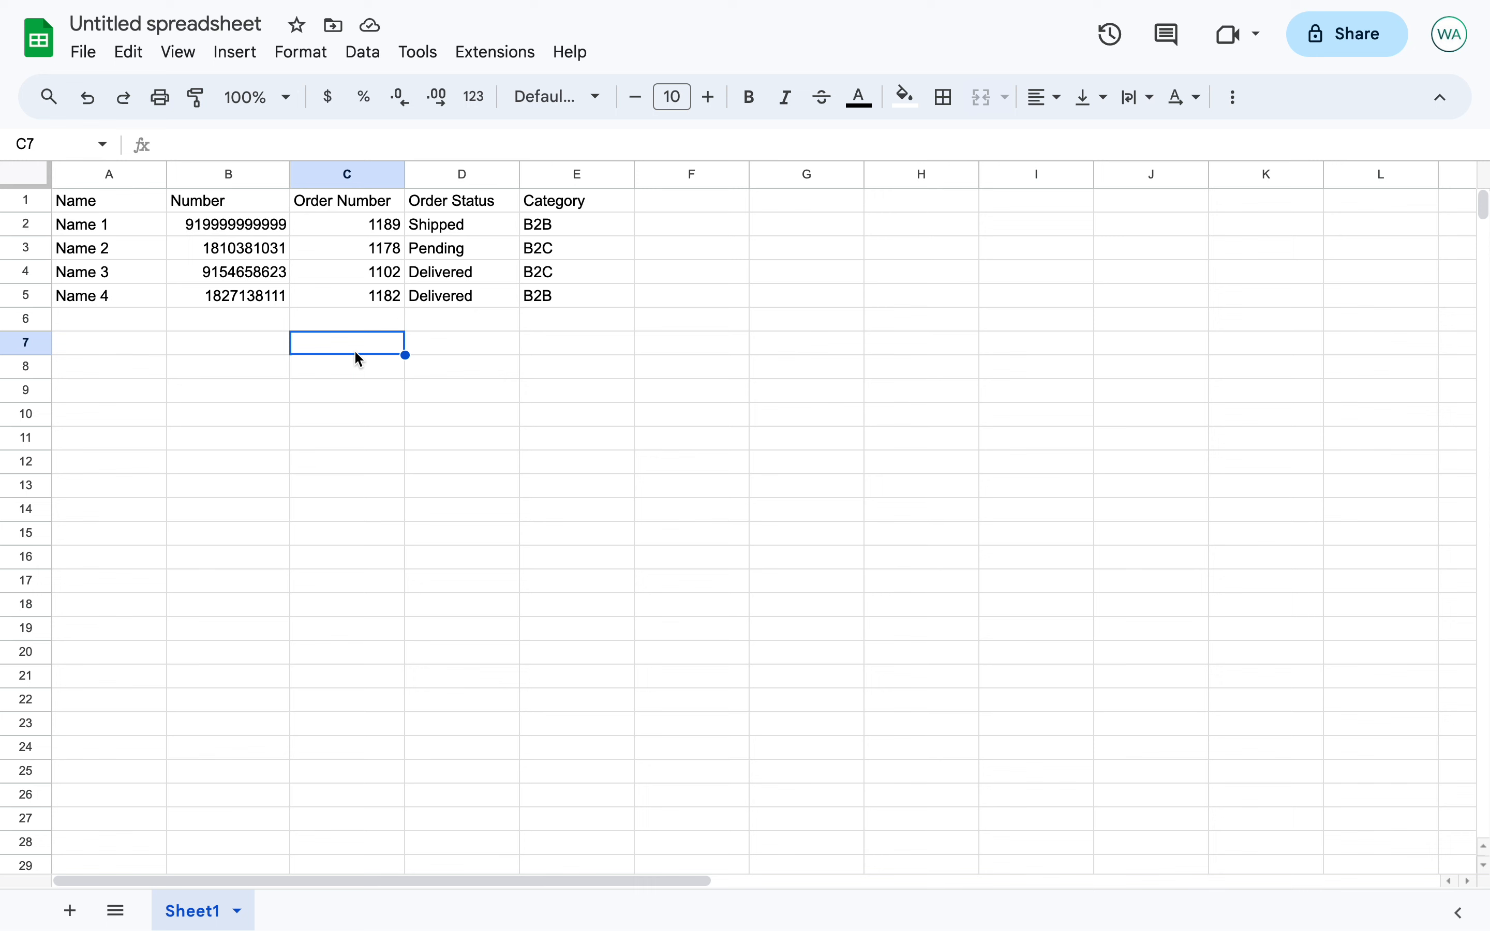
# Check the sheet's Order Number and Order Status headers against the custom fields list in the 1automations CRM
pyautogui.click(369, 200)
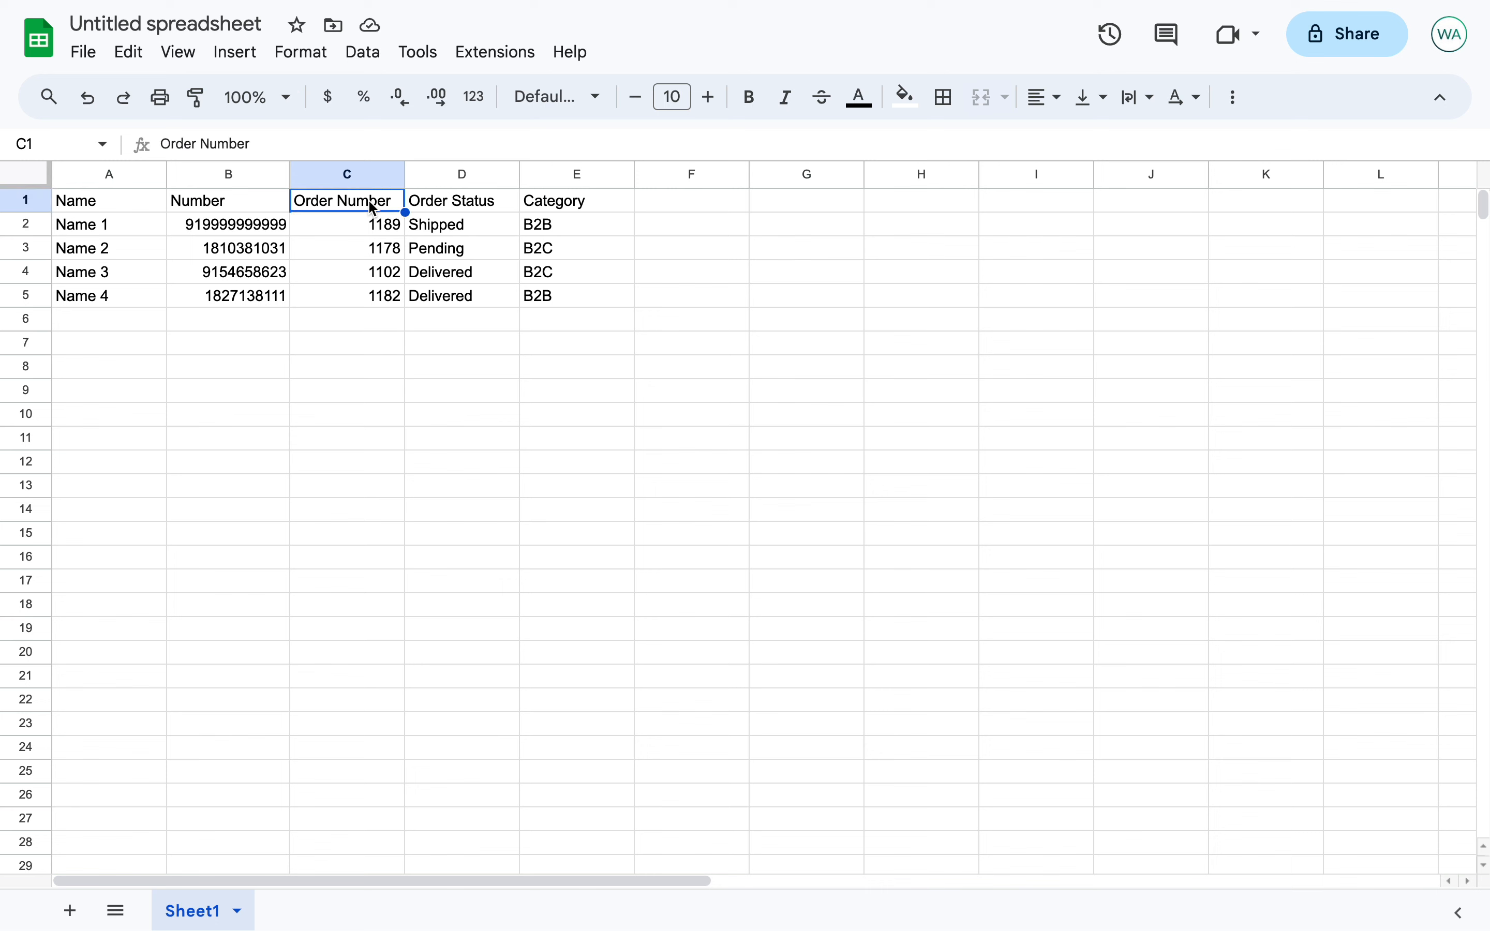
pyautogui.click(483, 205)
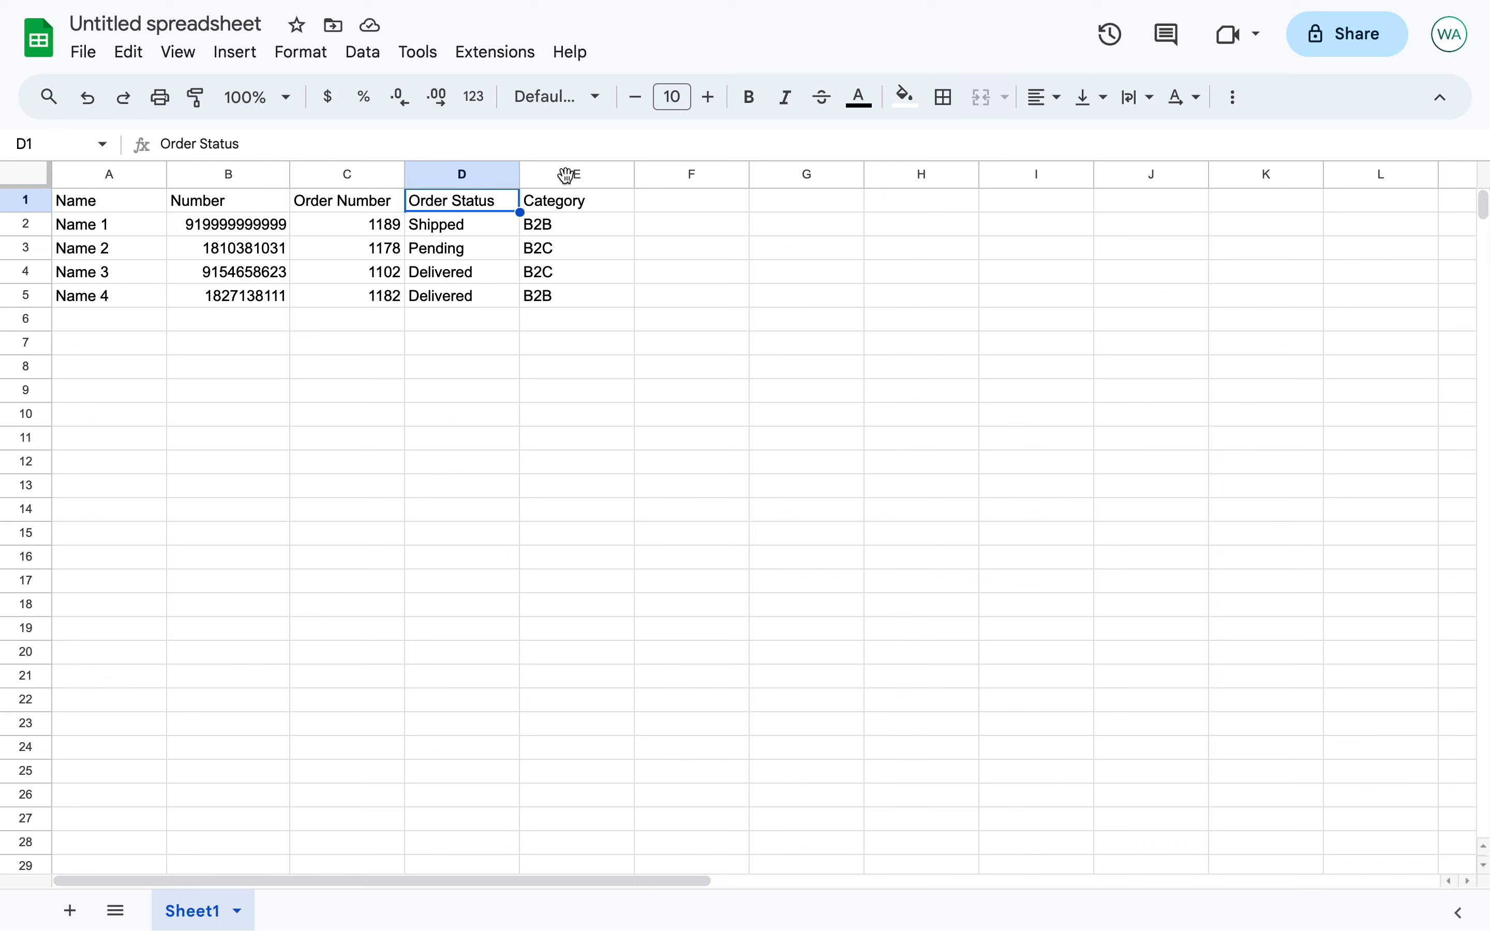
pyautogui.moveTo(531, 7)
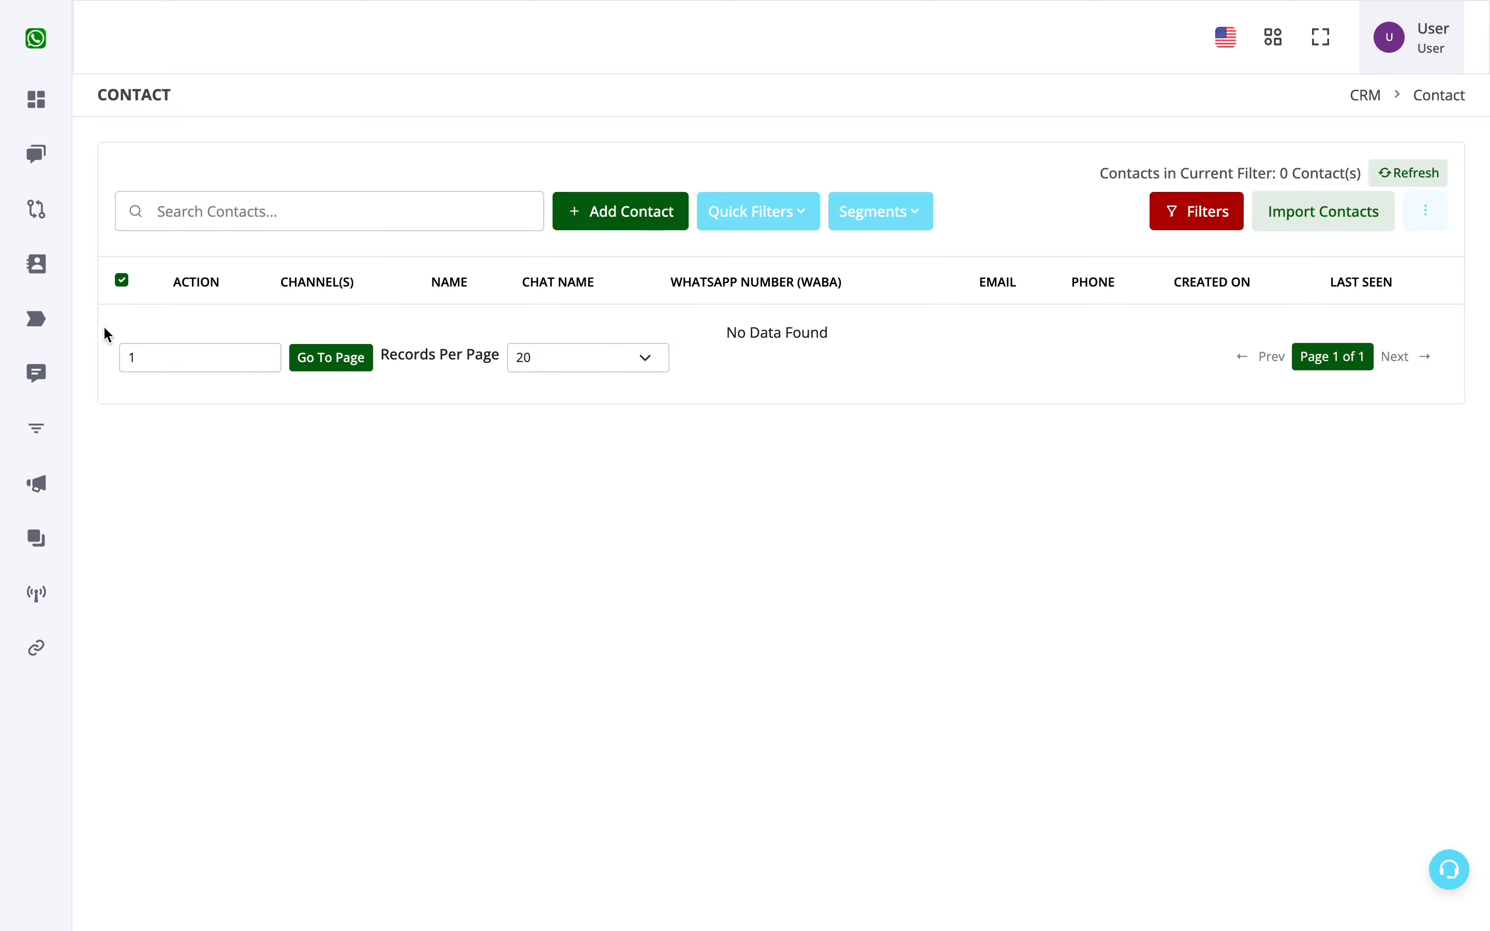
pyautogui.click(50, 333)
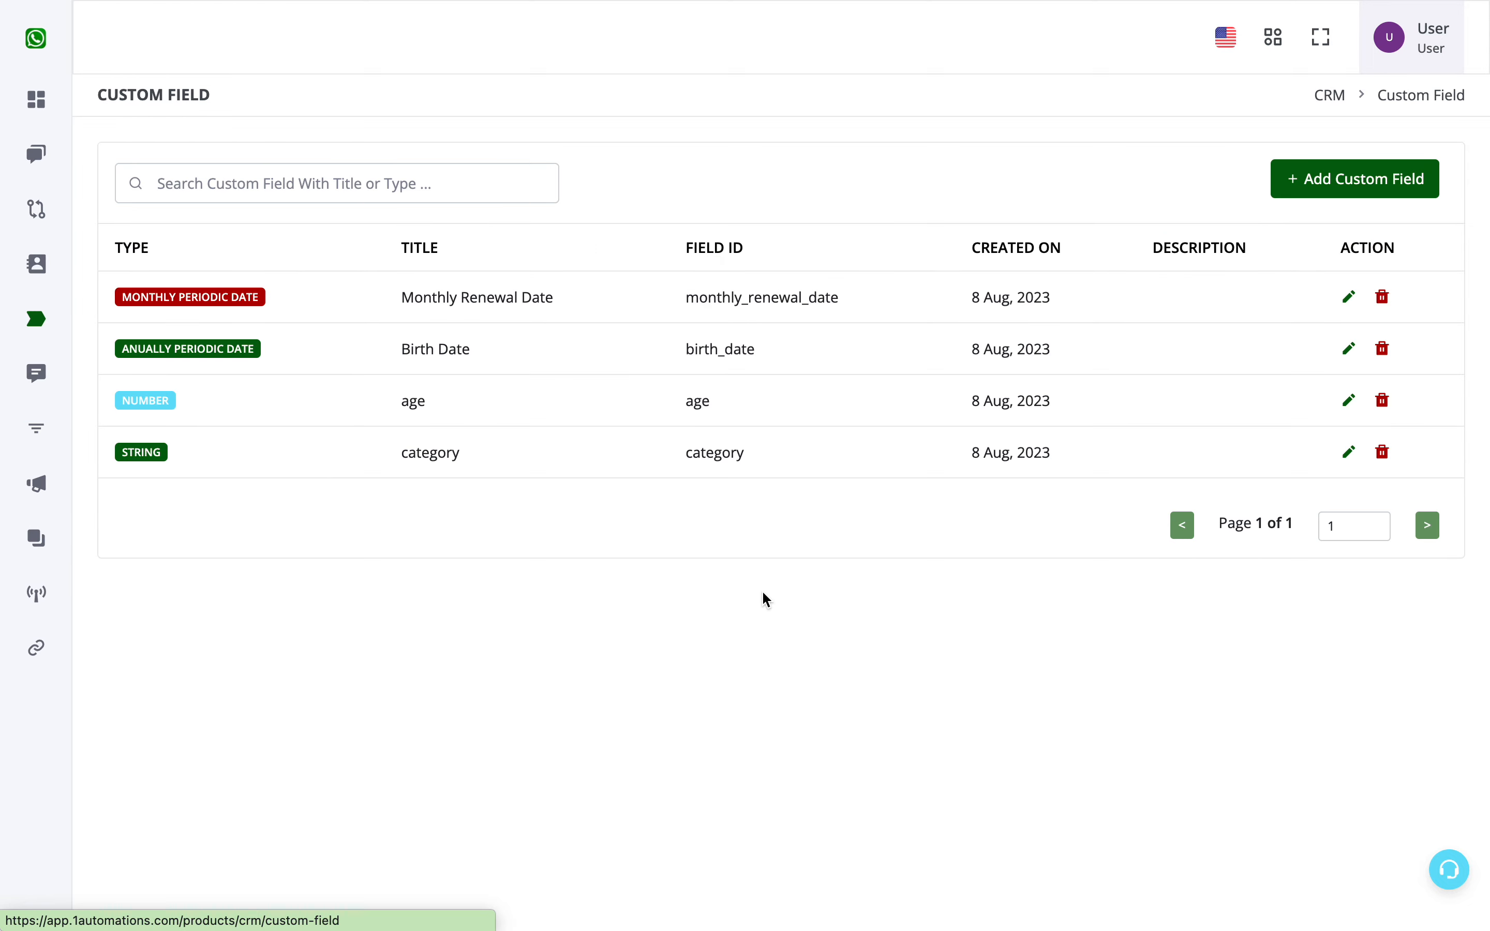
pyautogui.doubleClick(417, 472)
pyautogui.click(861, 521)
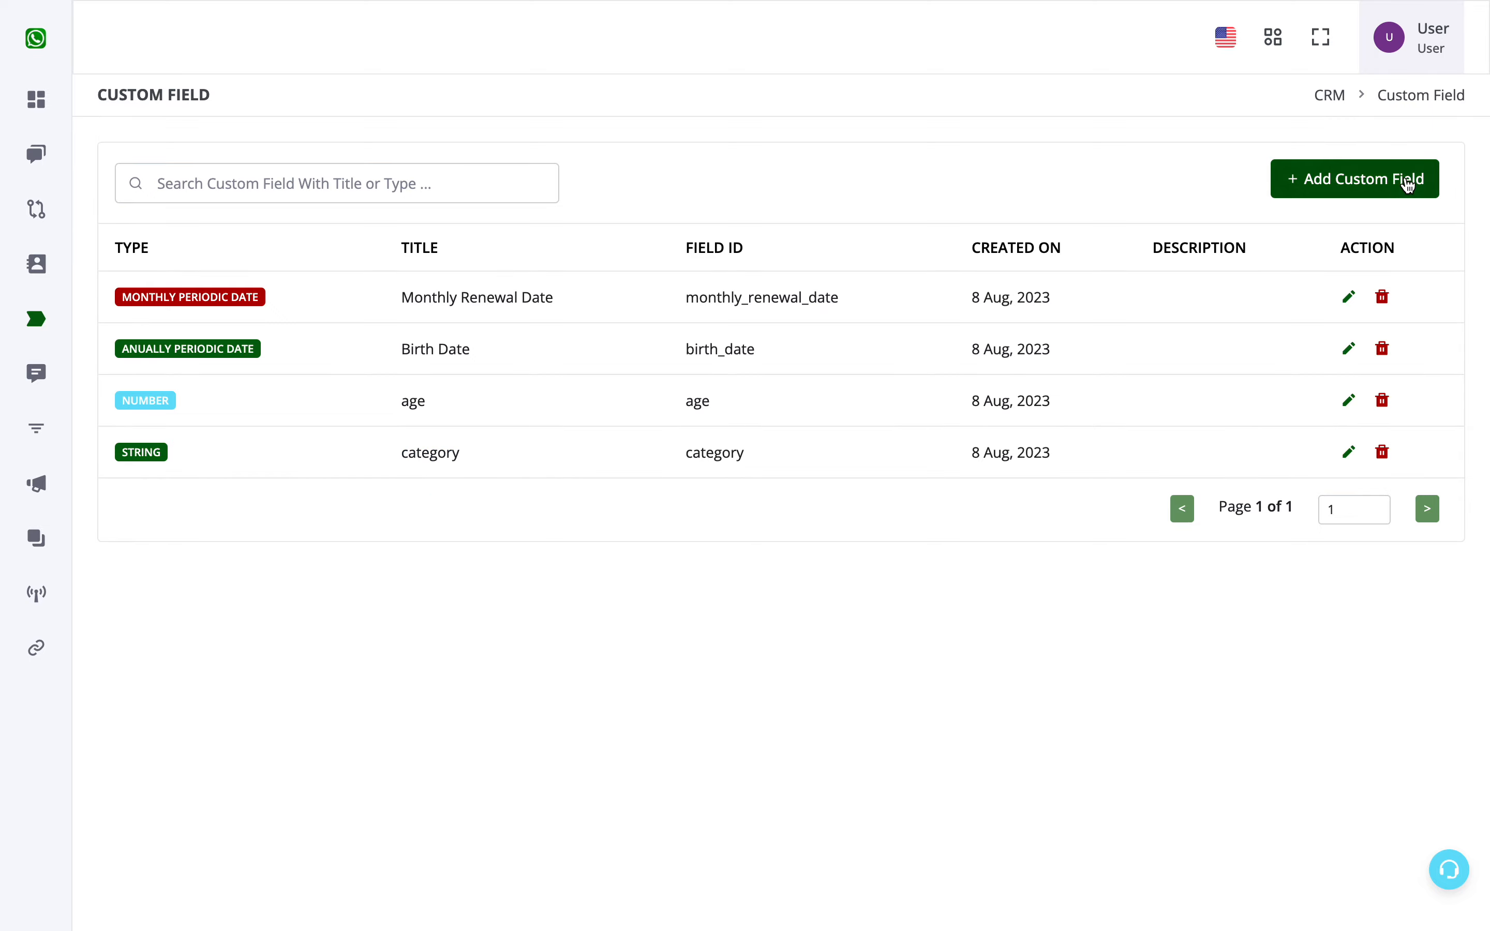
# Add a custom field titled "Order Number" with the field type String and save it
pyautogui.click(1408, 185)
pyautogui.click(538, 293)
pyautogui.write('Or')
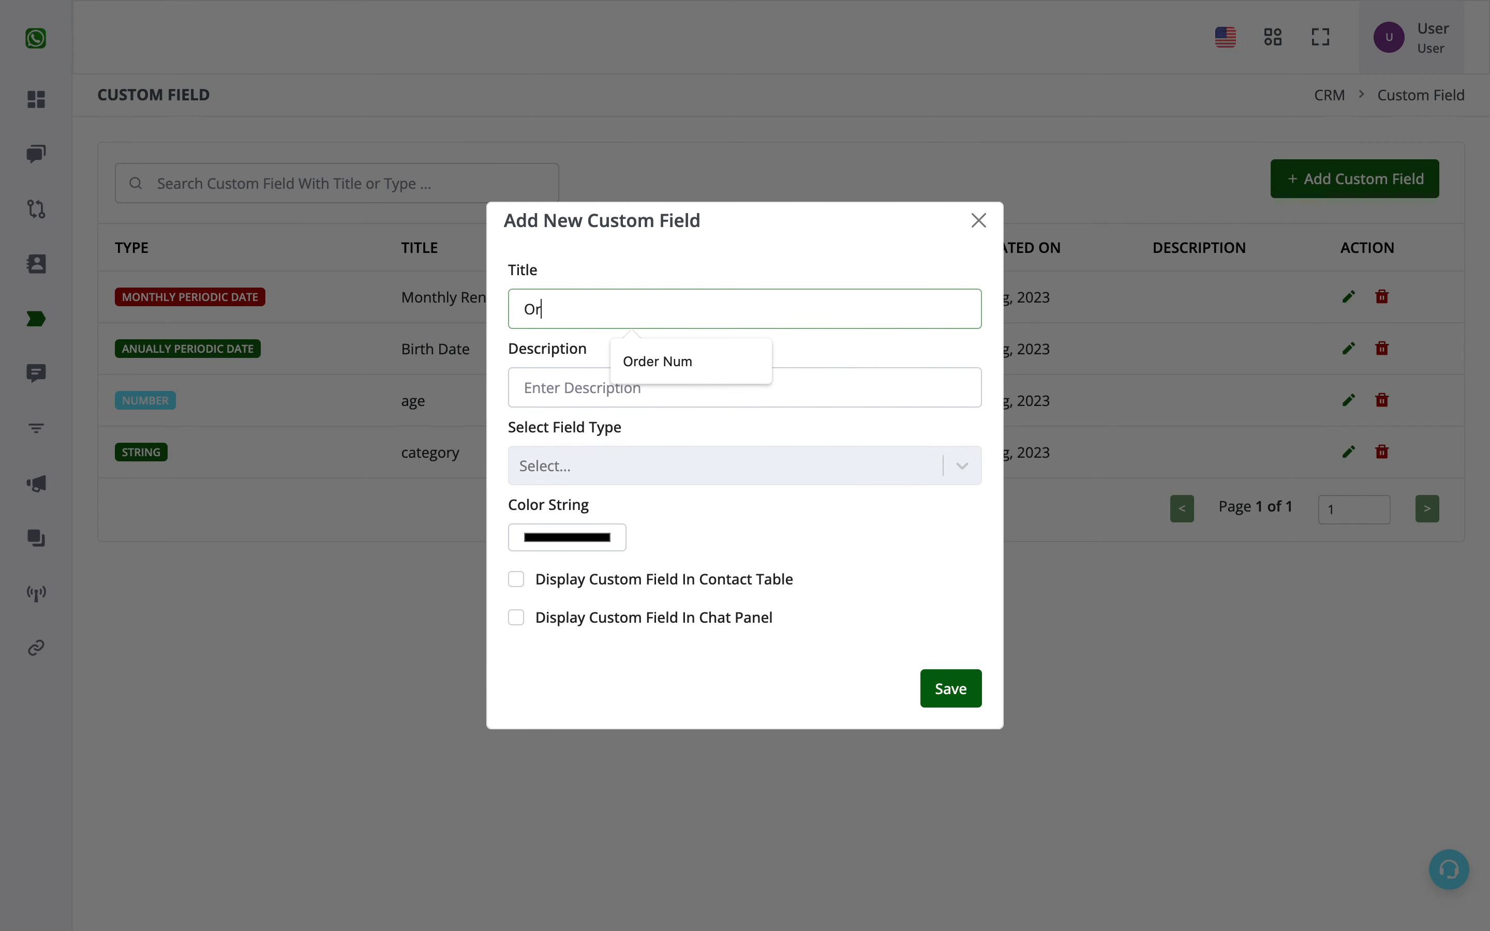
pyautogui.write('der Number')
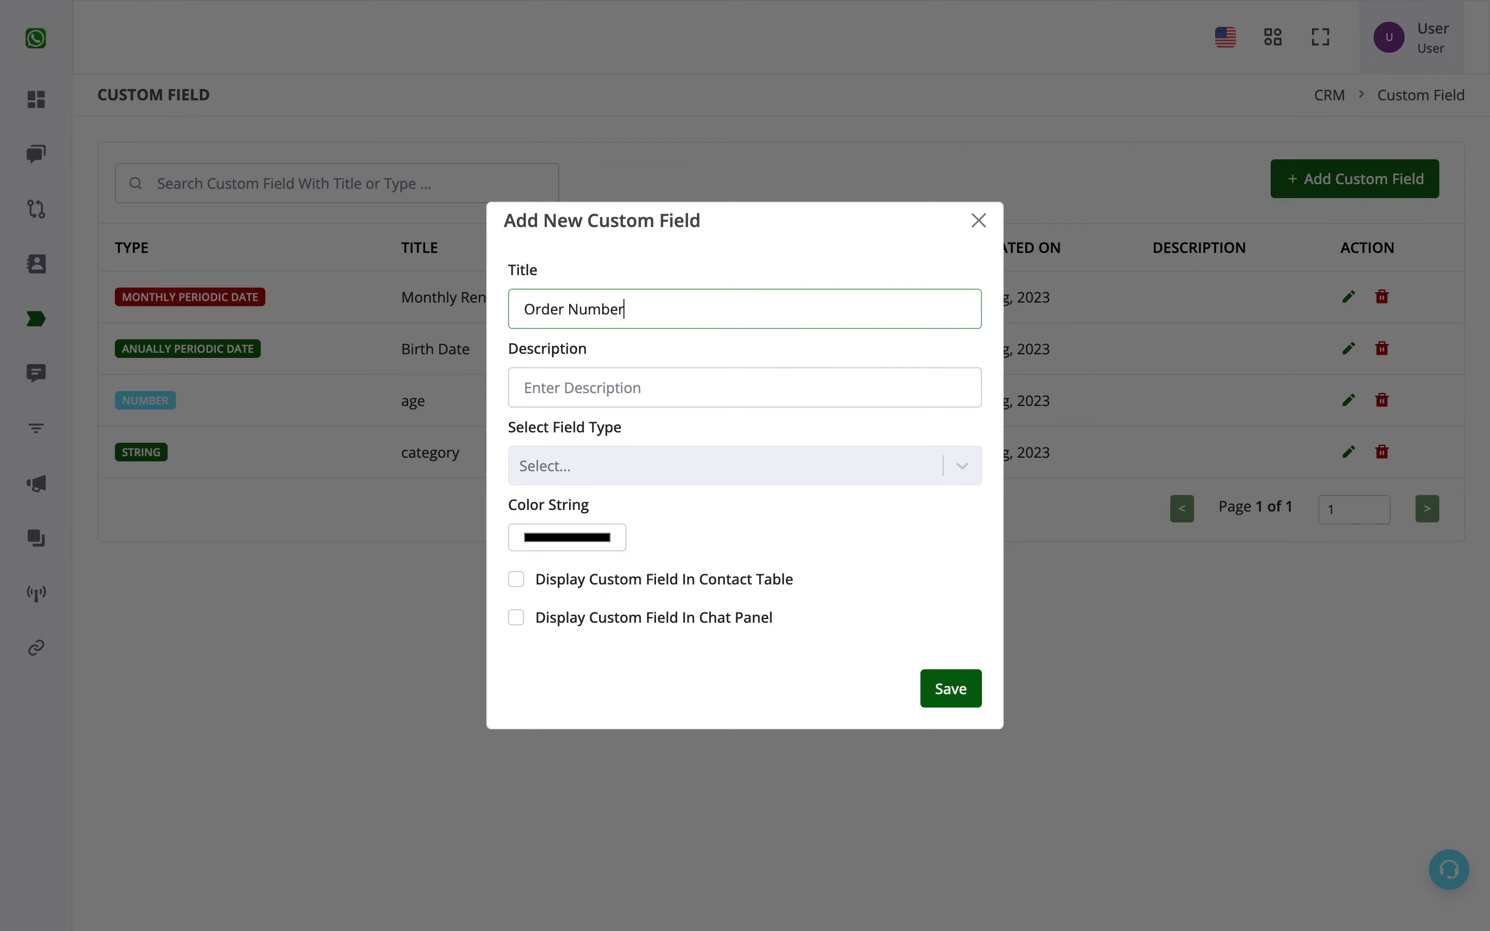
pyautogui.click(568, 466)
pyautogui.click(575, 519)
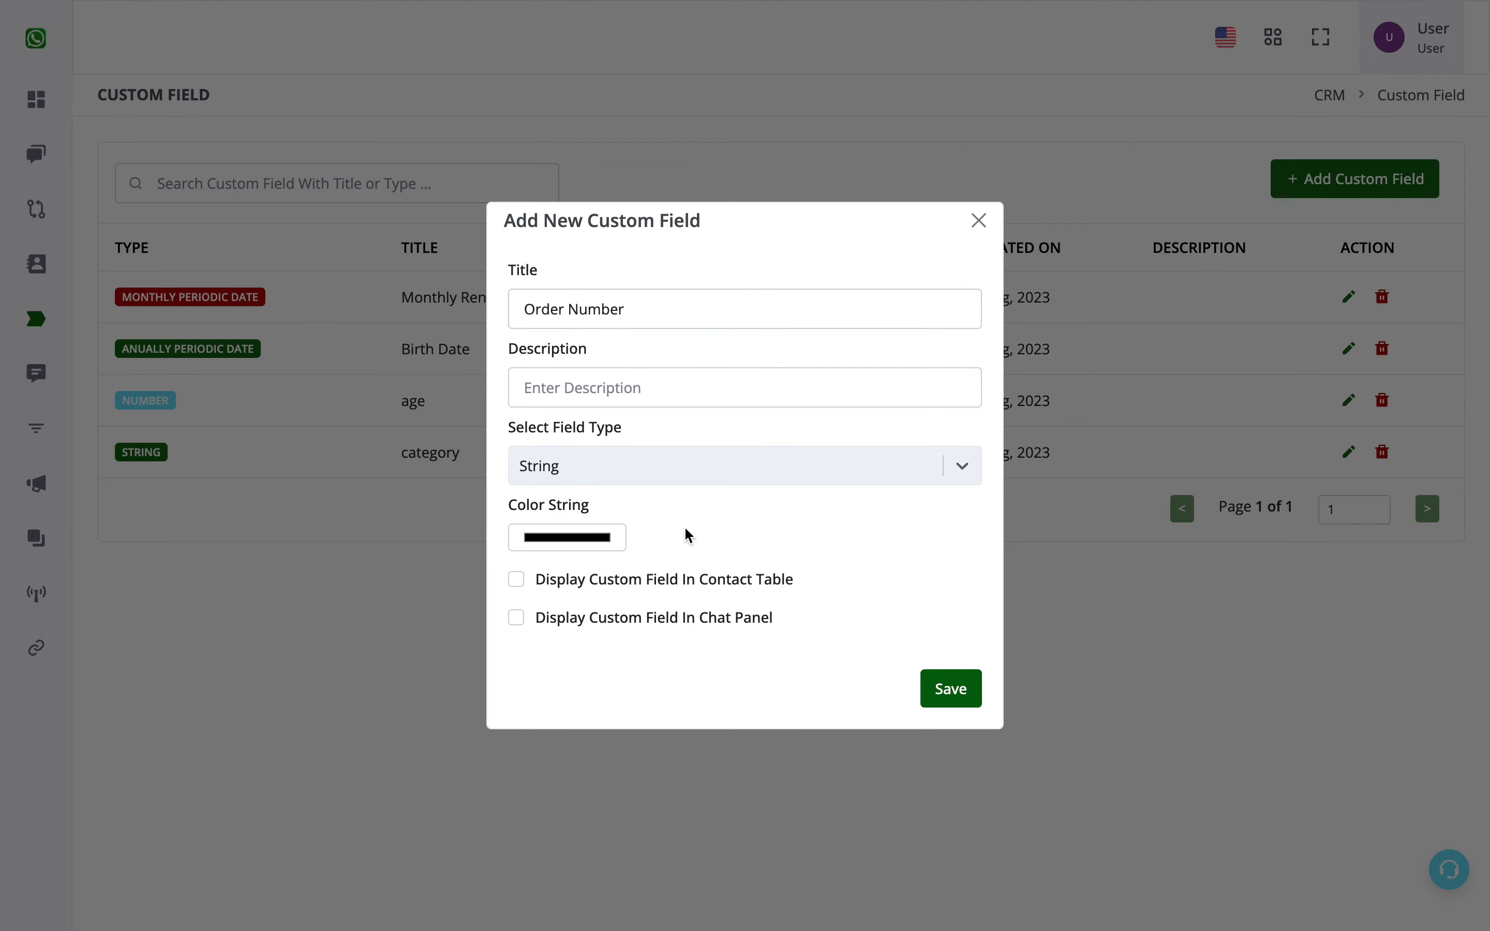
pyautogui.click(965, 702)
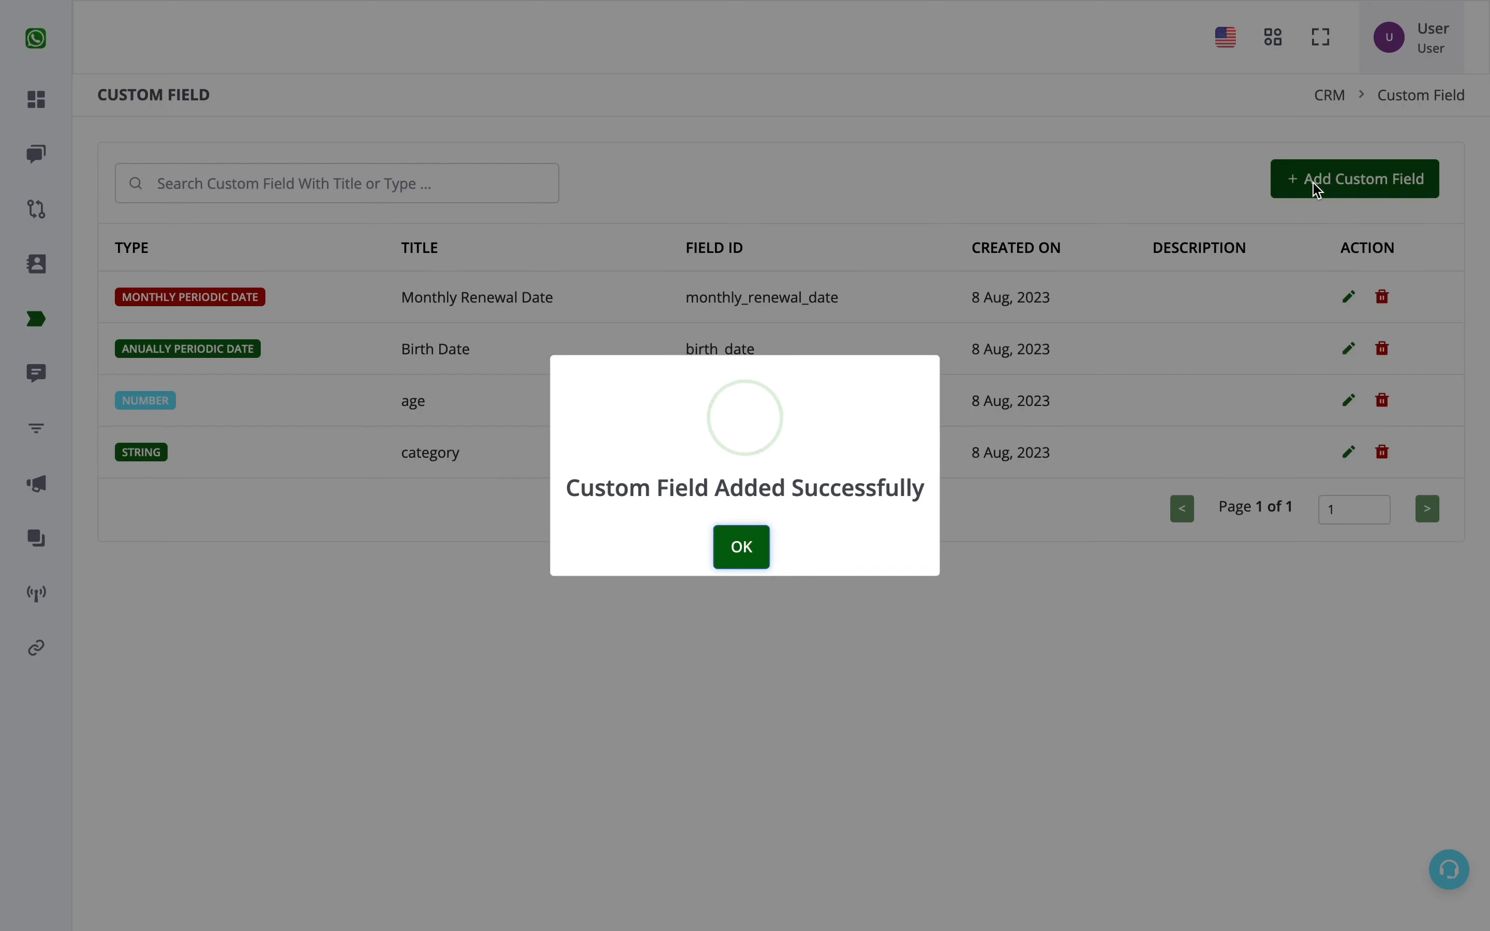
pyautogui.click(742, 557)
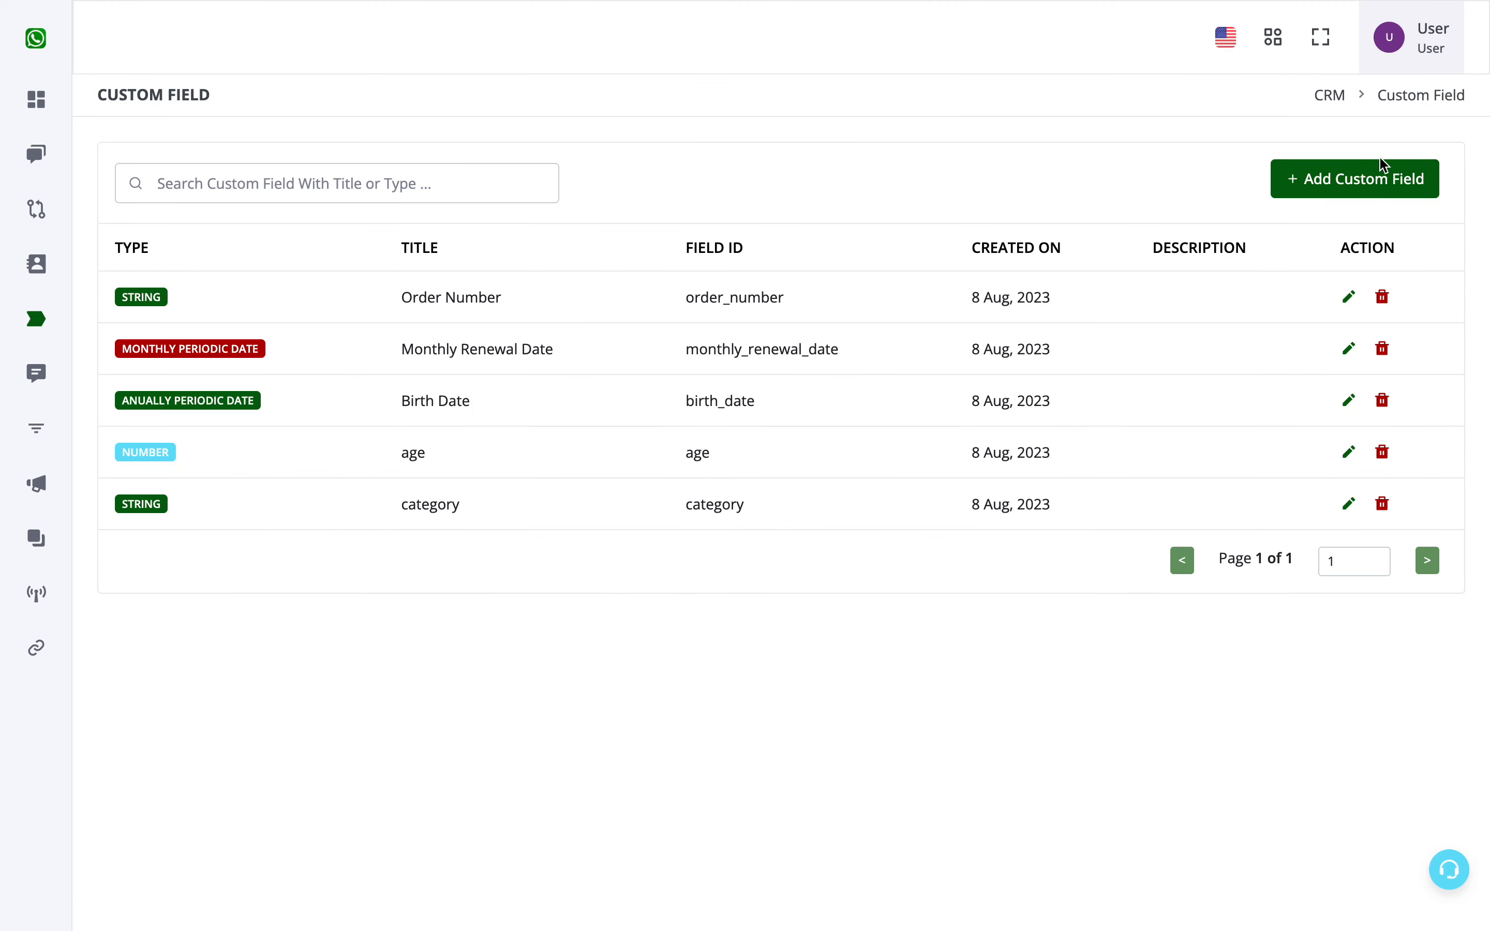
# Add a custom field titled "Order Status" with the field type String and save it
pyautogui.click(1382, 175)
pyautogui.click(715, 299)
pyautogui.write('Or')
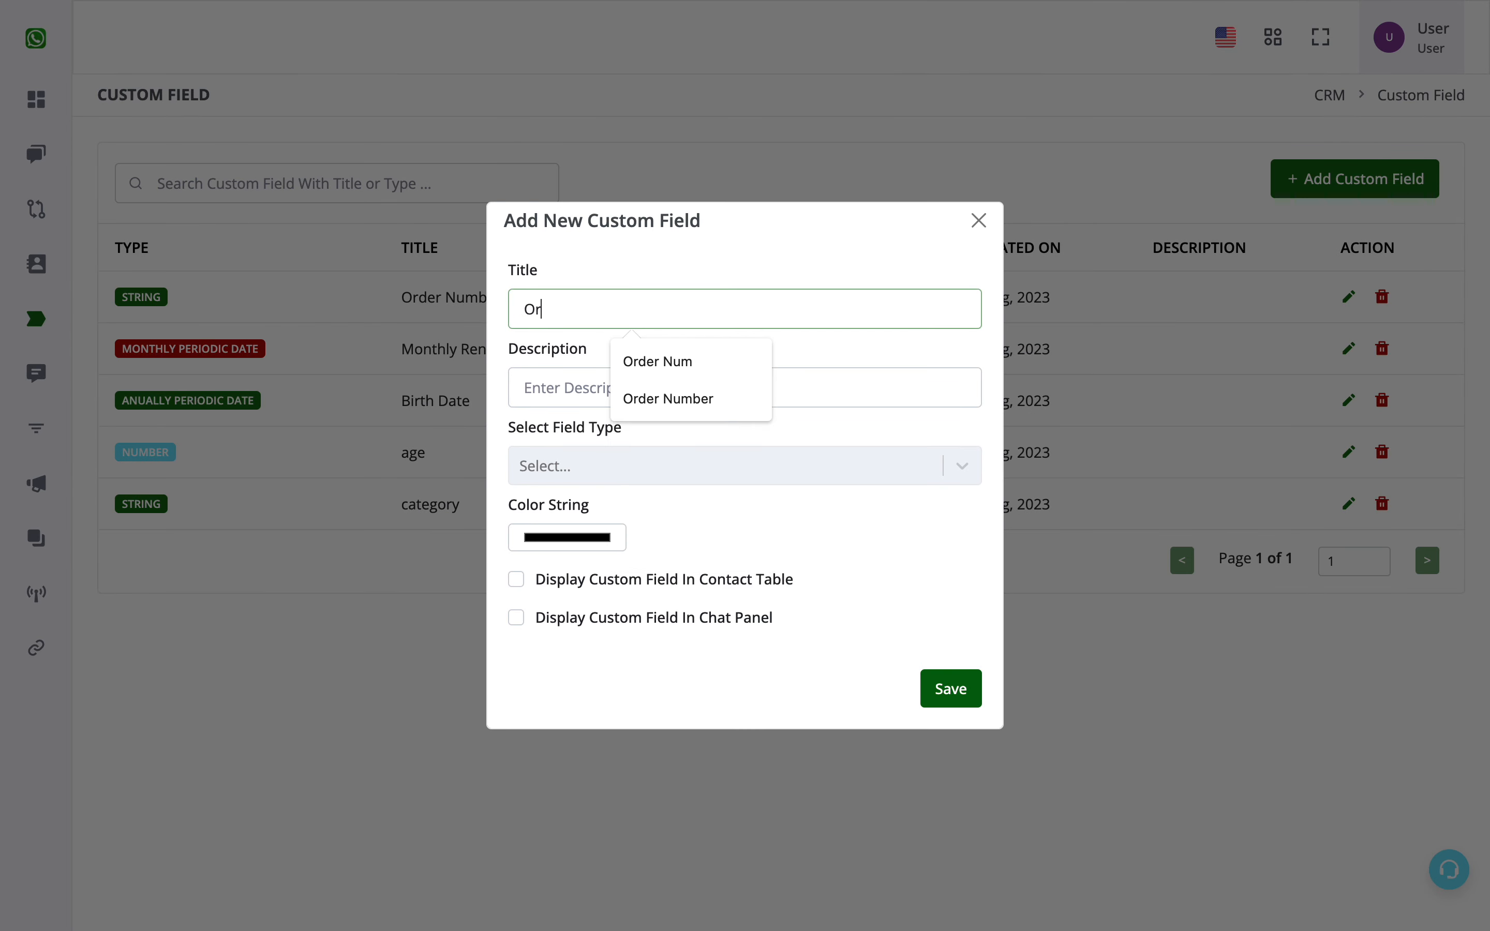
pyautogui.write('der Sat')
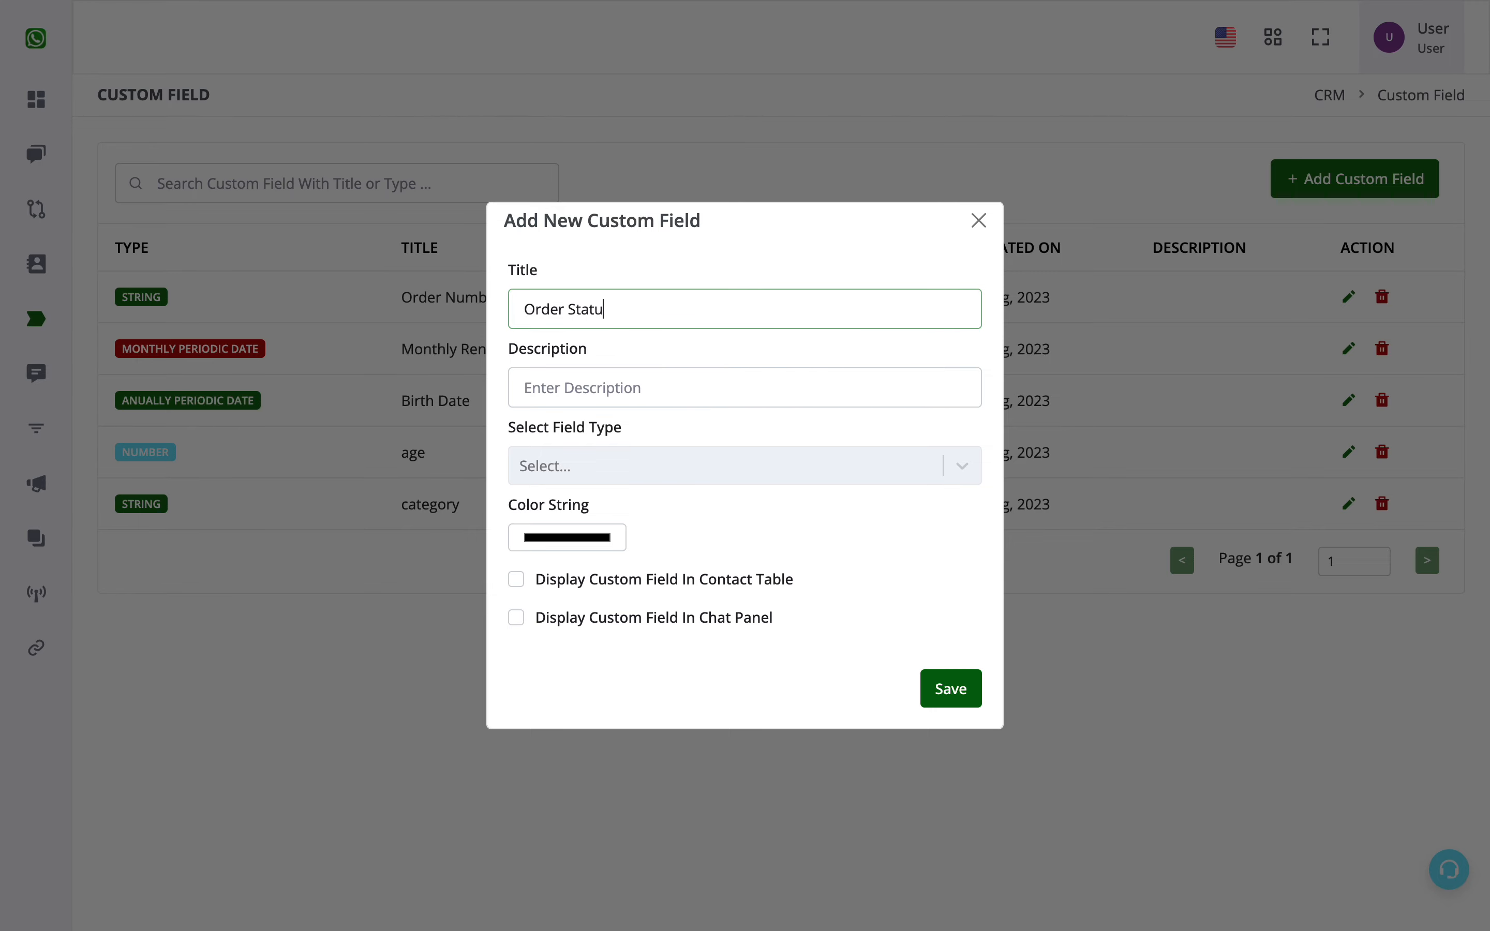
pyautogui.click(677, 469)
pyautogui.click(678, 518)
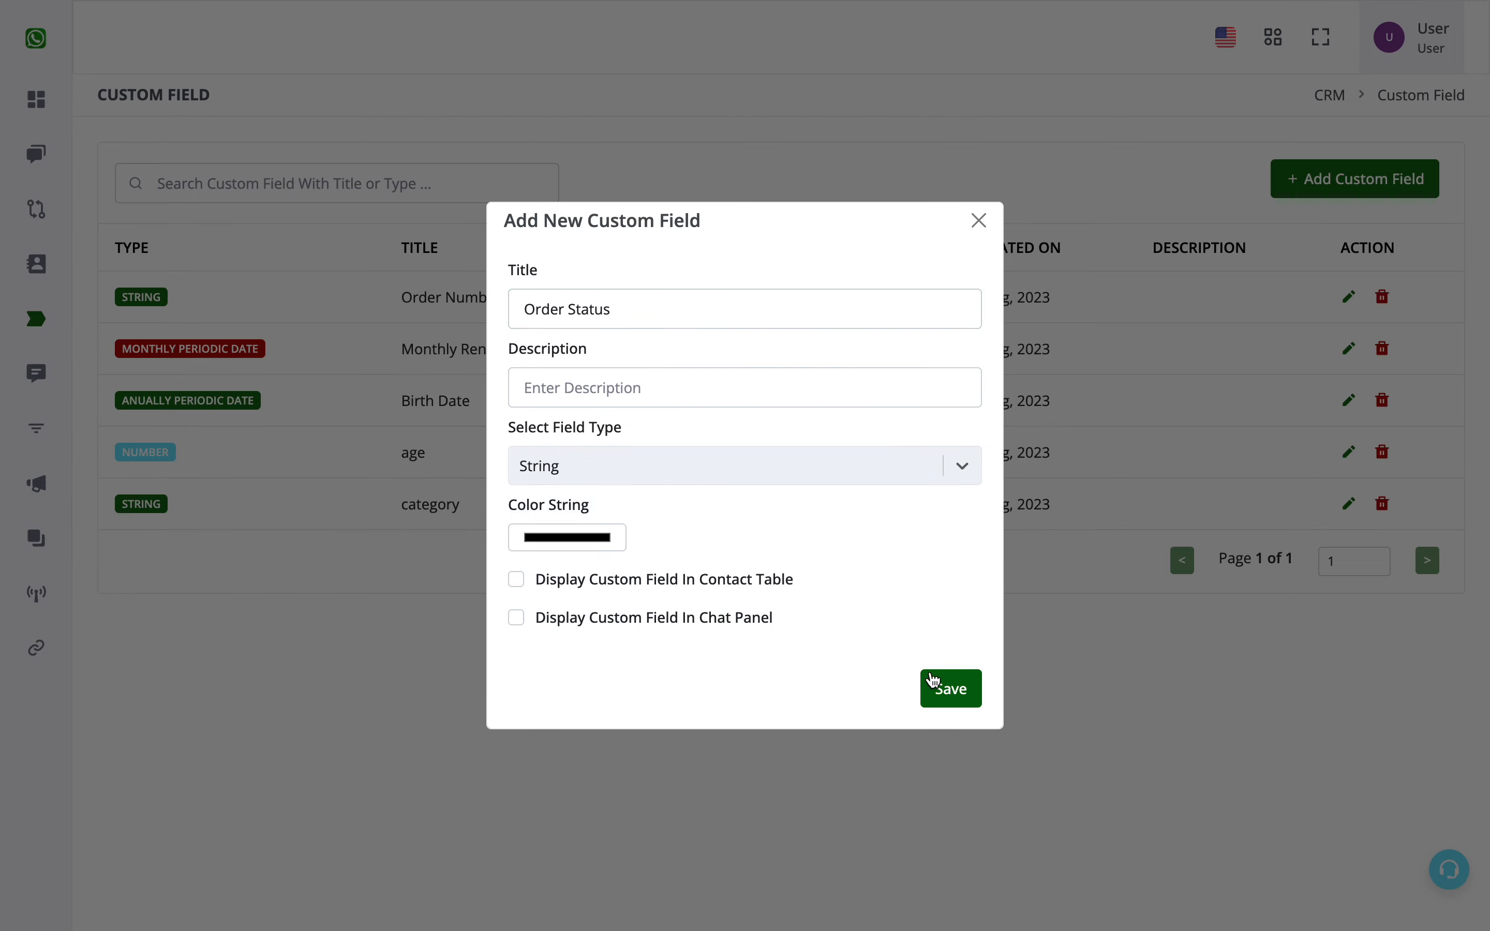
pyautogui.click(935, 686)
pyautogui.click(770, 563)
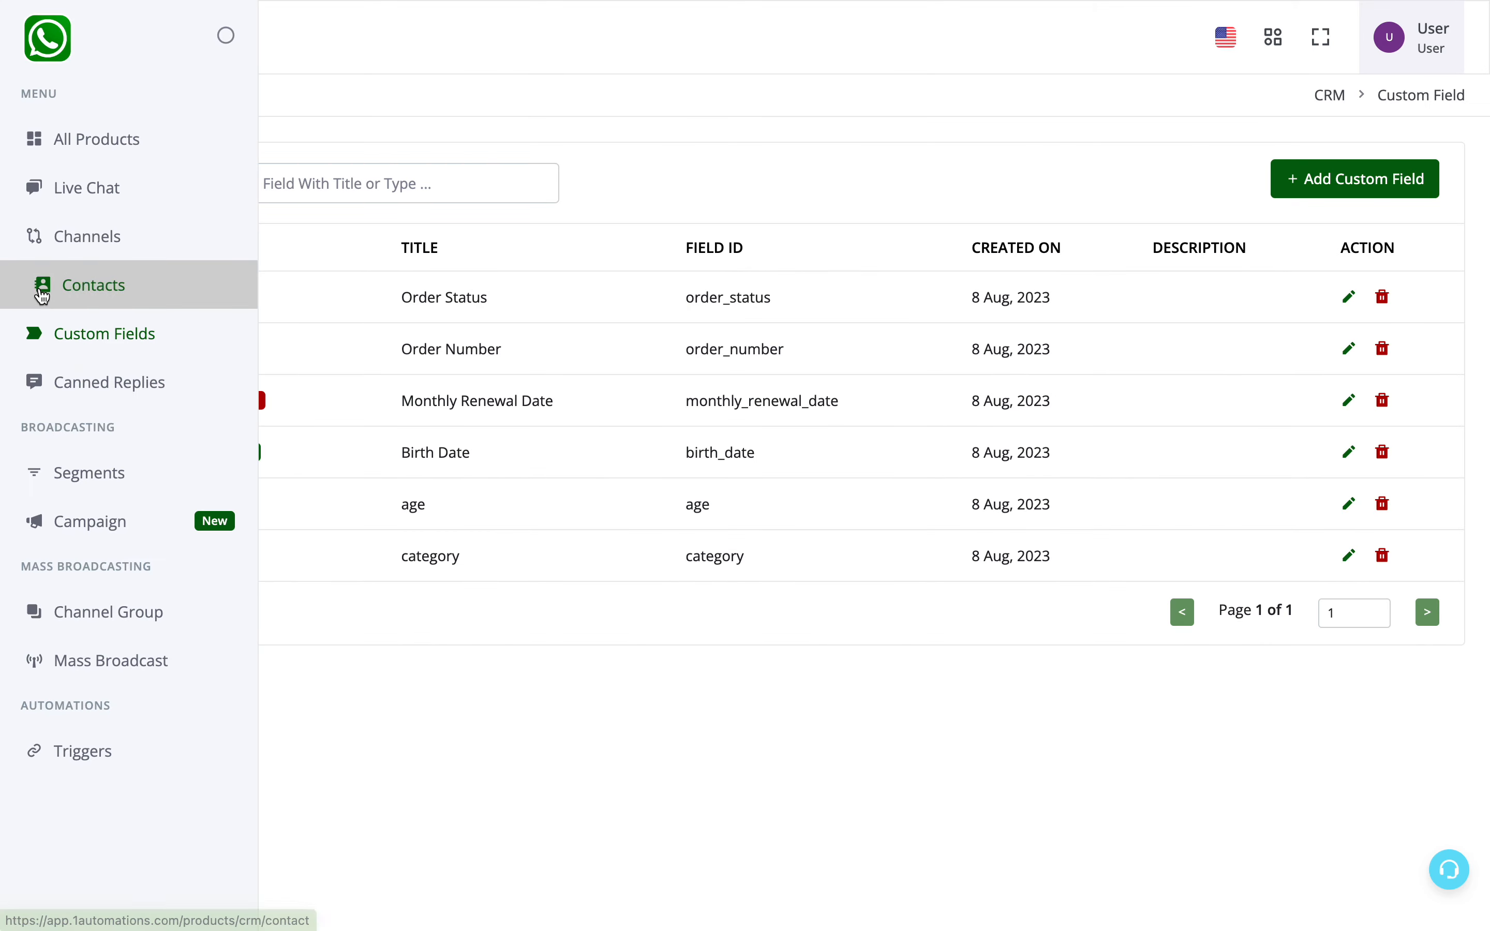
# Open the CRM's contacts page, and switch to Google Sheets to rename the spreadsheet as "test import"
pyautogui.click(92, 285)
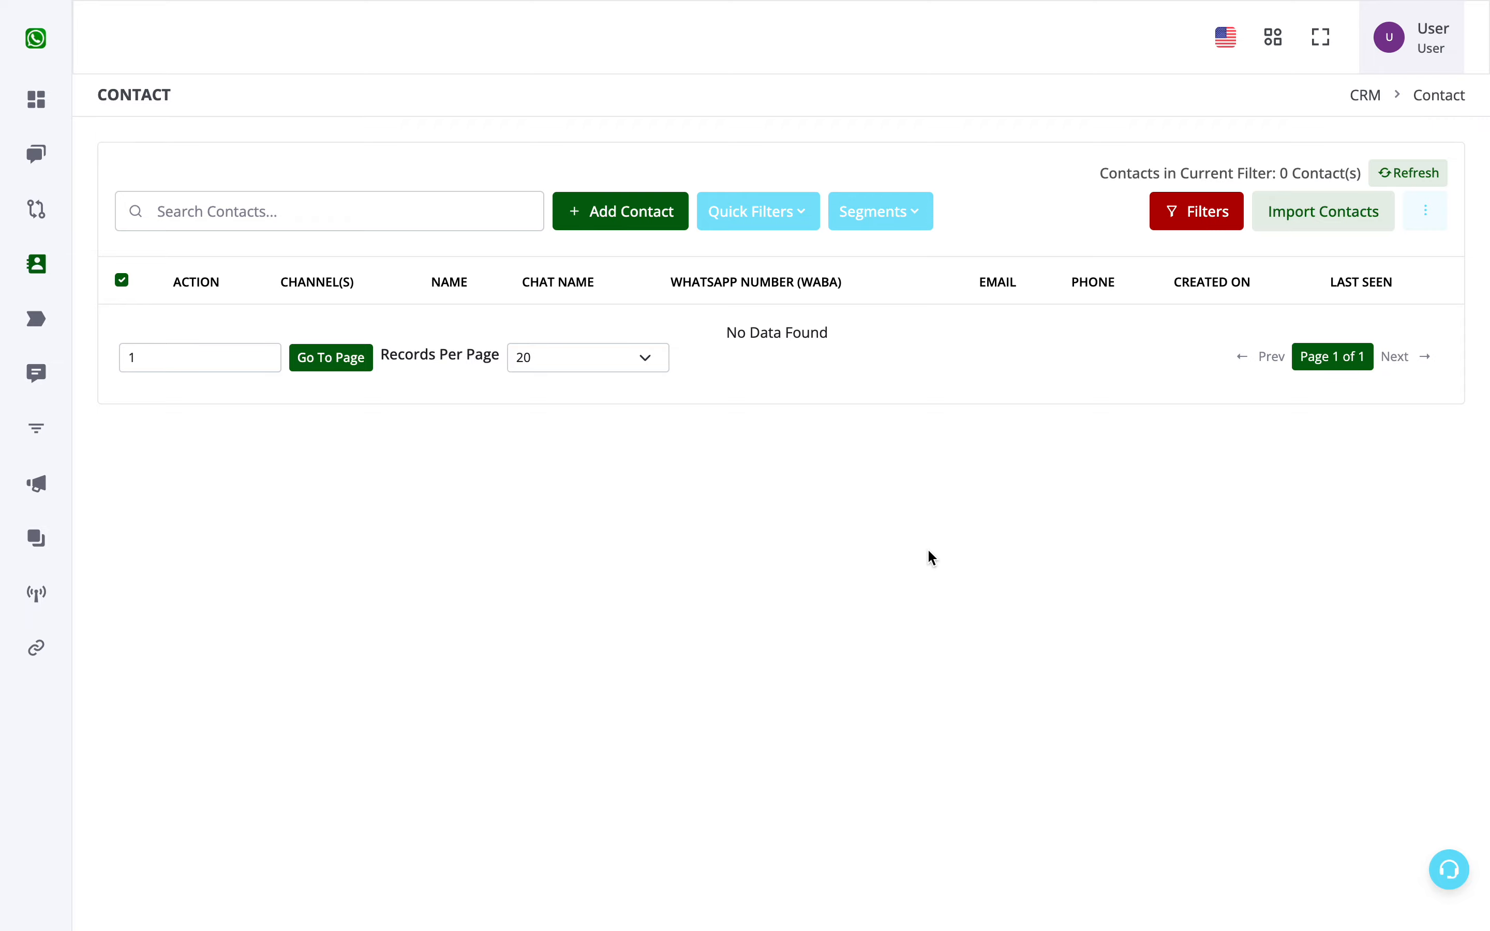
pyautogui.hotkey('ctrl', 'Tab')
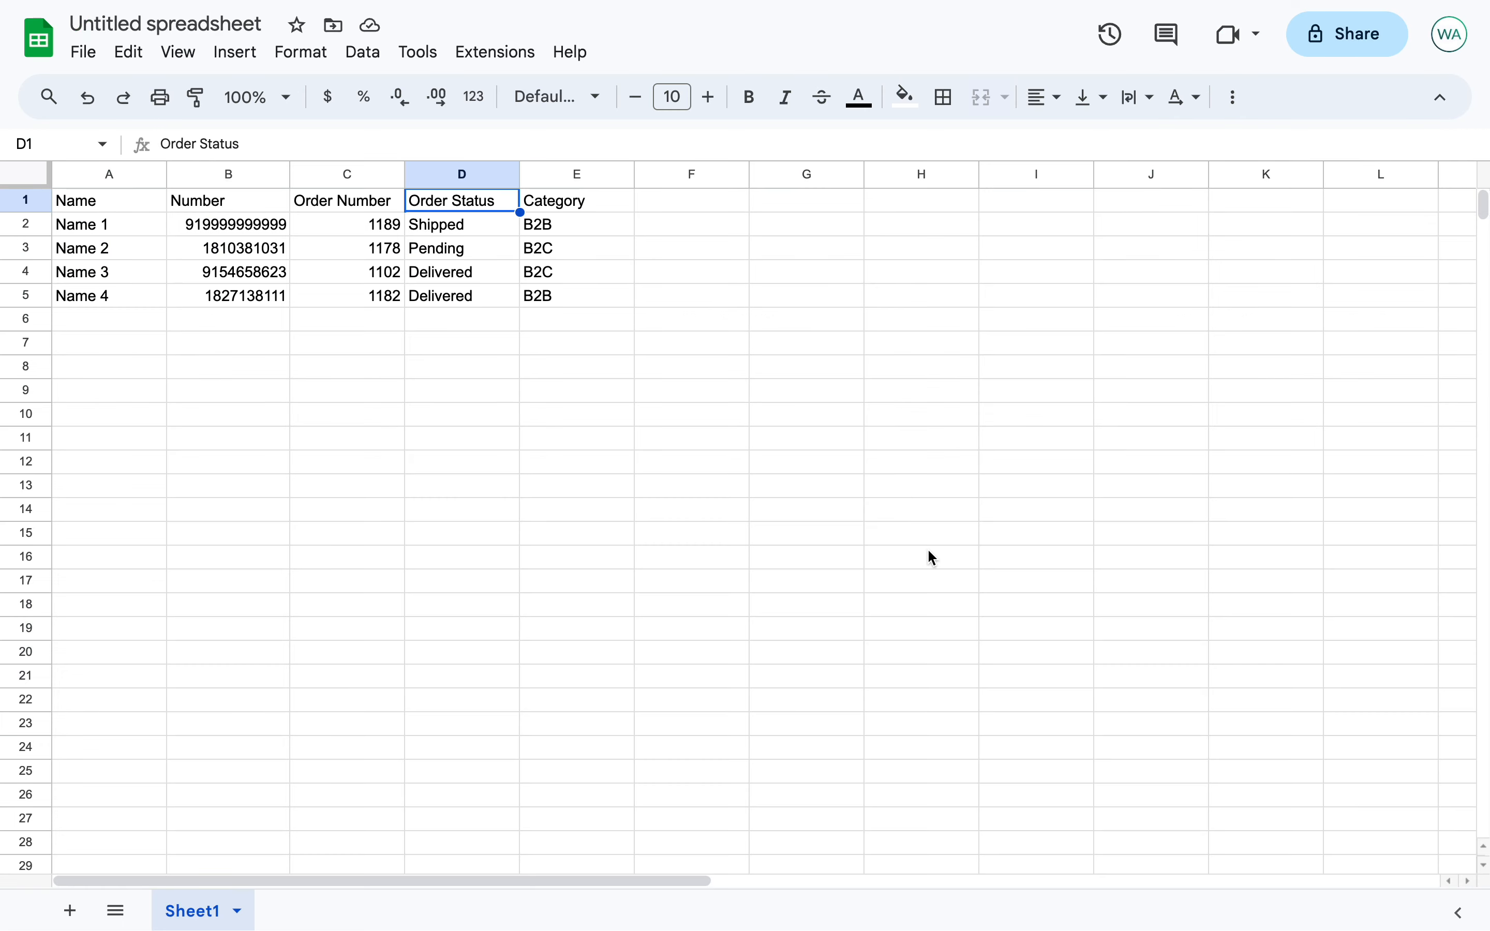
pyautogui.click(135, 25)
pyautogui.write('test import')
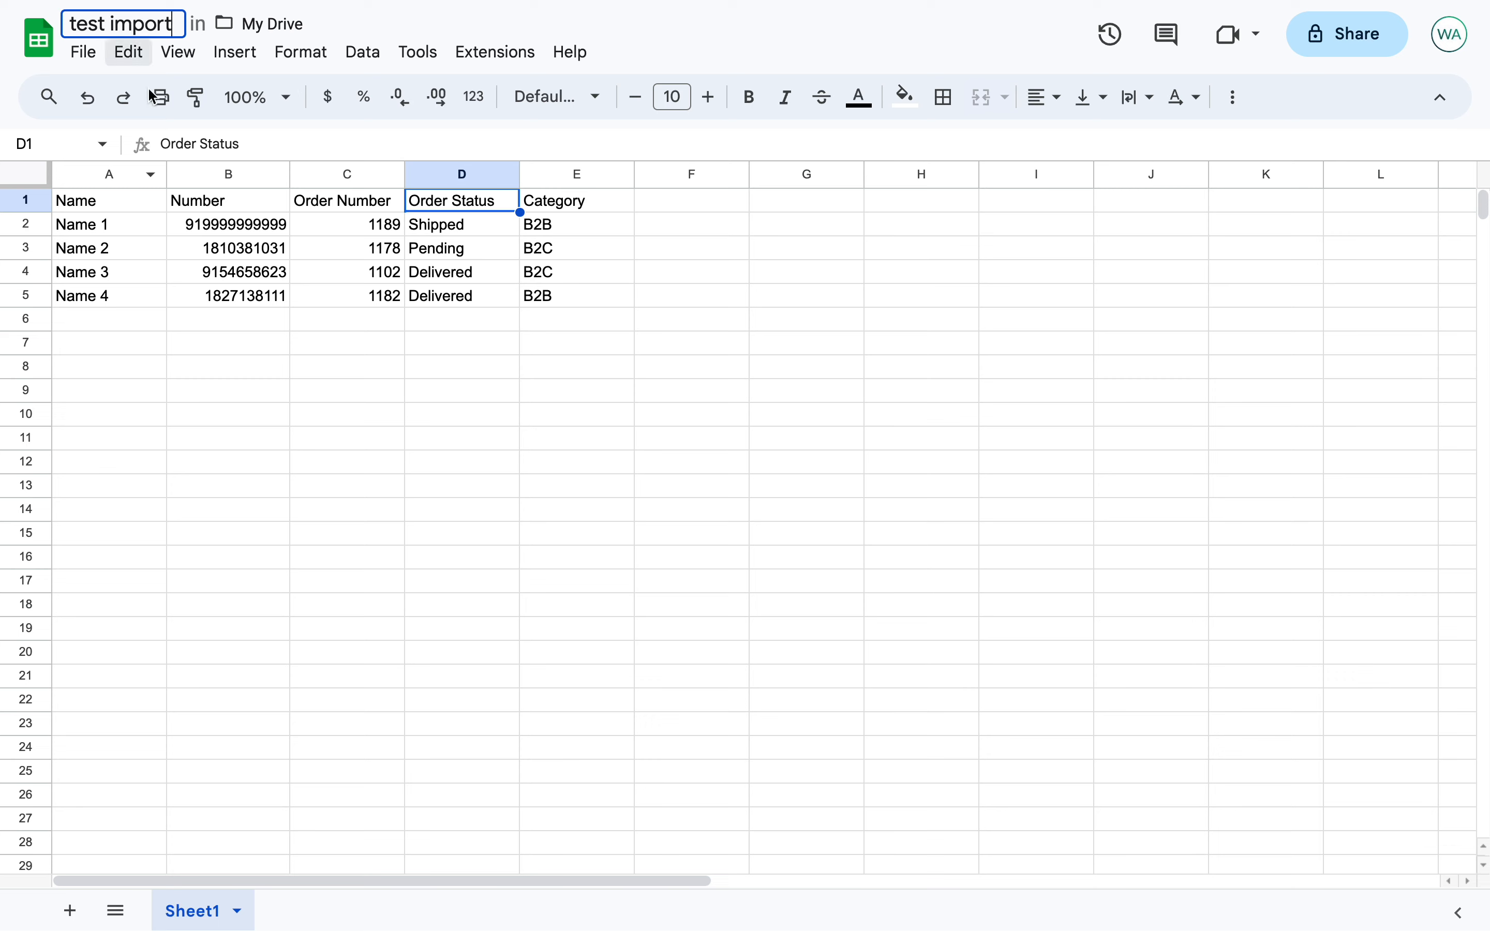
pyautogui.click(234, 423)
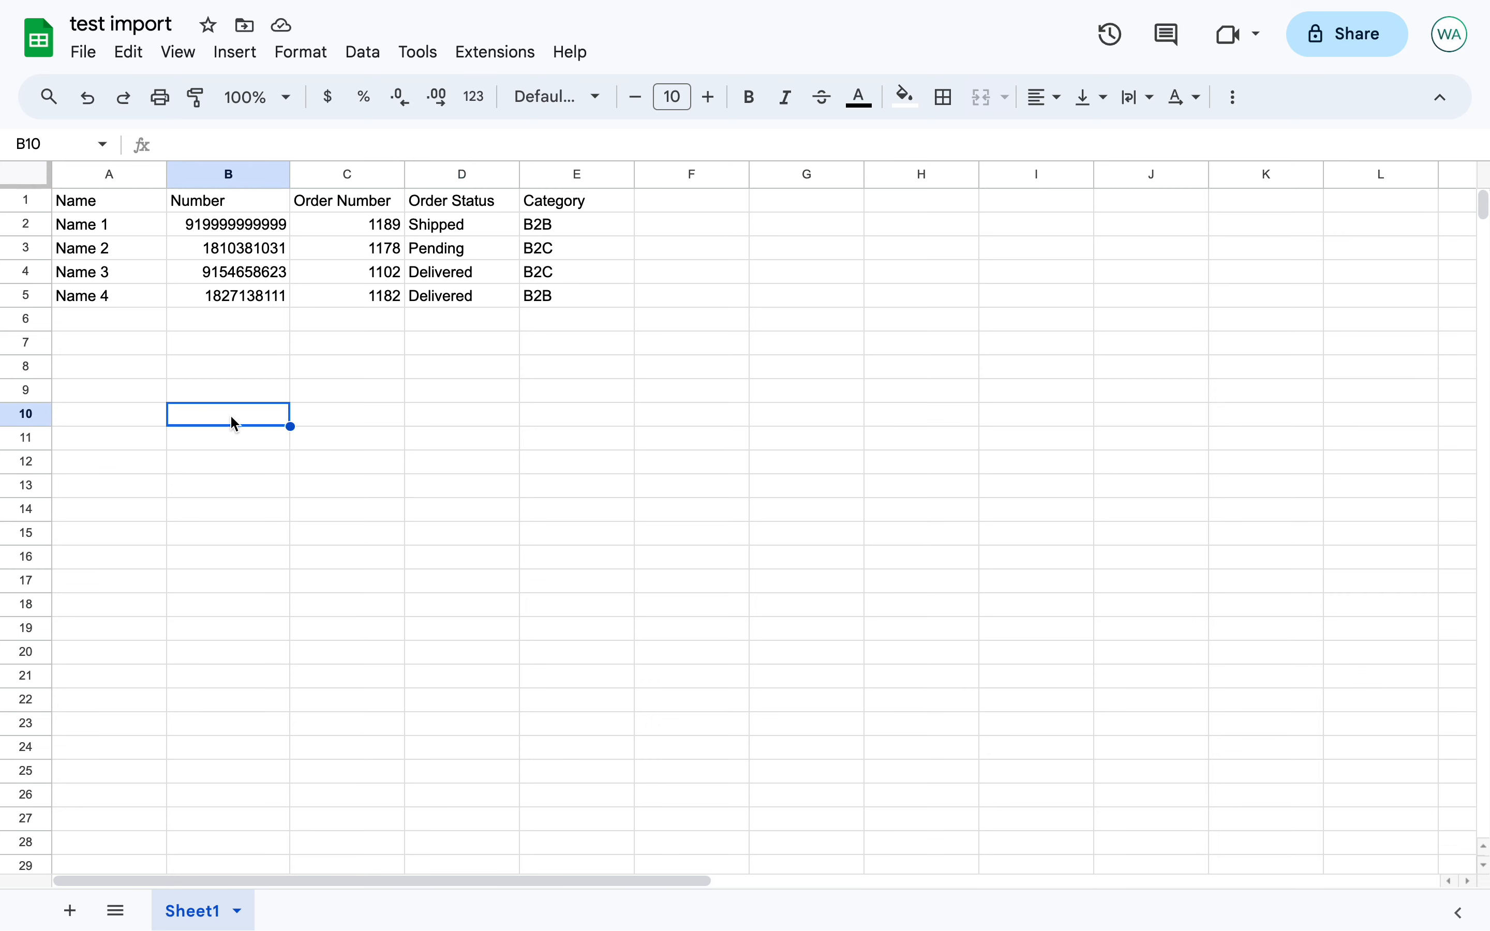
# Download the sheet as a comma-separated values (.csv) file
pyautogui.click(83, 52)
pyautogui.moveTo(188, 342)
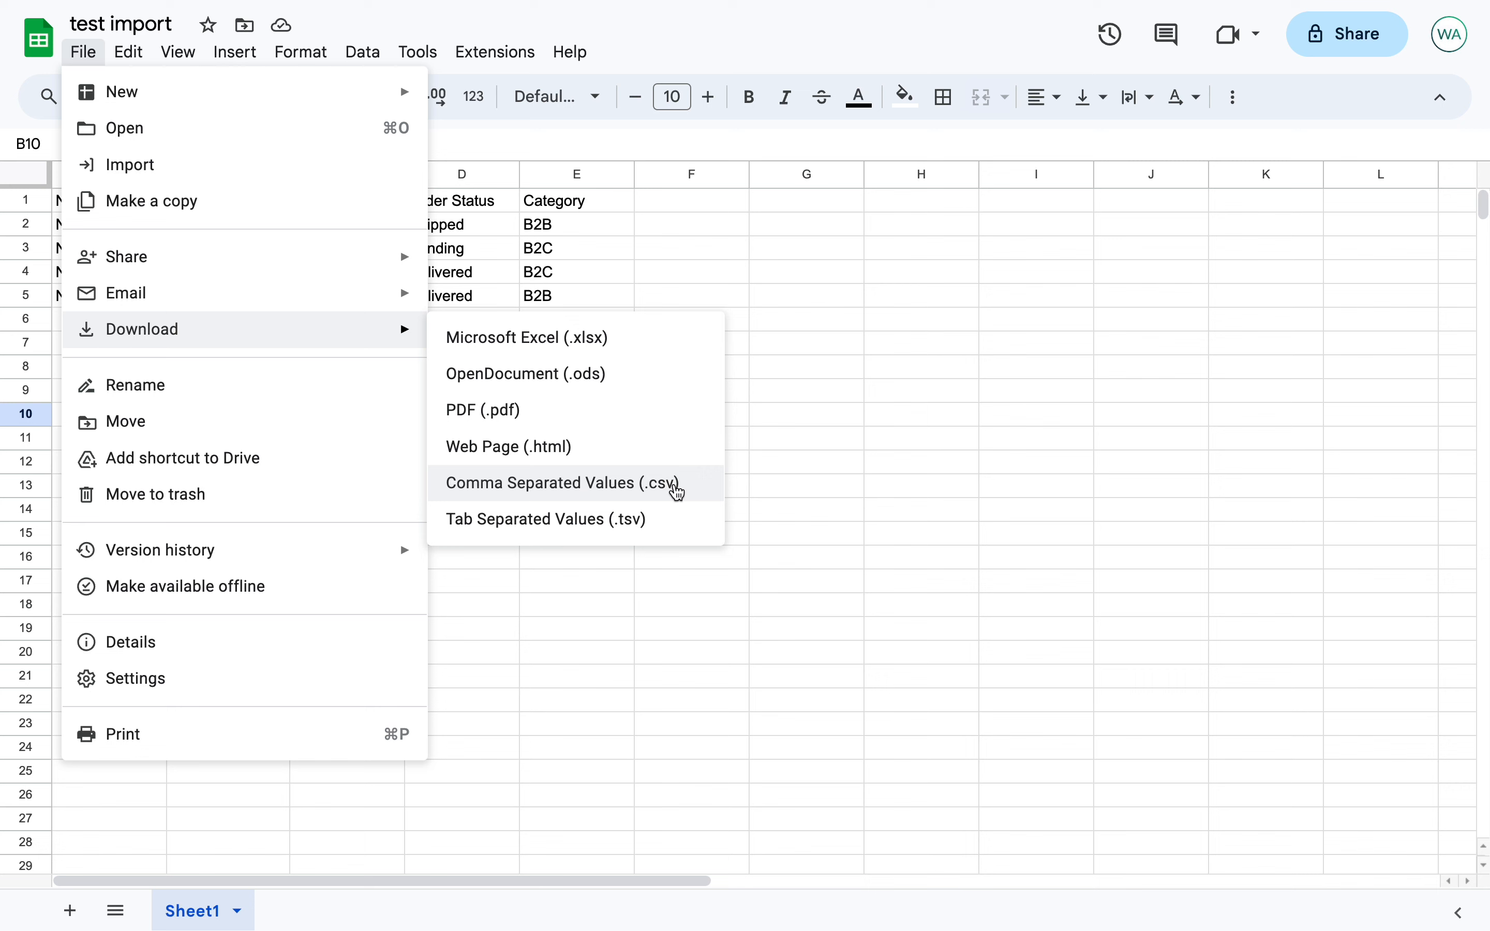
pyautogui.click(677, 486)
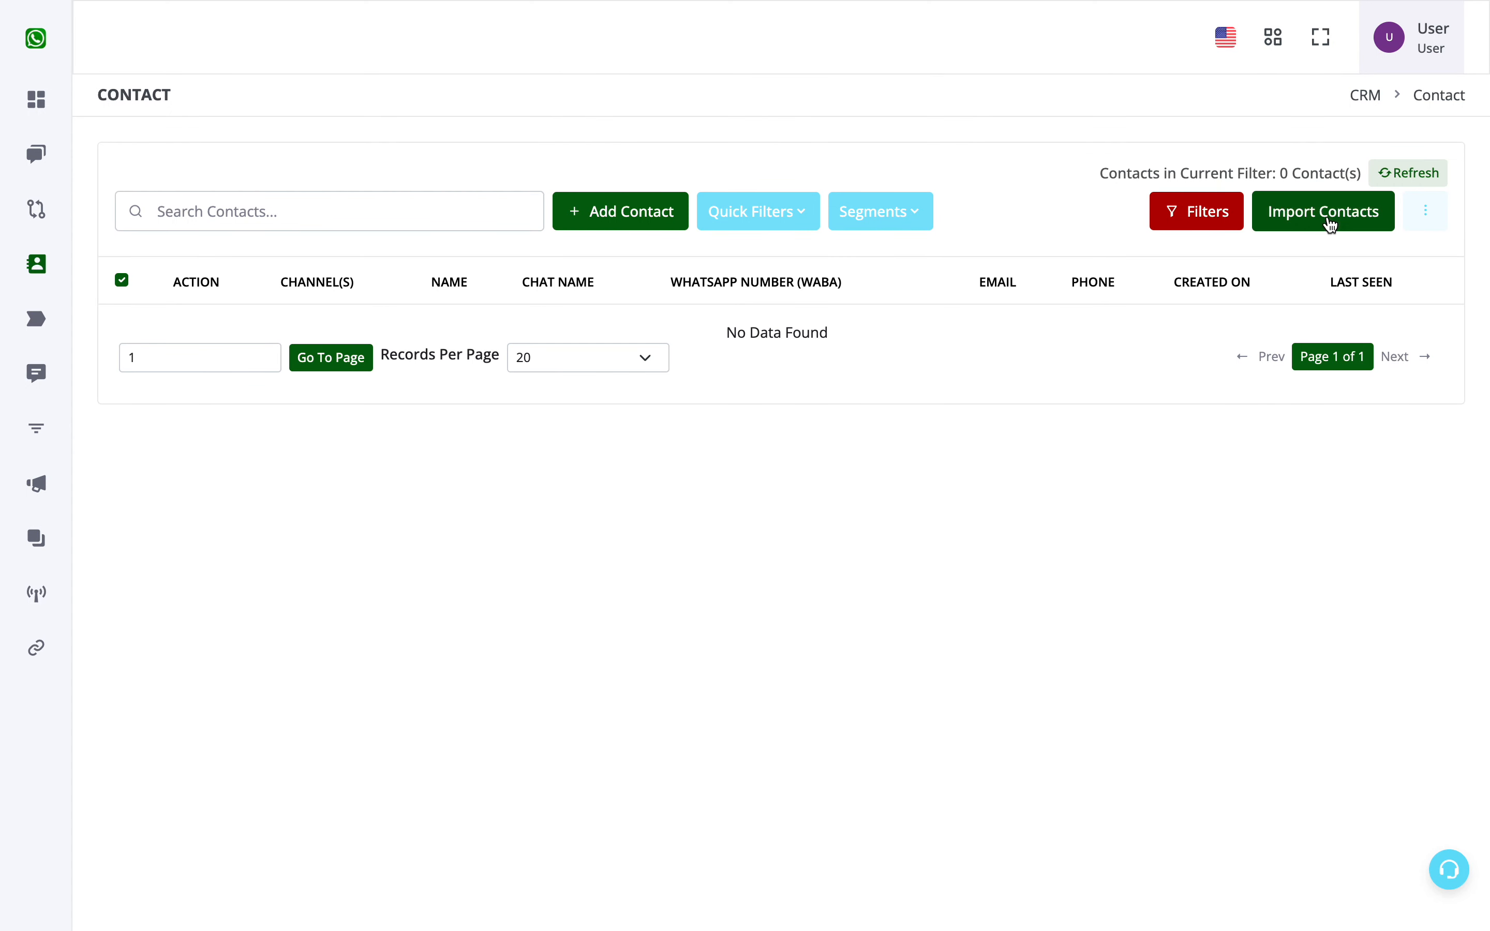
# Start a contact import and load the file "test import - Sheet1.csv" from the Downloads folder
pyautogui.click(1330, 225)
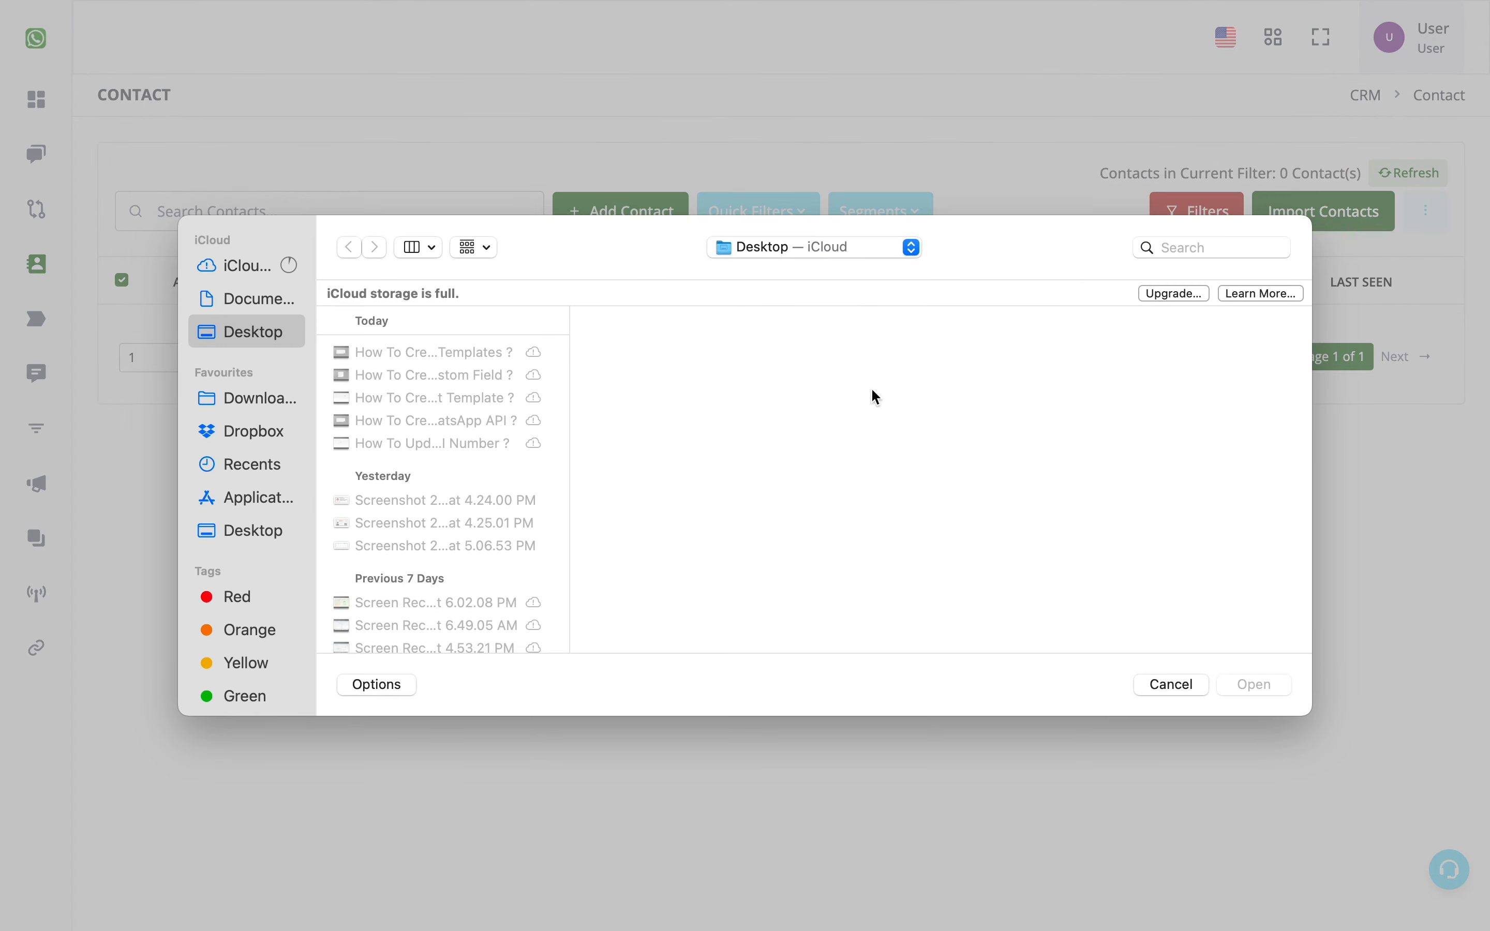
pyautogui.click(265, 400)
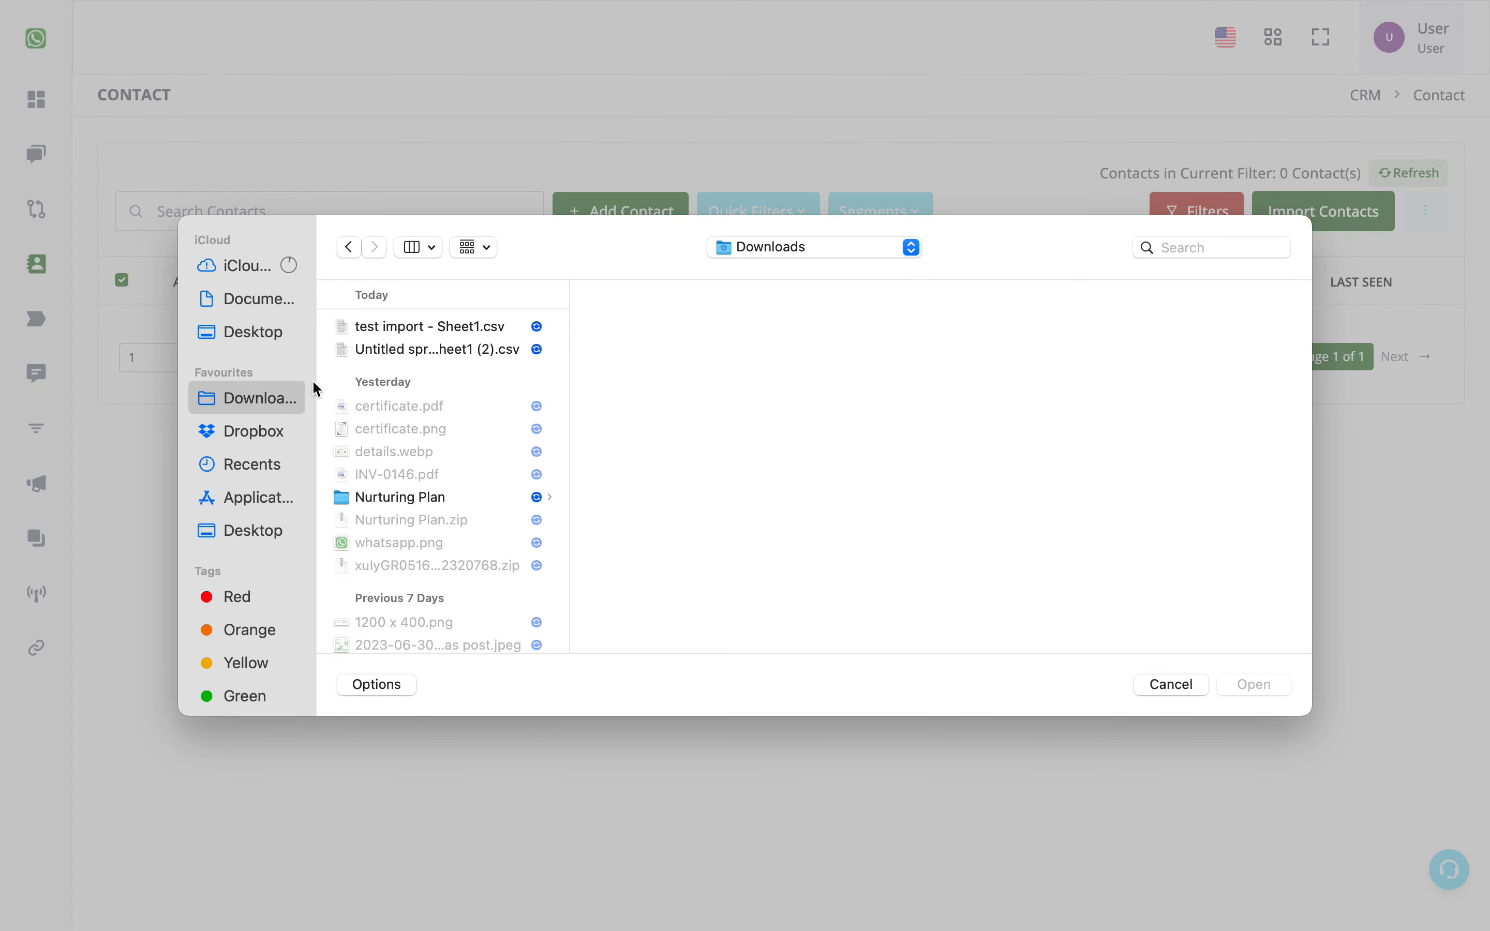
pyautogui.click(416, 330)
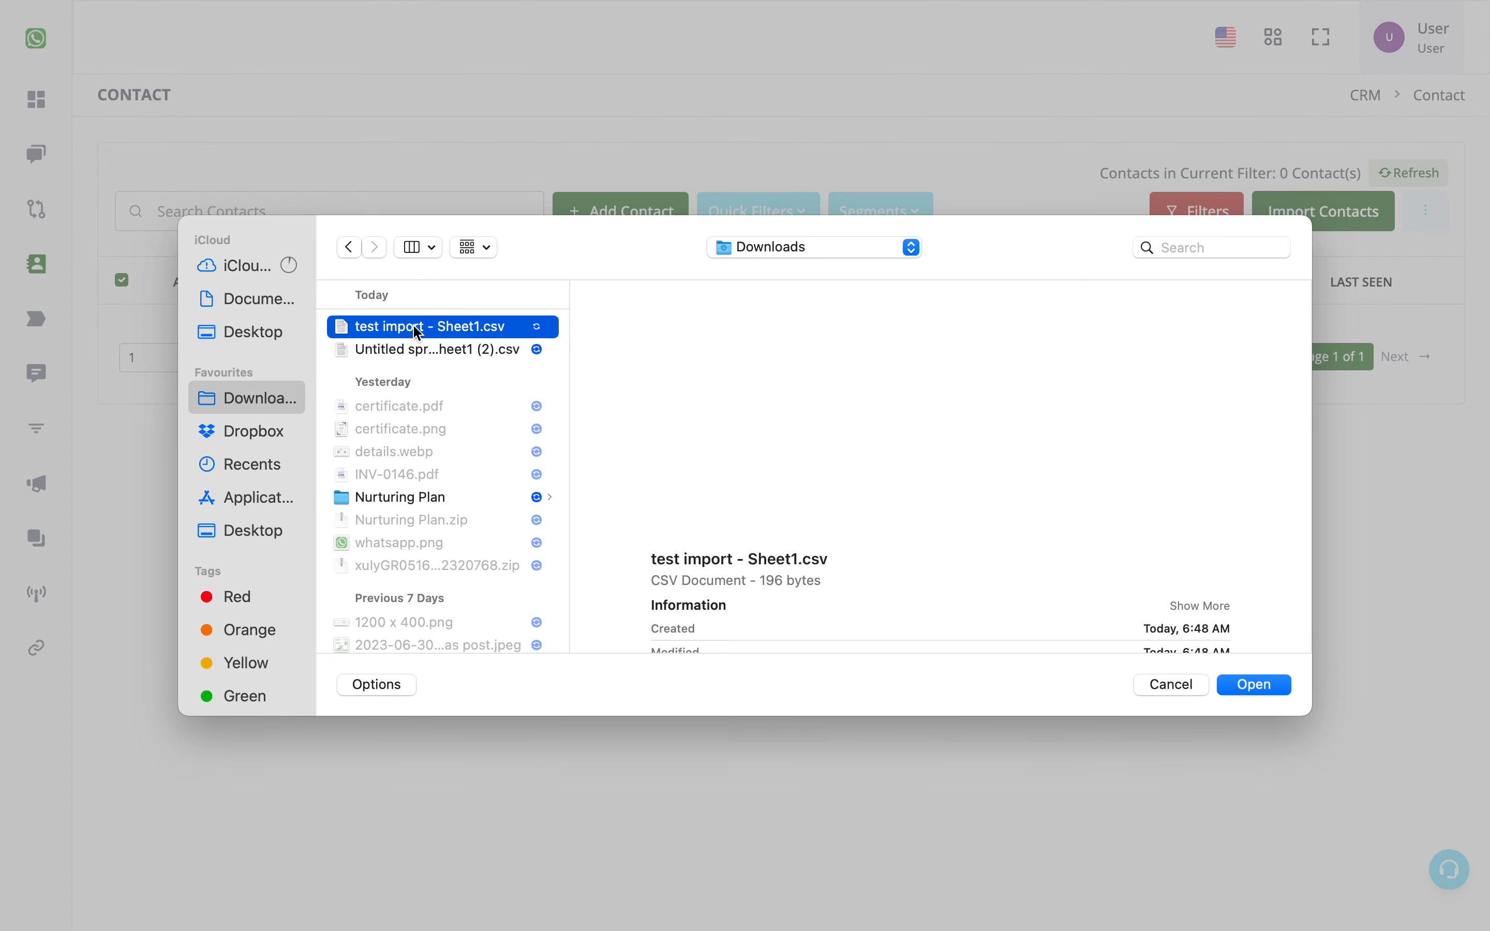
pyautogui.click(1275, 686)
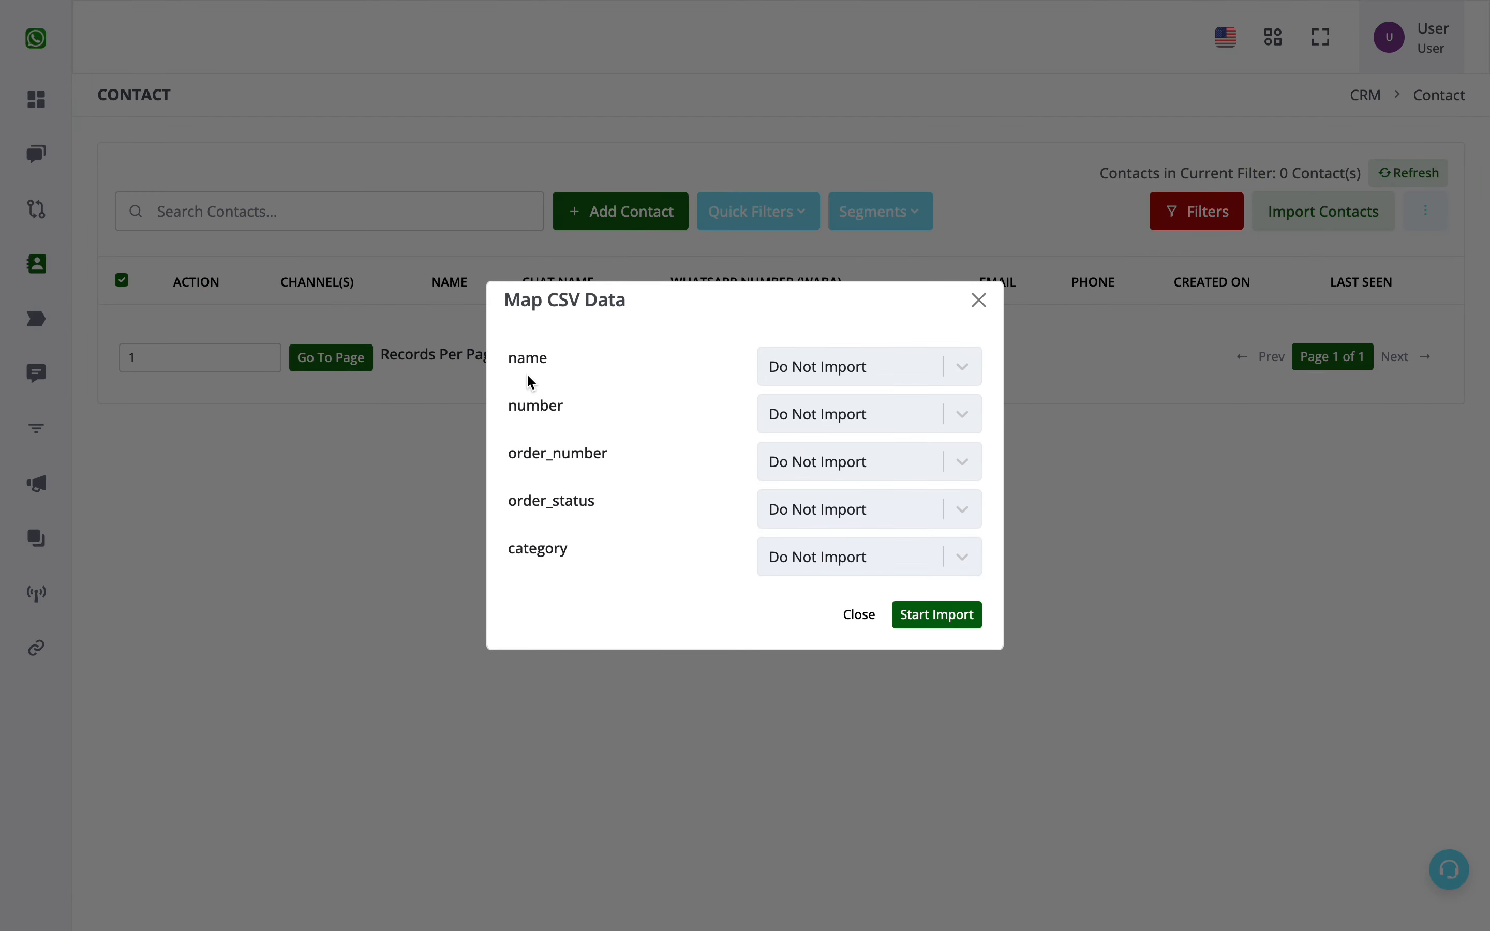
# Check the spreadsheet's header row in Google Sheets against the CSV columns, and return to the CRM's import mapping
pyautogui.hotkey('ctrl', 'Tab')
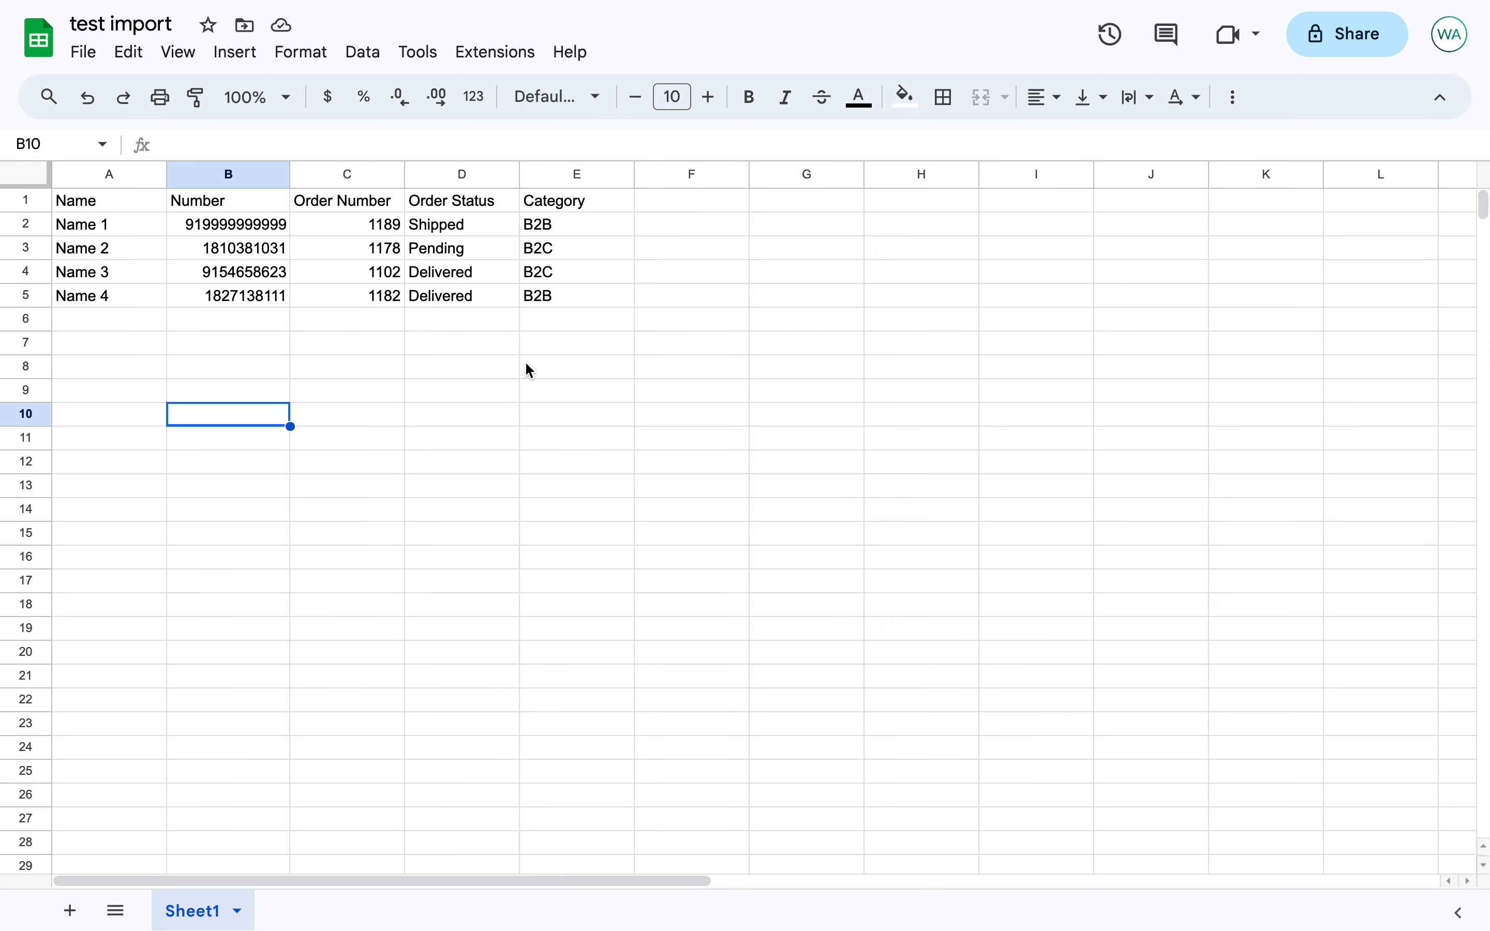
pyautogui.click(25, 203)
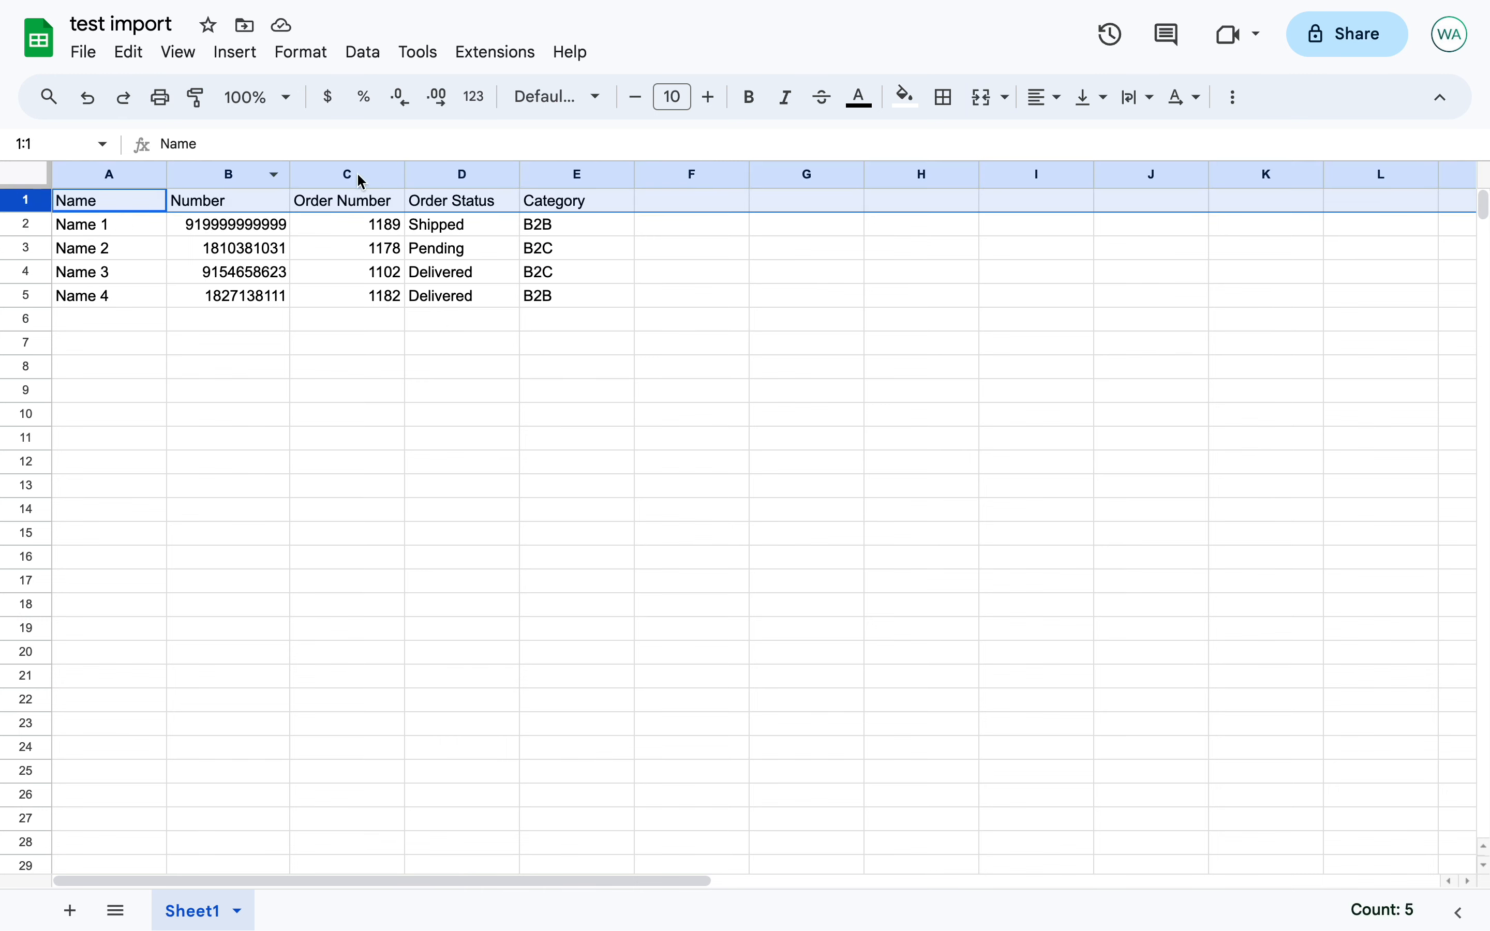
pyautogui.hotkey('ctrl', 'Tab')
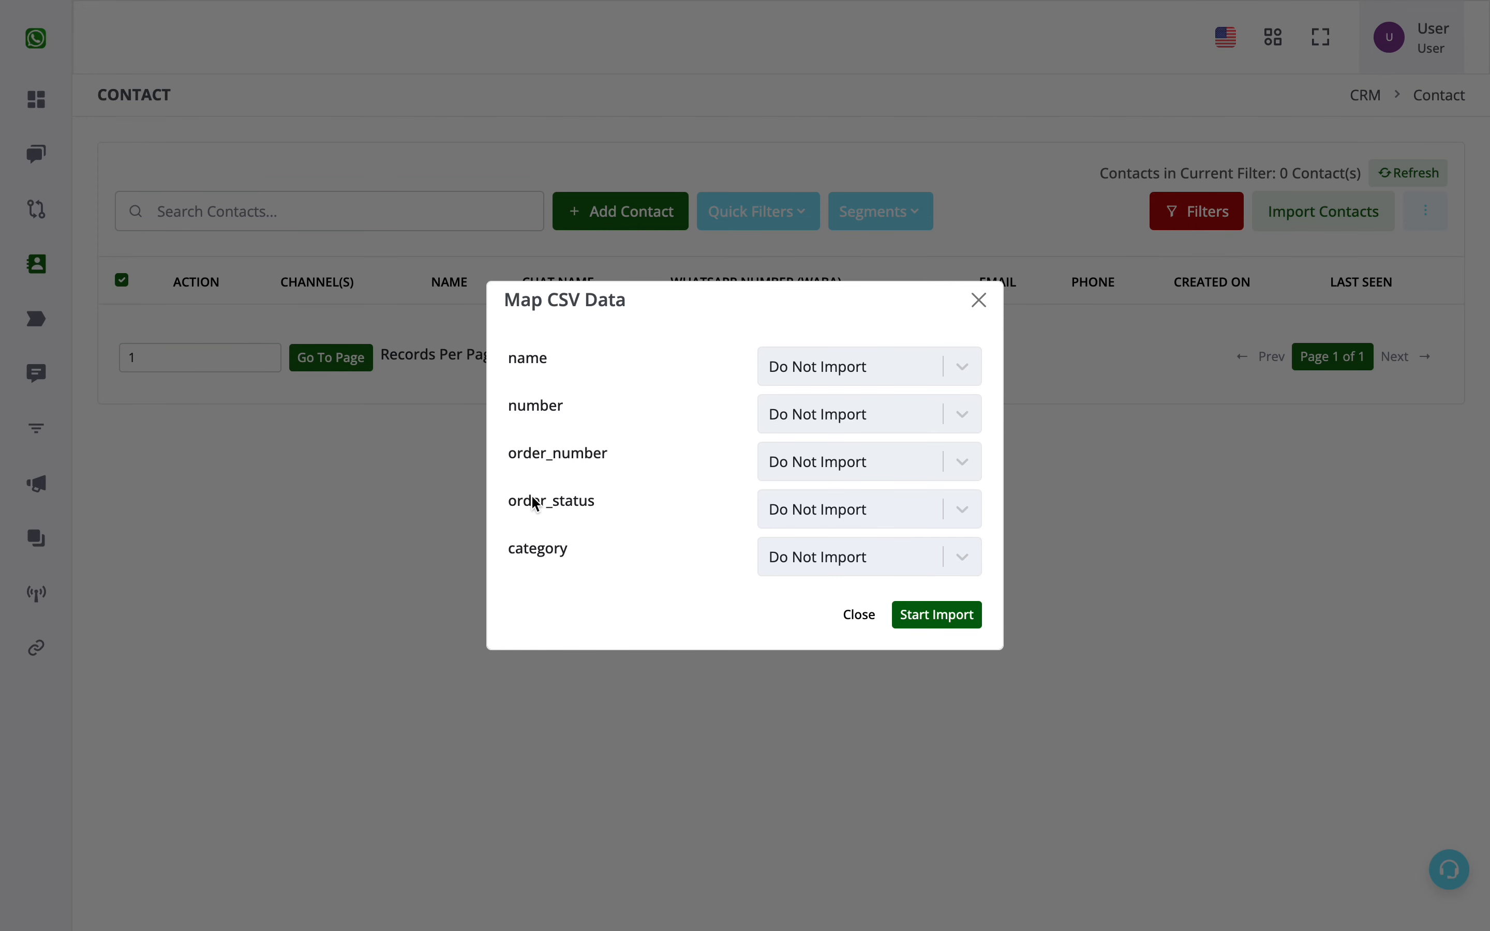
pyautogui.click(883, 368)
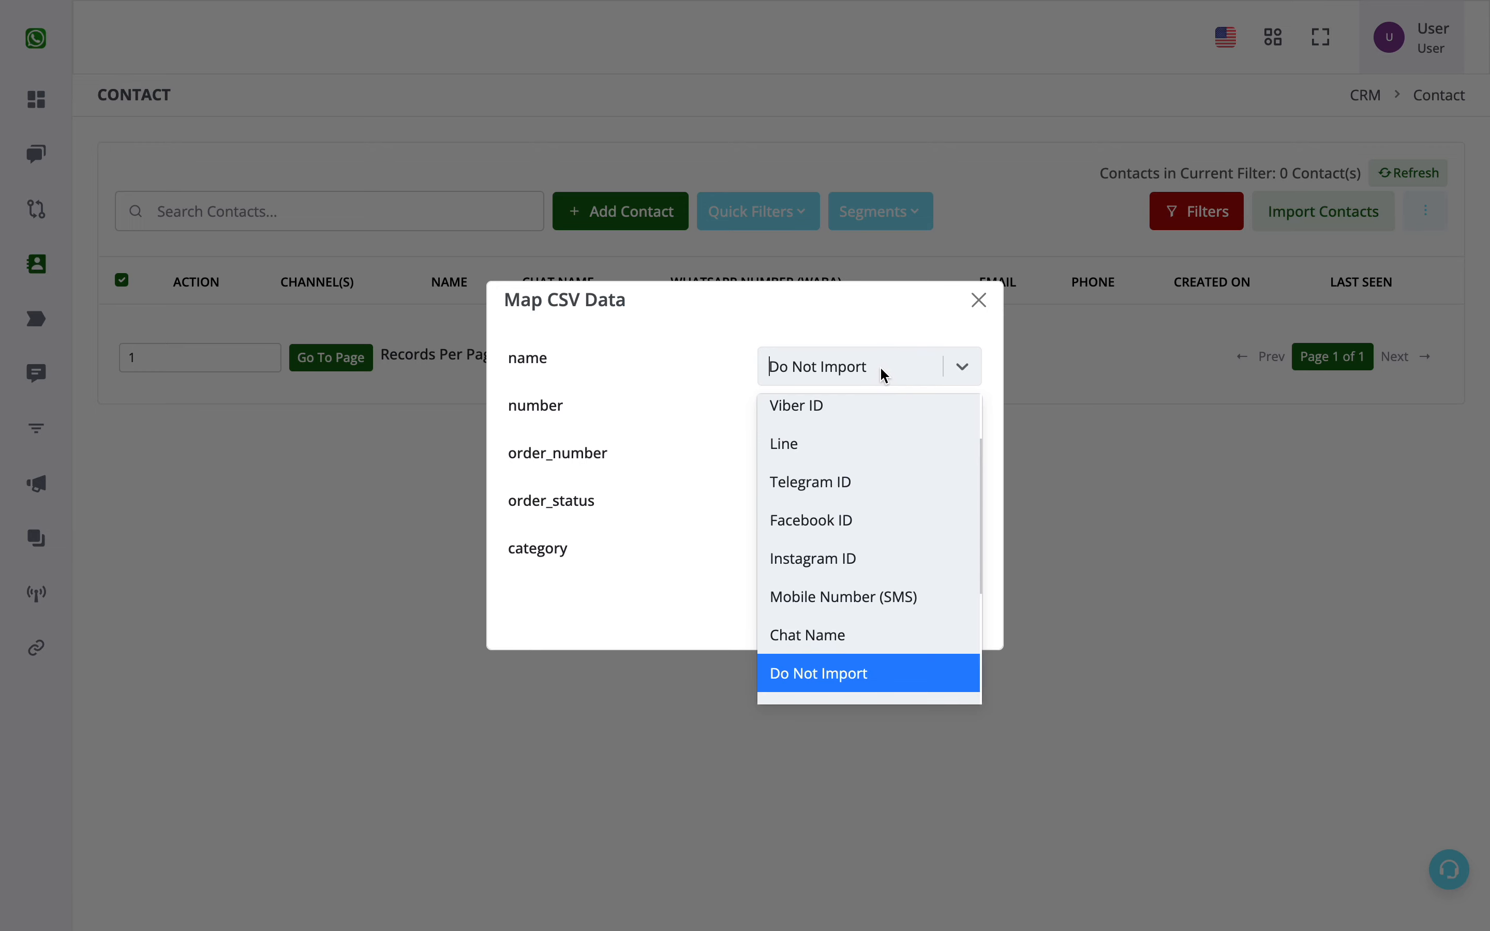
pyautogui.click(882, 370)
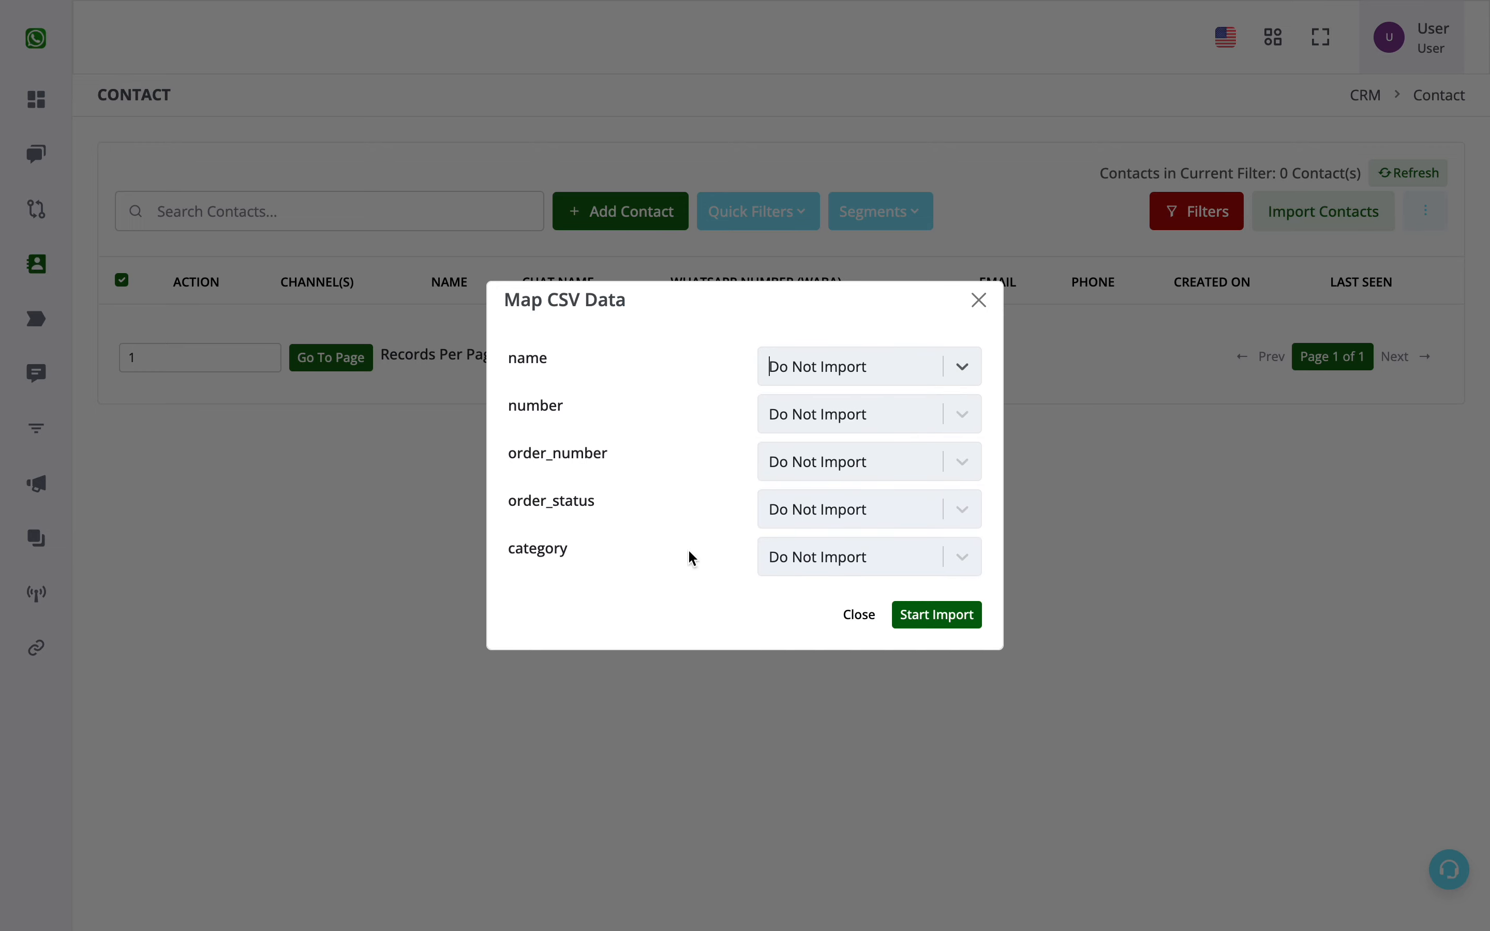
pyautogui.click(861, 563)
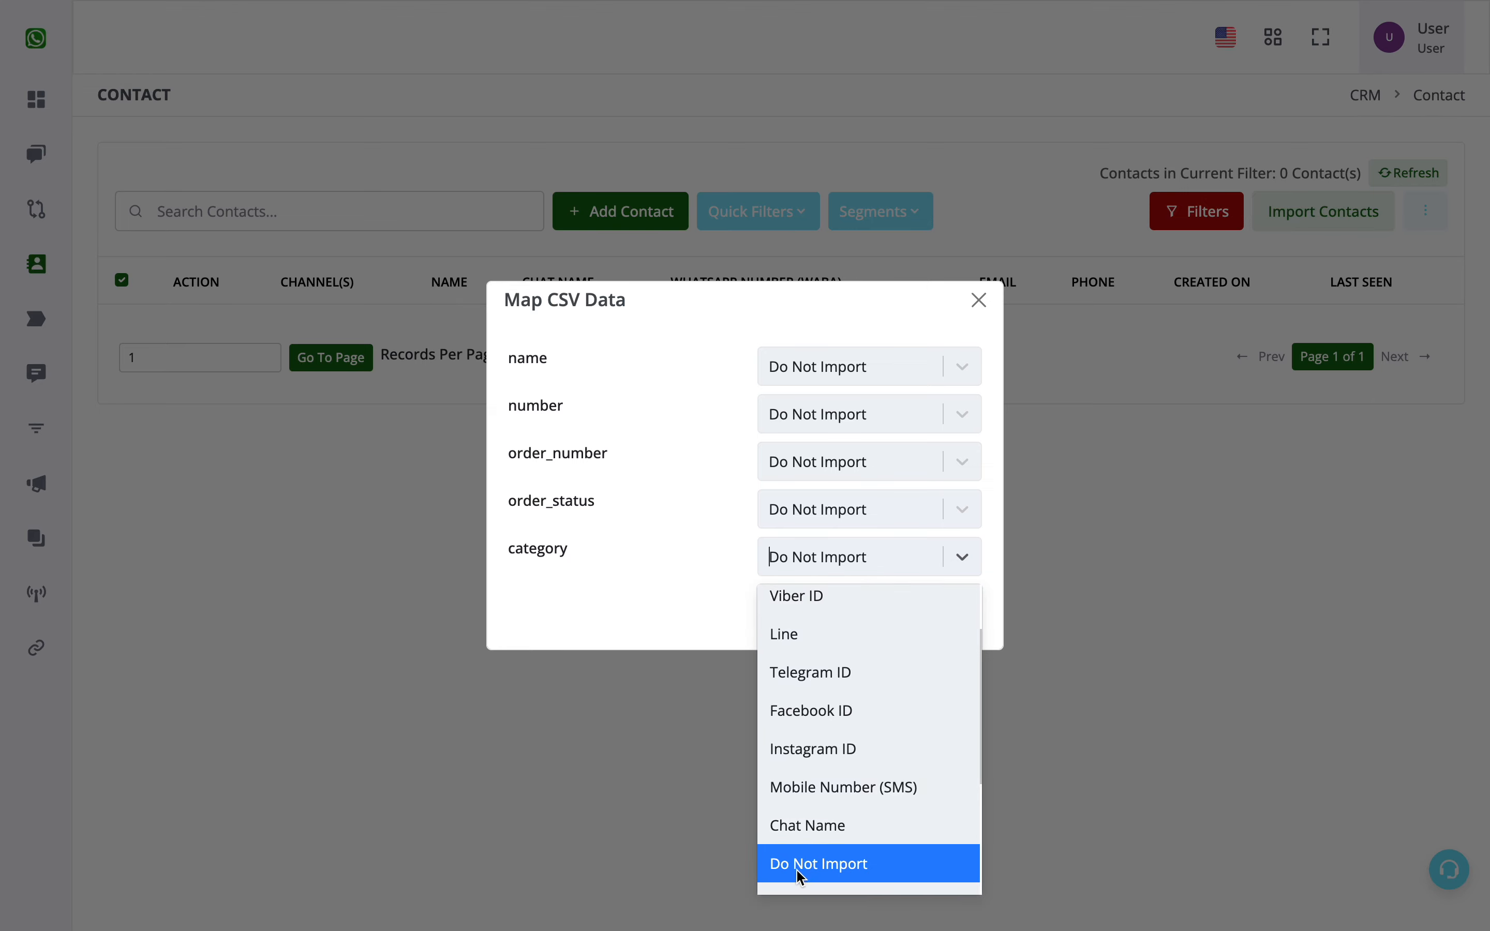
pyautogui.click(671, 543)
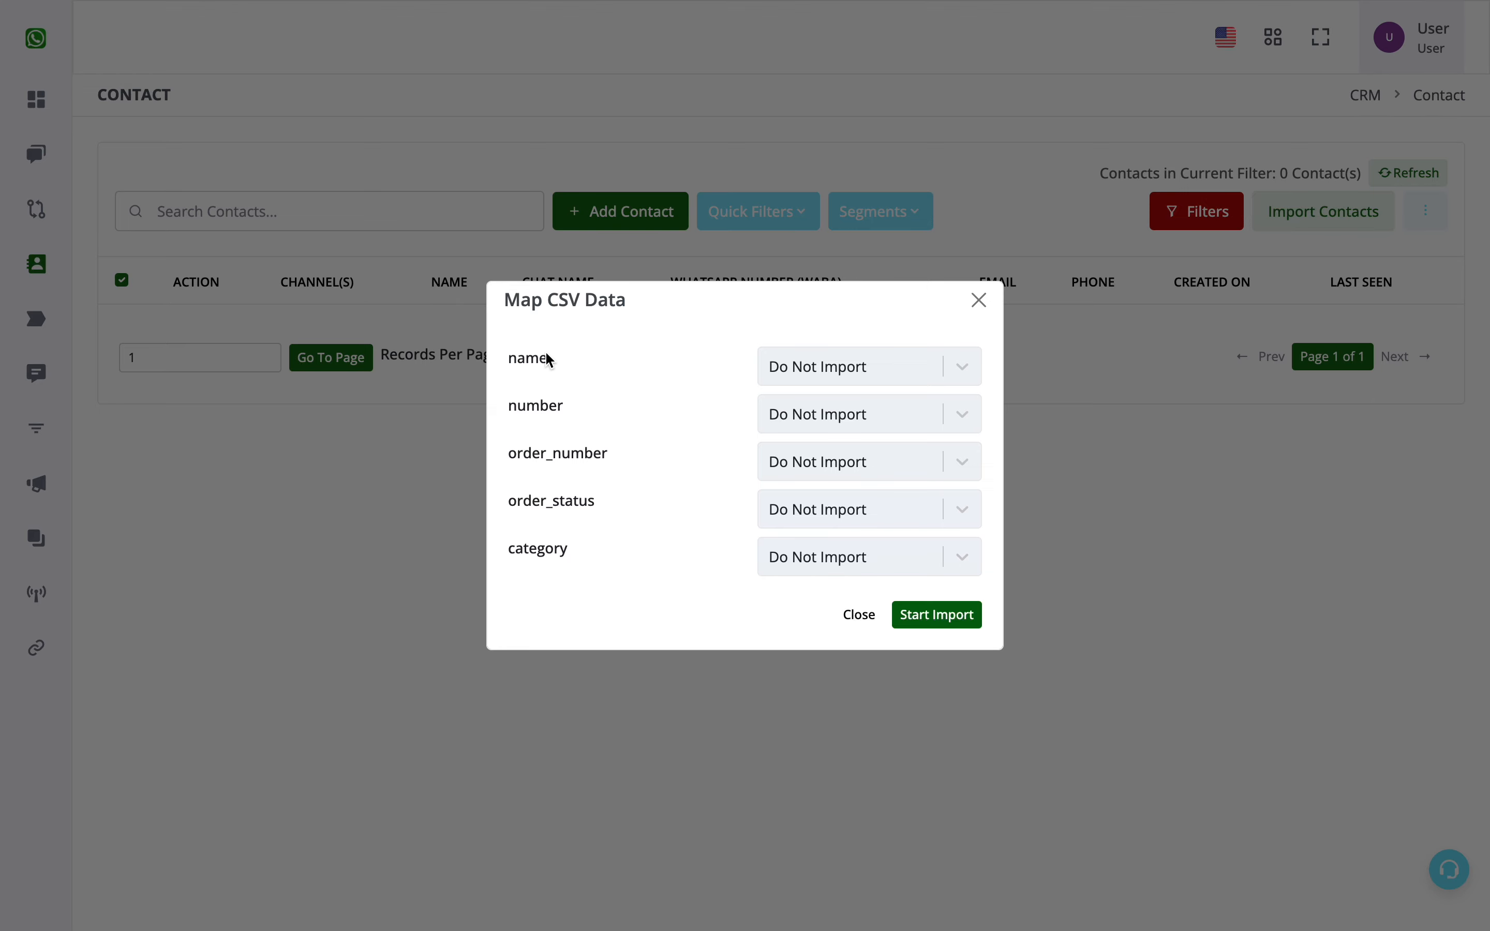
# Map the CSV's name column to the Chat Name field
pyautogui.click(841, 353)
pyautogui.scroll(2, 850, 560)
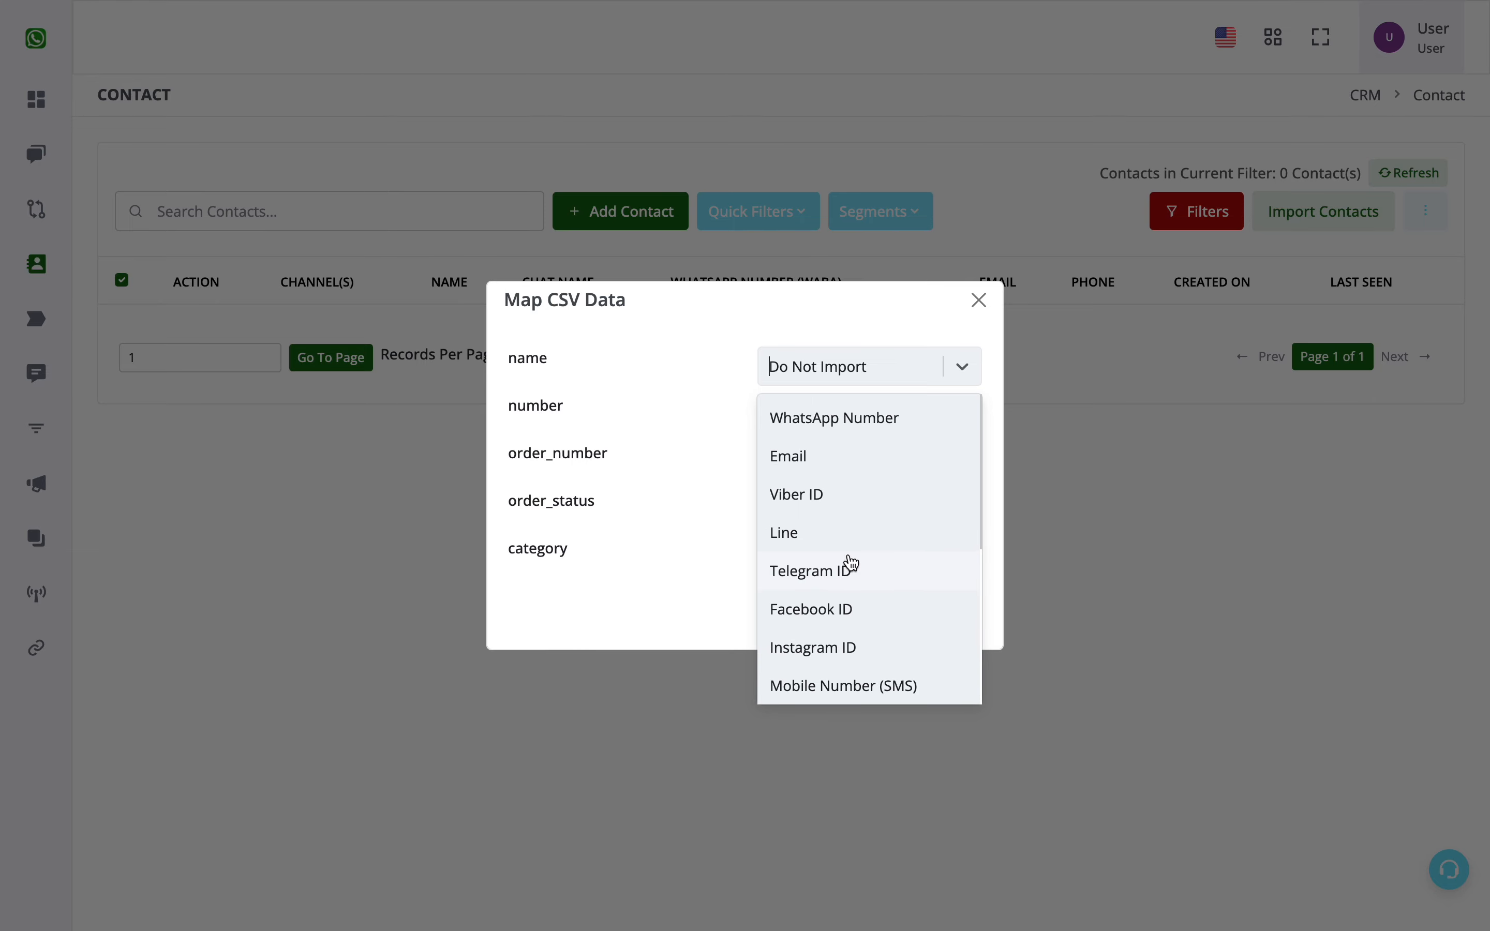
pyautogui.scroll(-5, 851, 563)
pyautogui.scroll(5, 851, 563)
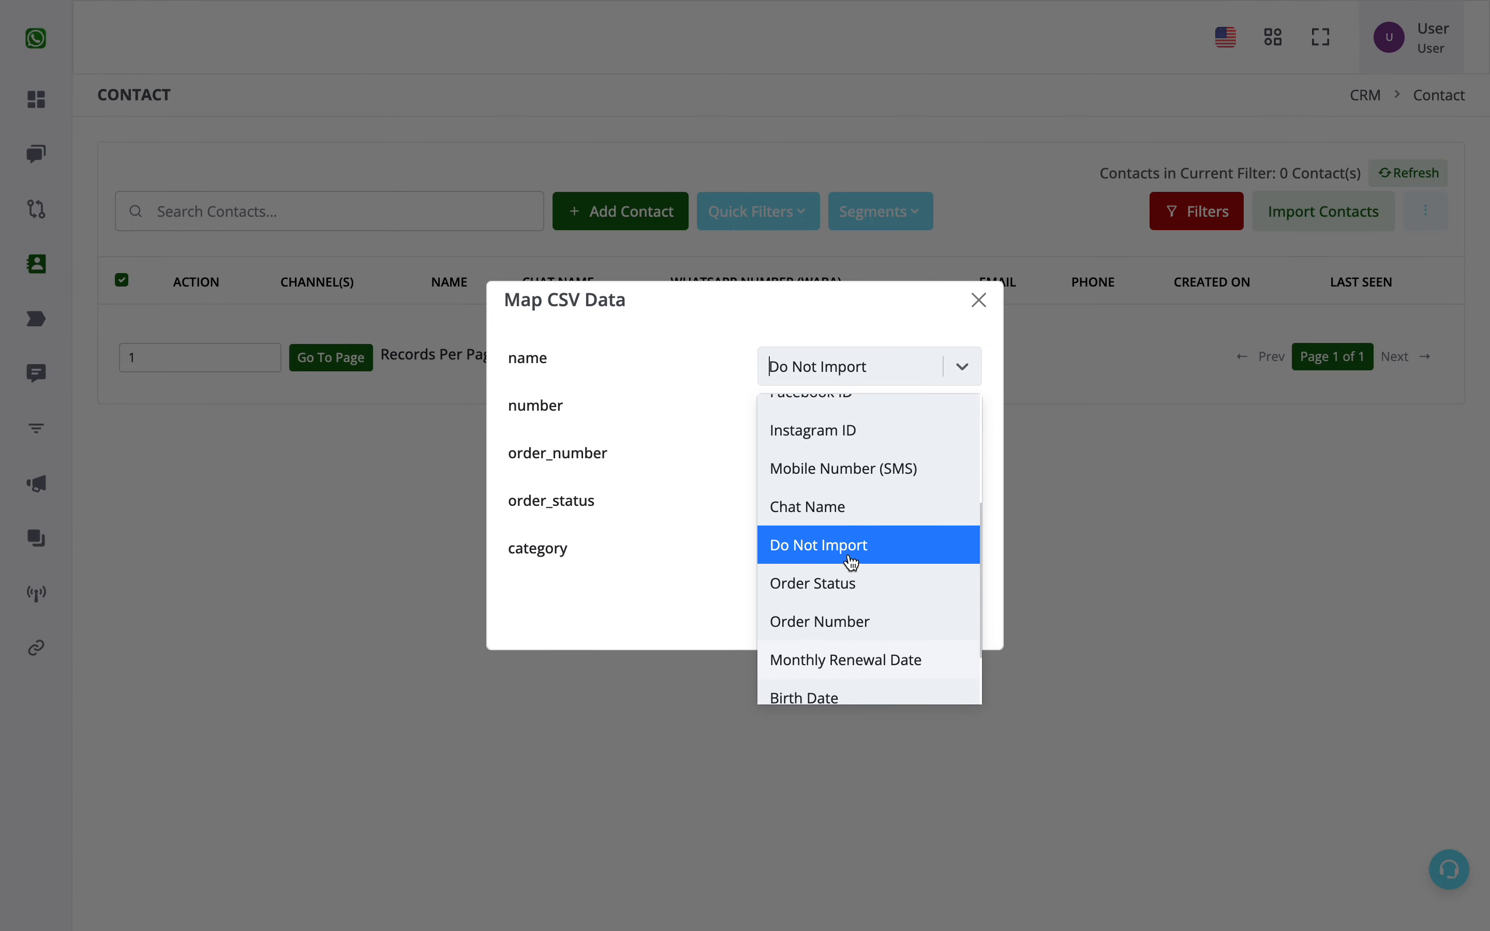
pyautogui.scroll(-2, 851, 563)
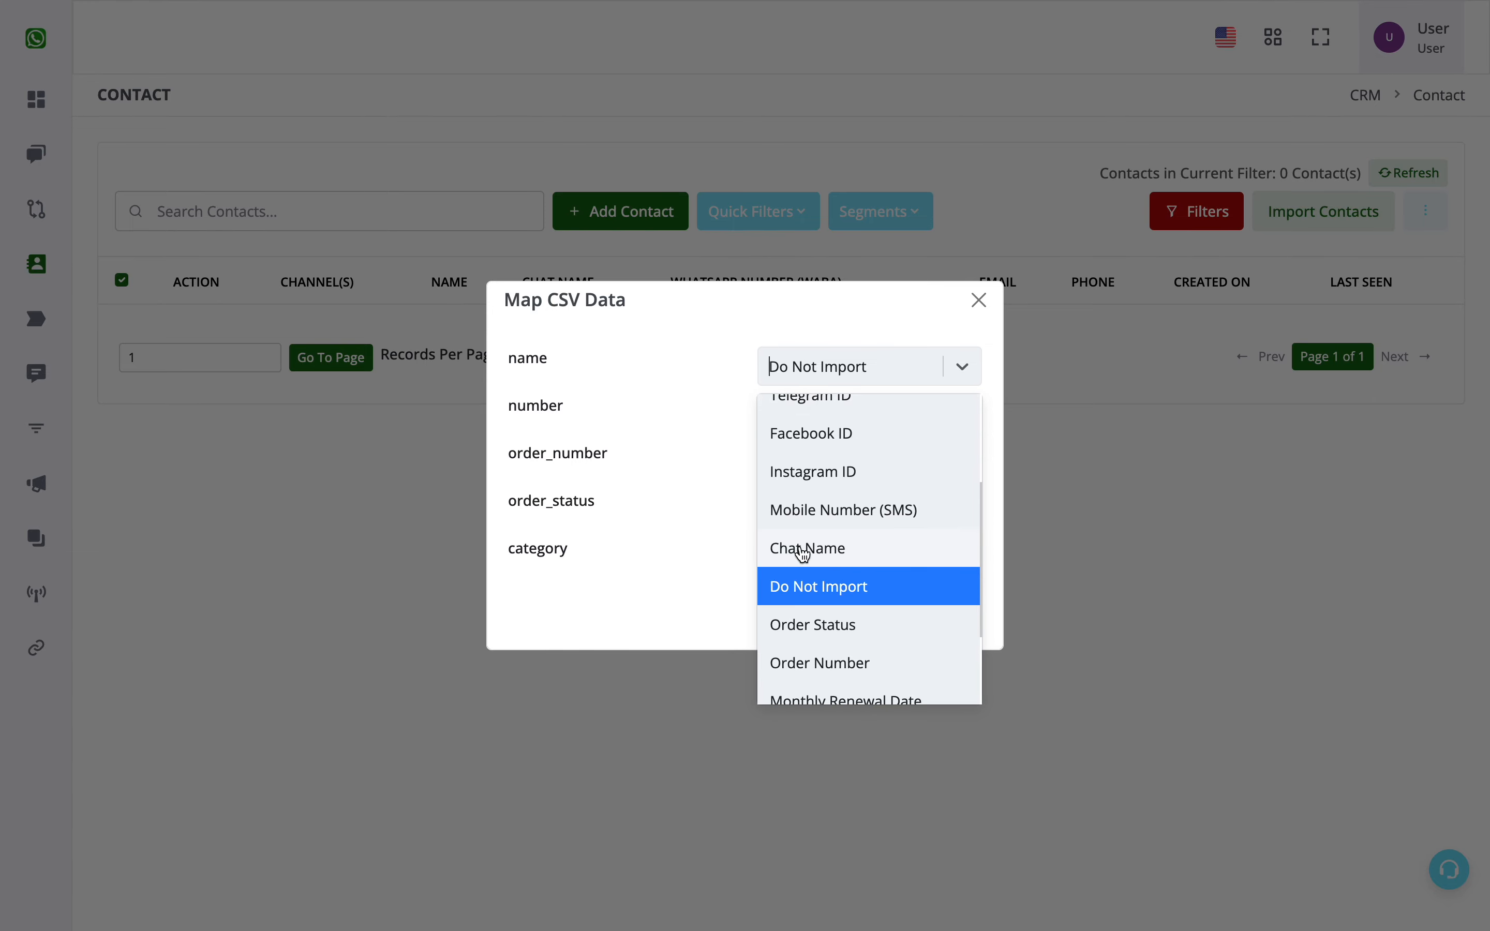
pyautogui.scroll(3, 826, 553)
pyautogui.scroll(-3, 829, 552)
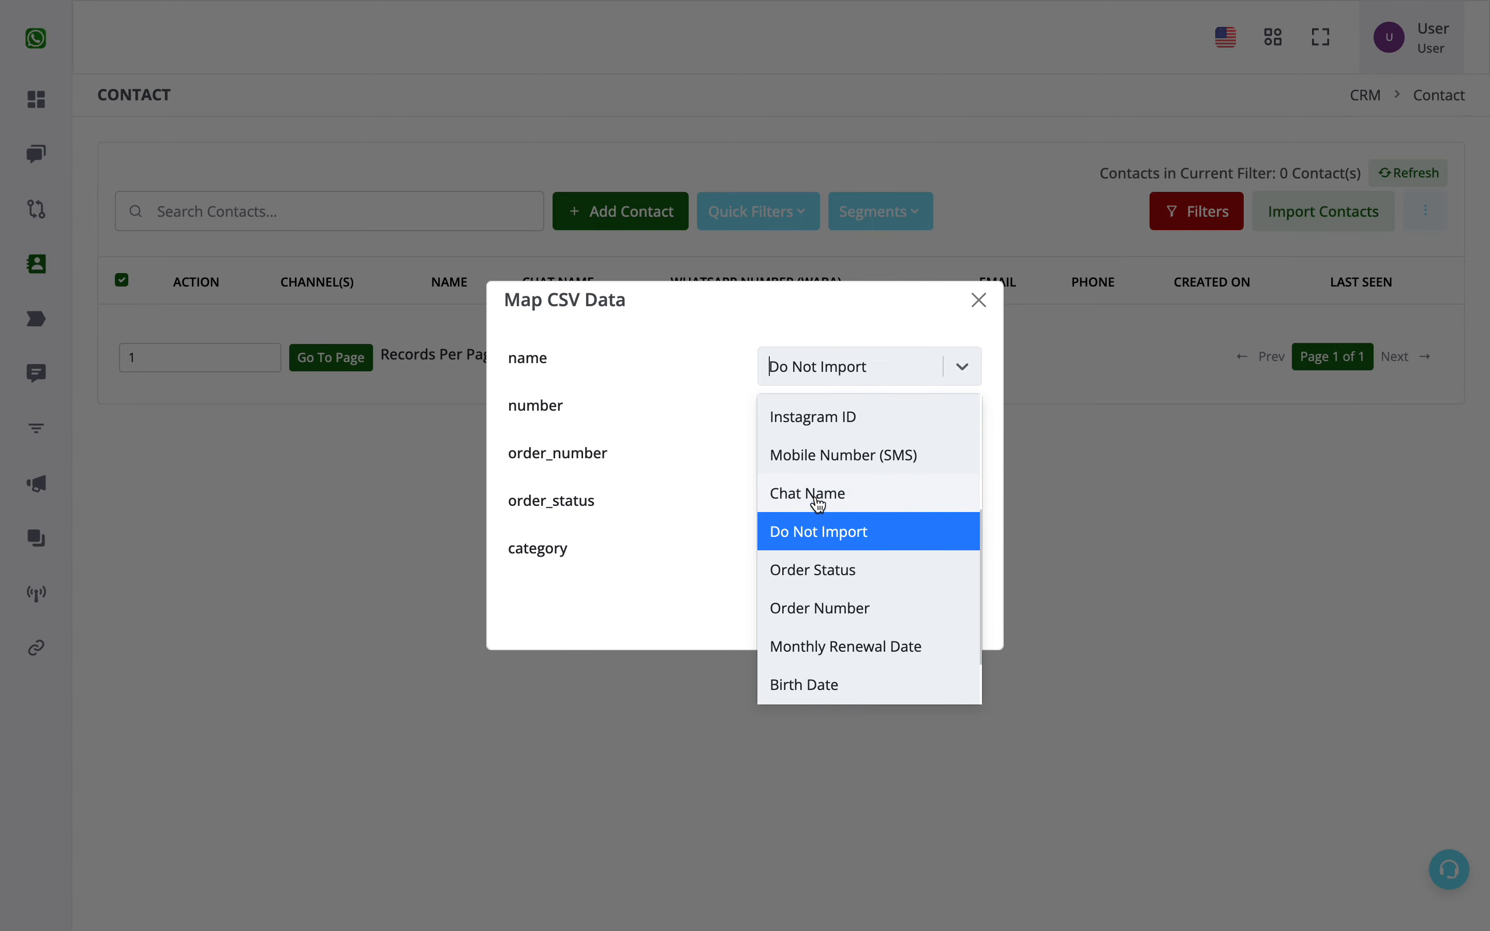
pyautogui.click(813, 498)
# Map the CSV's number column to the WhatsApp Number field
pyautogui.click(793, 415)
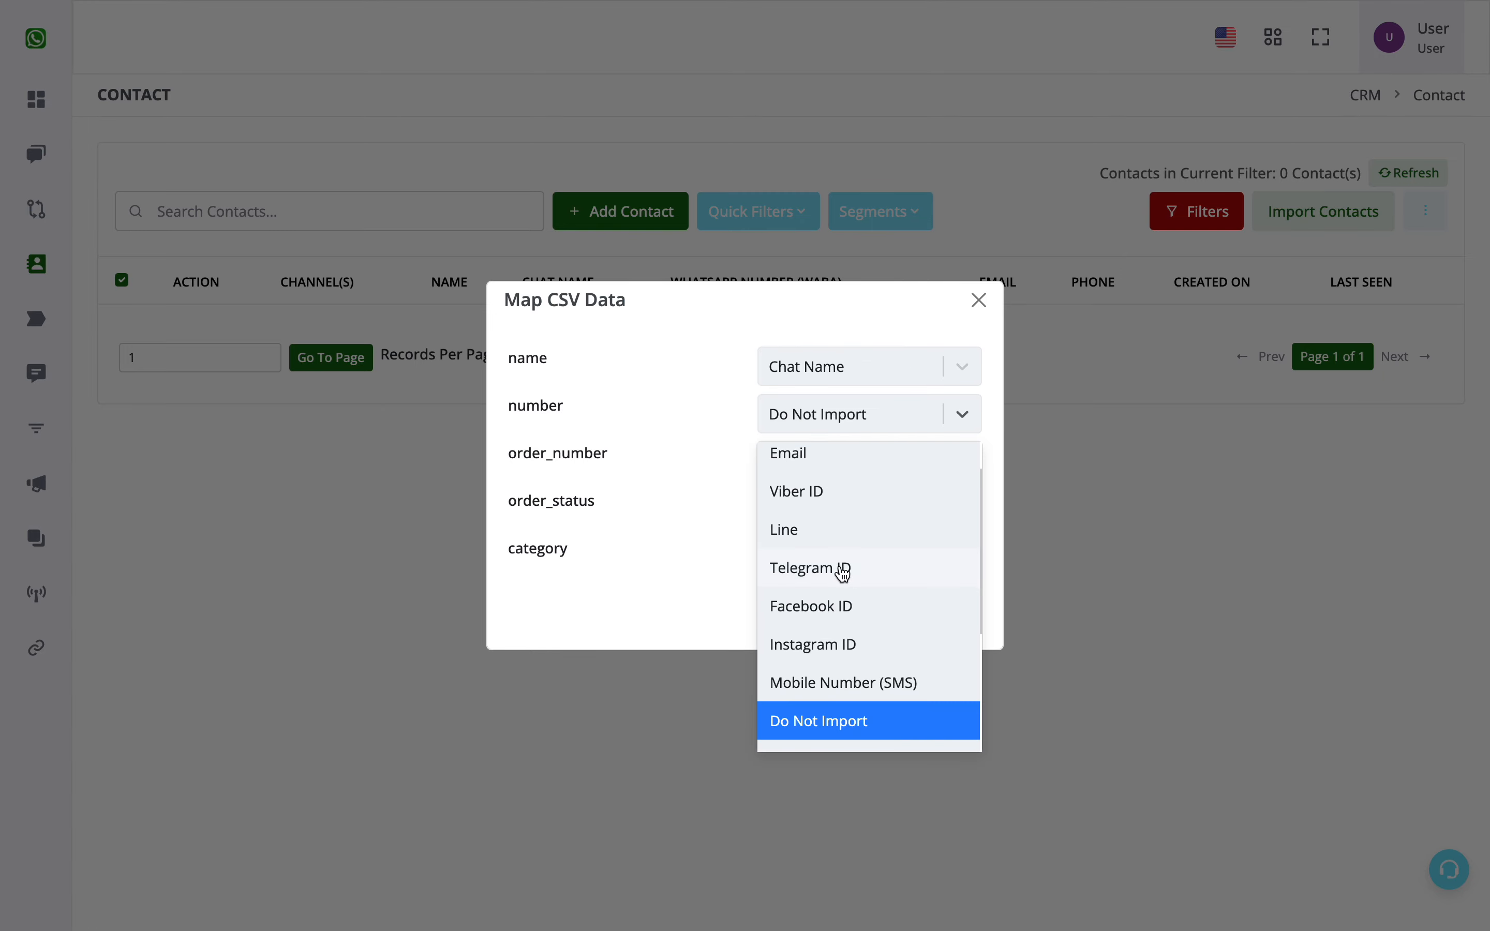
pyautogui.scroll(1, 842, 574)
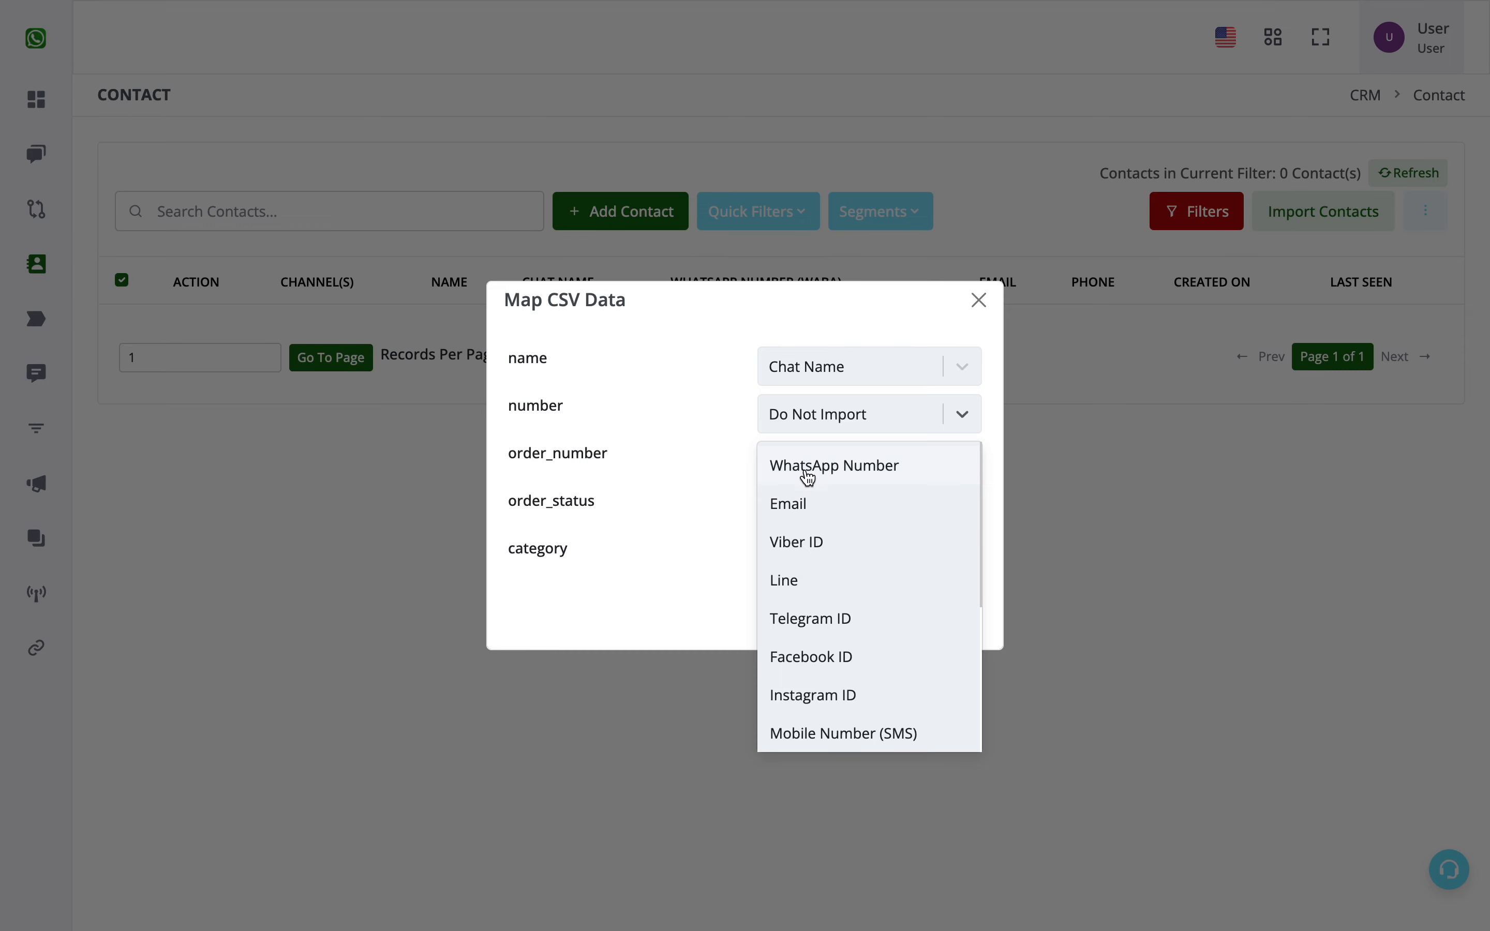
pyautogui.scroll(-1, 841, 592)
pyautogui.scroll(-1, 841, 591)
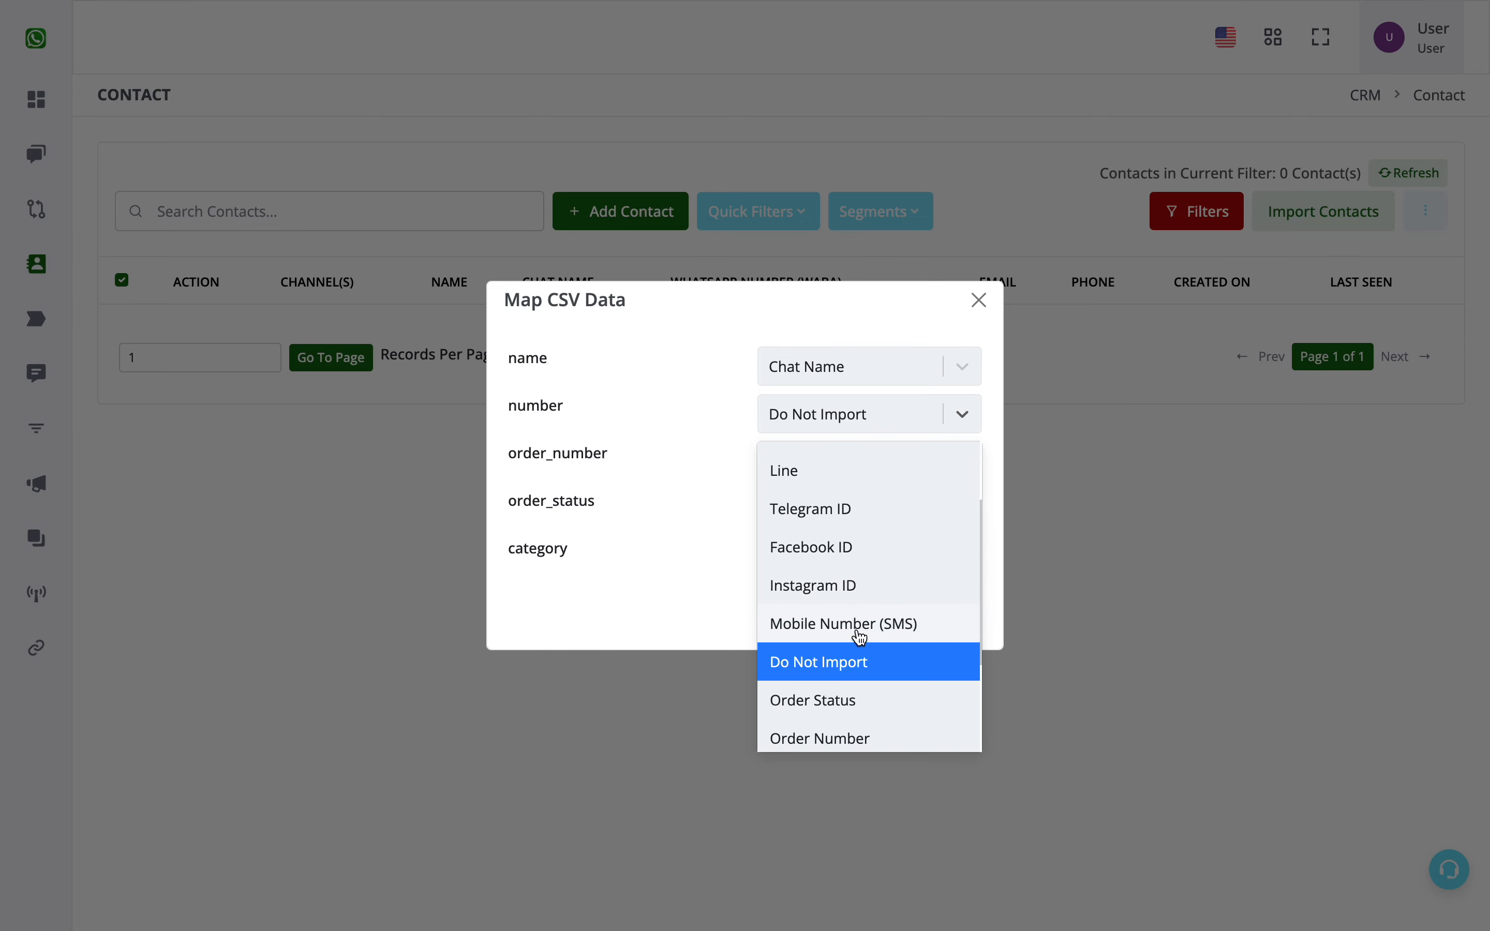
pyautogui.scroll(2, 887, 631)
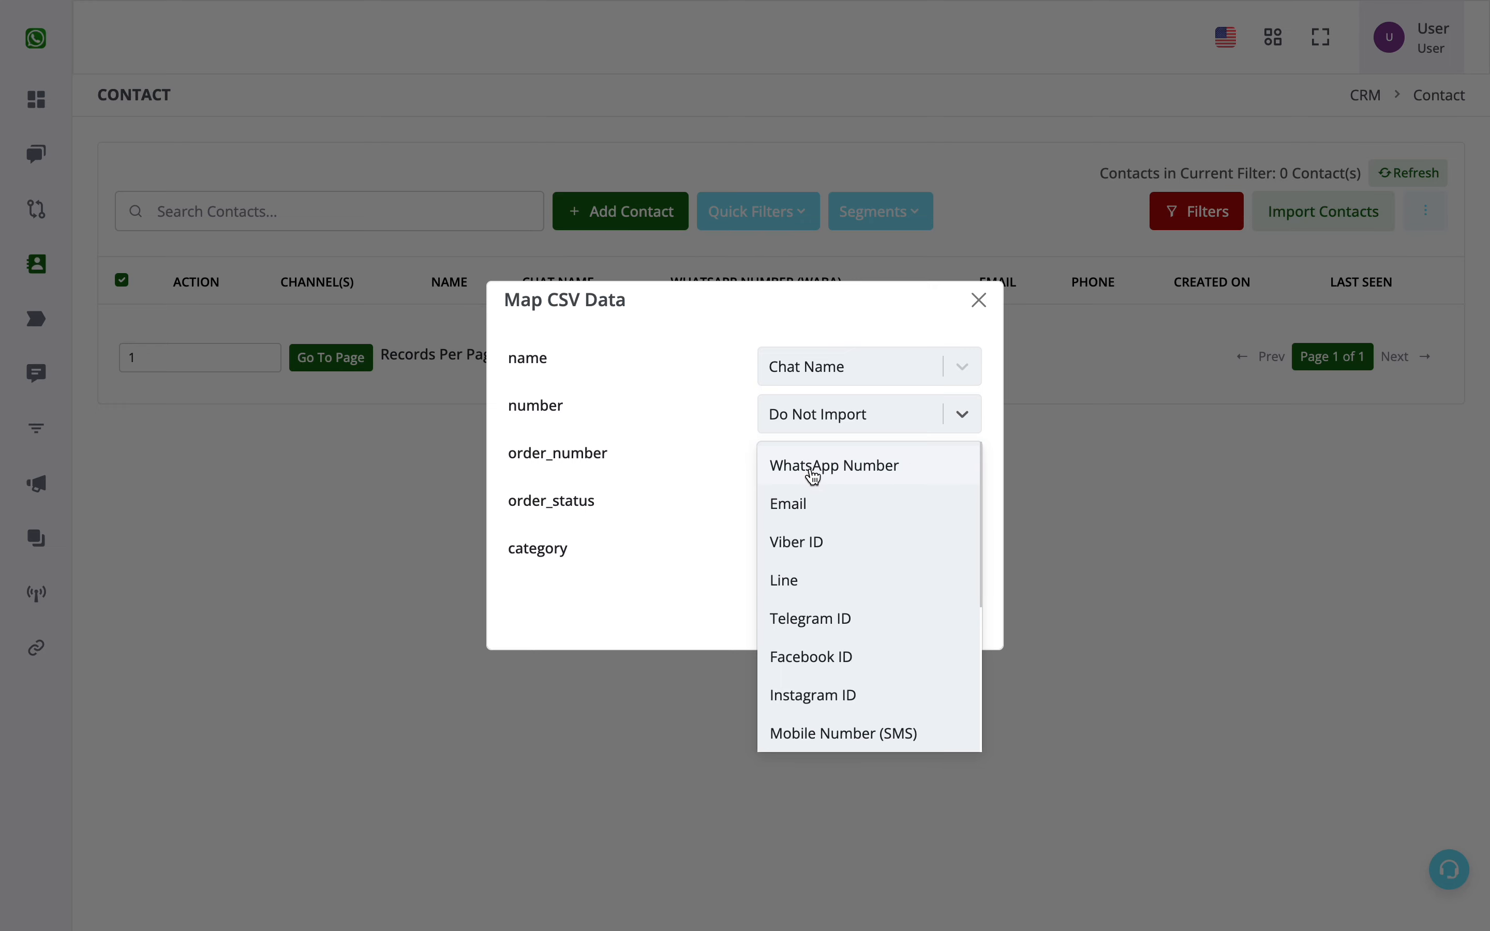
pyautogui.click(814, 475)
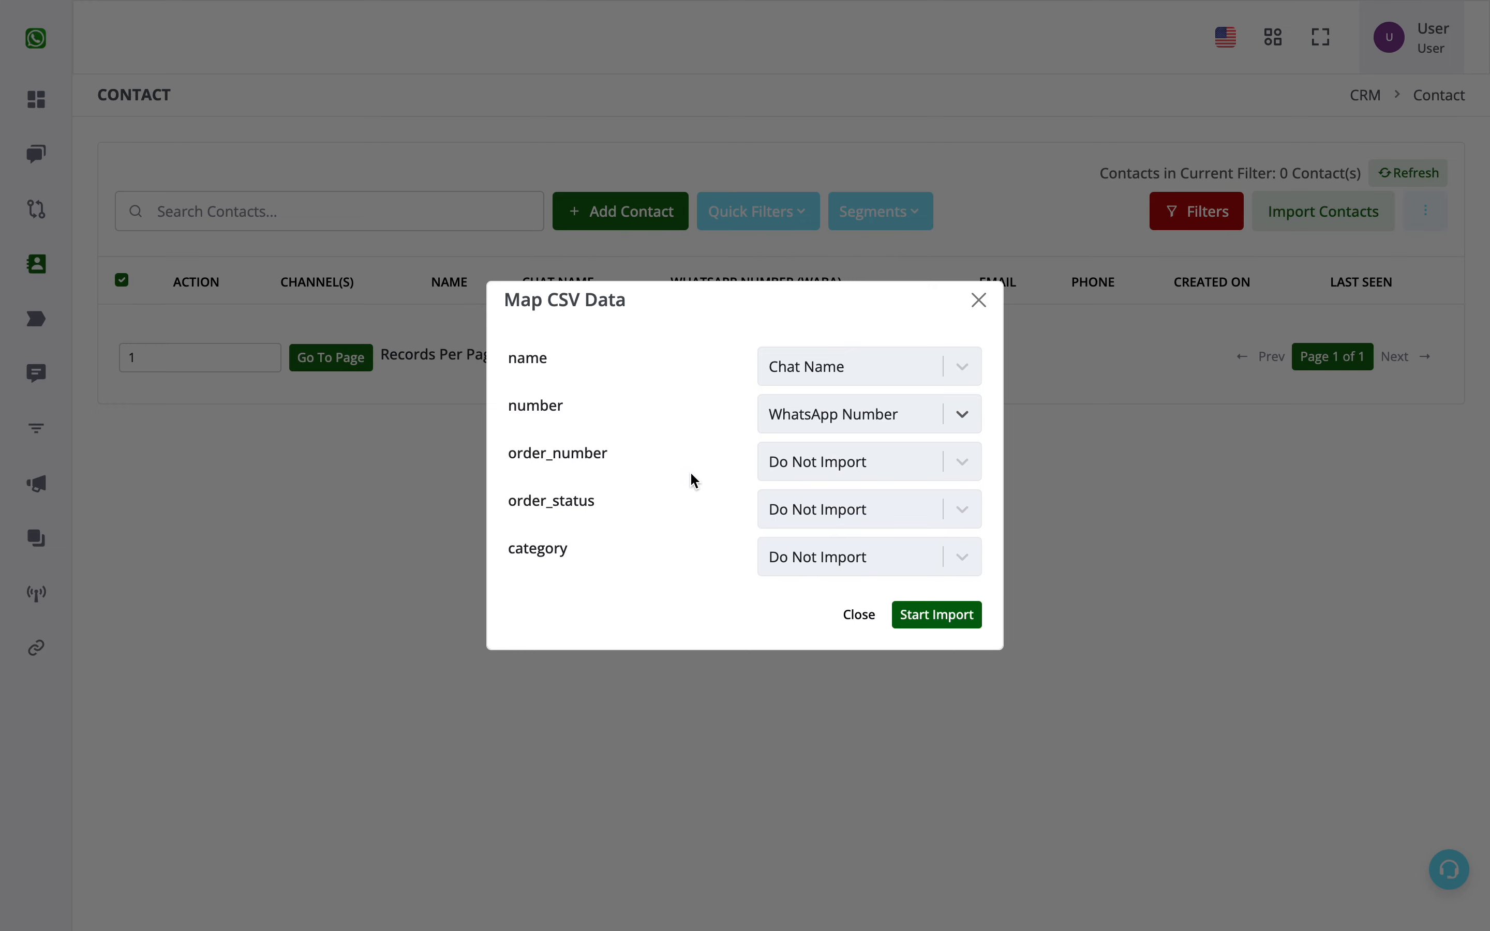
# Map the order_number column to the Order Number field and the order_status column to the Order Status field
pyautogui.click(823, 476)
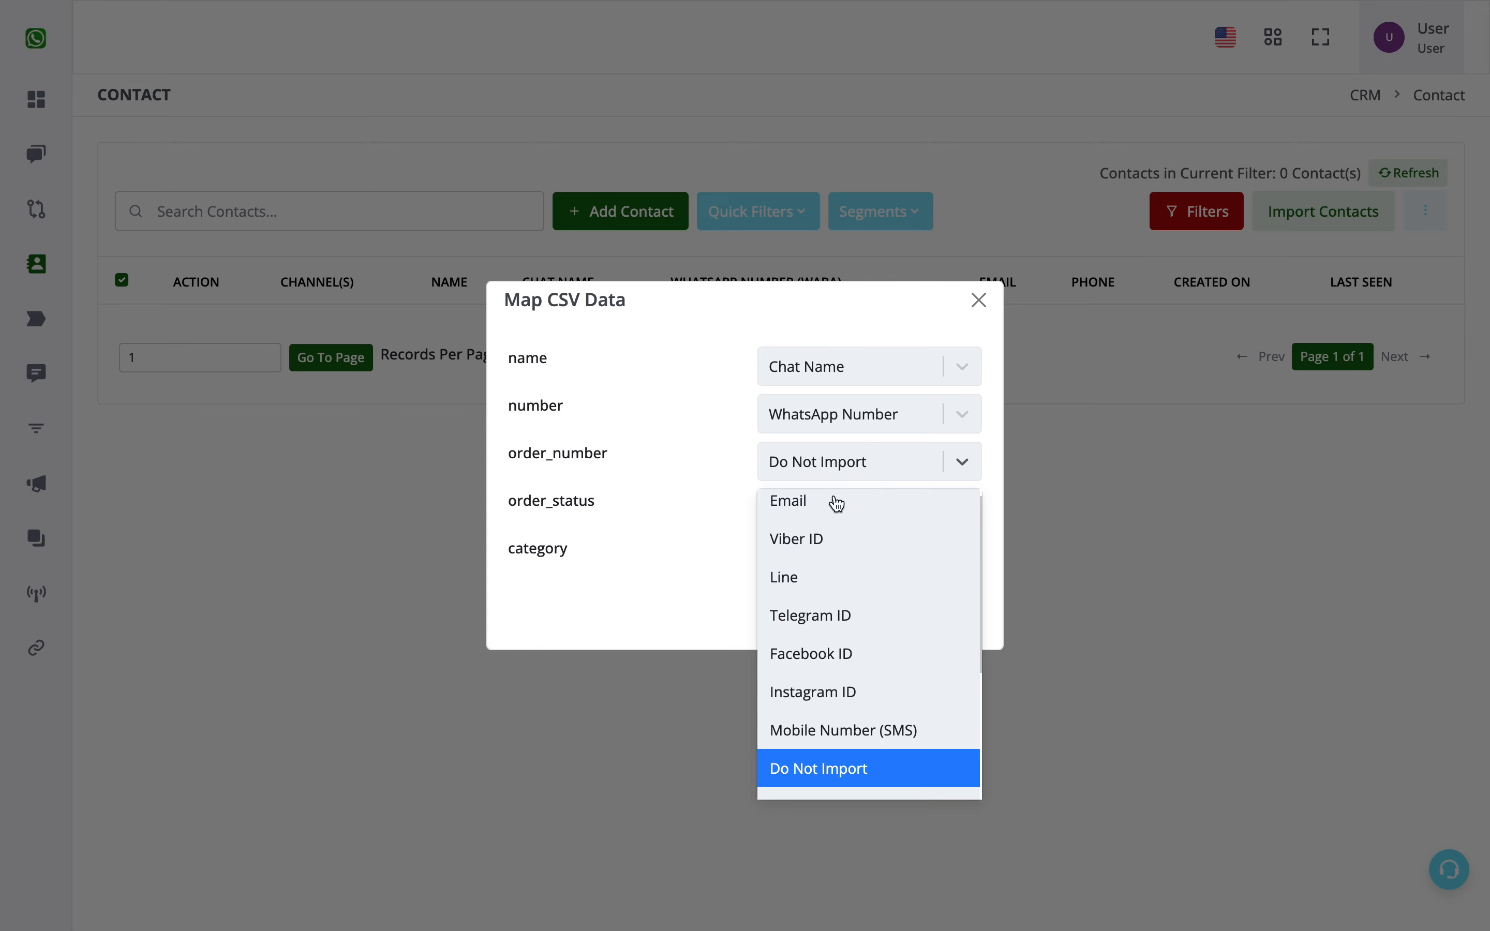
pyautogui.scroll(-1, 842, 659)
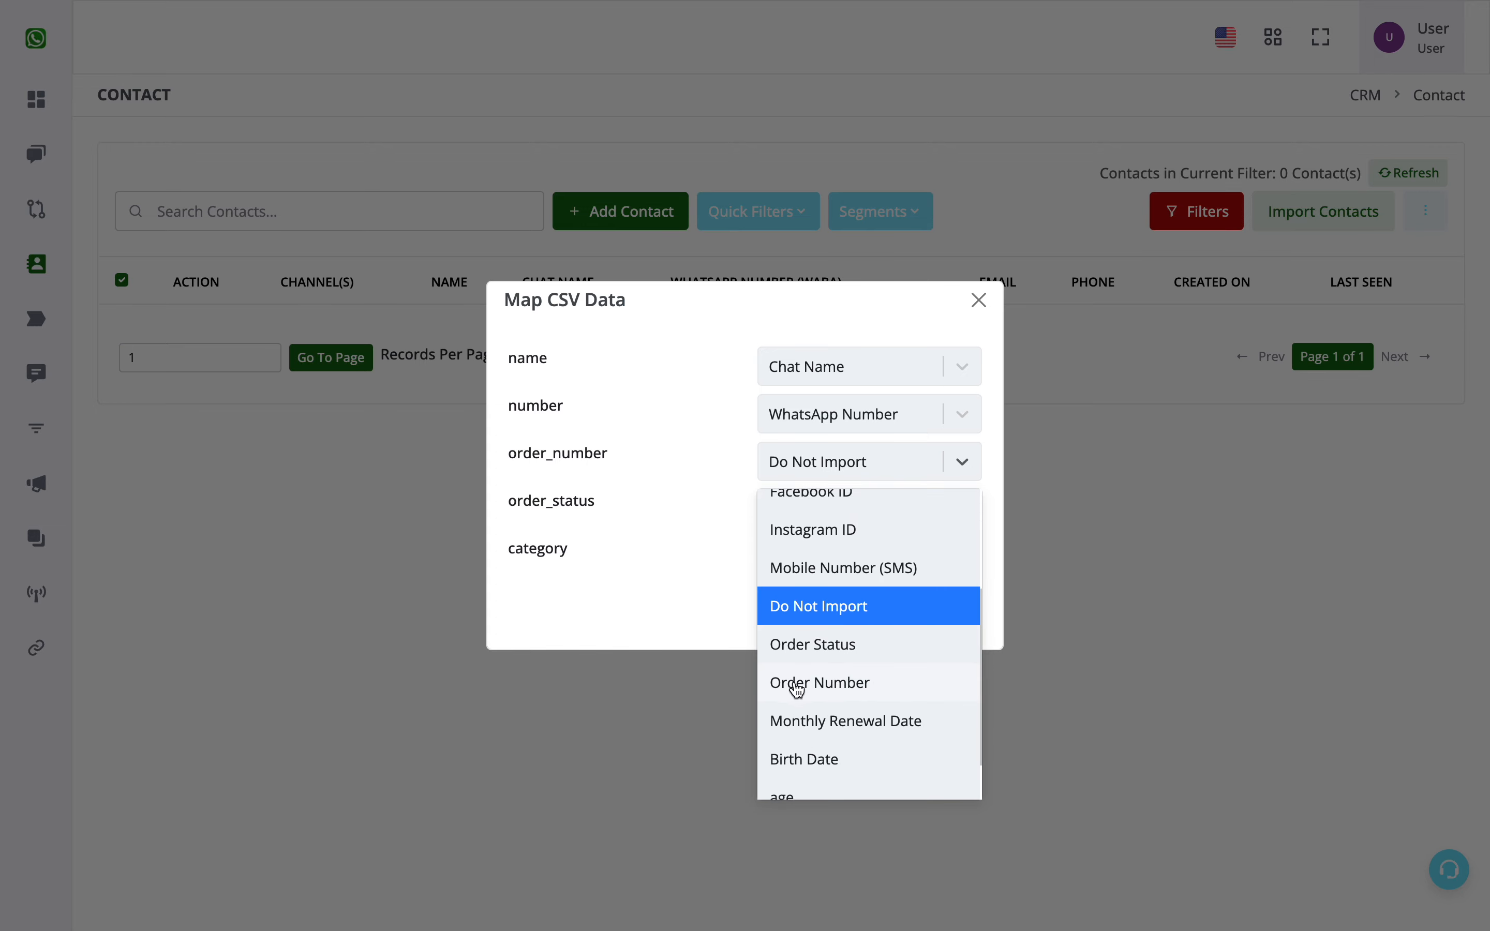
pyautogui.click(853, 689)
pyautogui.click(783, 514)
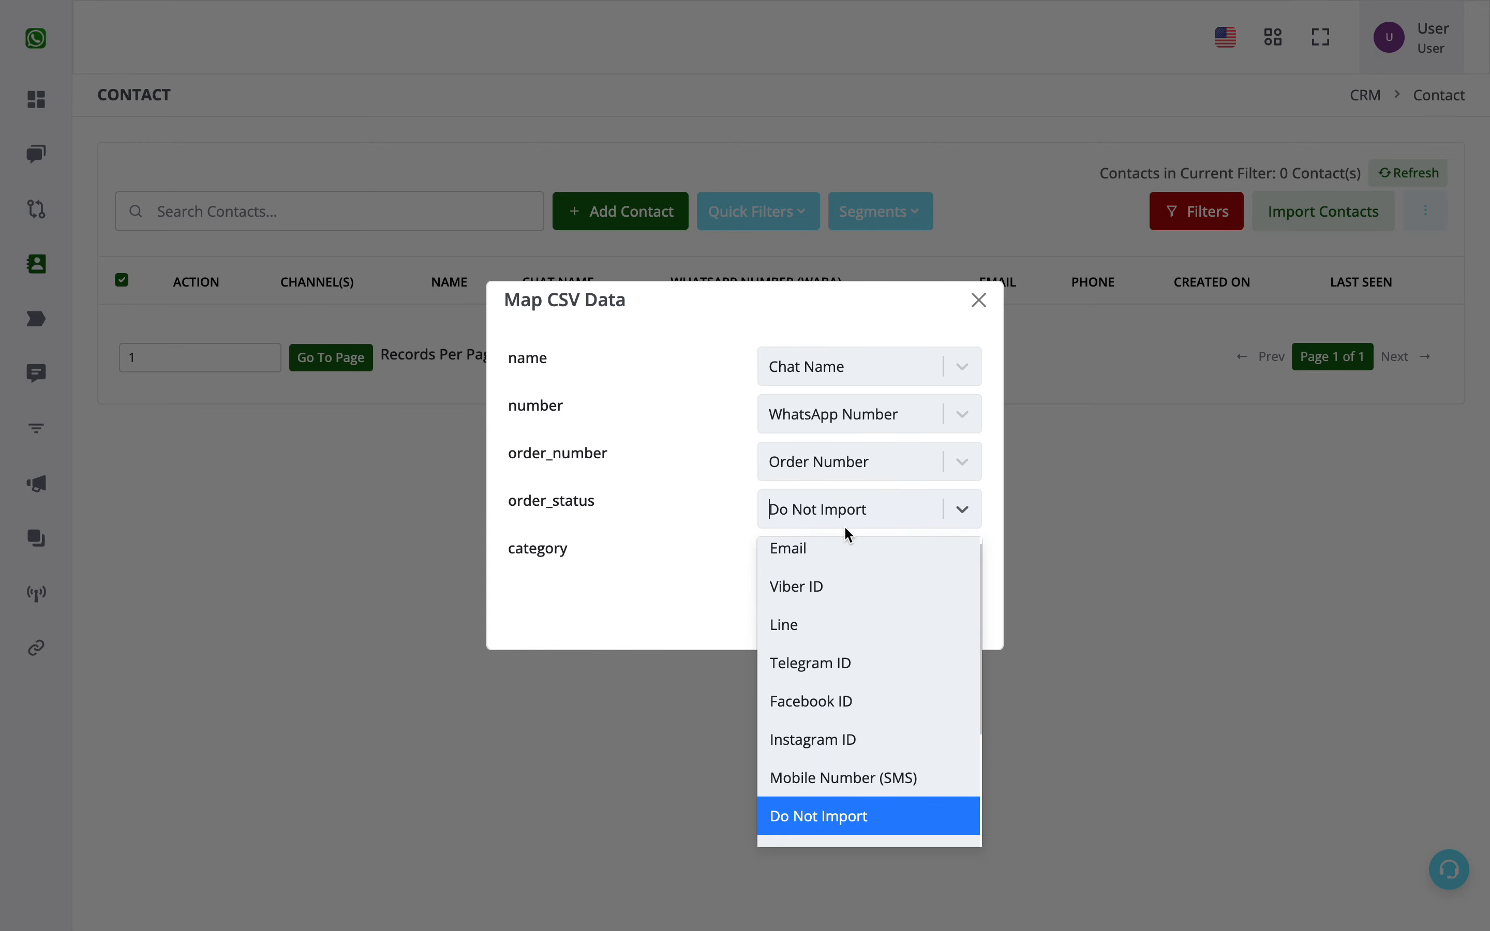
pyautogui.scroll(-3, 839, 680)
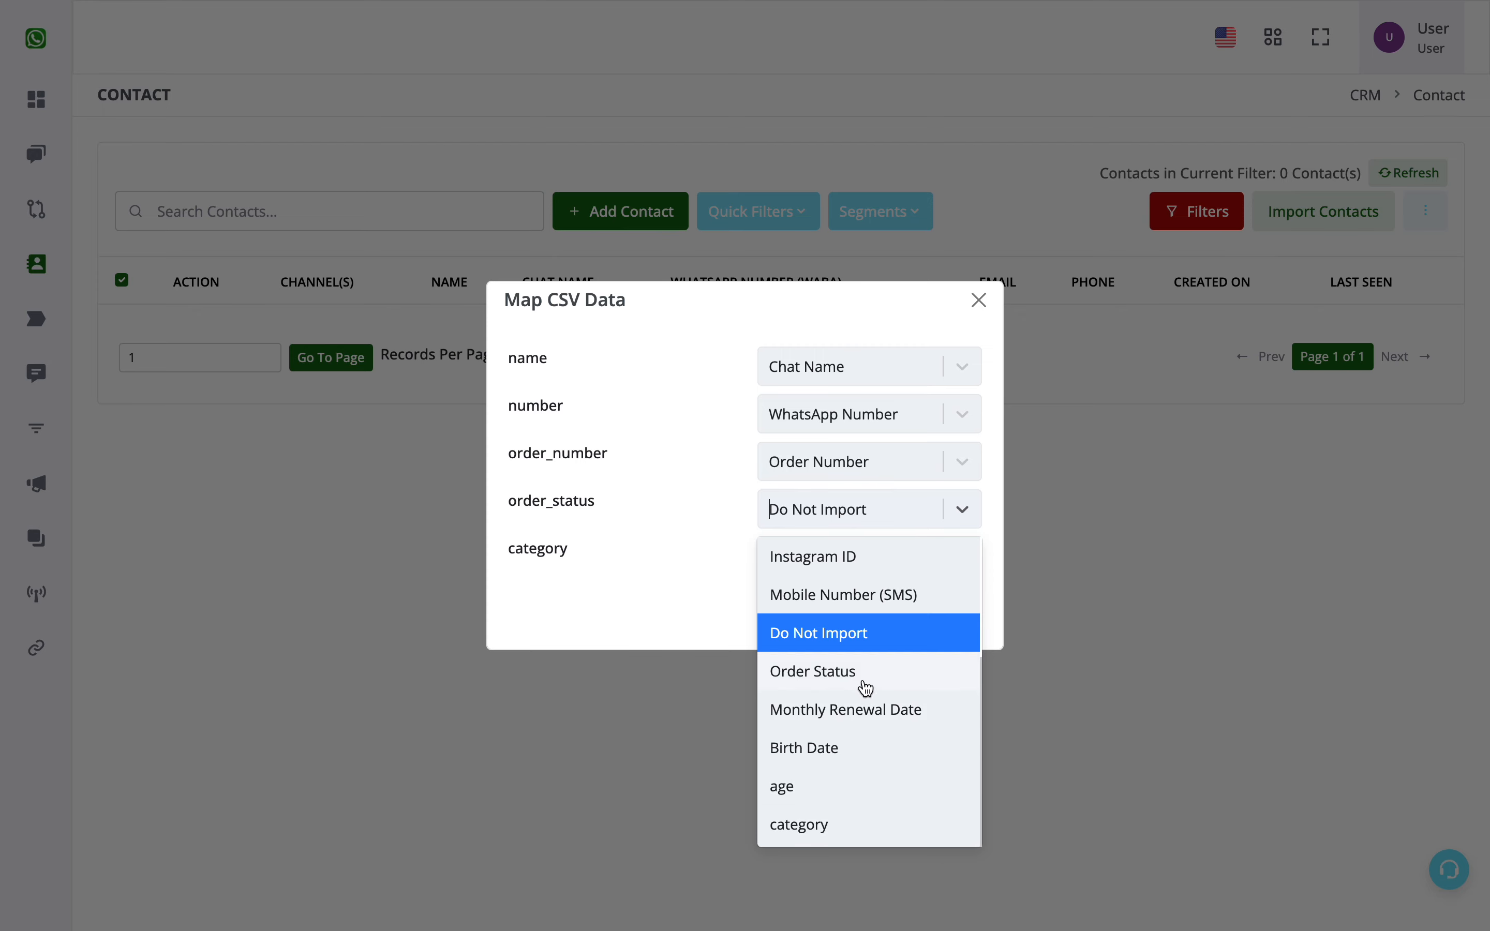
pyautogui.click(867, 672)
# Map the category column to the category field and run the contact import
pyautogui.click(854, 585)
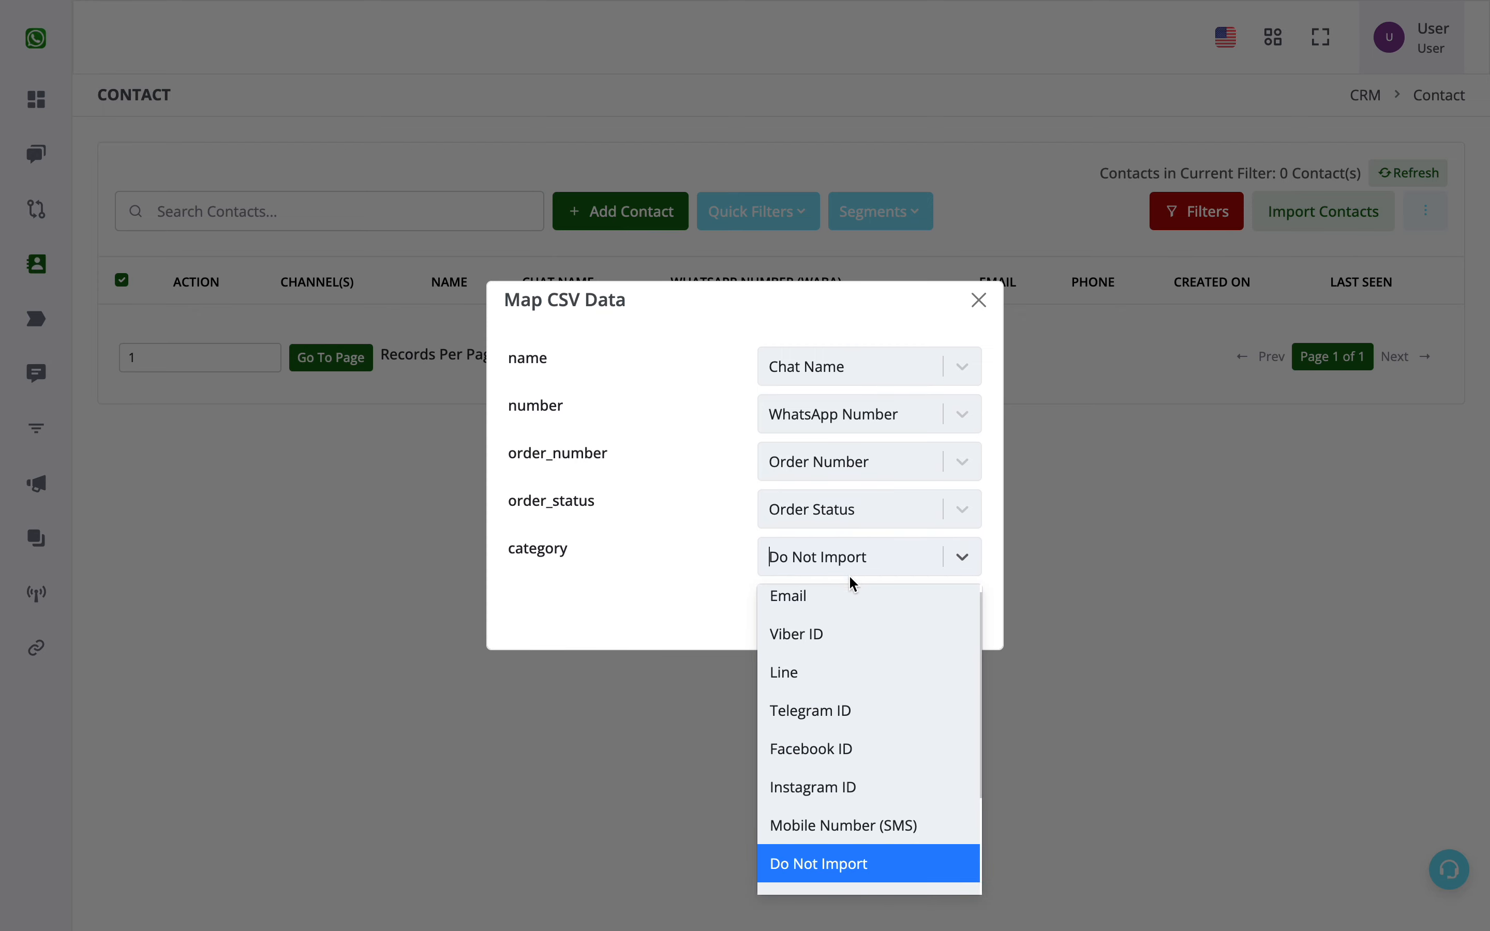
pyautogui.scroll(-3, 835, 738)
pyautogui.click(832, 874)
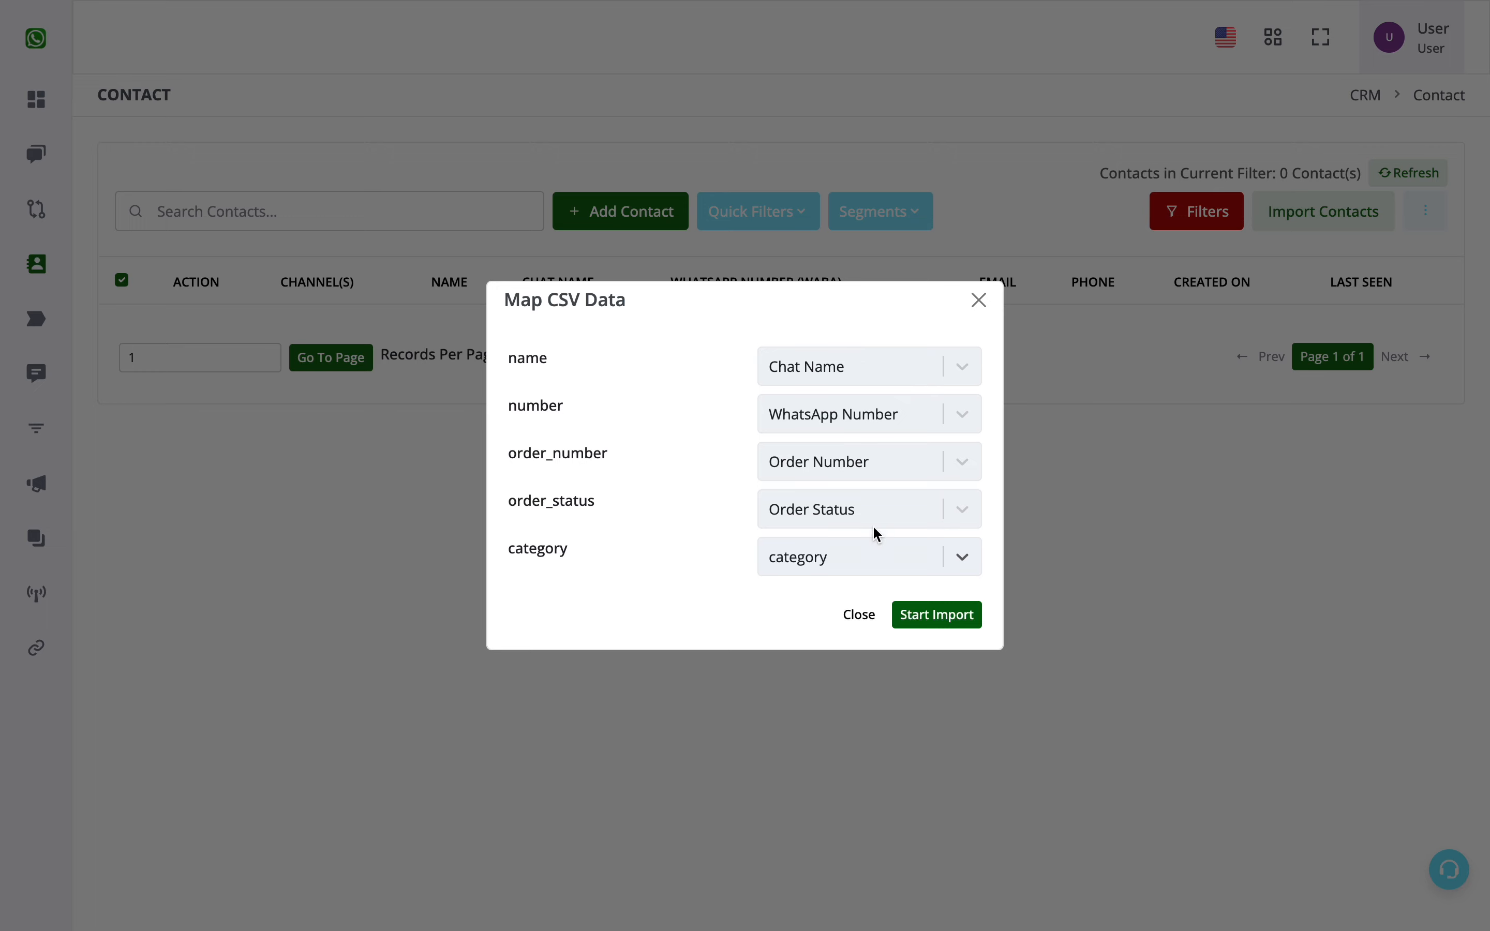
pyautogui.click(897, 560)
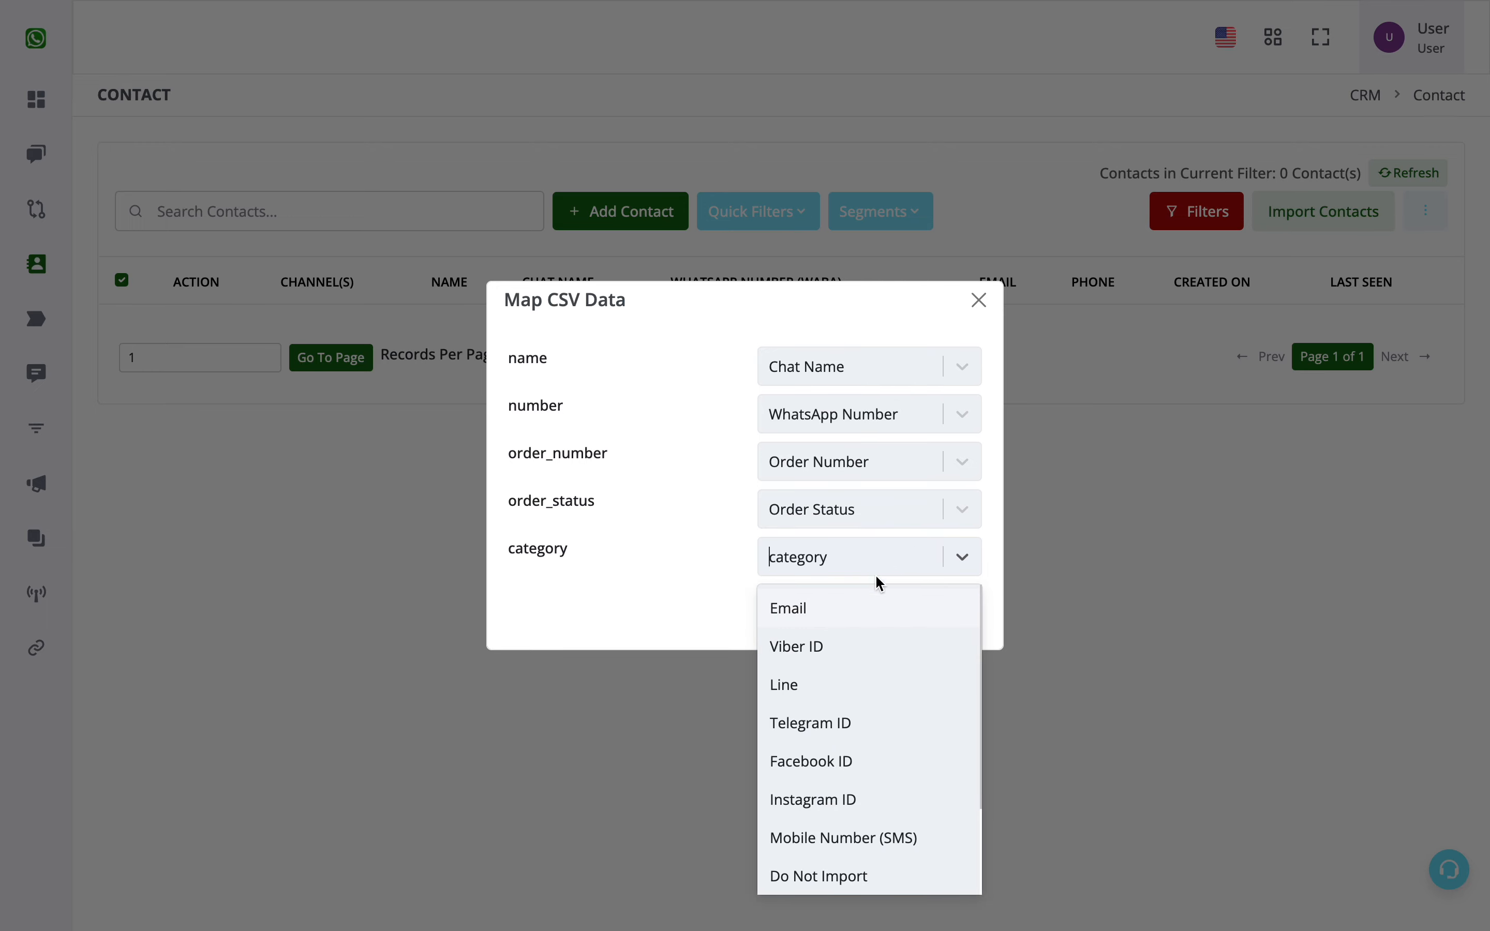
pyautogui.click(615, 604)
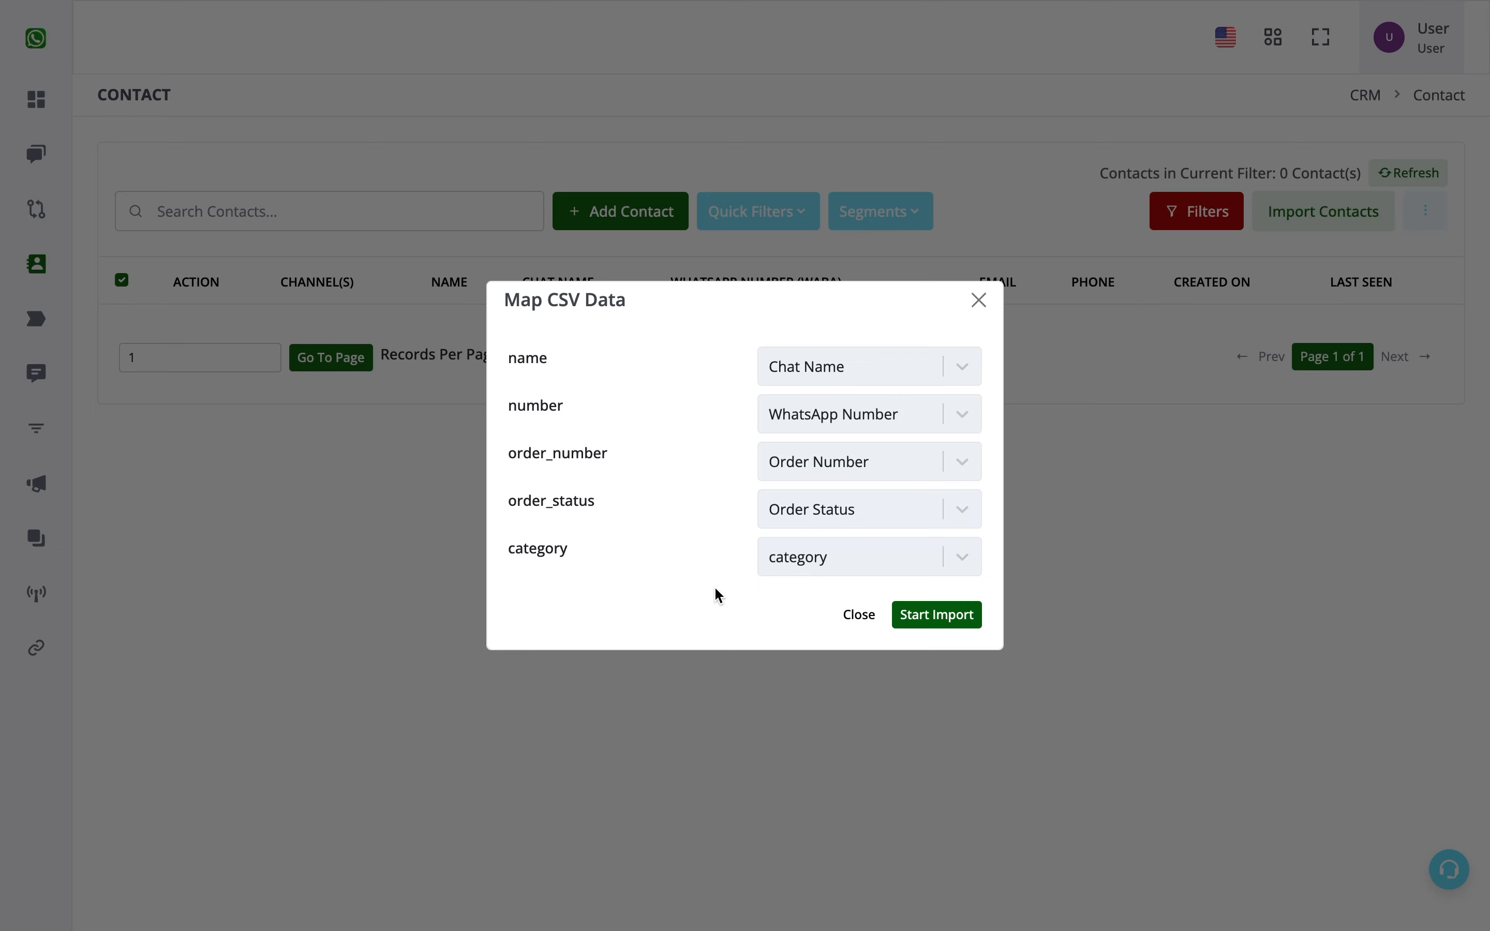
pyautogui.click(963, 622)
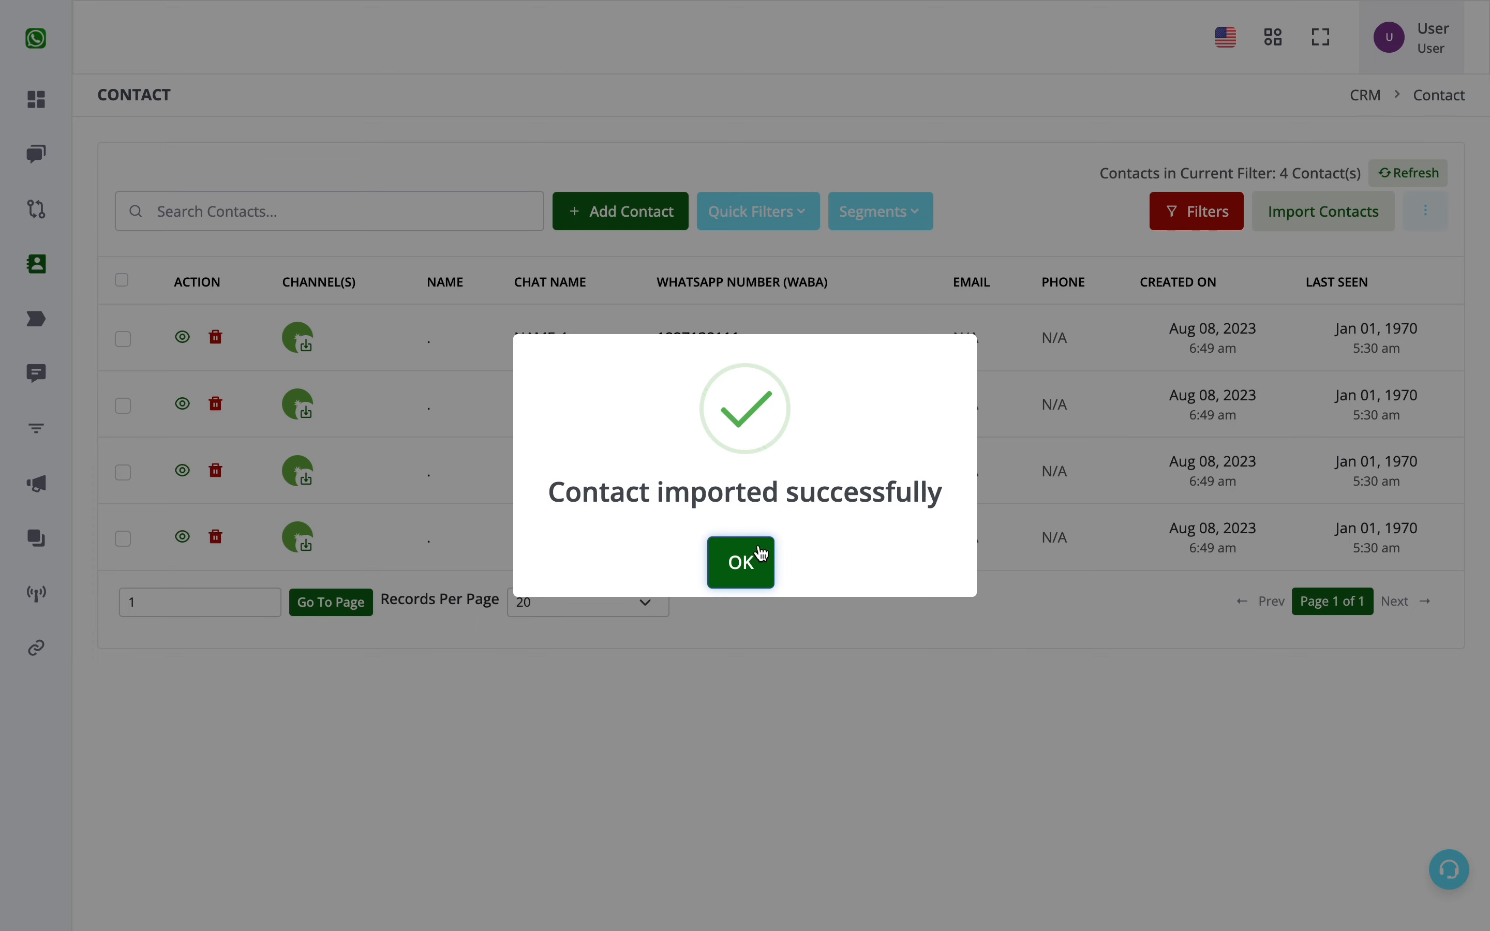
pyautogui.click(744, 575)
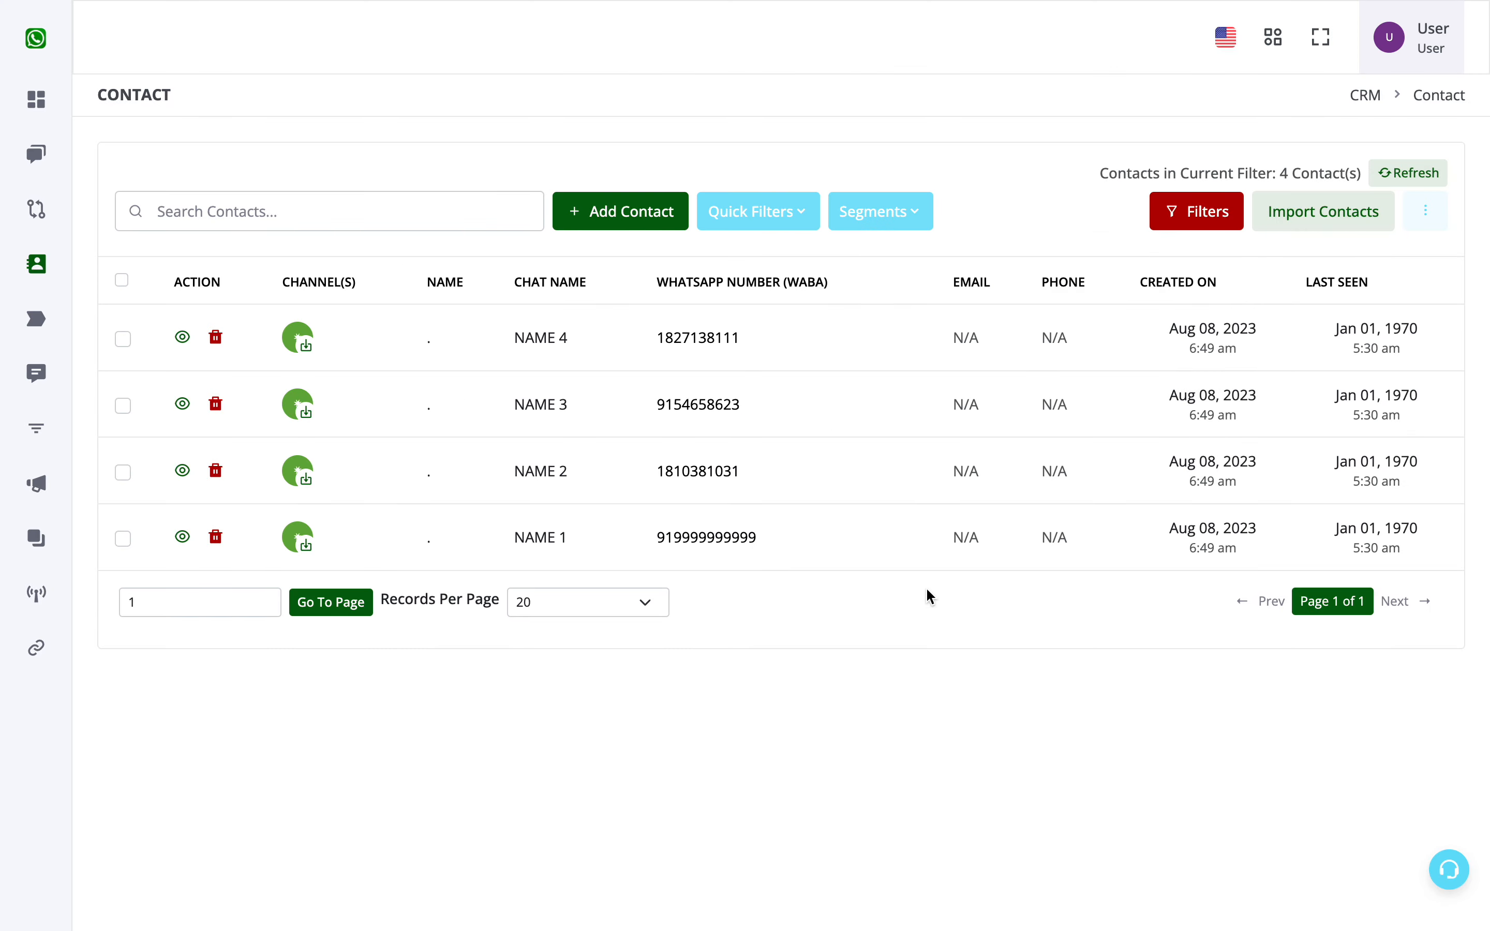
# Review the list of custom fields in the CRM and return to the contacts page
pyautogui.moveTo(68, 345)
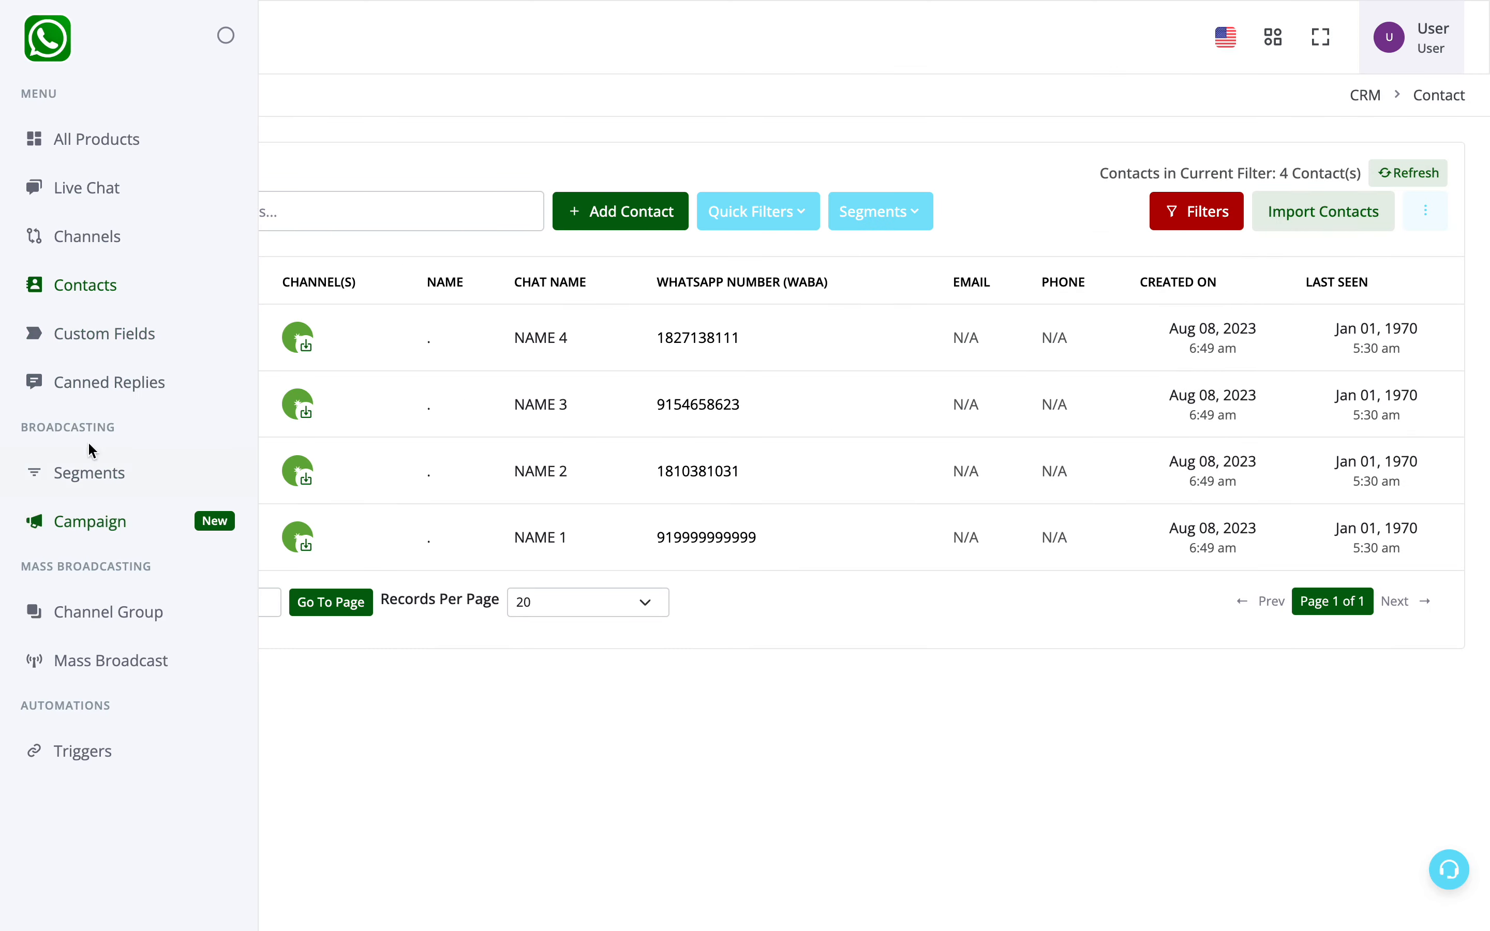
pyautogui.click(151, 339)
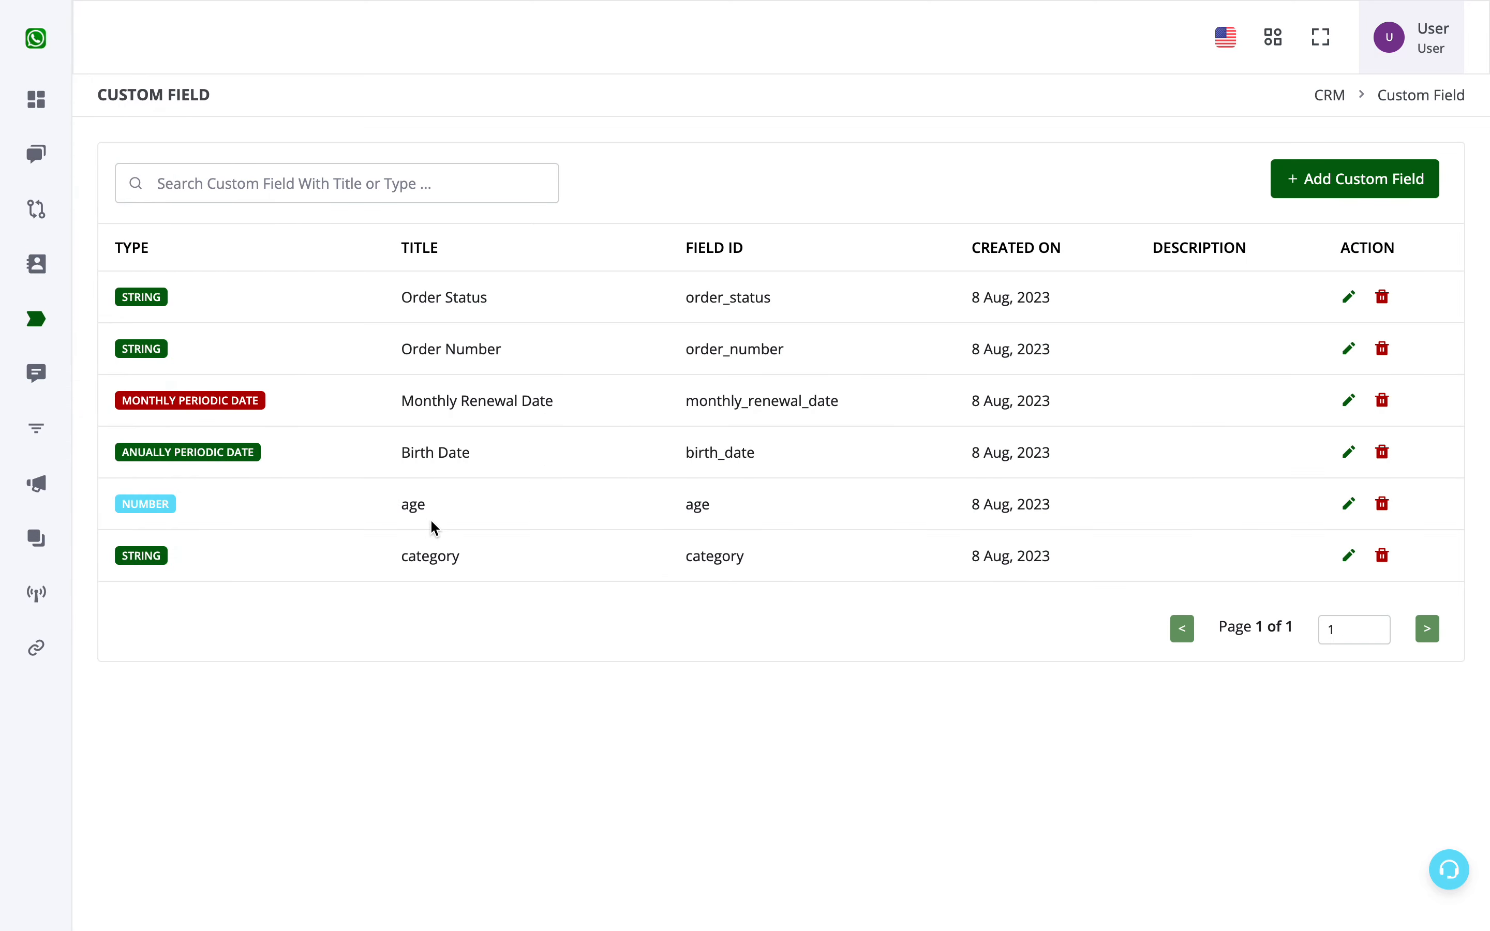
pyautogui.moveTo(2, 337)
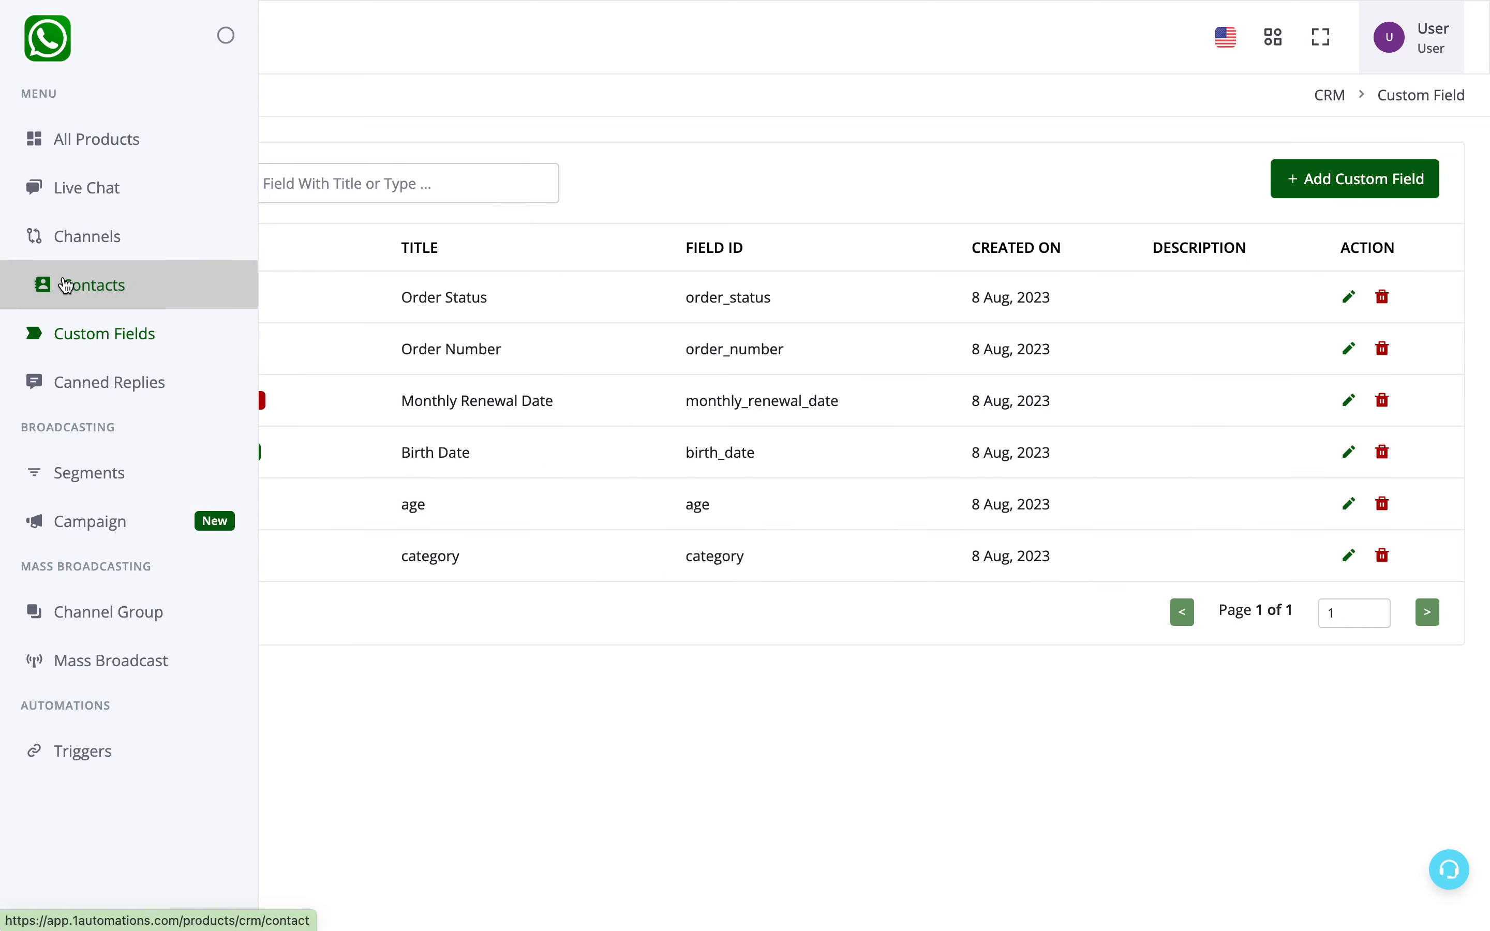
pyautogui.click(95, 278)
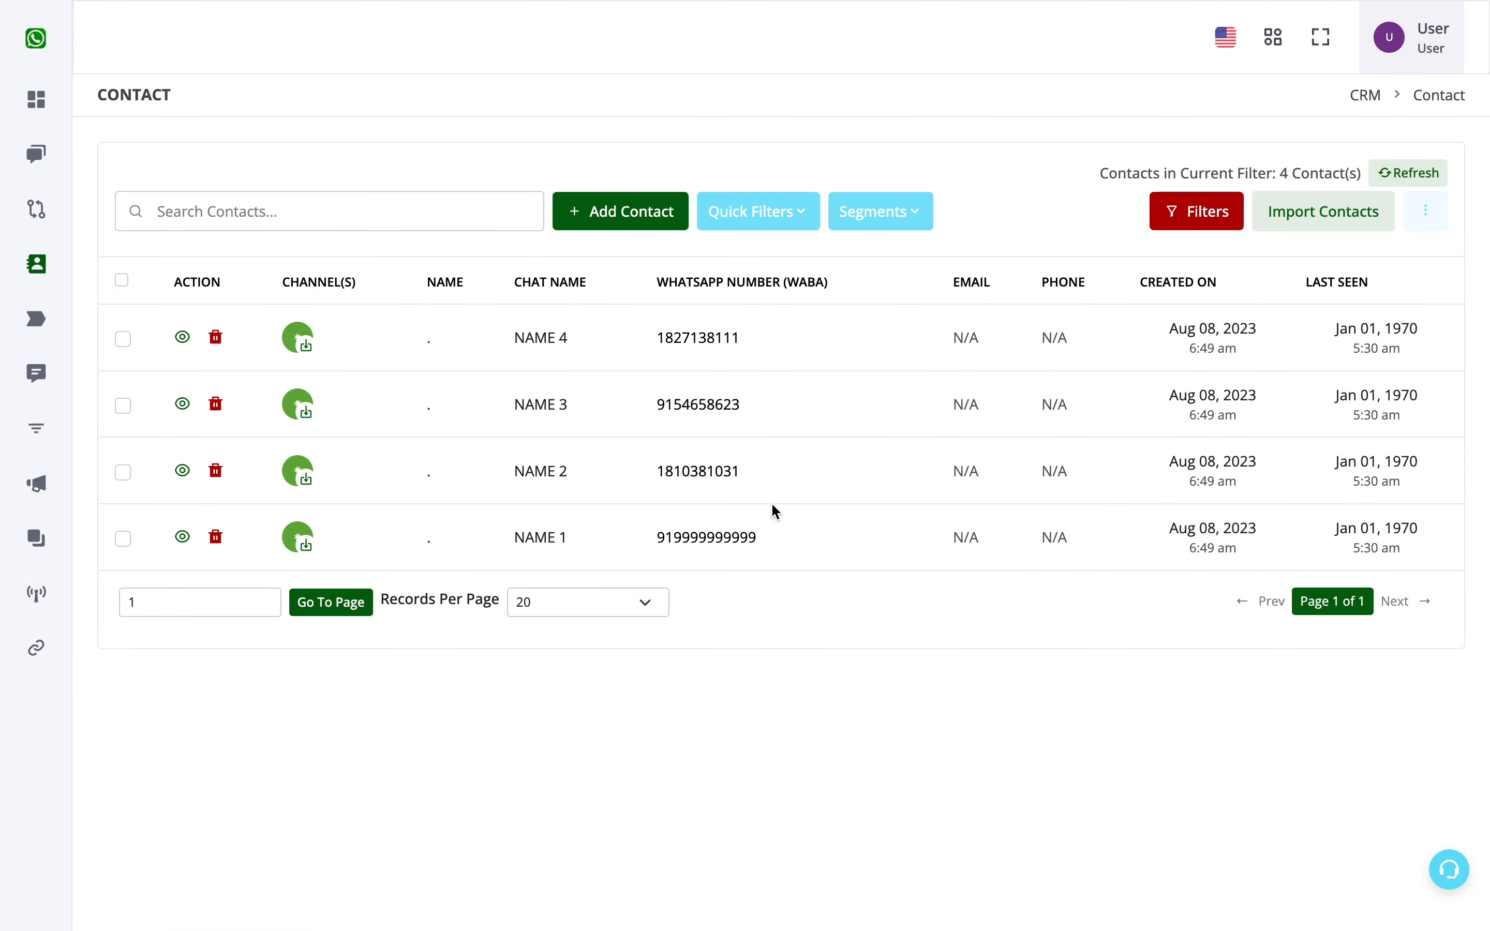
# Examine the custom details of the imported contact Name 4, then return to the contact list
pyautogui.click(184, 343)
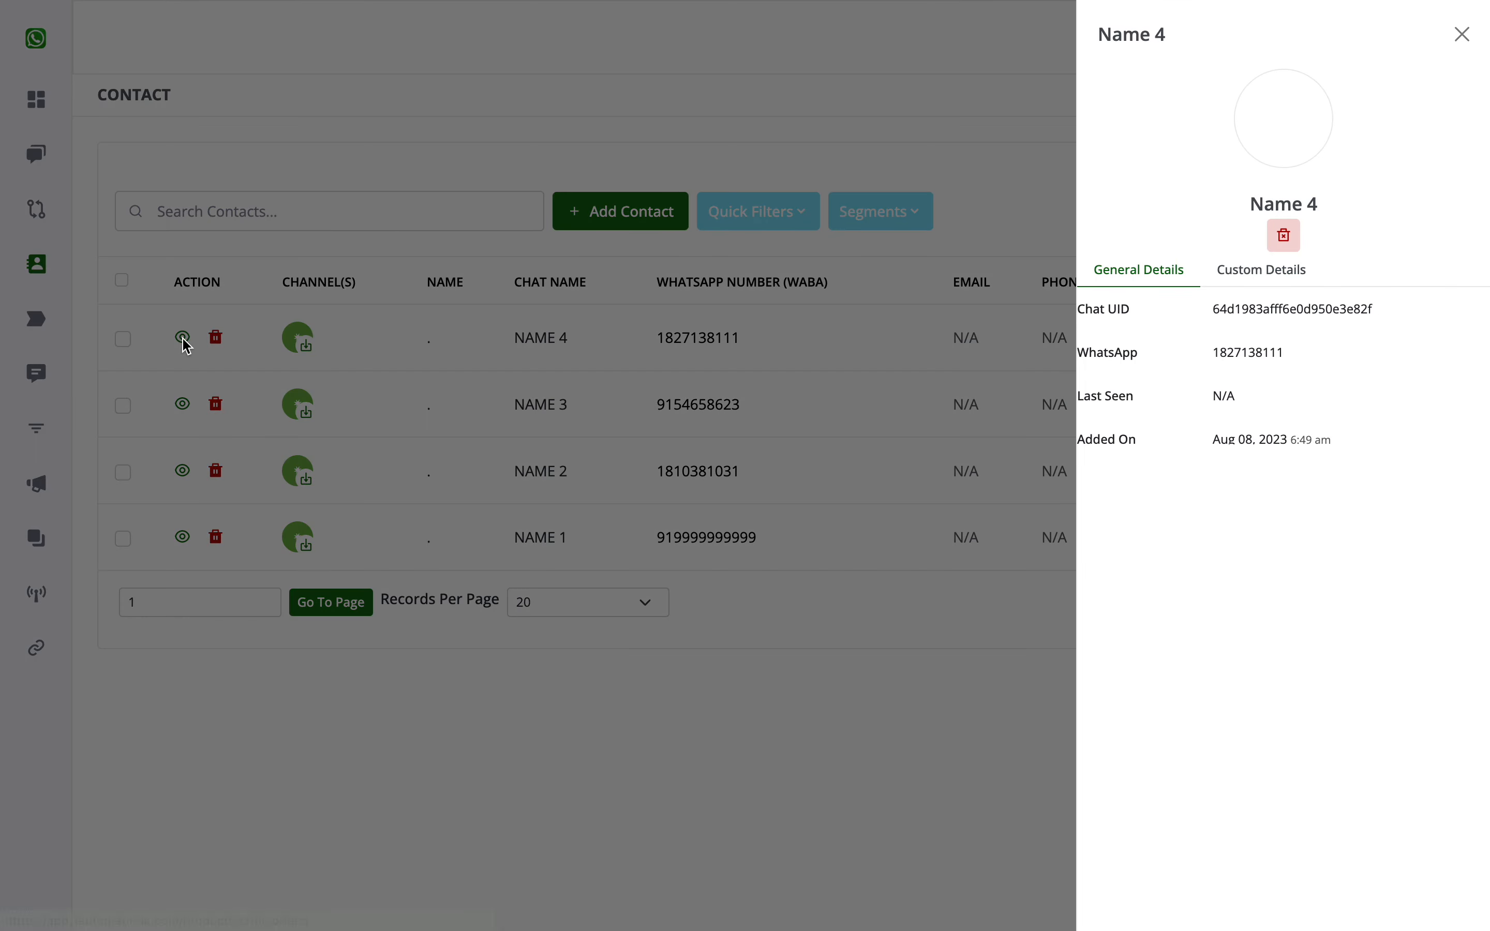
pyautogui.click(1232, 278)
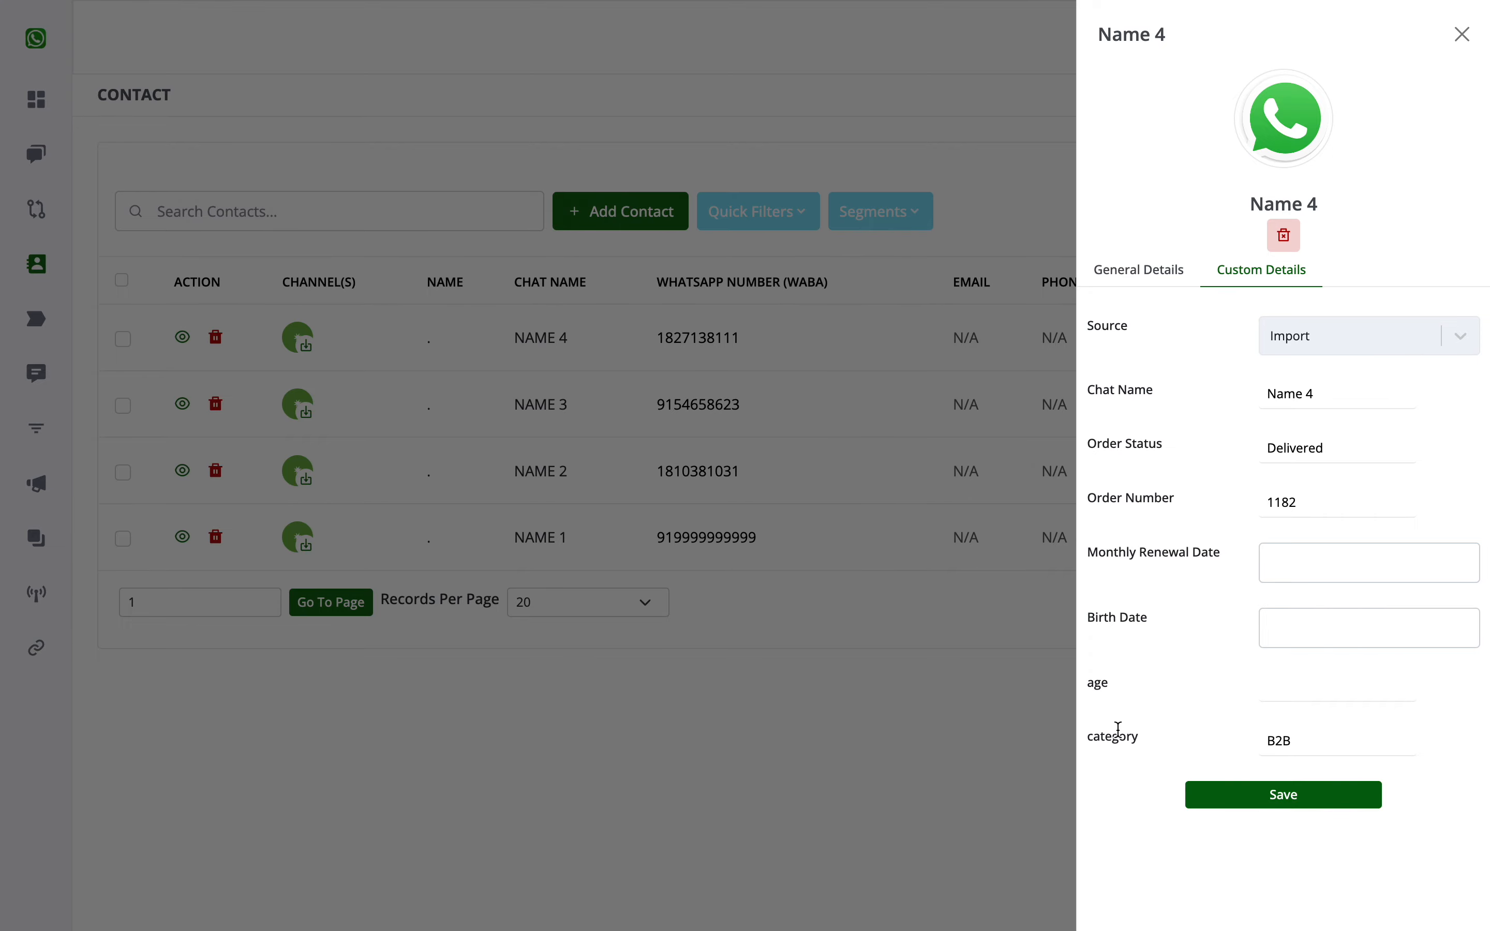
pyautogui.click(968, 699)
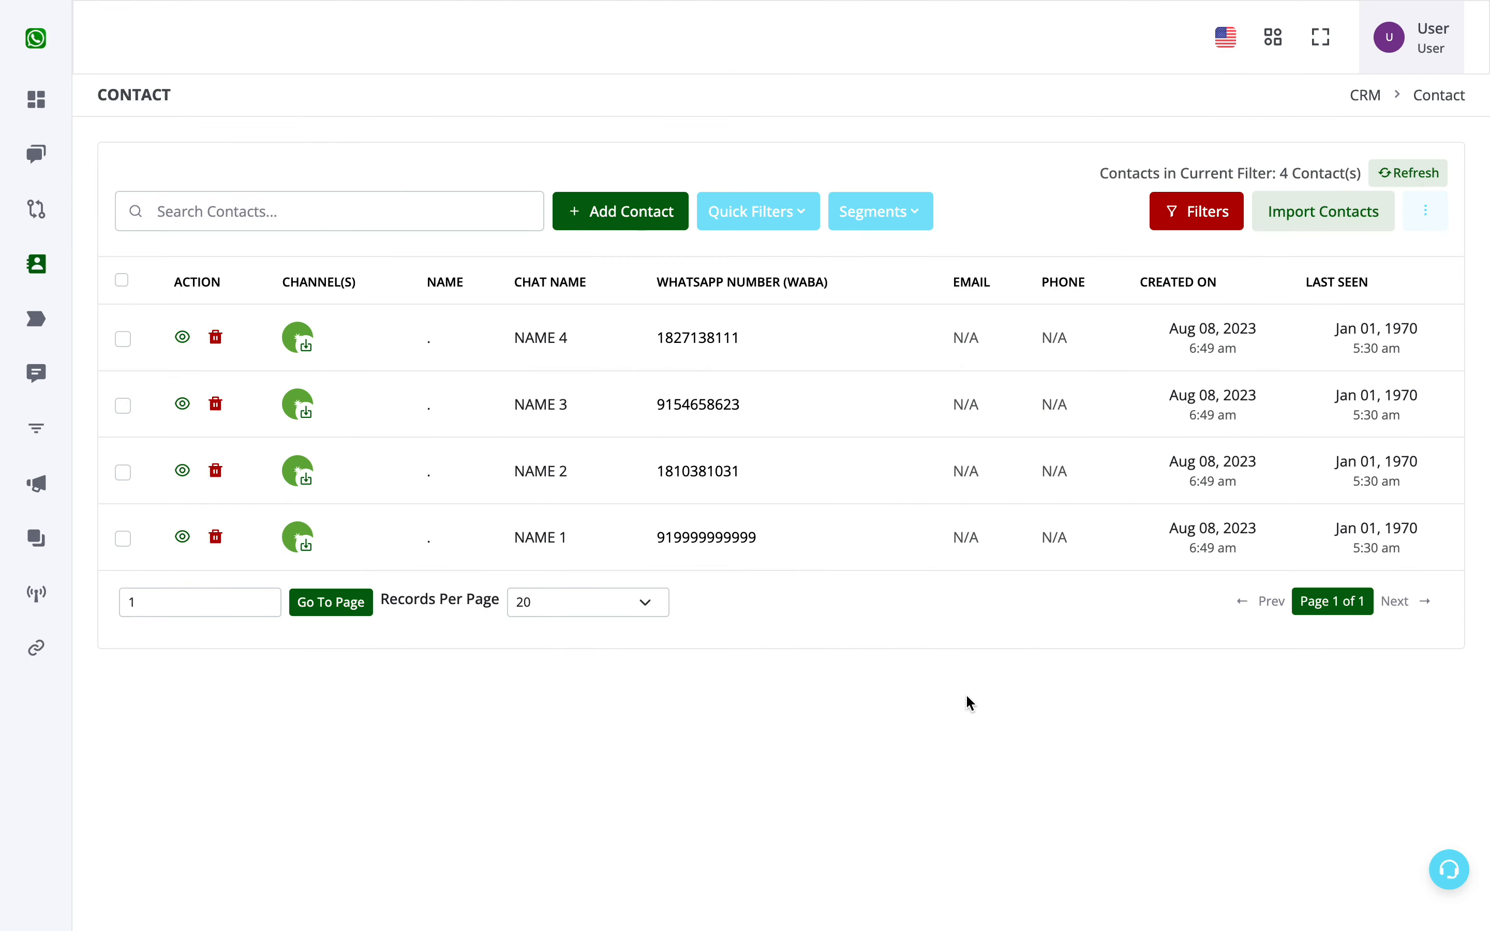
# Show the Order Status, Order Number and category columns in the contact table and save the column selection
pyautogui.click(1425, 226)
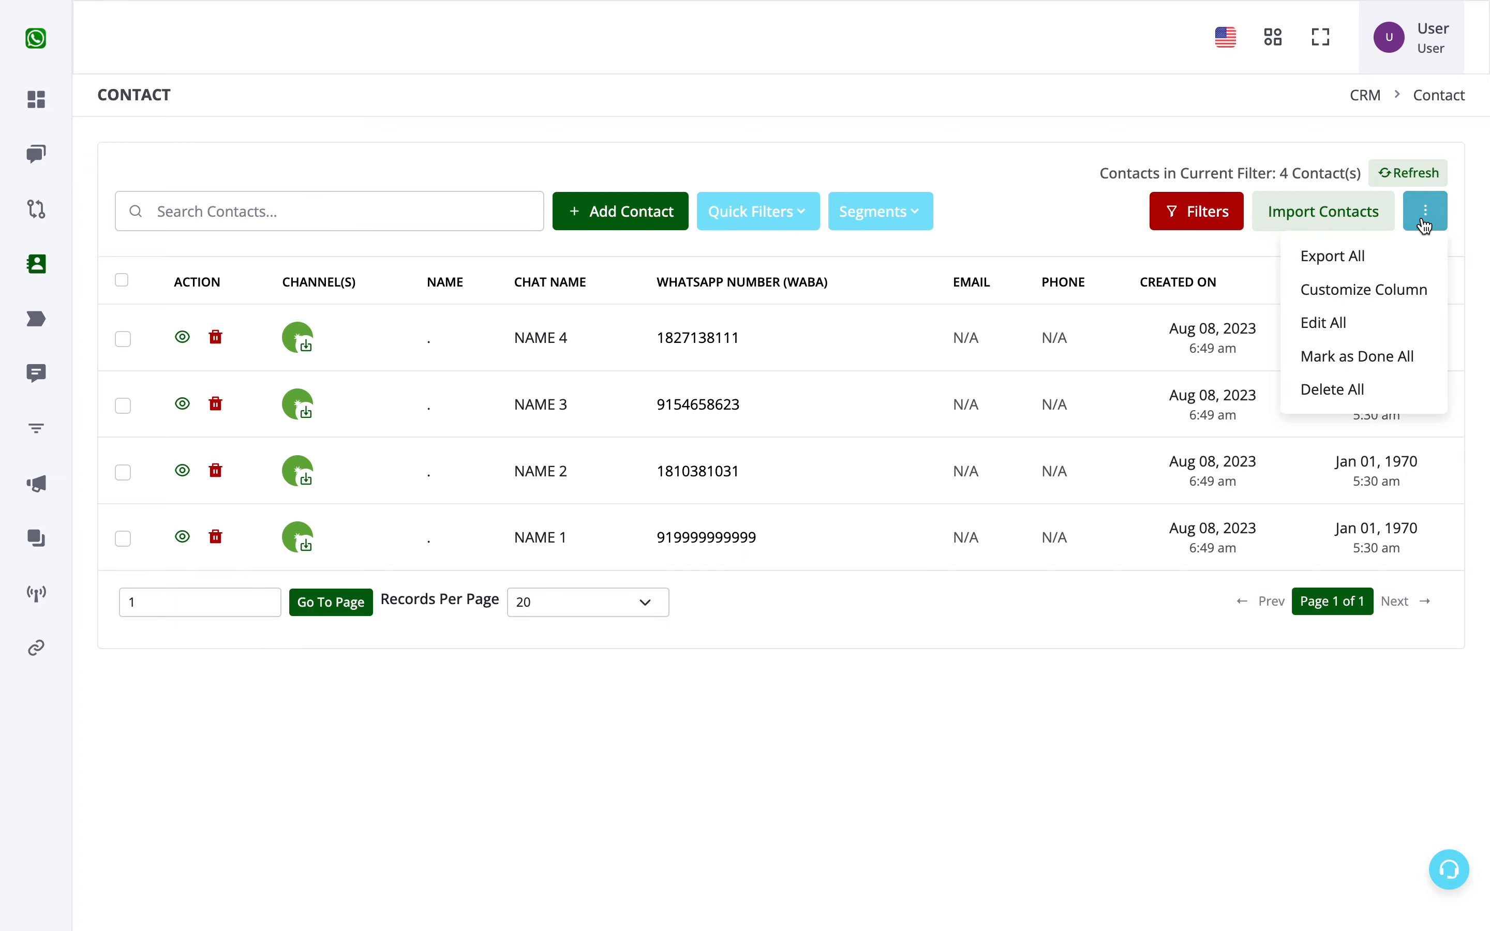
pyautogui.click(1387, 291)
pyautogui.click(1372, 324)
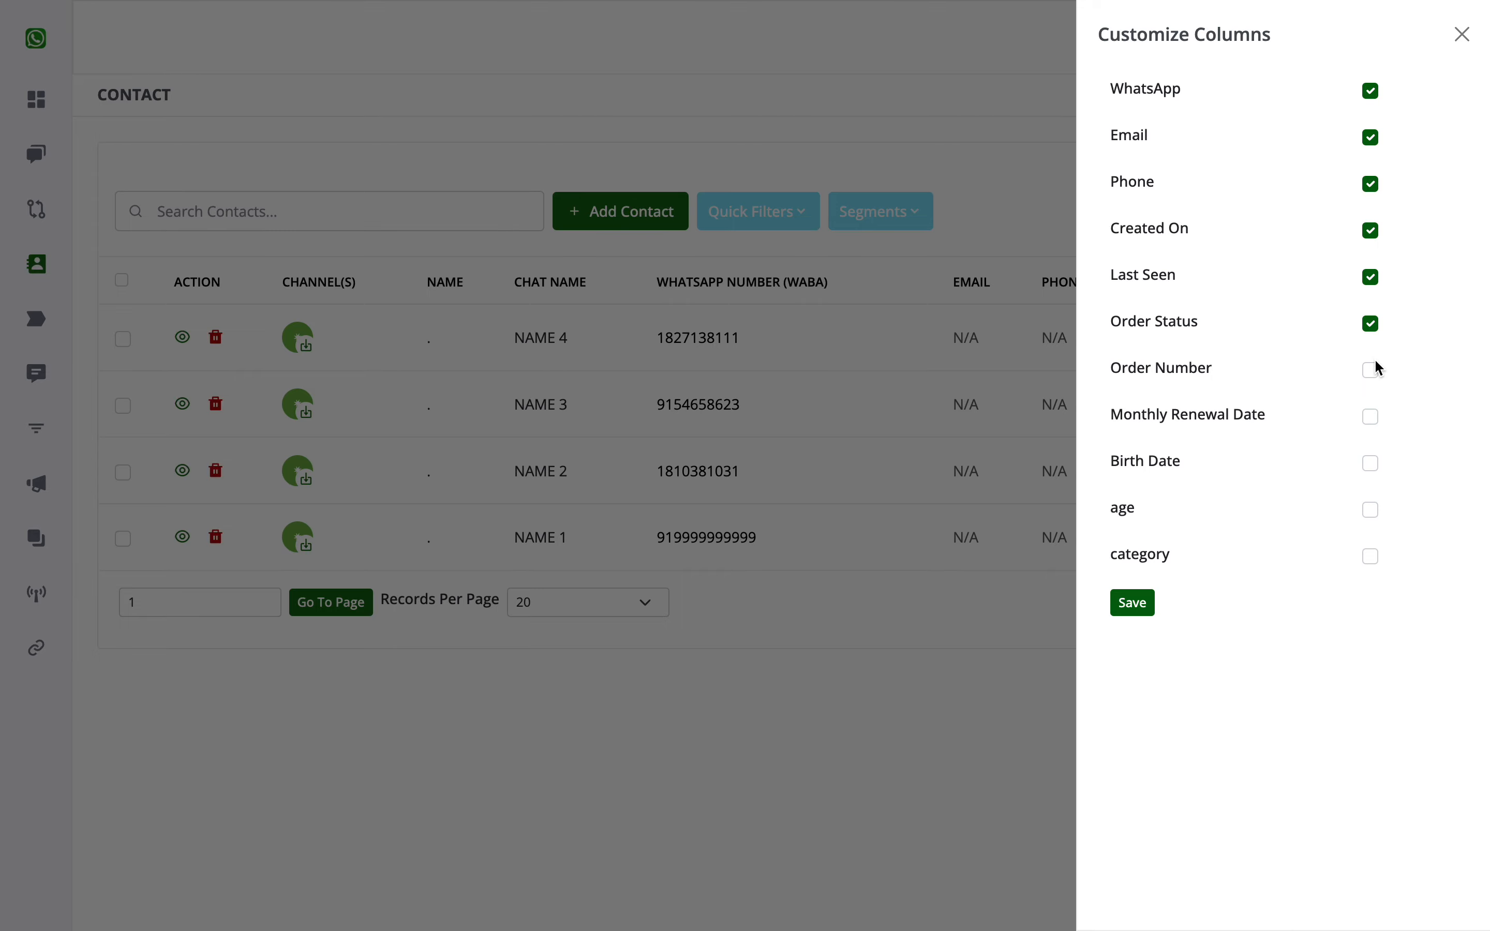
pyautogui.click(1373, 370)
pyautogui.click(1370, 557)
pyautogui.click(1139, 613)
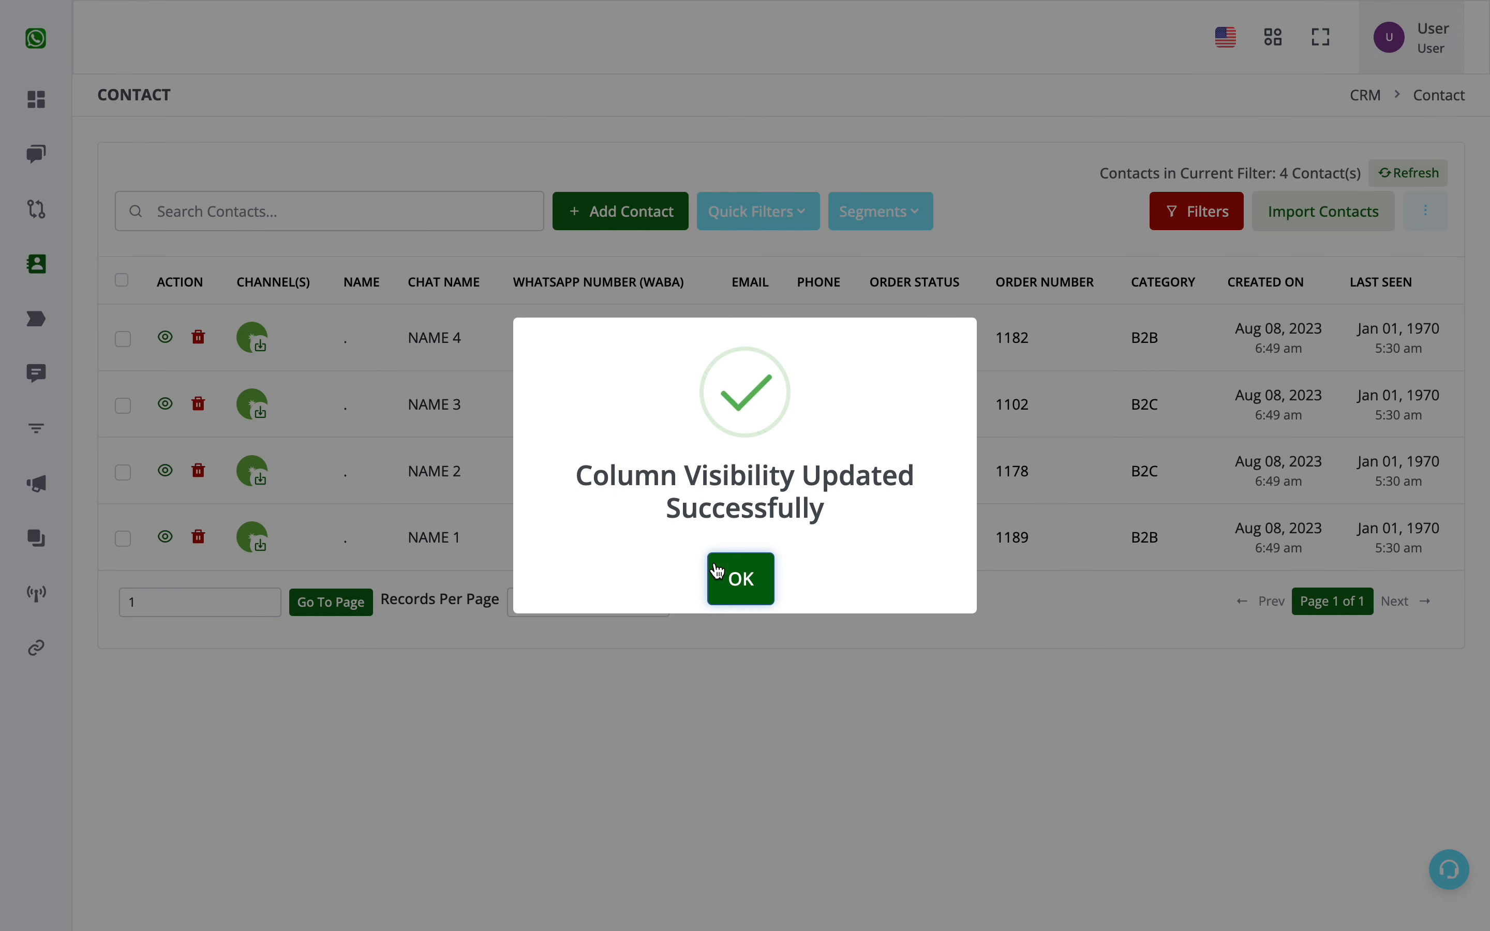
pyautogui.click(734, 584)
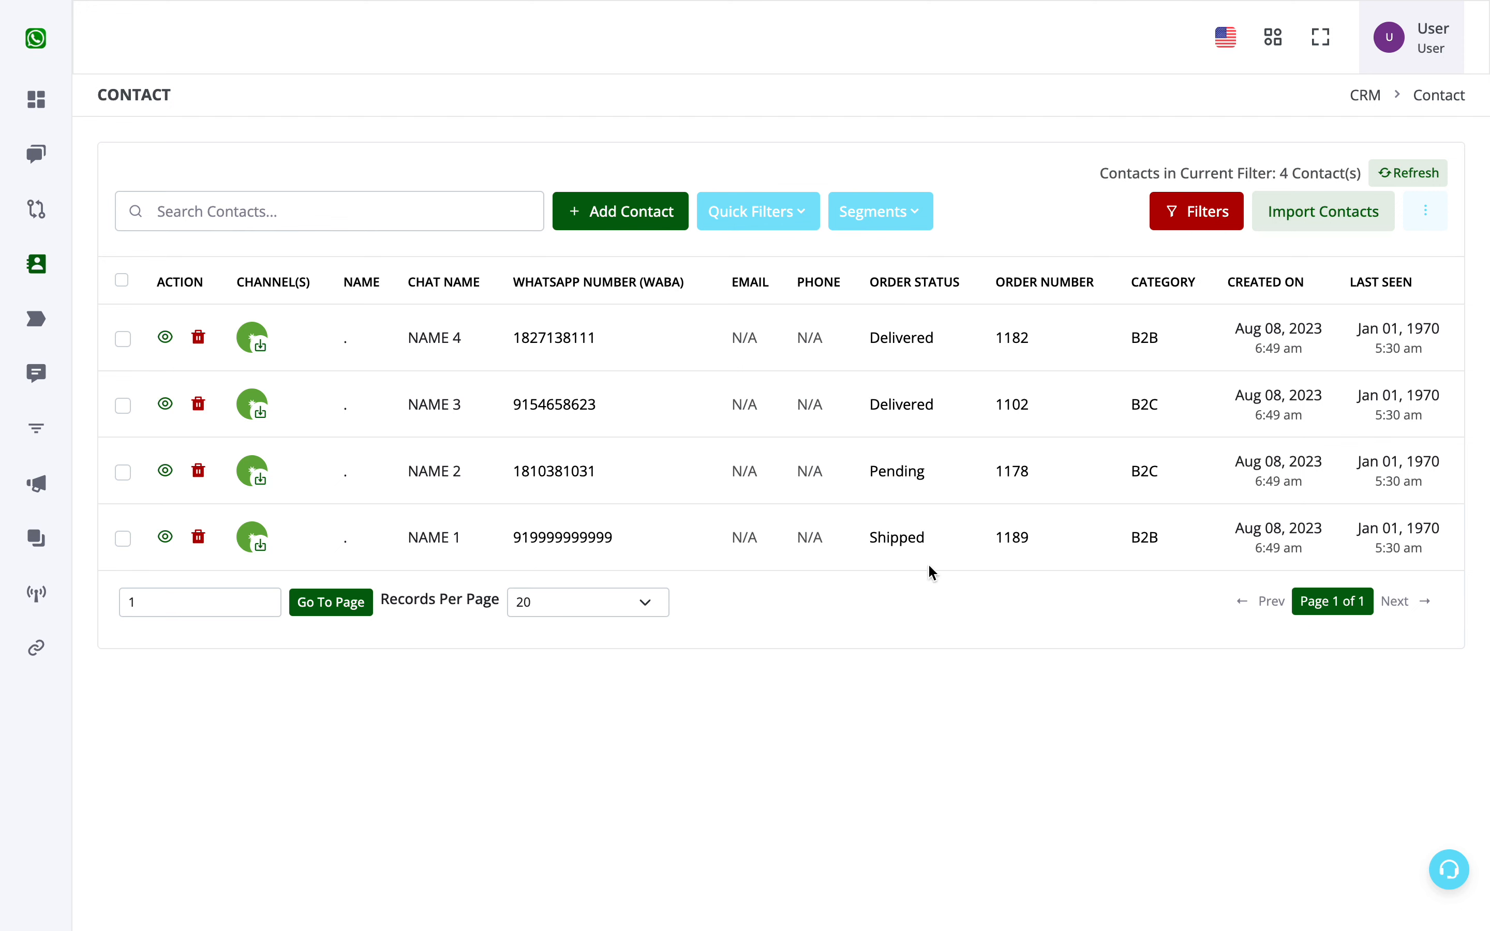
# Review which columns are enabled for the contact table and leave the selection as is
pyautogui.click(1425, 210)
pyautogui.click(1390, 289)
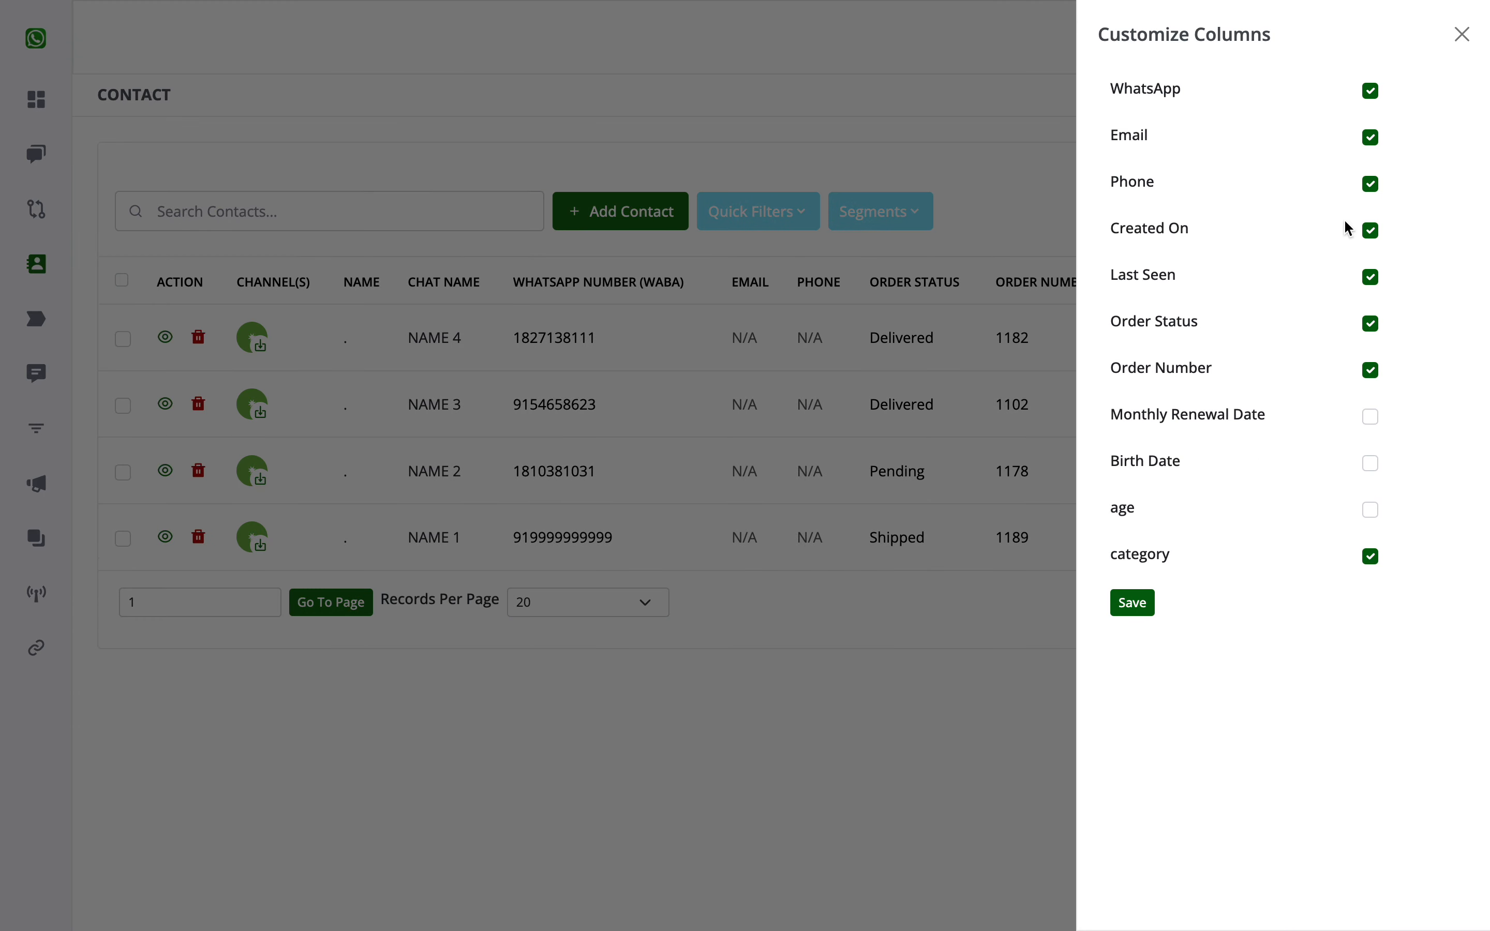
pyautogui.click(1461, 33)
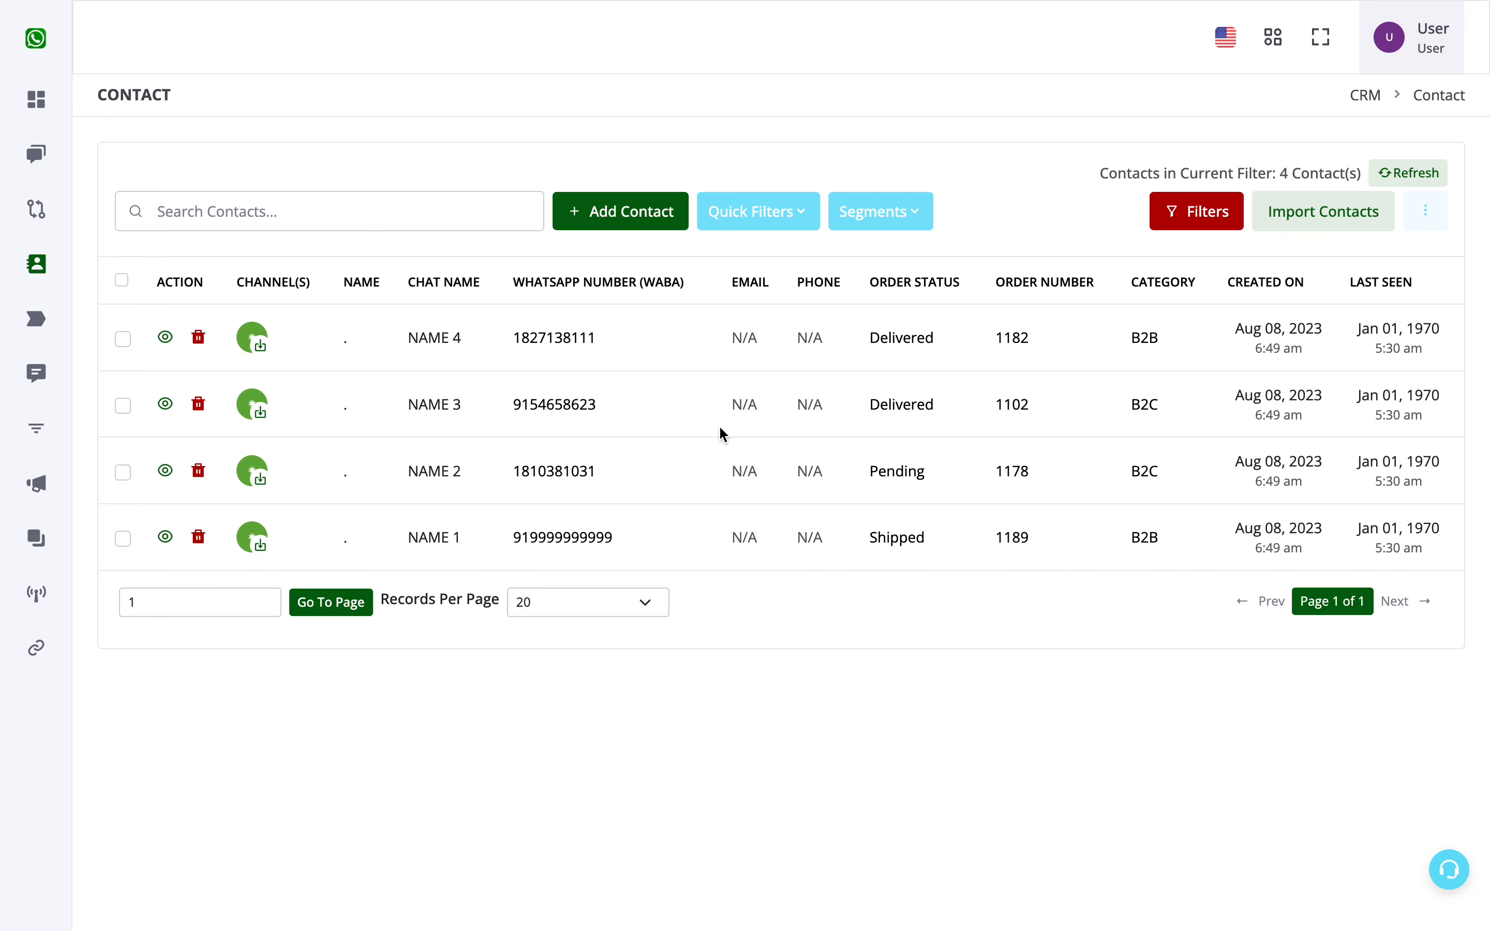
# Create a new campaign and name it "test"
pyautogui.moveTo(4, 419)
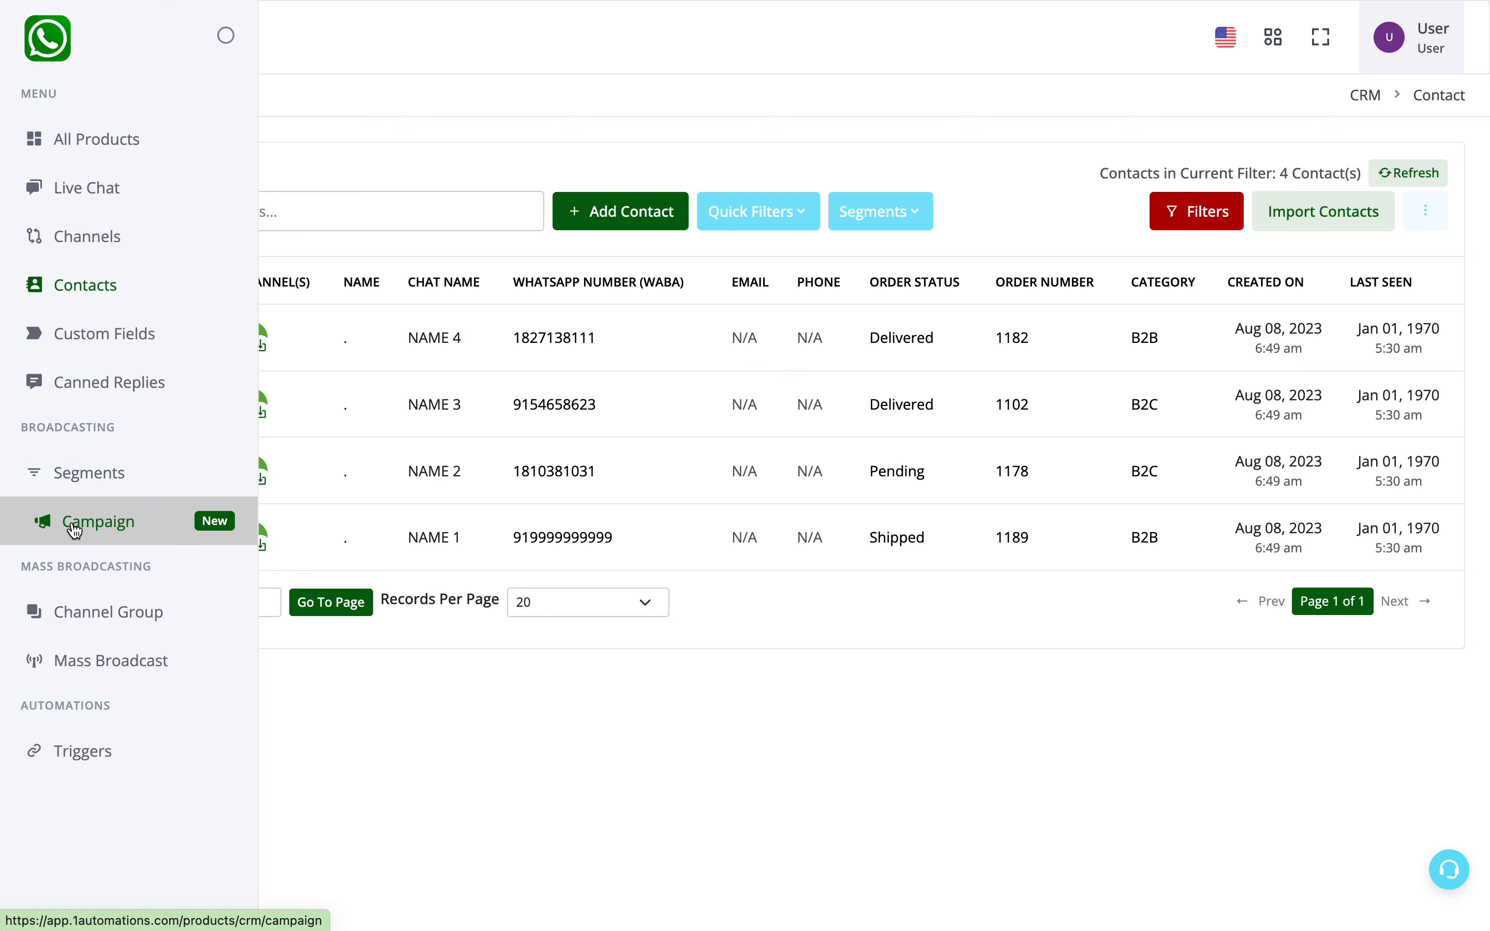
pyautogui.click(74, 529)
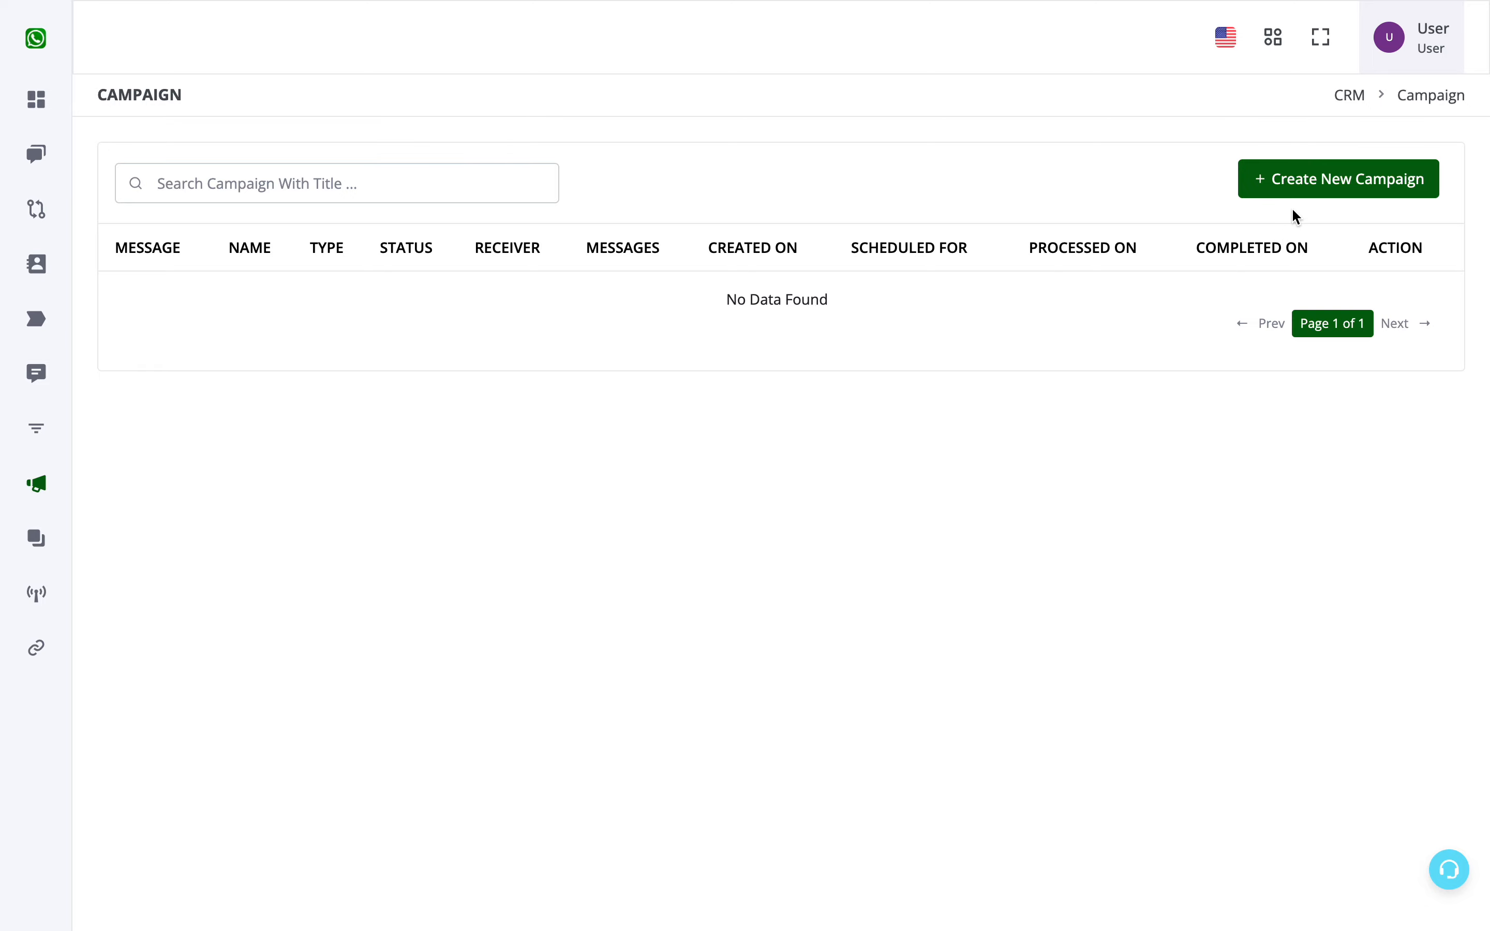
pyautogui.click(1309, 184)
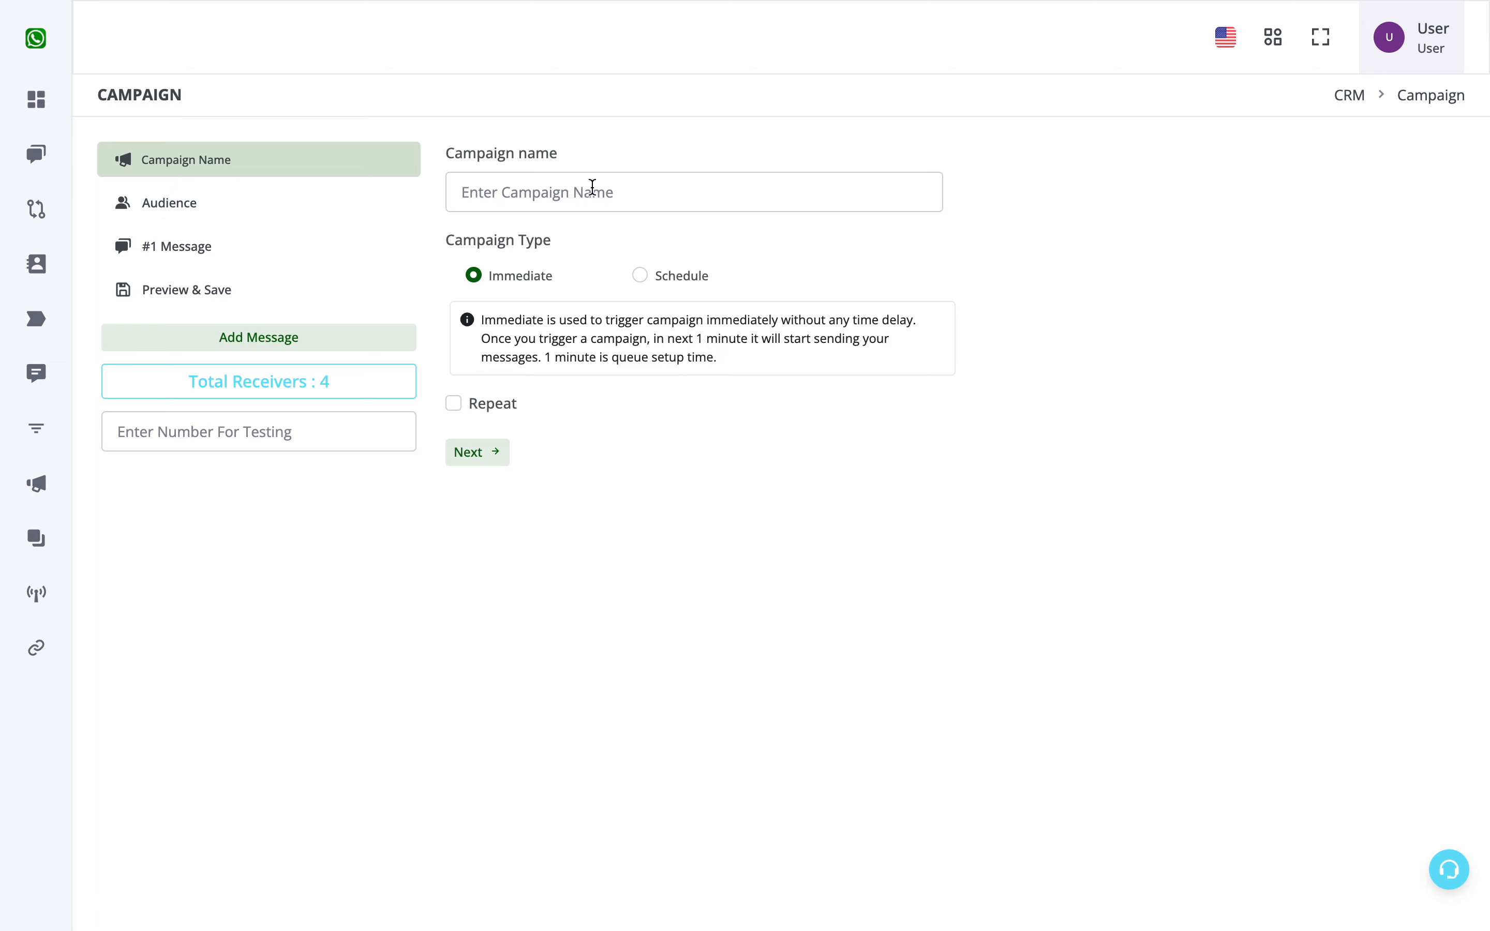
pyautogui.click(576, 191)
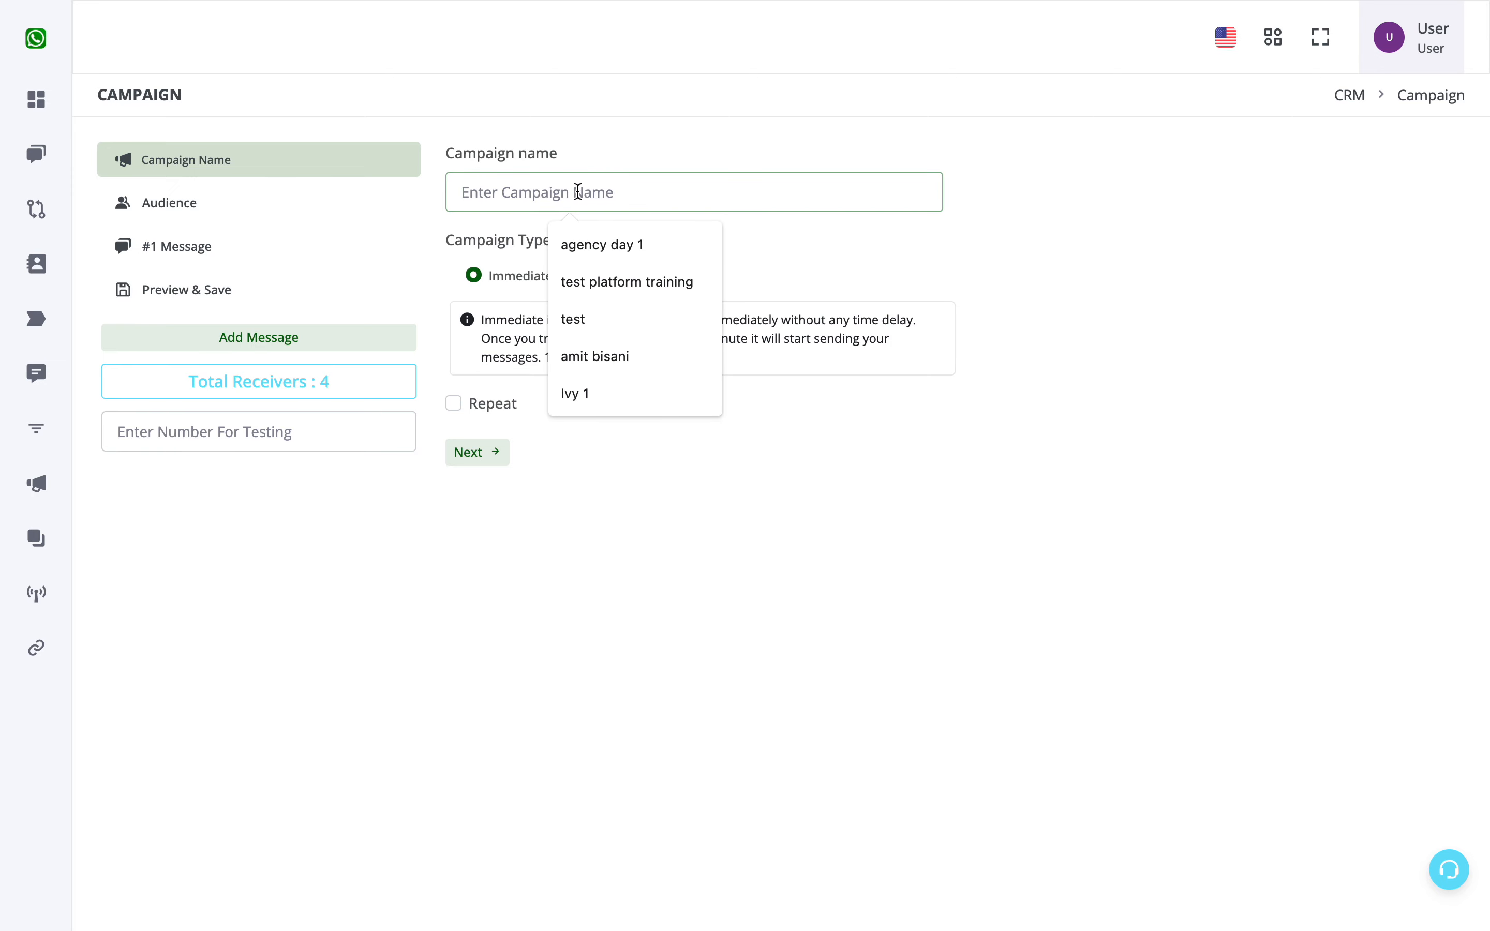
pyautogui.write('test')
pyautogui.click(874, 289)
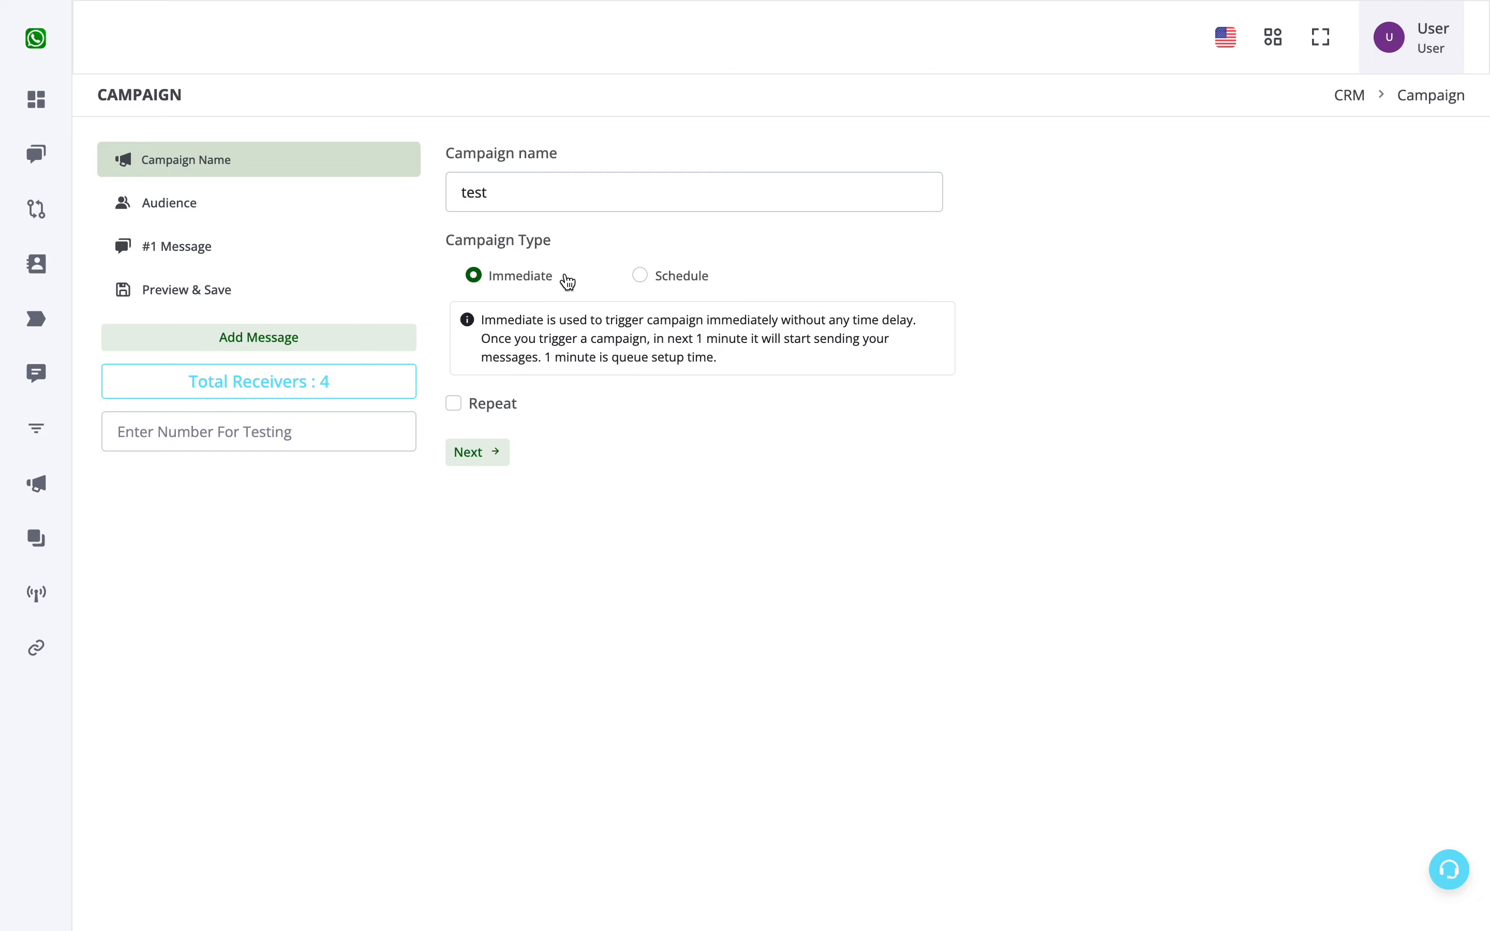
# Try the Schedule campaign type and its date and time picker, and set the type back to Immediate
pyautogui.click(676, 281)
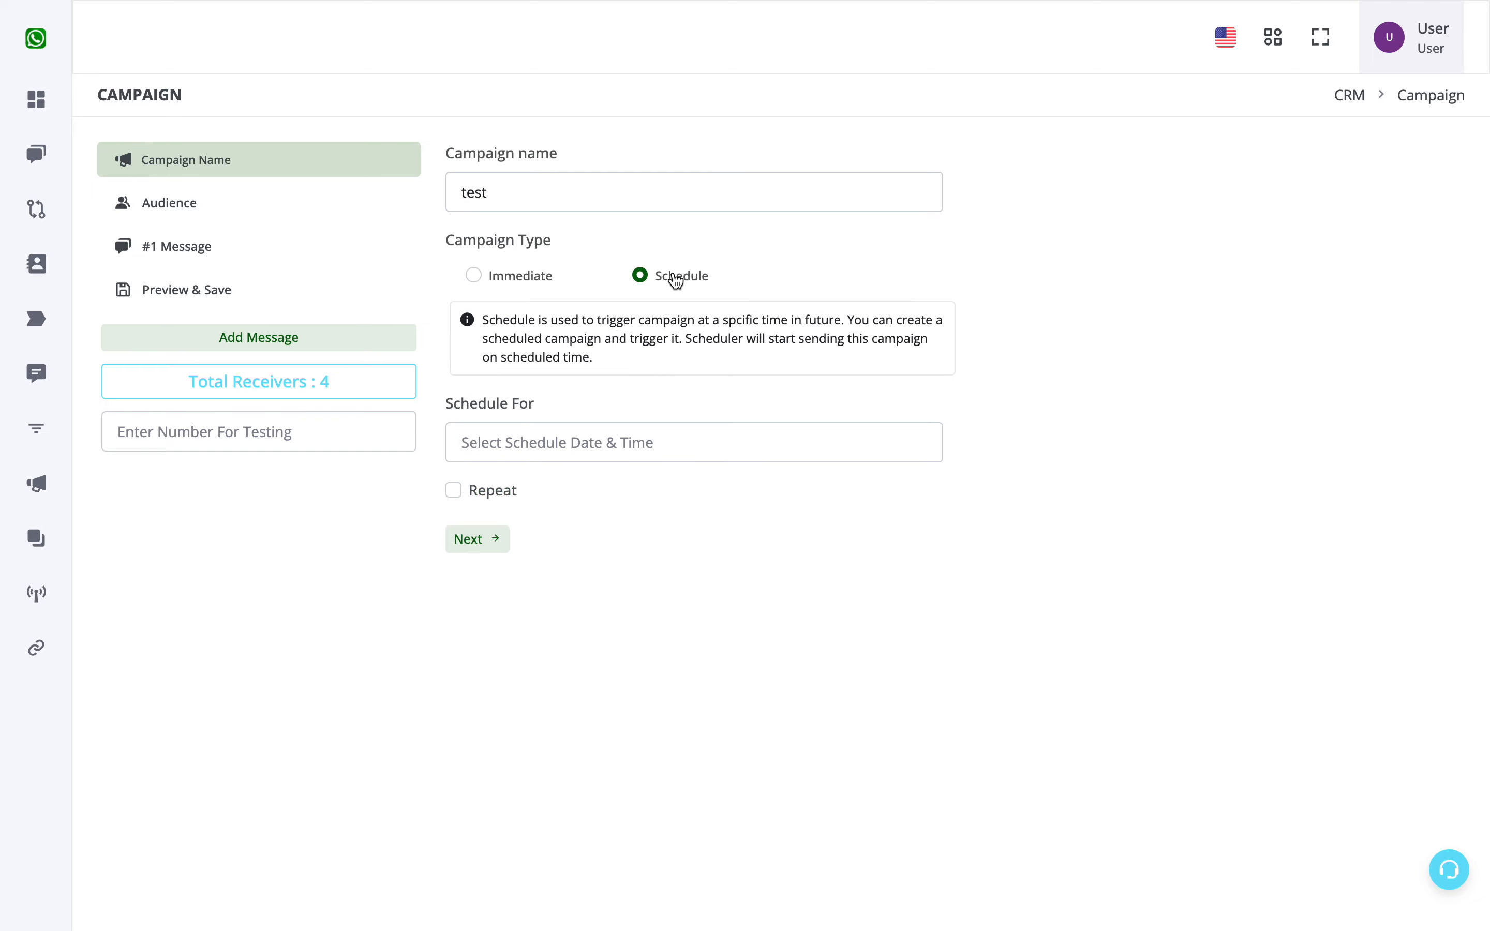
pyautogui.click(631, 441)
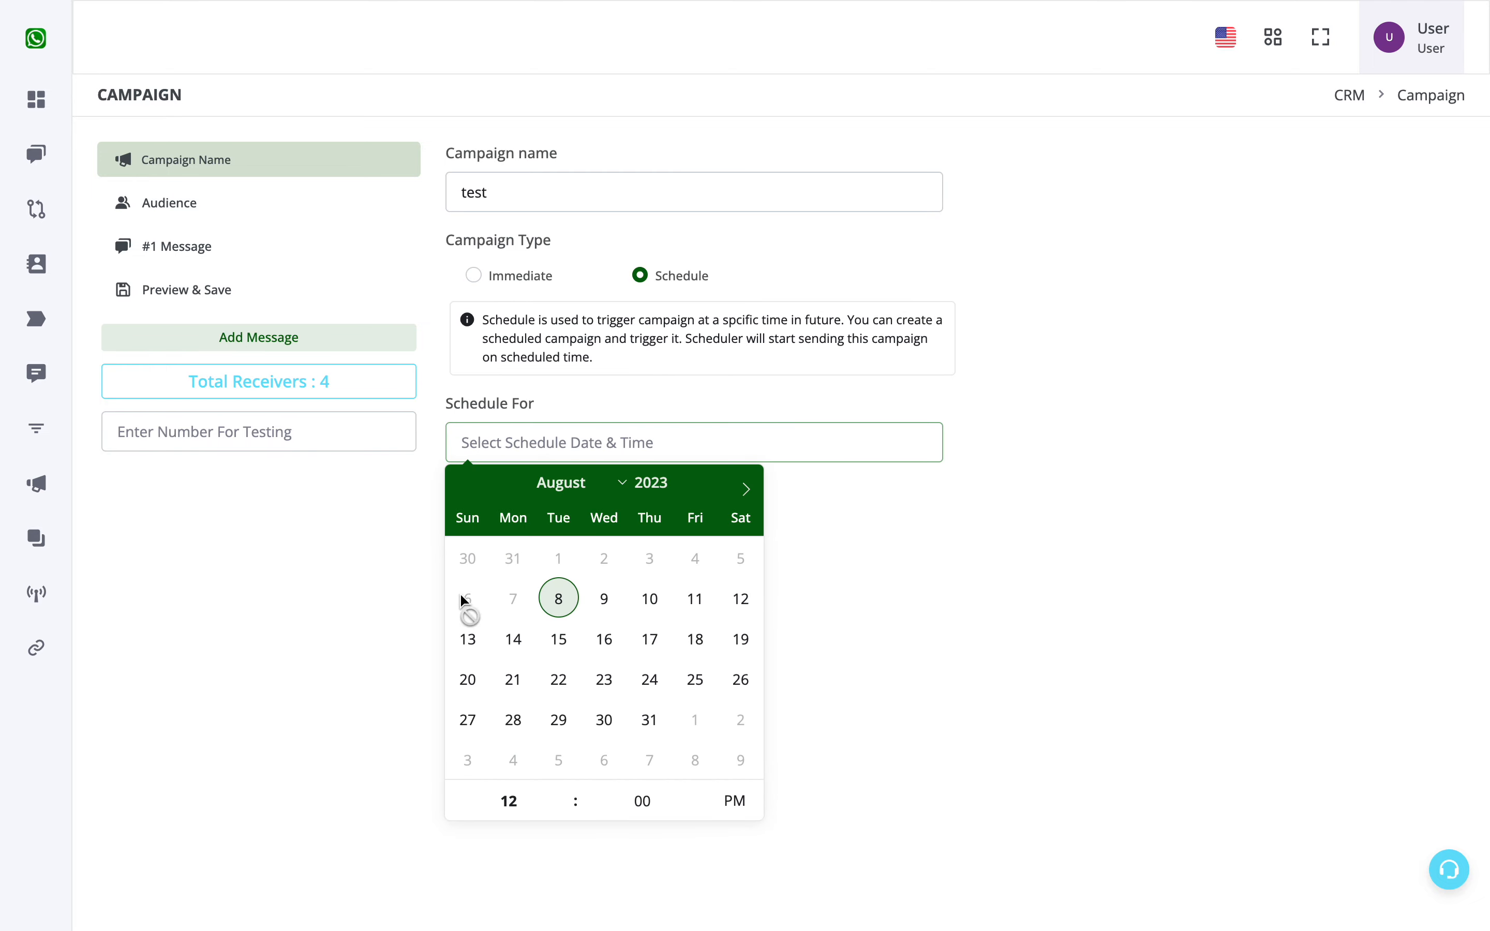
pyautogui.click(1032, 653)
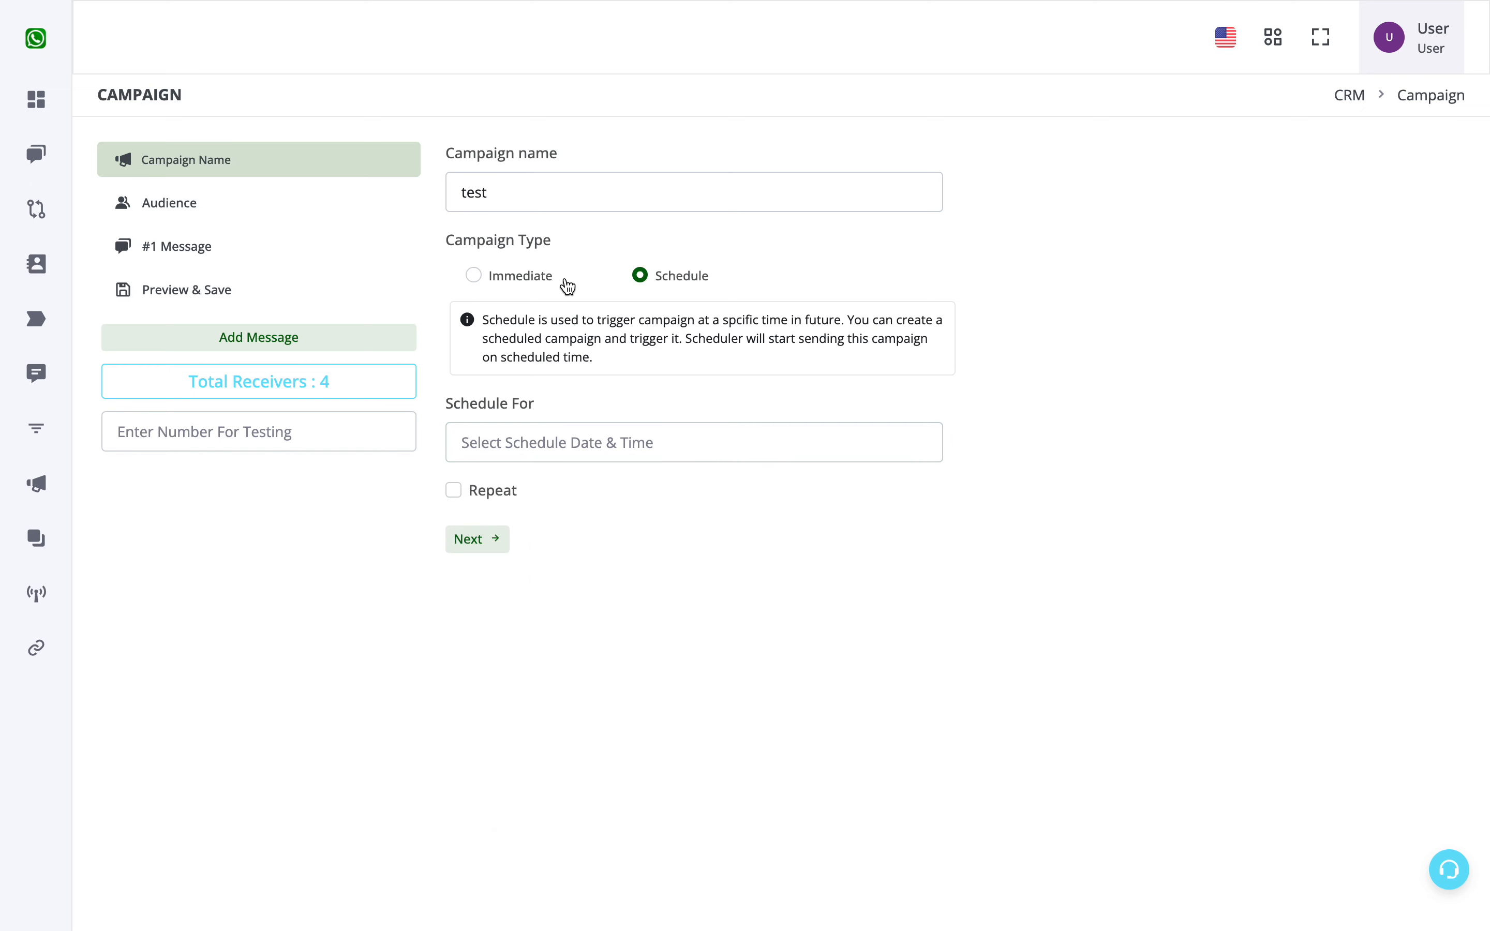
pyautogui.click(544, 280)
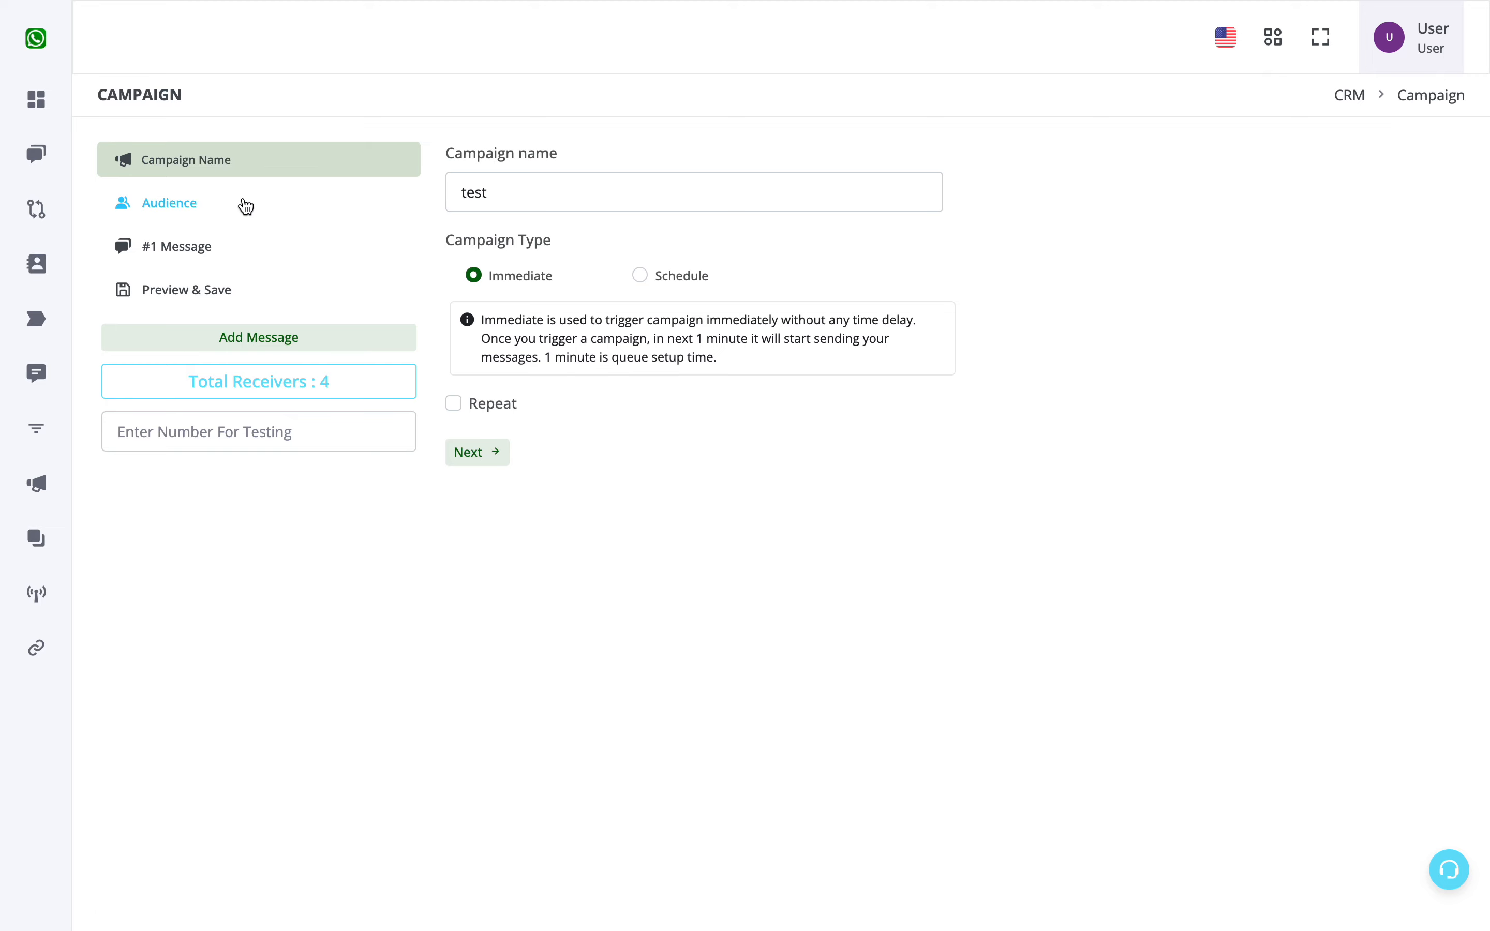
# Set the campaign's audience to Segmented instead of all CRM contacts
pyautogui.click(245, 204)
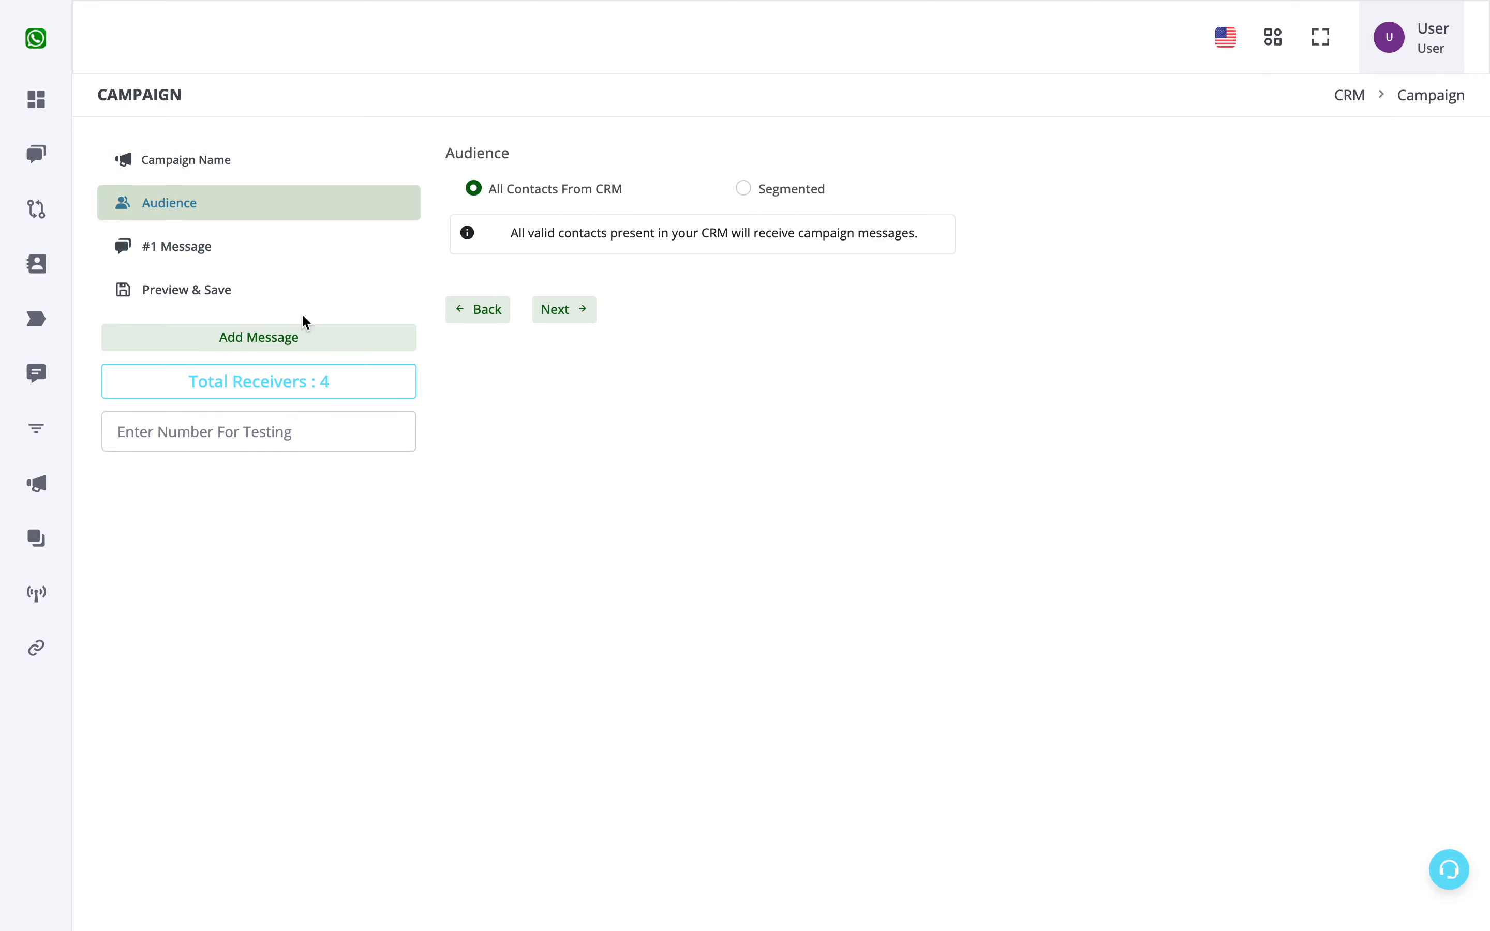
pyautogui.moveTo(3, 239)
pyautogui.click(770, 204)
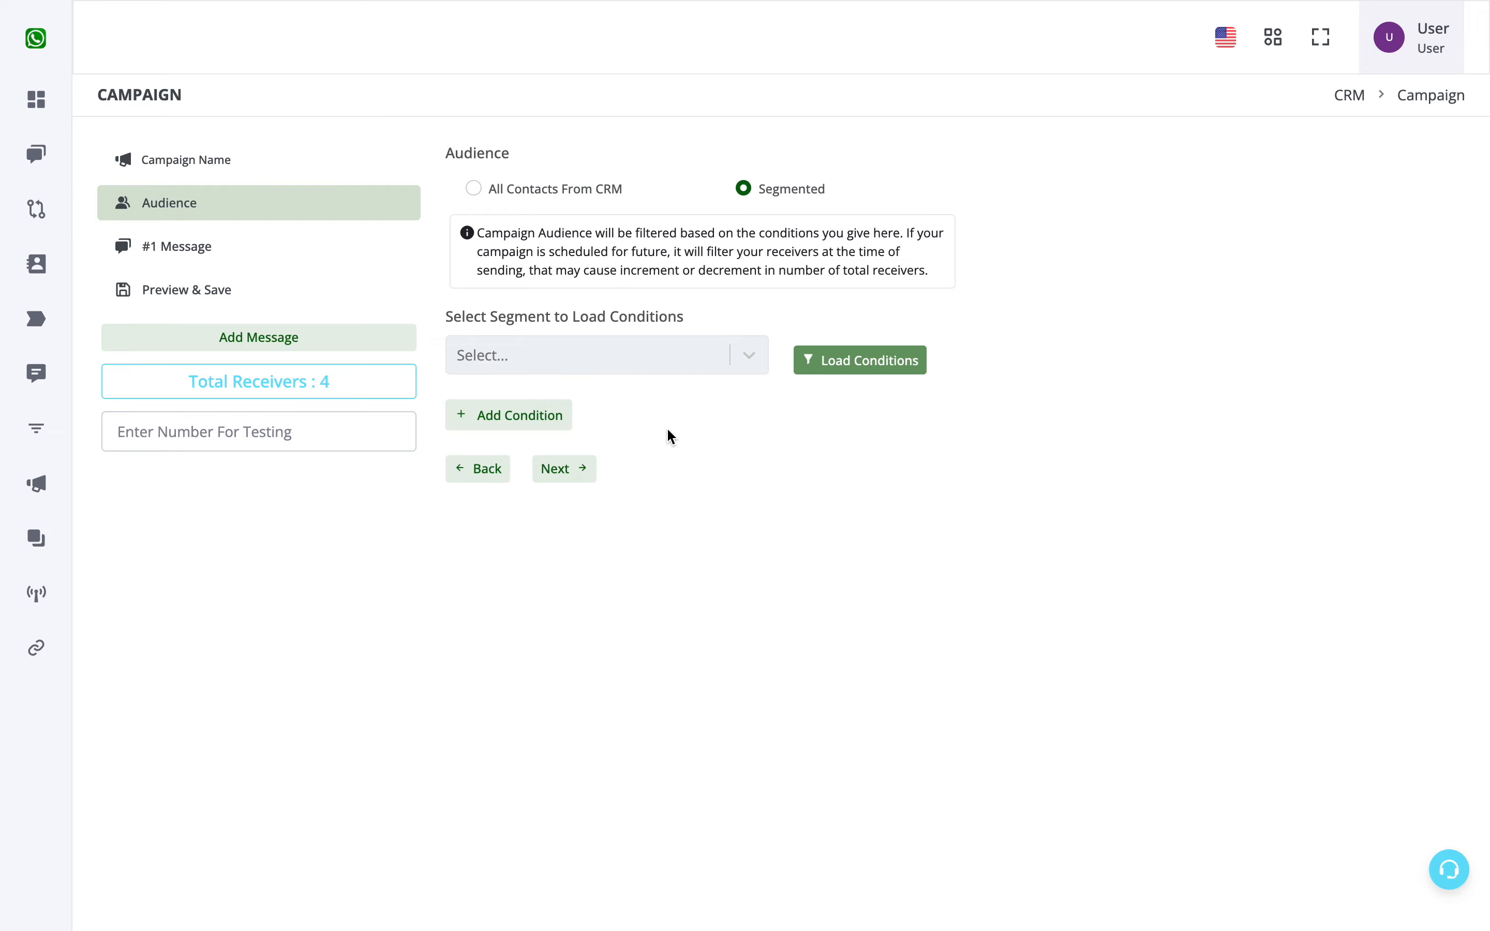
# Check the B2C entries in the Category column of the test import Google Sheet, then return to the campaign
pyautogui.hotkey('ctrl', 'Tab')
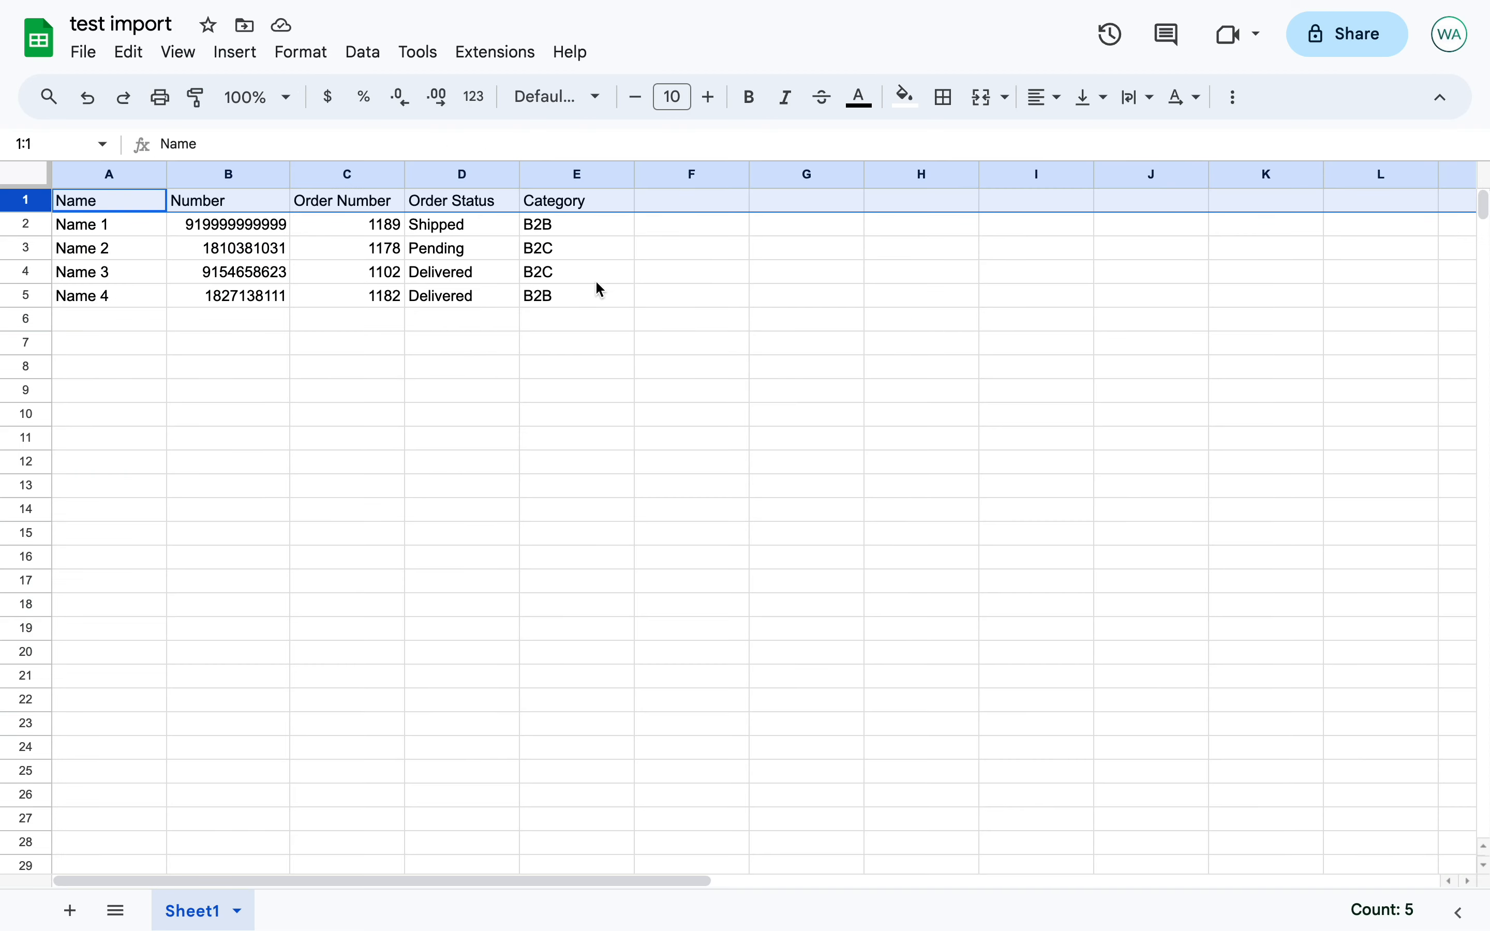
pyautogui.click(591, 256)
pyautogui.click(565, 280)
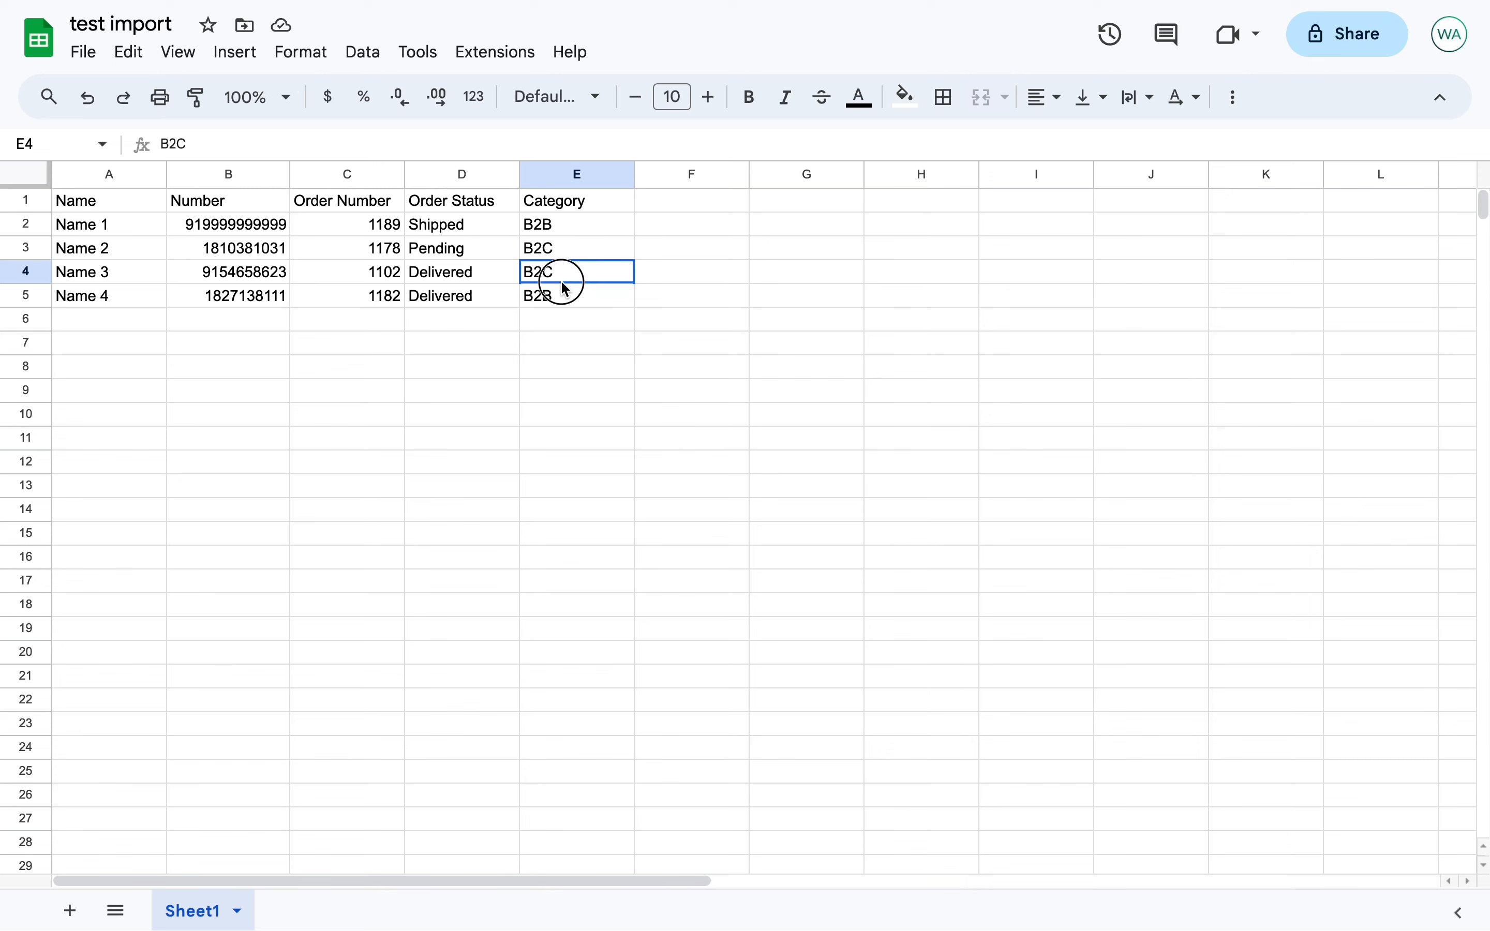
pyautogui.click(564, 249)
pyautogui.click(569, 283)
pyautogui.hotkey('ctrl', 'shift', 'Tab')
# Add an audience condition that limits the campaign to contacts whose category is B2C
pyautogui.click(551, 411)
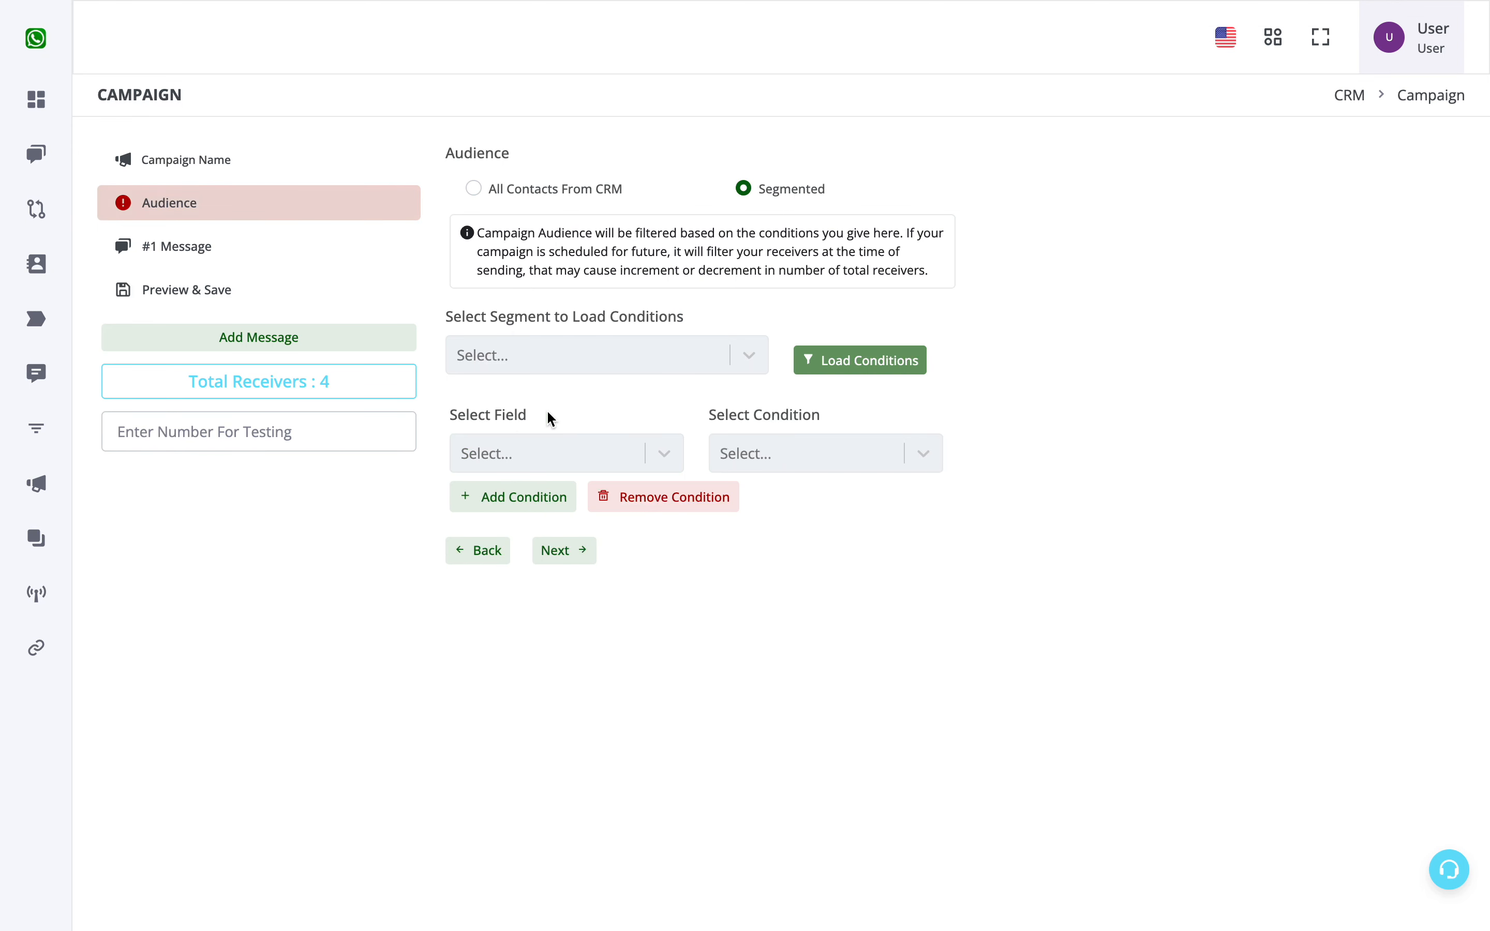
pyautogui.click(556, 456)
pyautogui.scroll(-2, 550, 682)
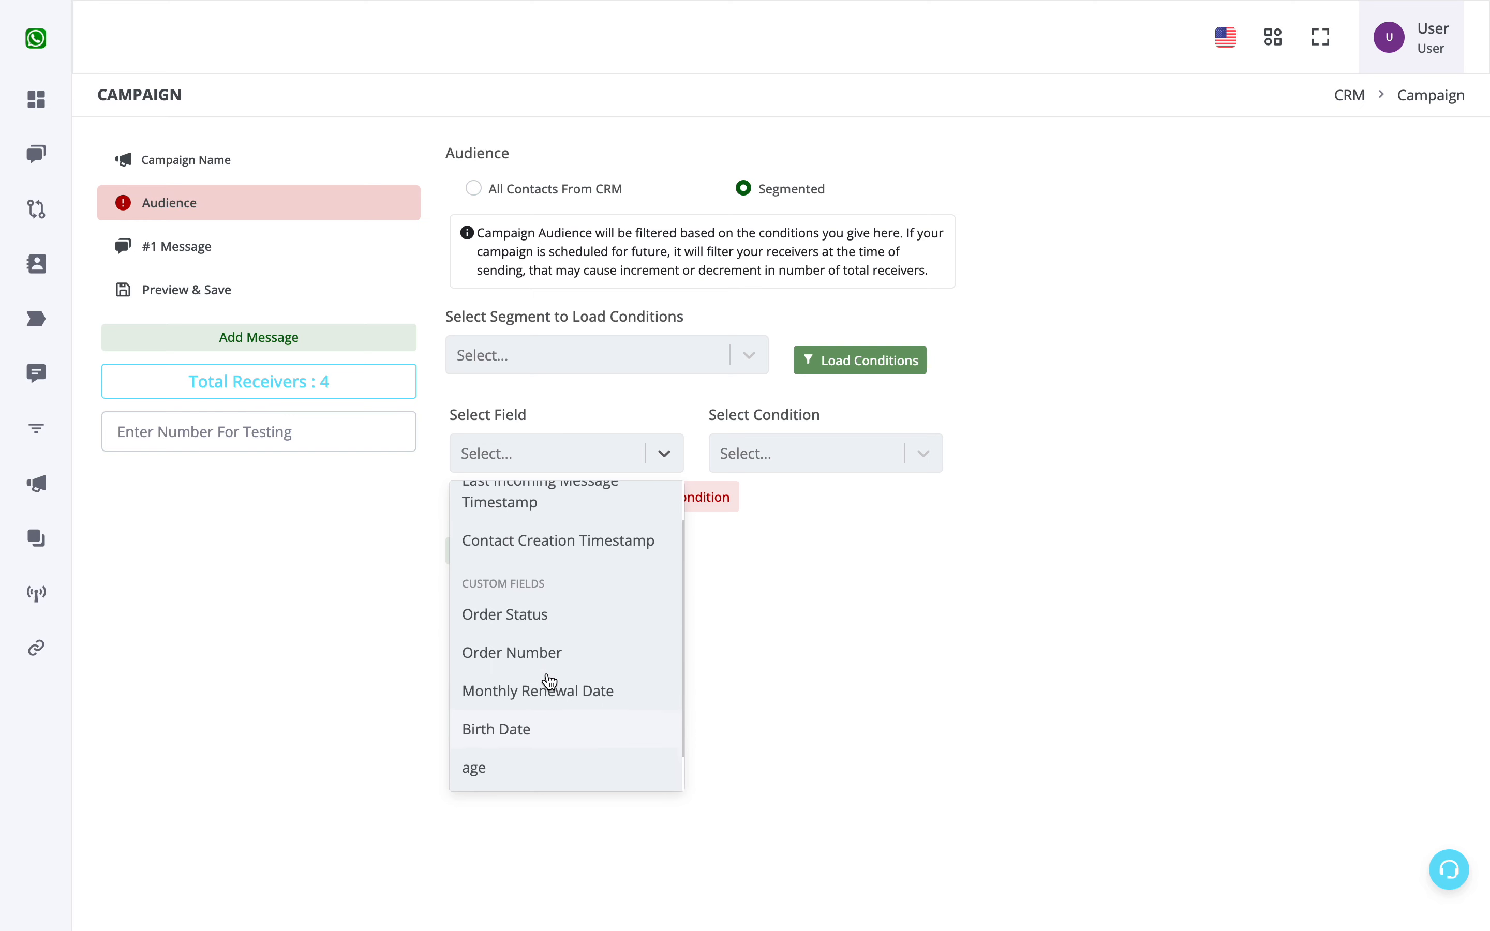
pyautogui.scroll(-1, 550, 681)
pyautogui.click(532, 770)
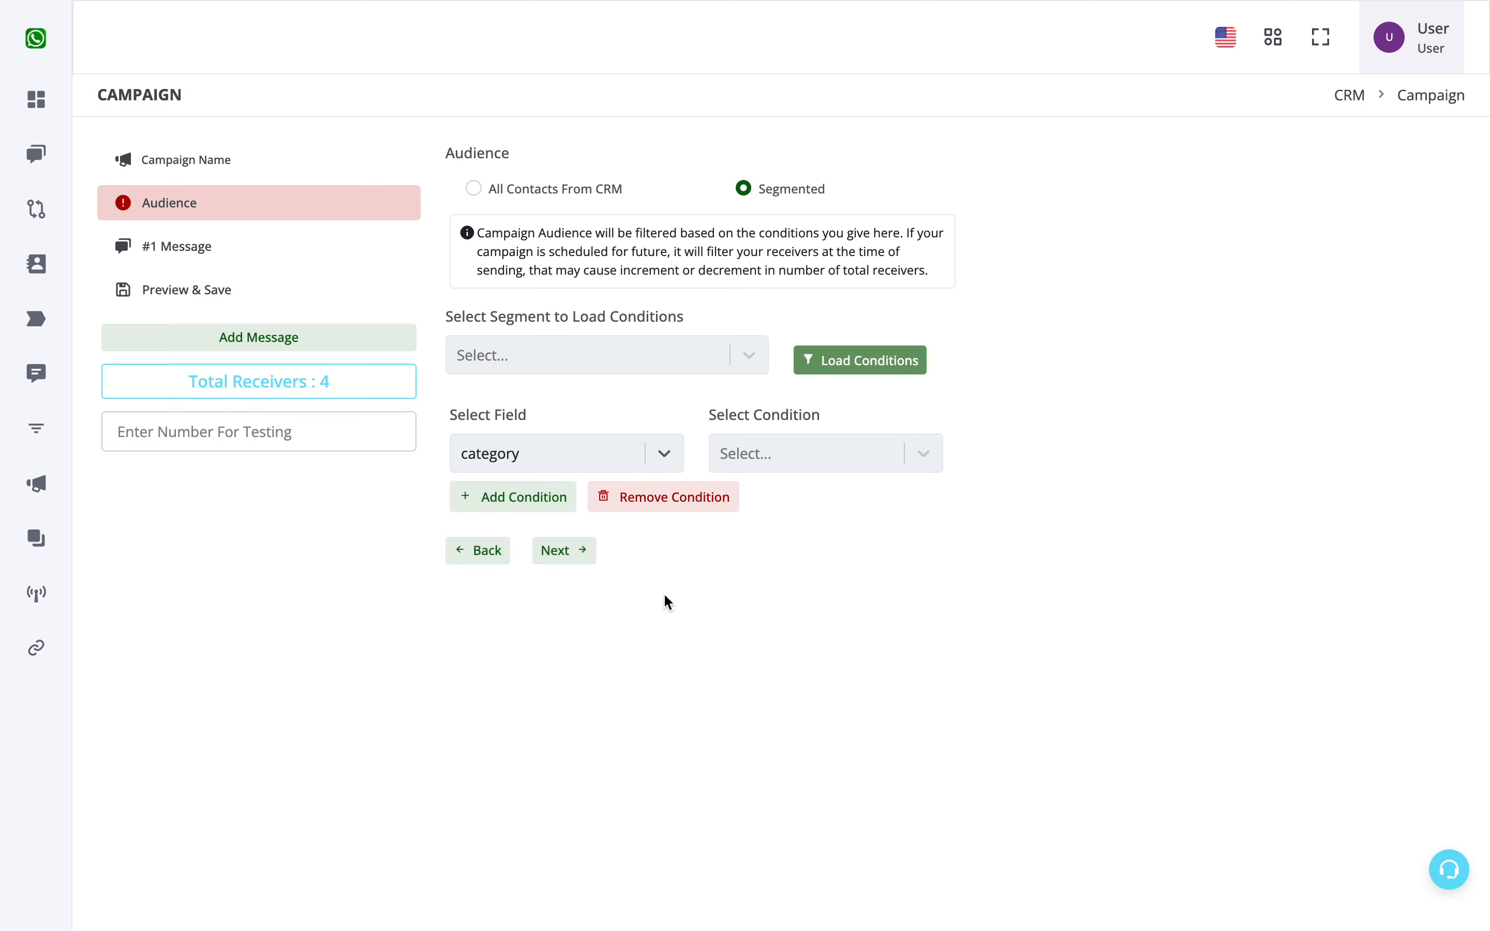
pyautogui.click(819, 453)
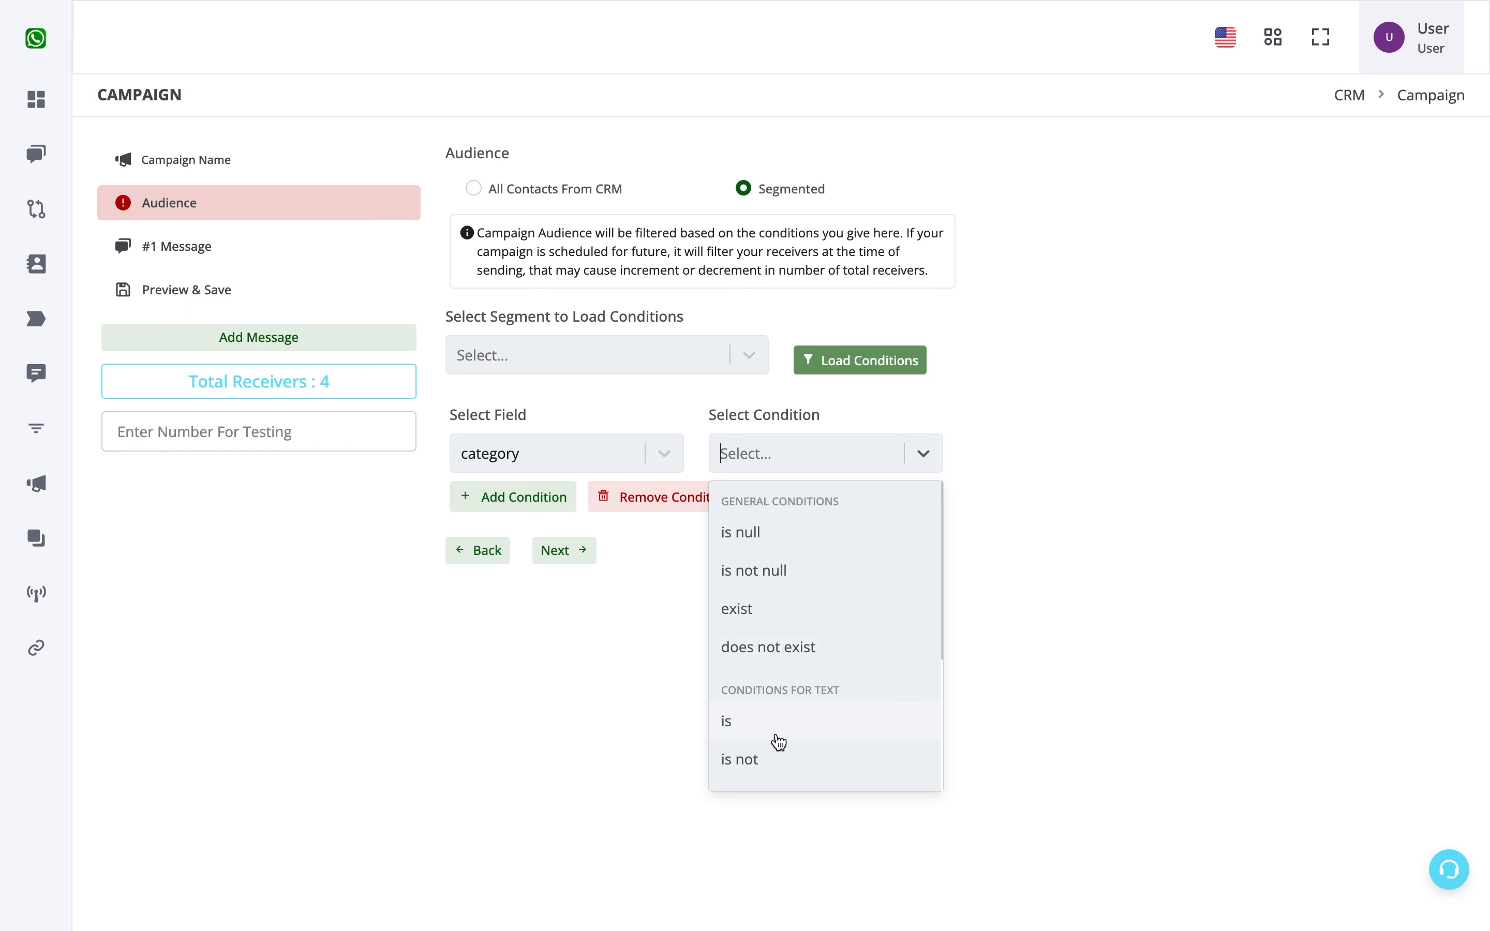
pyautogui.click(777, 737)
pyautogui.click(998, 446)
pyautogui.write('B')
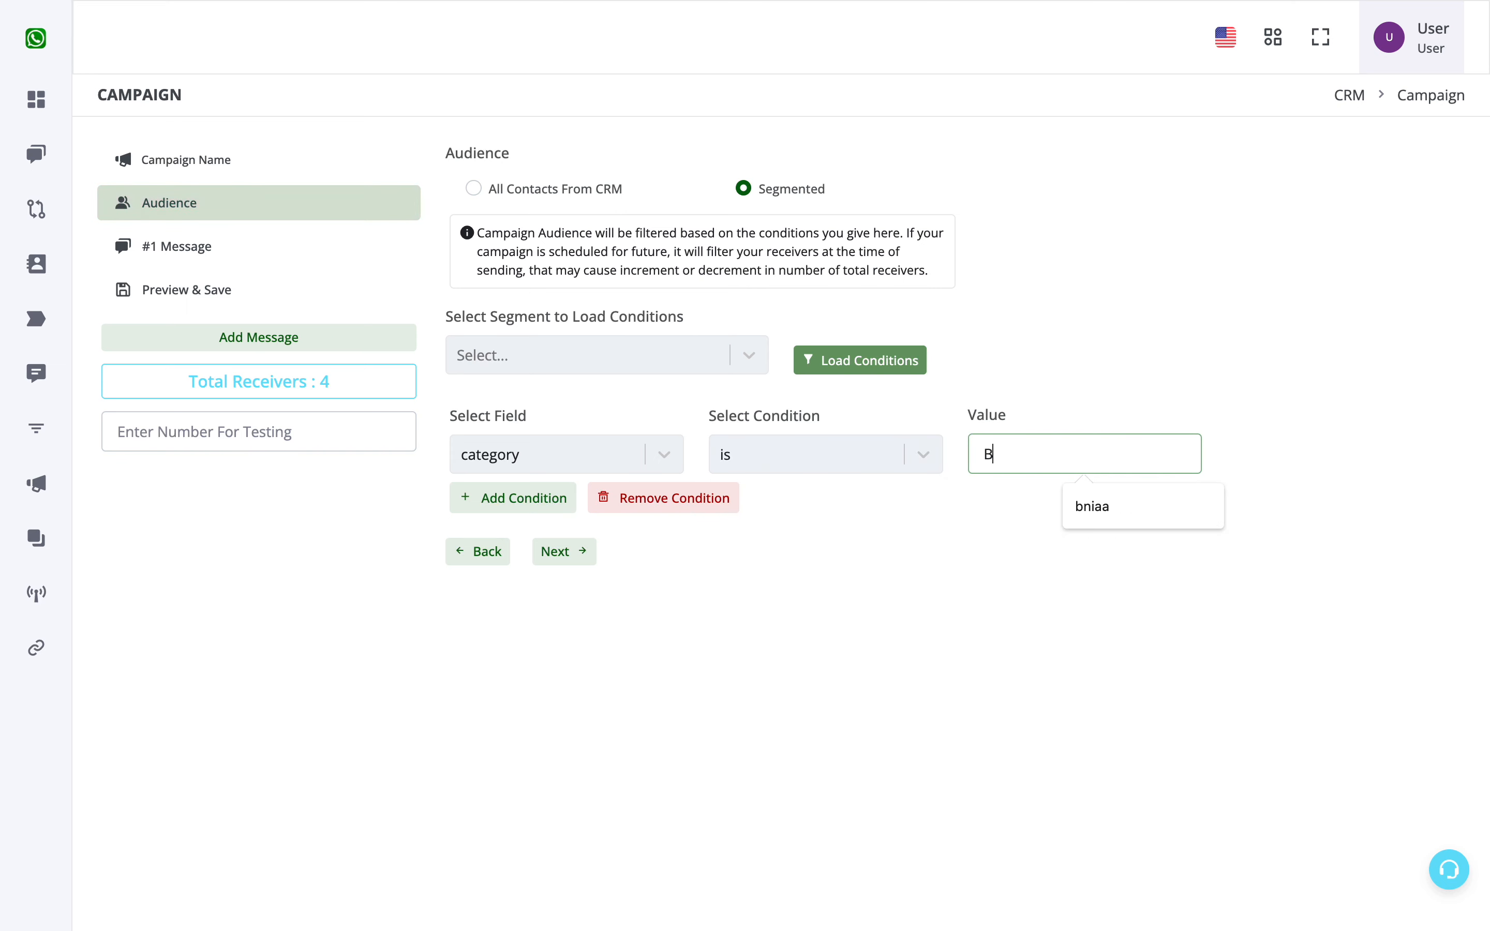
pyautogui.write('2C')
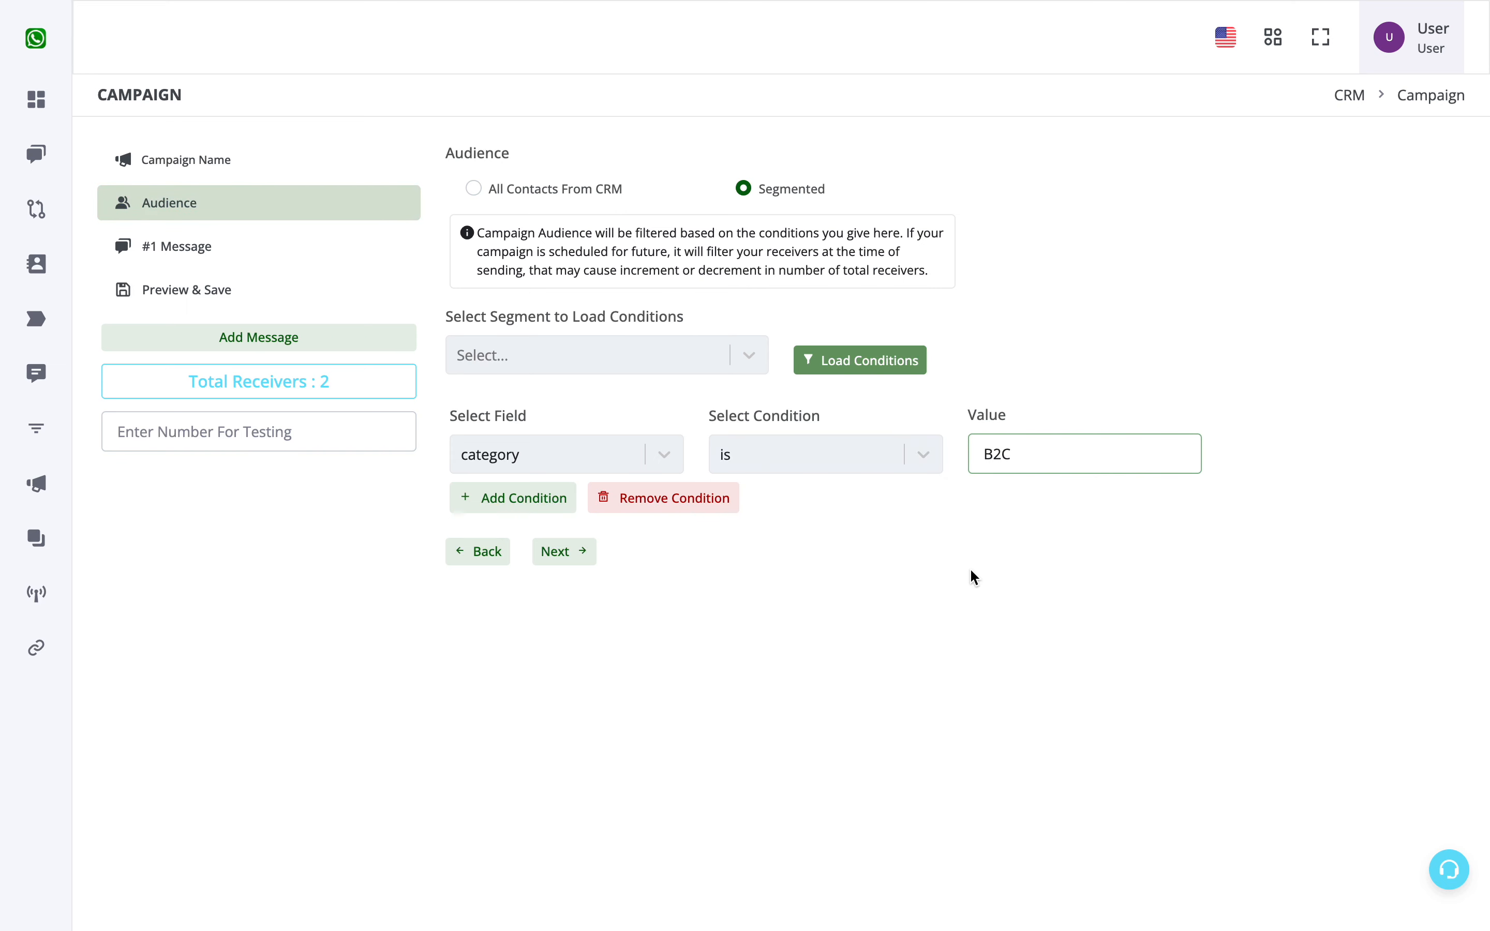
pyautogui.moveTo(1014, 453); pyautogui.dragTo(980, 454)
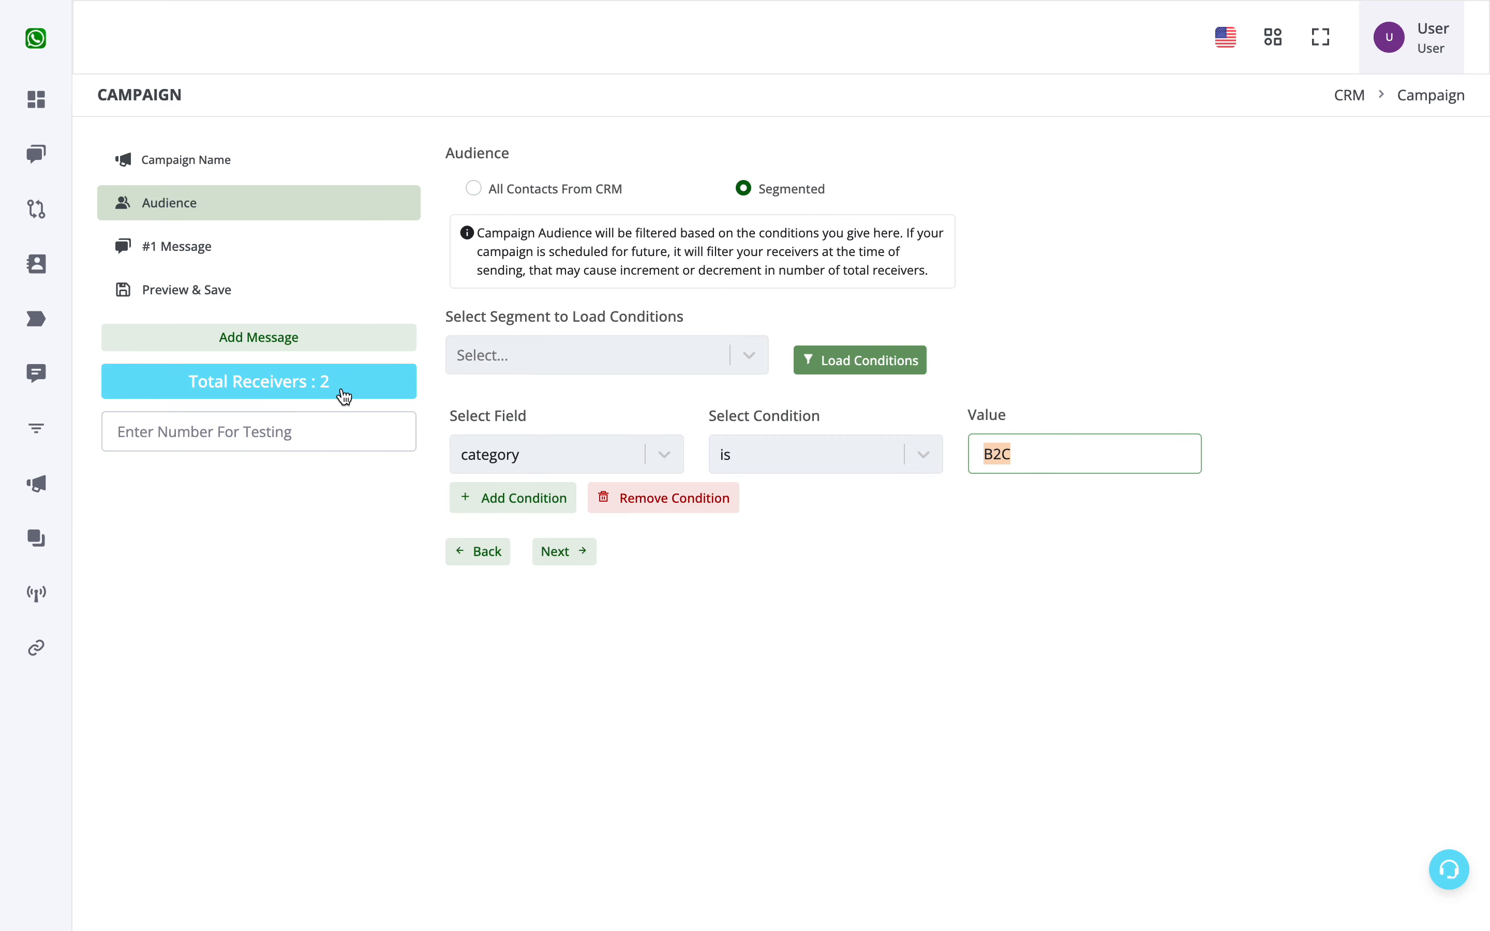
pyautogui.click(1000, 578)
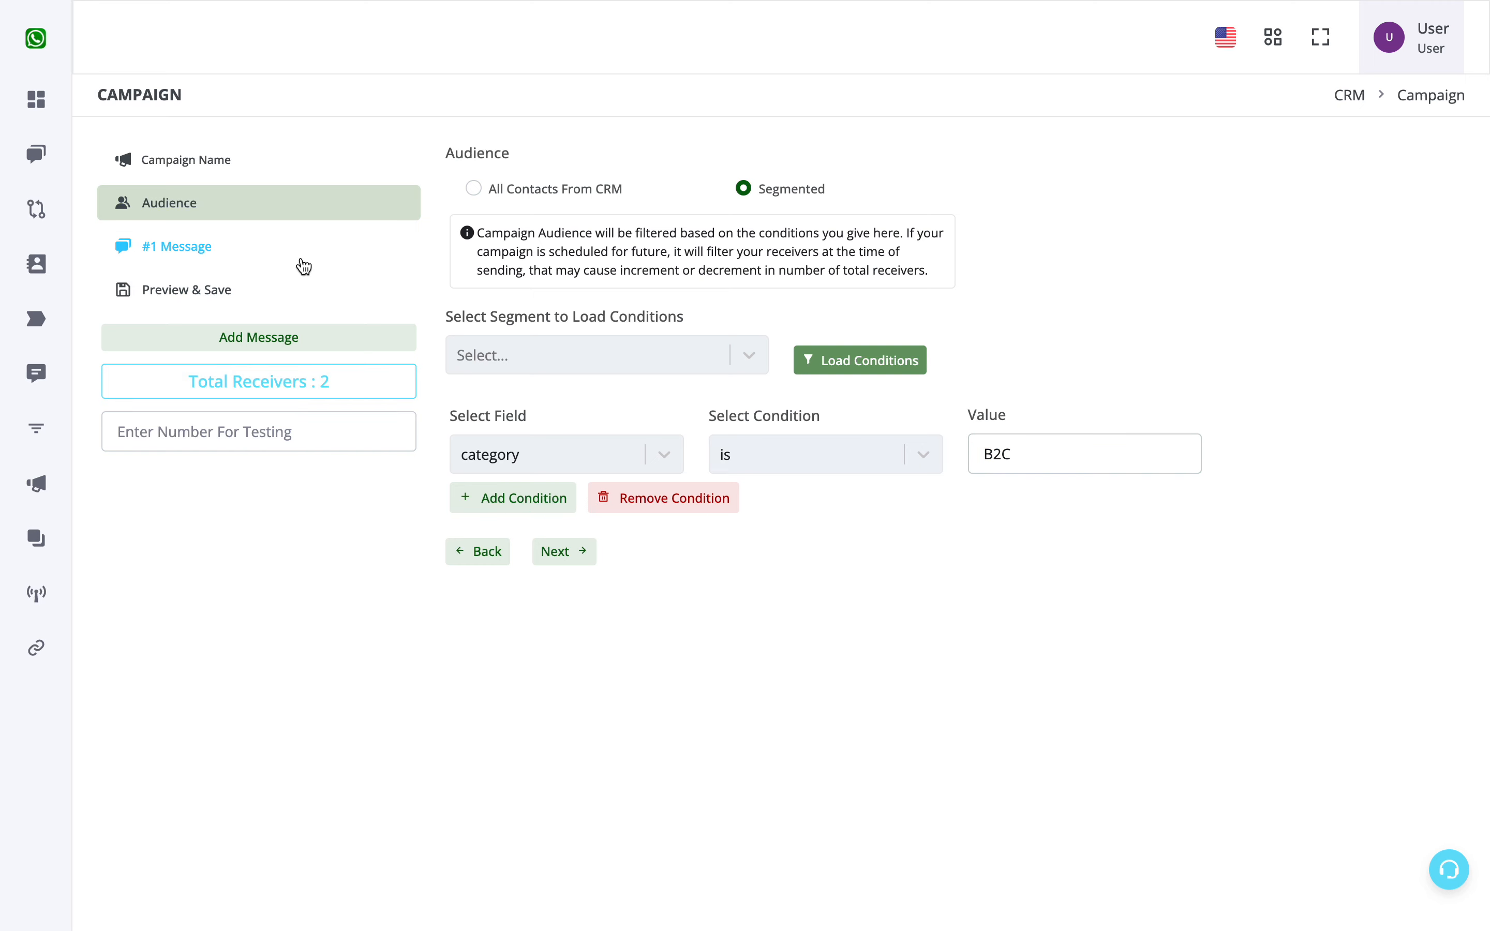
# Check which saved segments are available for loading audience conditions
pyautogui.tripleClick(462, 319)
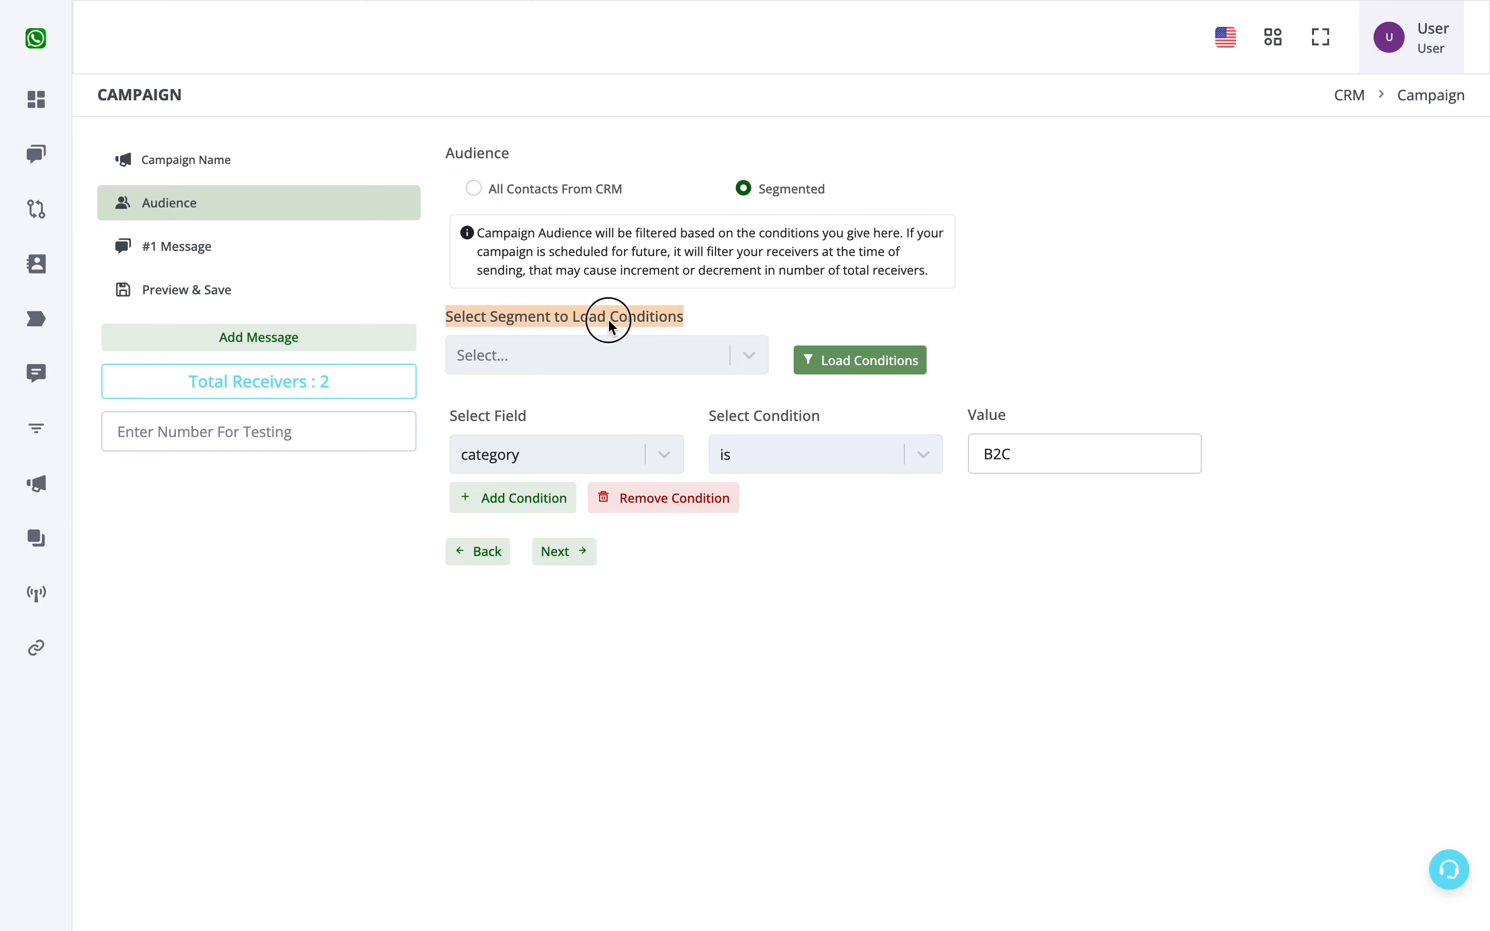
pyautogui.click(606, 357)
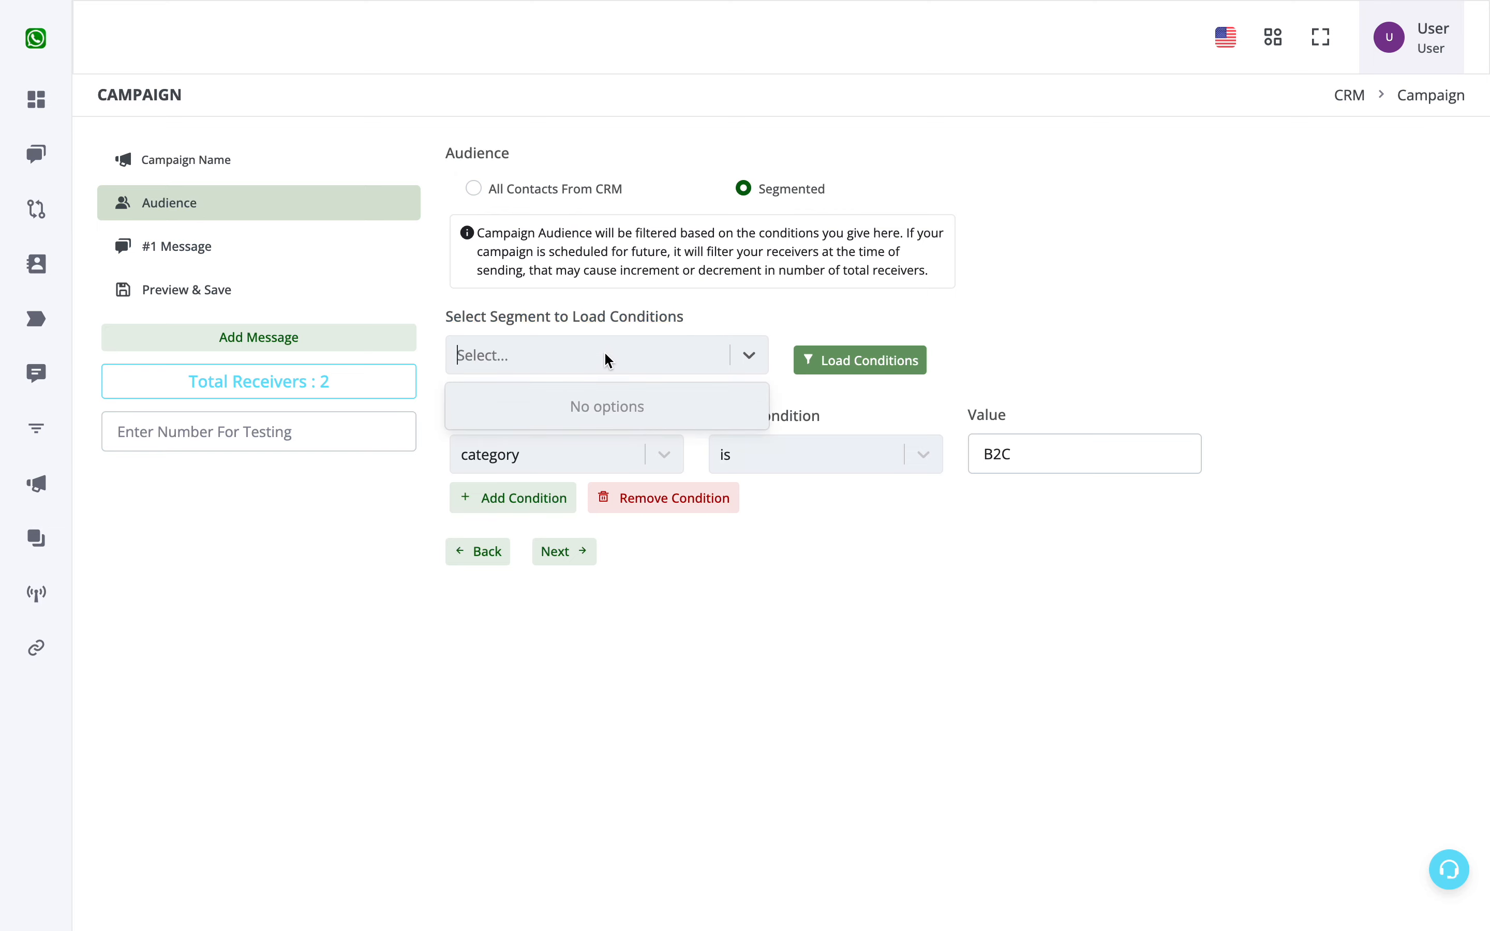
pyautogui.click(899, 310)
# Start a new segment in the CRM's Segments area and title it B2B
pyautogui.moveTo(24, 333)
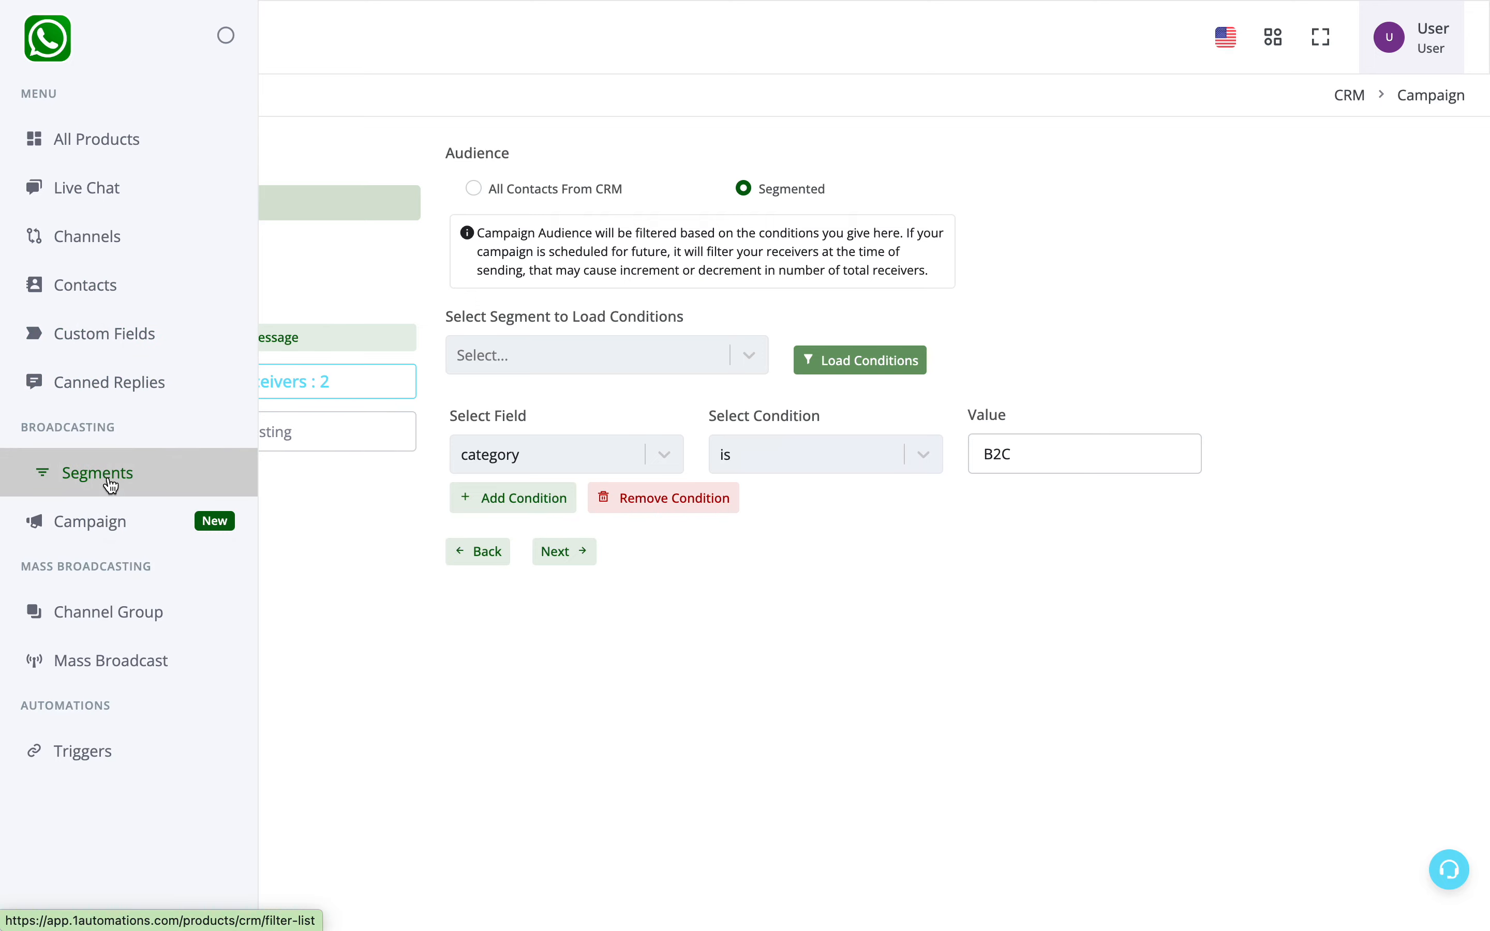
pyautogui.click(111, 485)
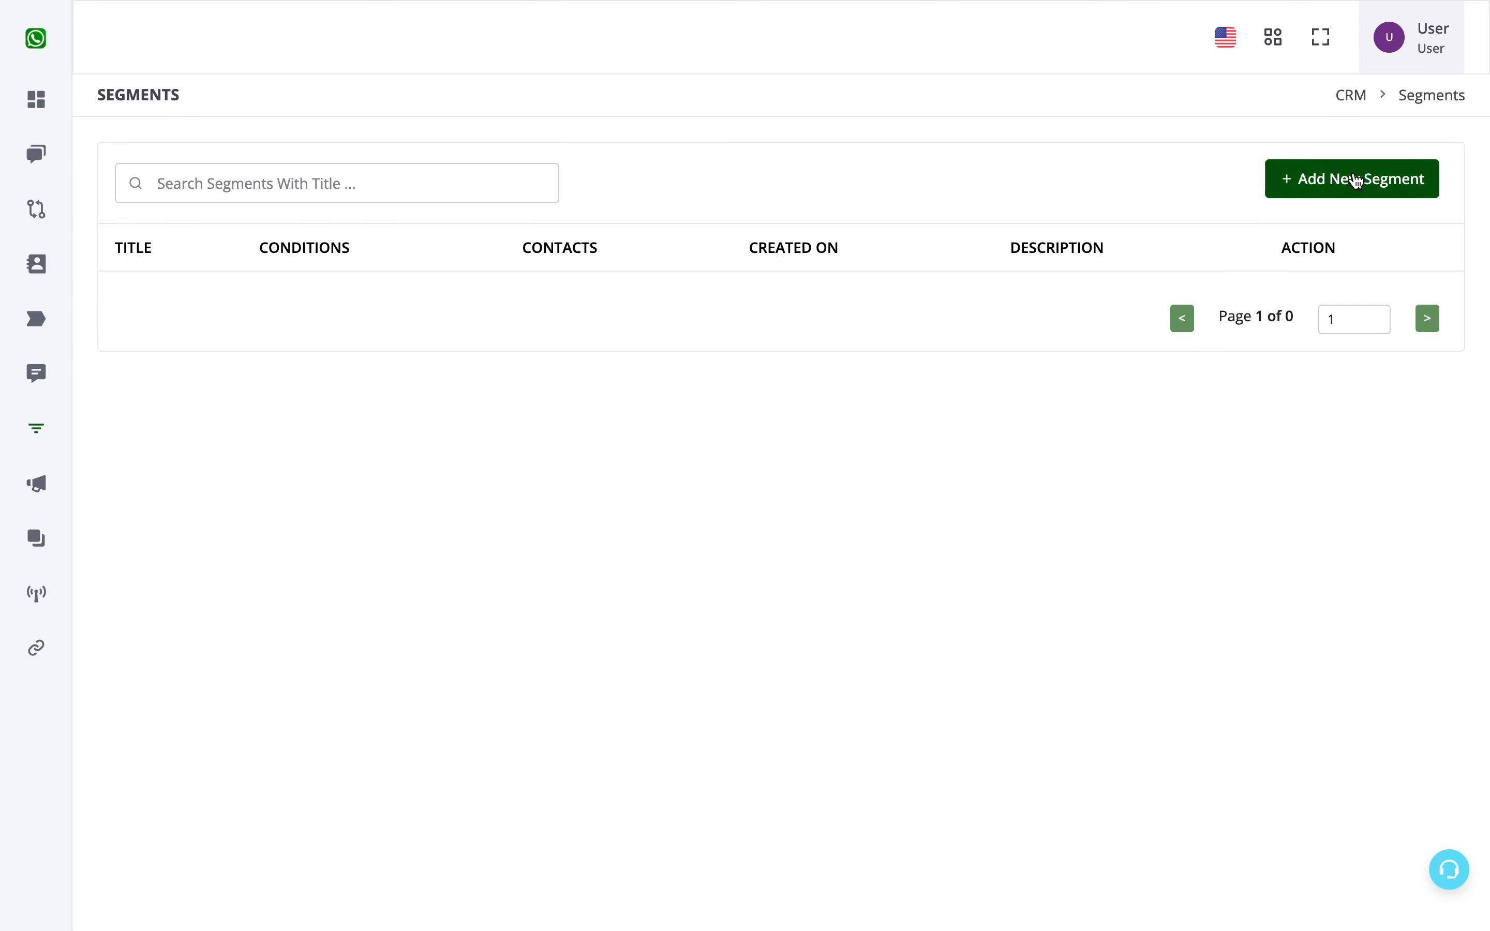
pyautogui.click(1356, 180)
pyautogui.click(524, 405)
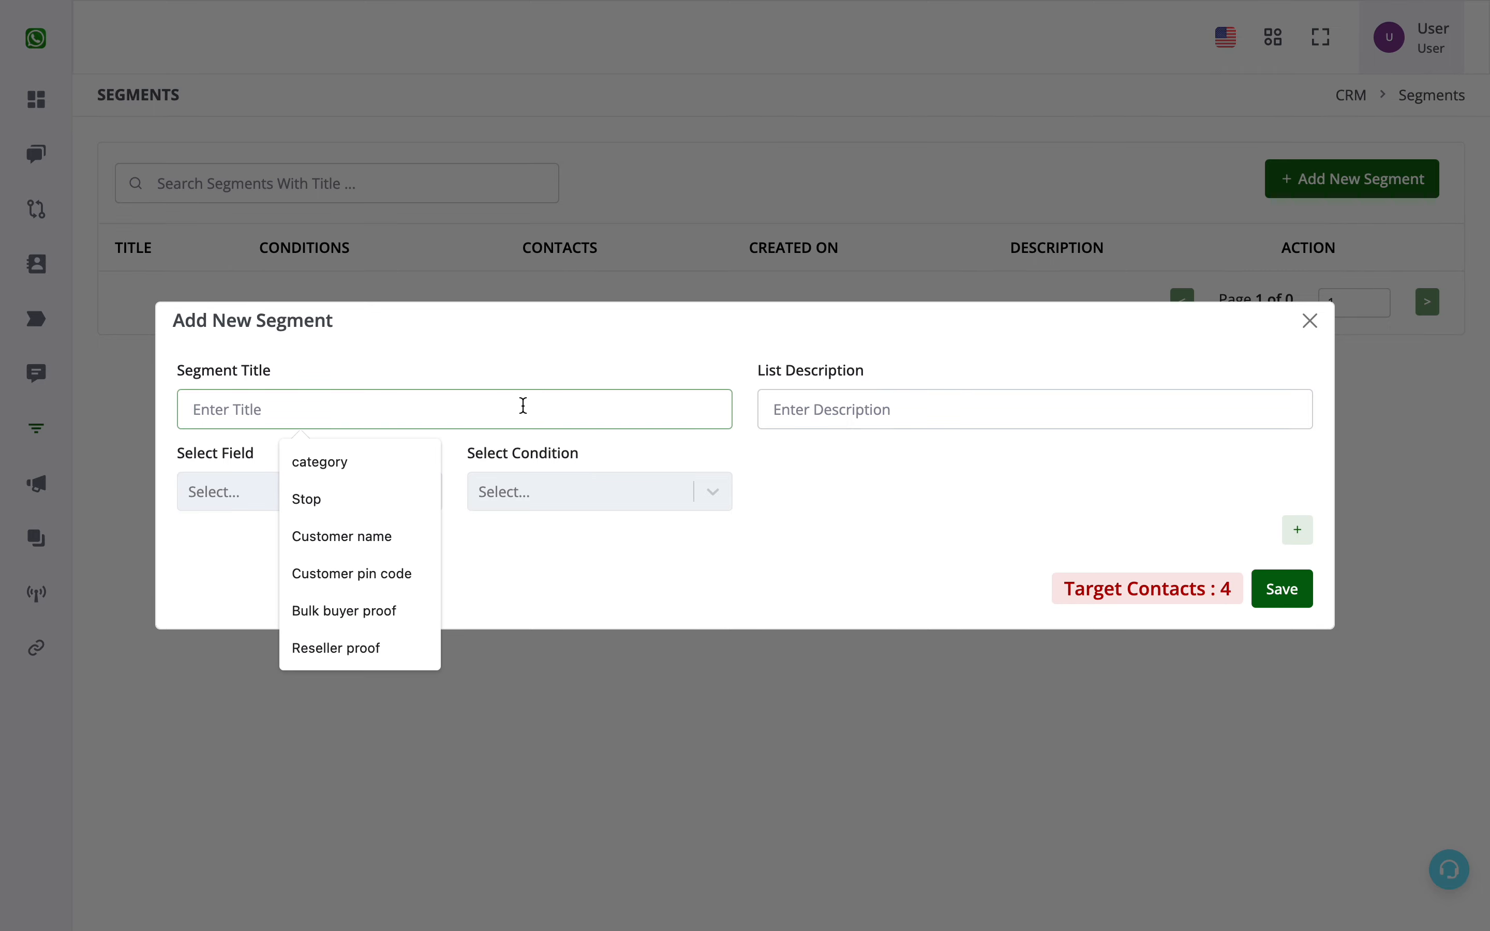
pyautogui.write('B2B')
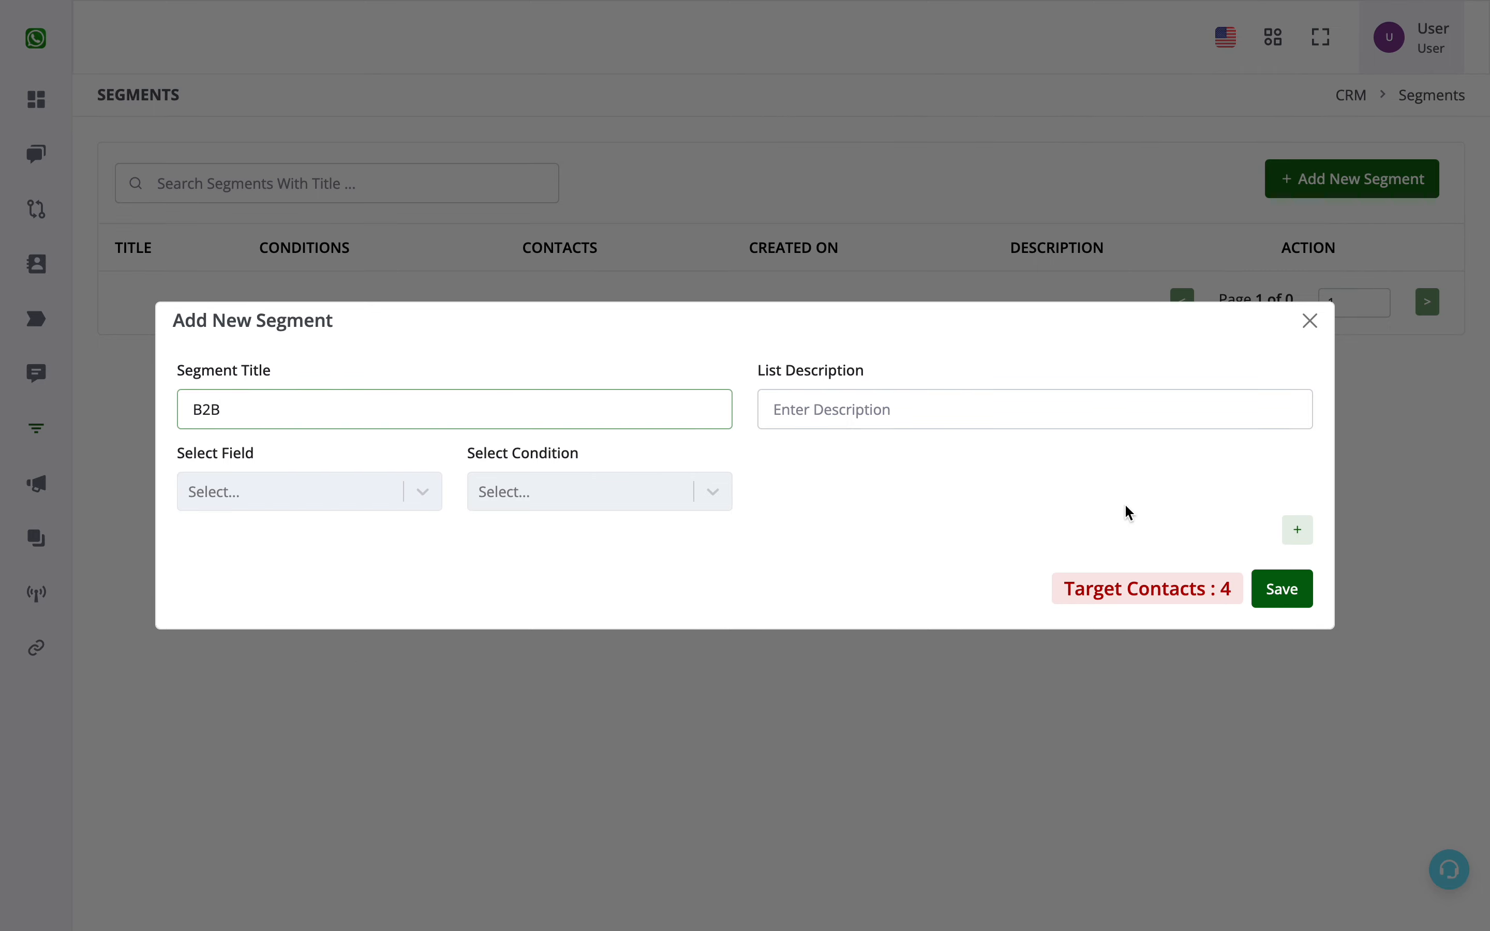
# Limit the B2B segment to contacts whose category is B2B and save it
pyautogui.click(361, 496)
pyautogui.scroll(-2, 298, 773)
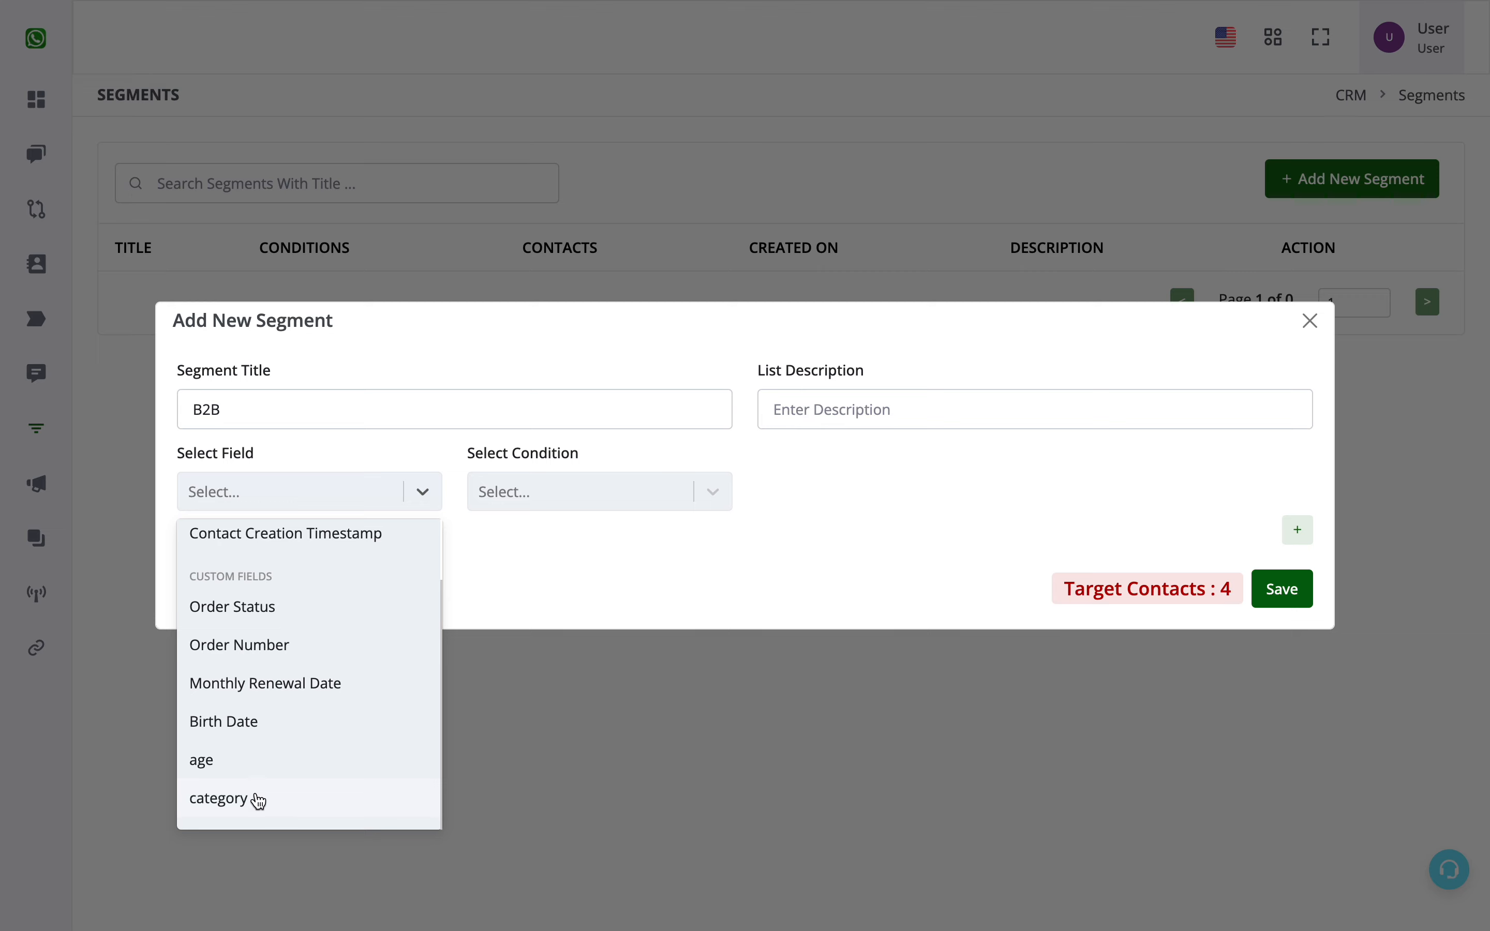
pyautogui.click(272, 812)
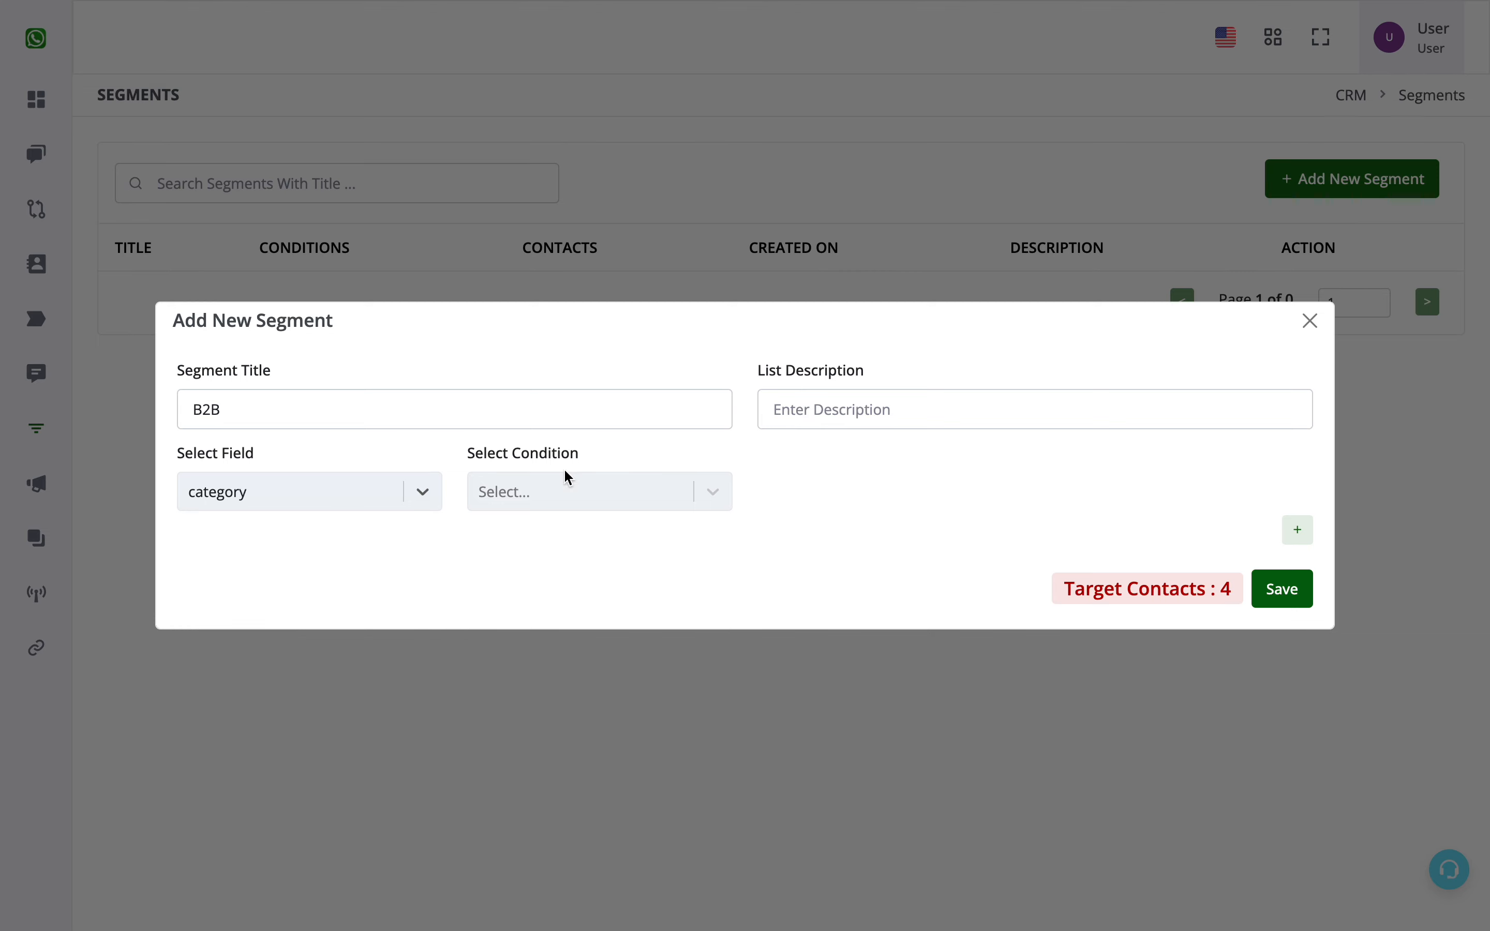
pyautogui.click(568, 486)
pyautogui.click(548, 778)
pyautogui.click(797, 502)
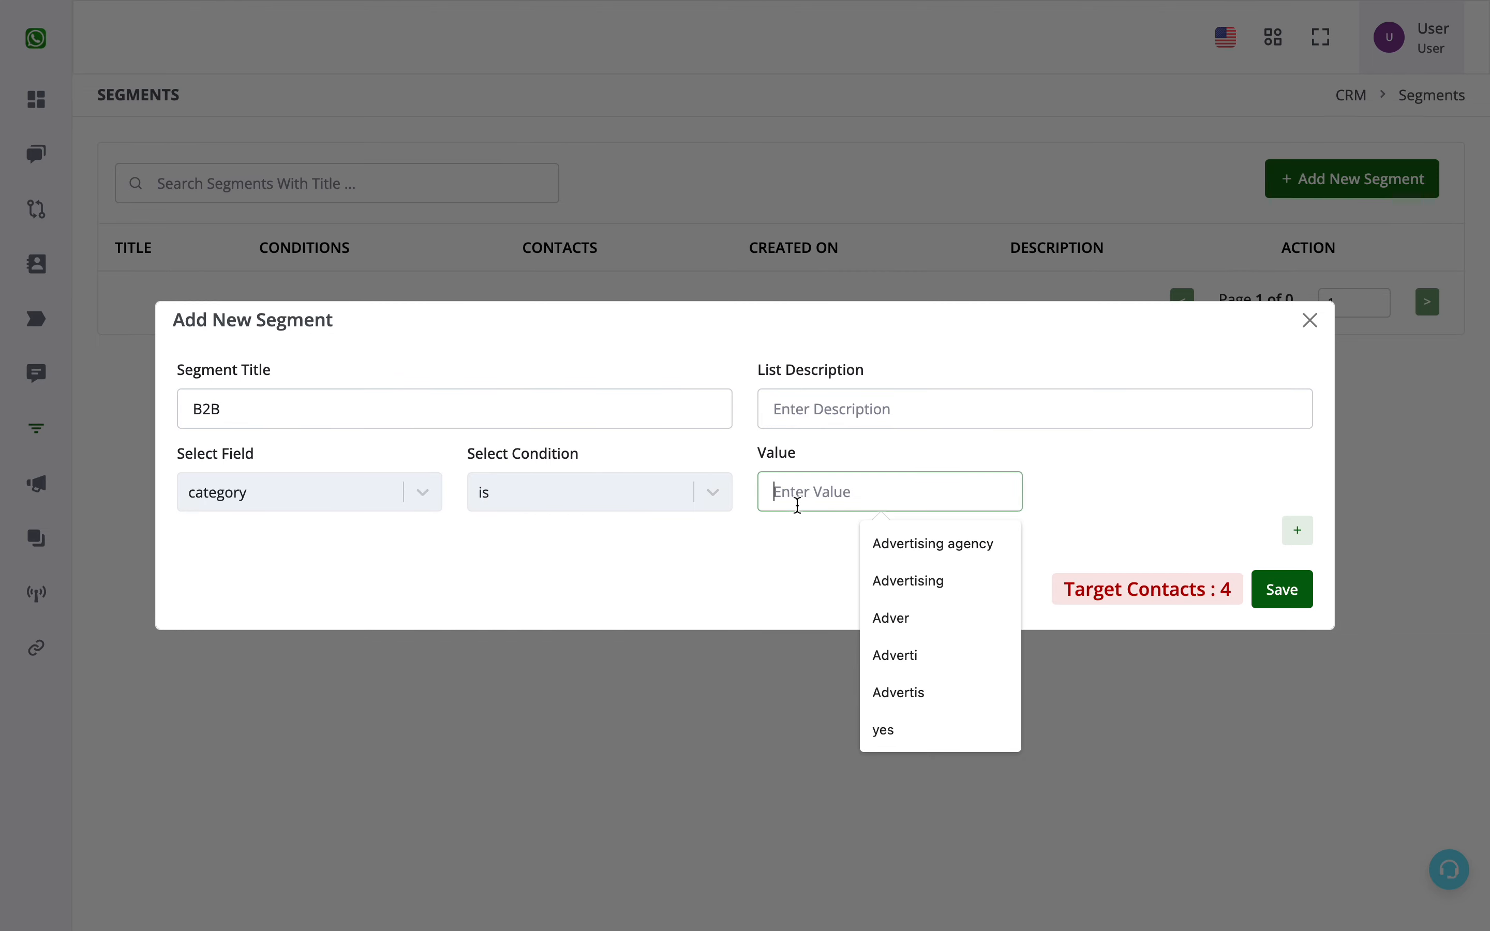
pyautogui.write('B2b')
pyautogui.press('BackSpace')
pyautogui.write('B')
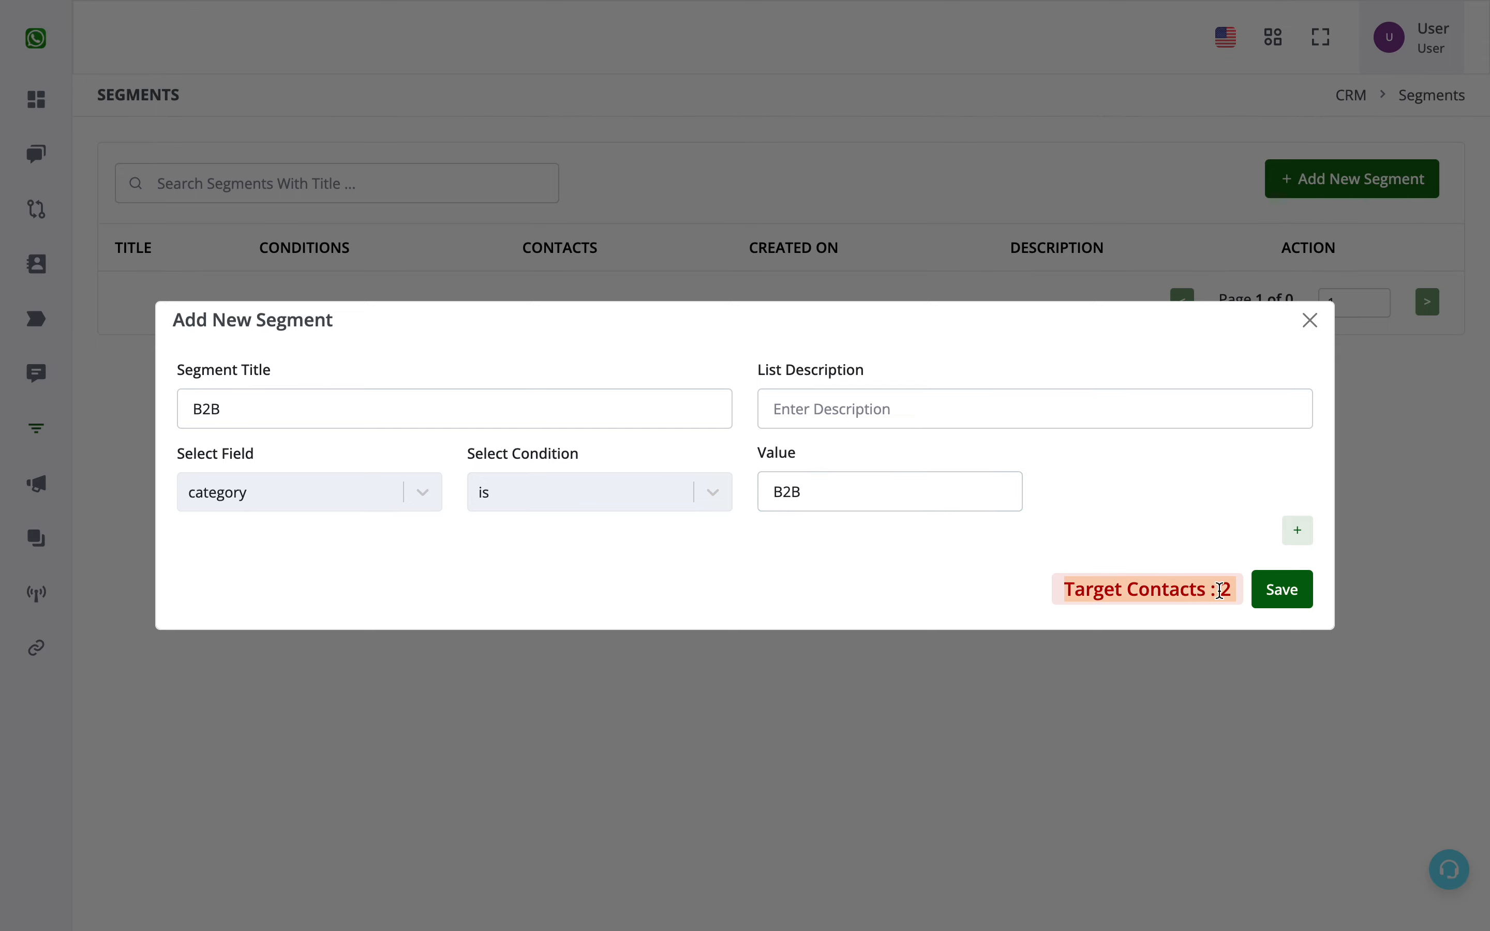
pyautogui.click(1280, 595)
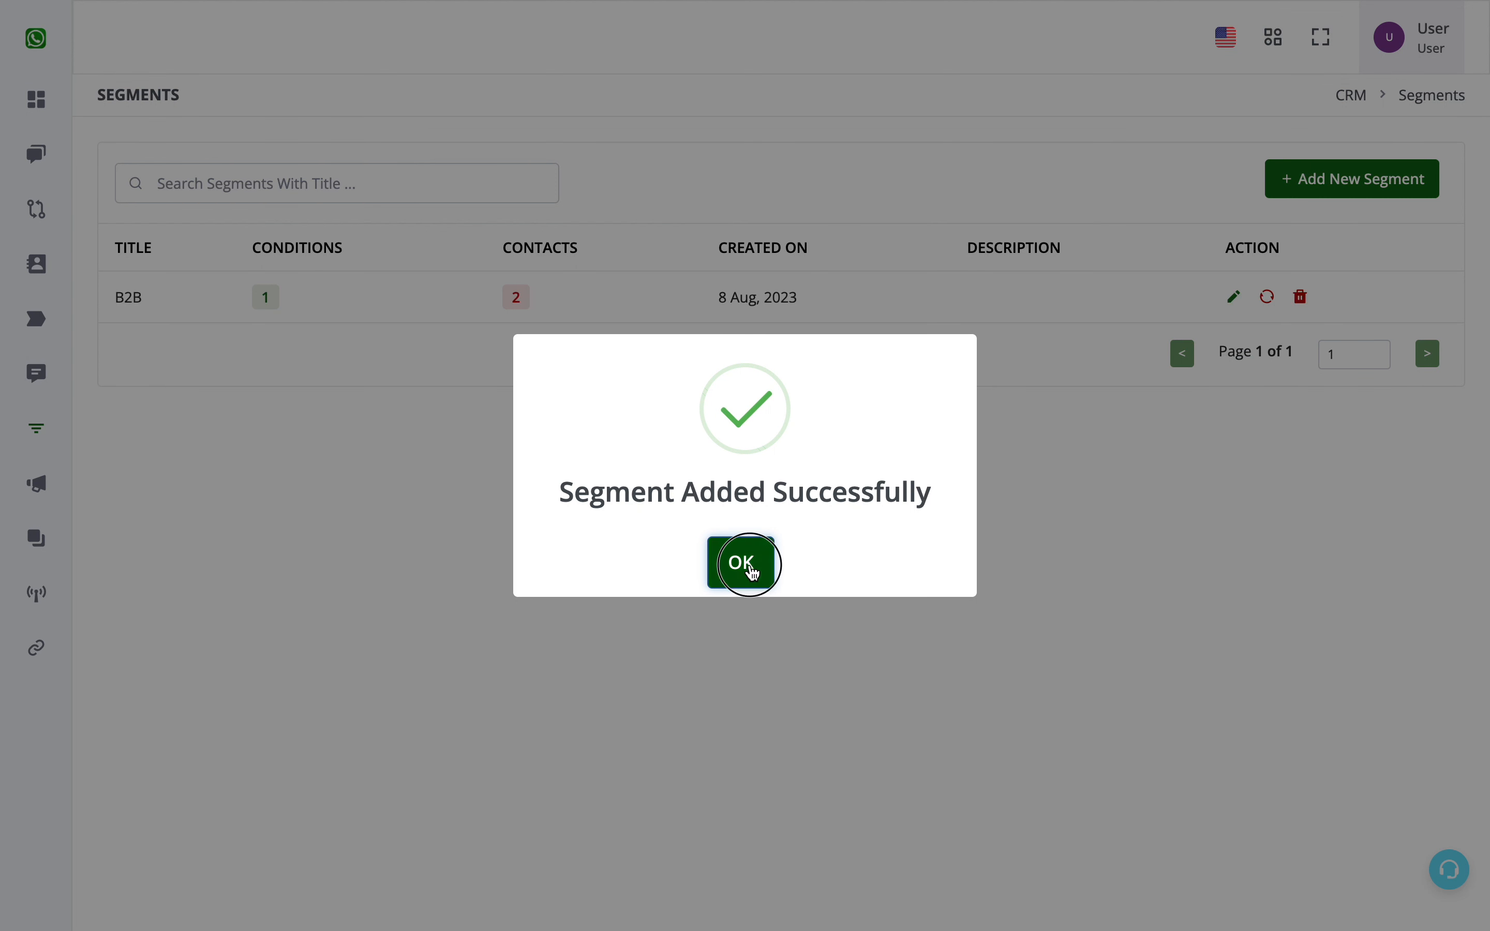
pyautogui.click(748, 562)
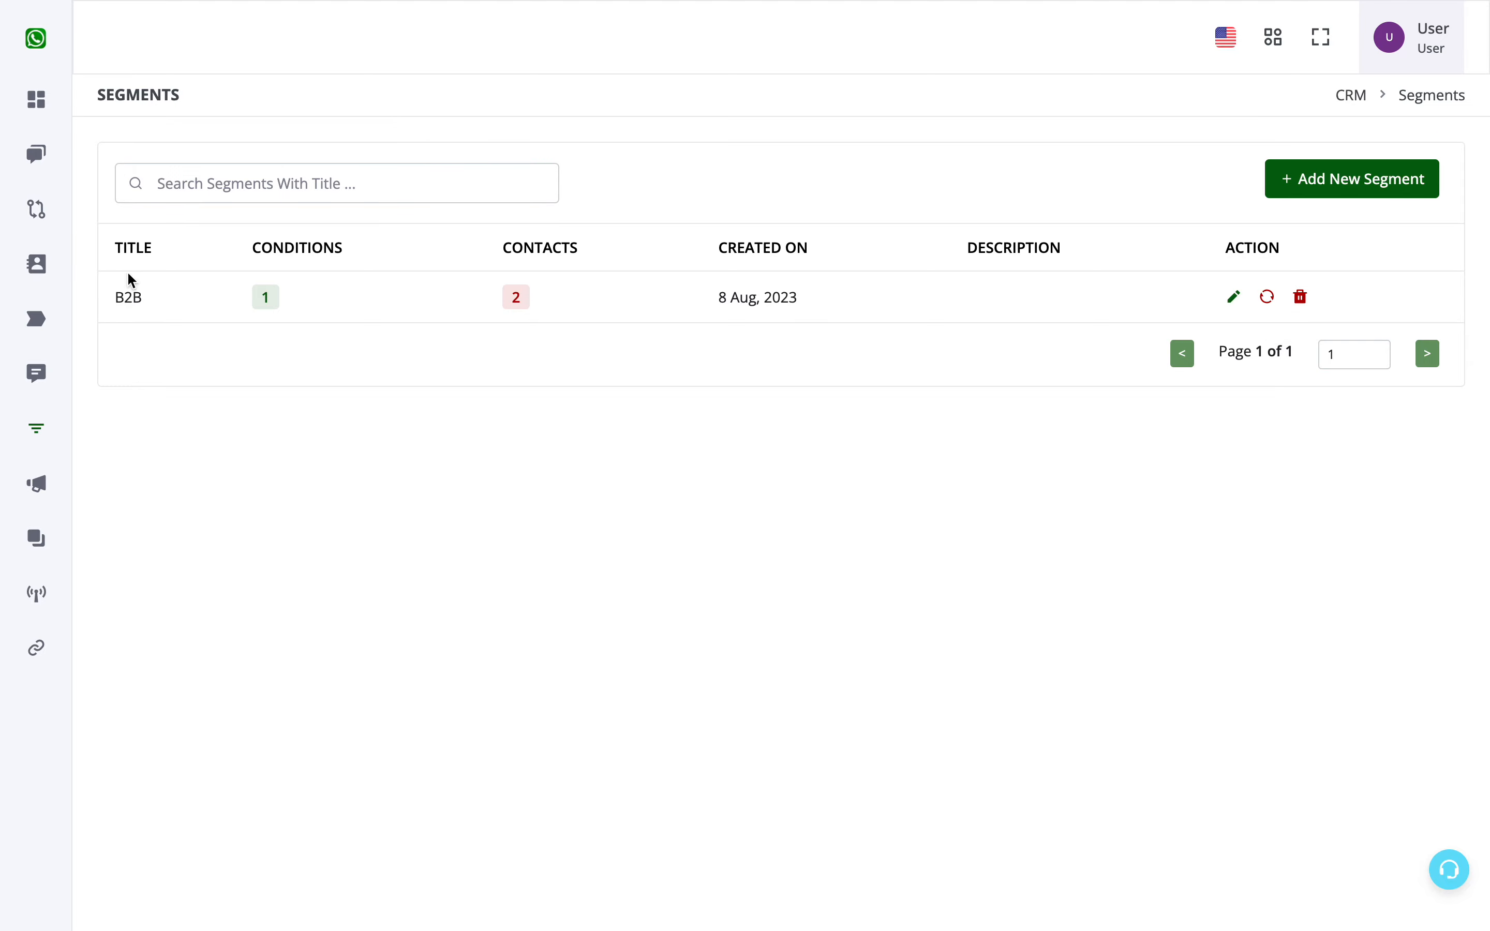
# Start another new segment and title it B2C
pyautogui.click(1292, 180)
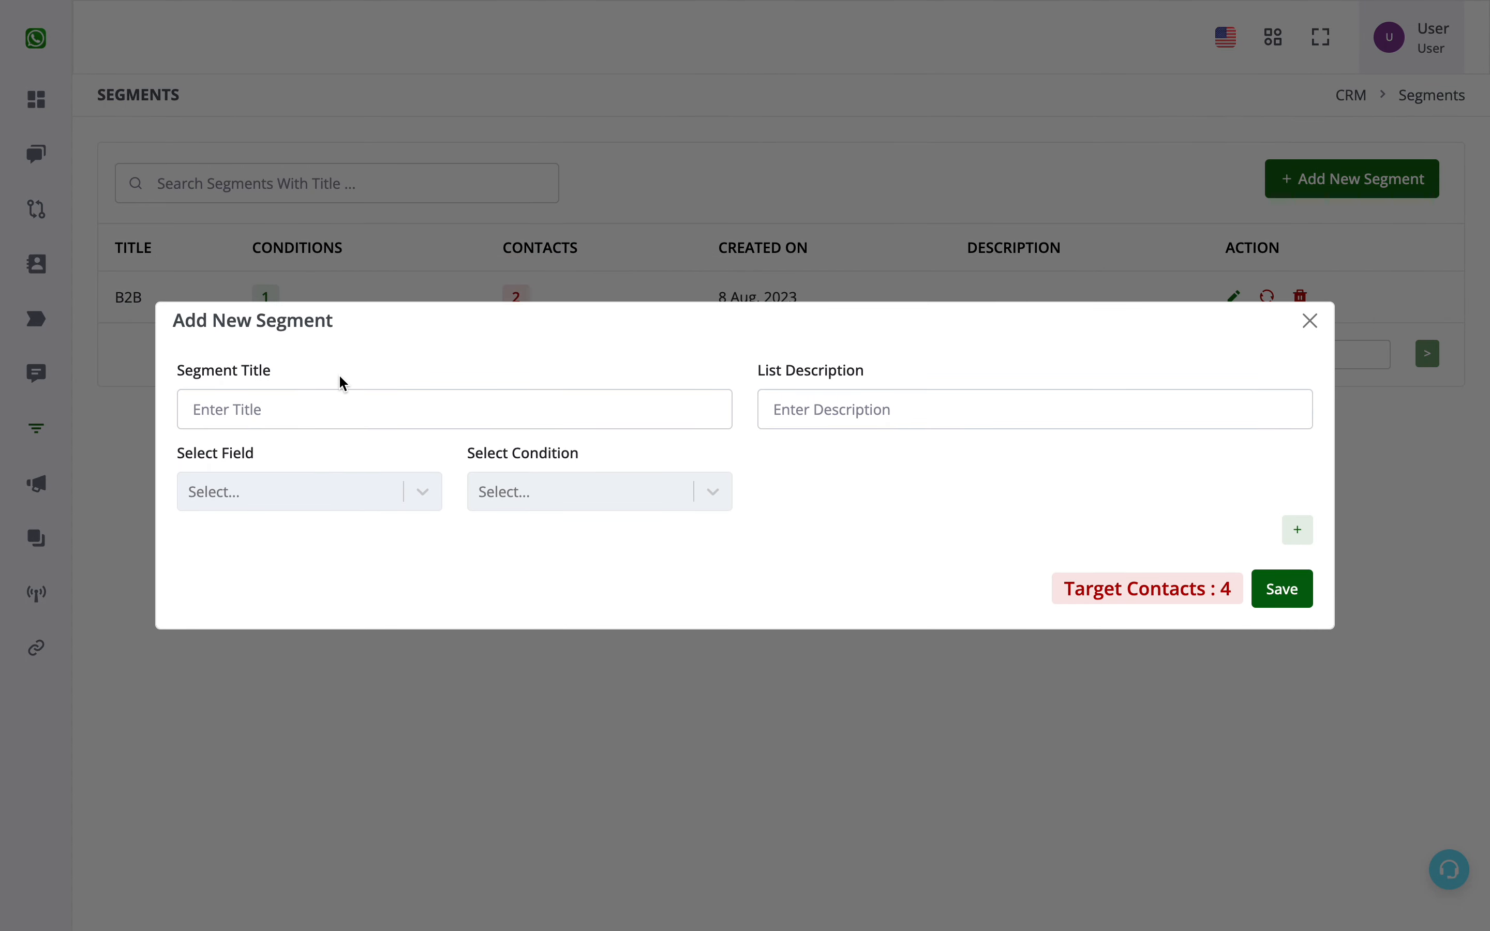
pyautogui.click(346, 408)
pyautogui.write('B2C')
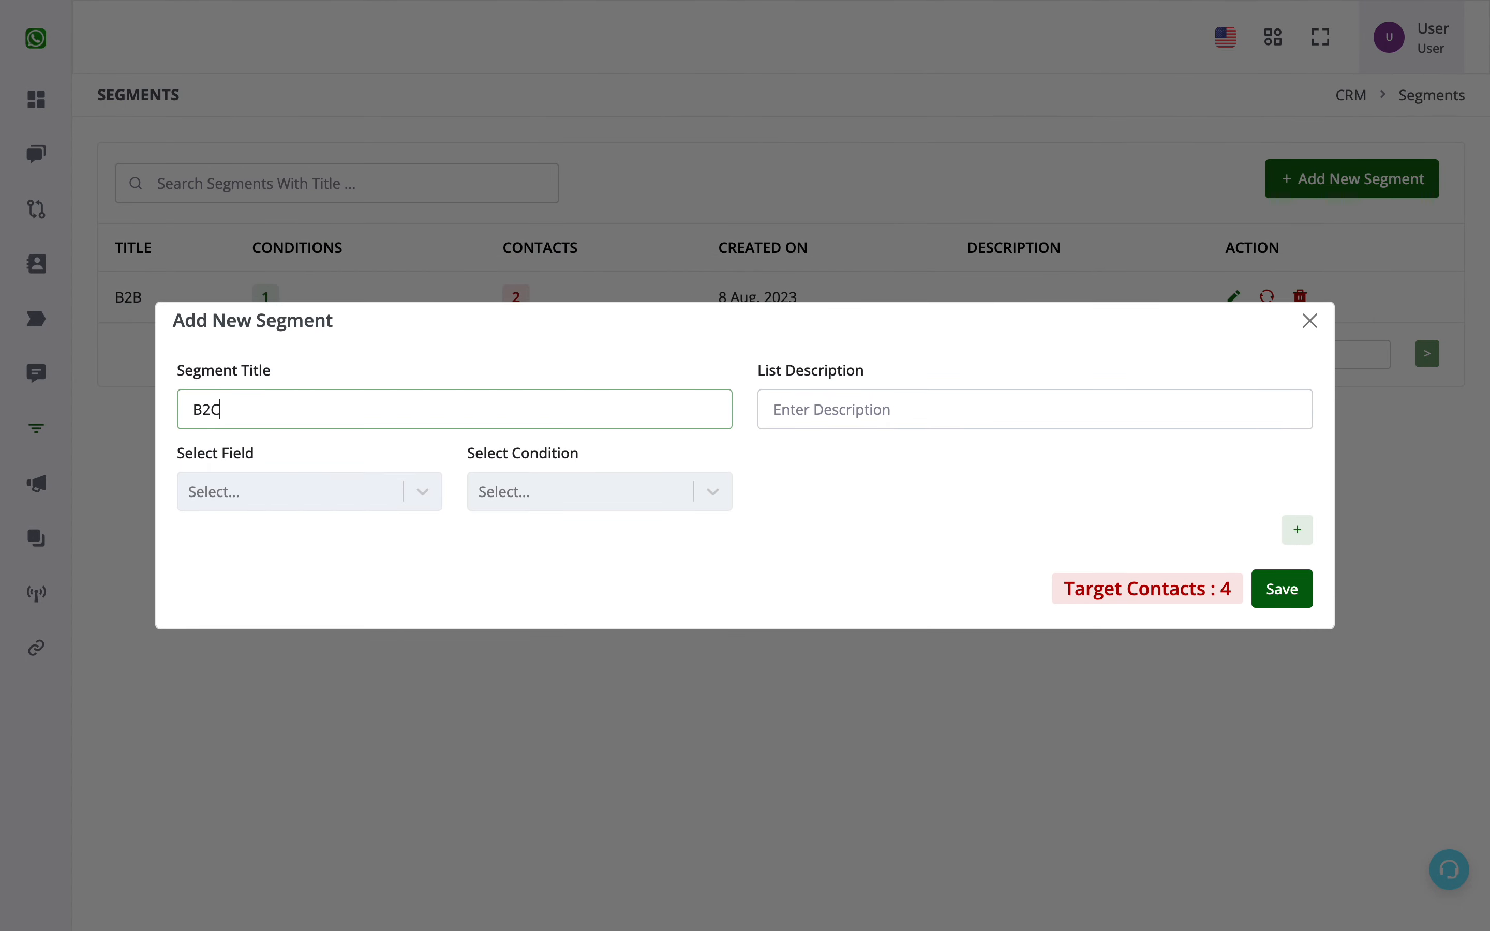
# Limit the B2C segment to contacts whose category is B2C and save it
pyautogui.click(356, 493)
pyautogui.scroll(-2, 279, 804)
pyautogui.click(279, 801)
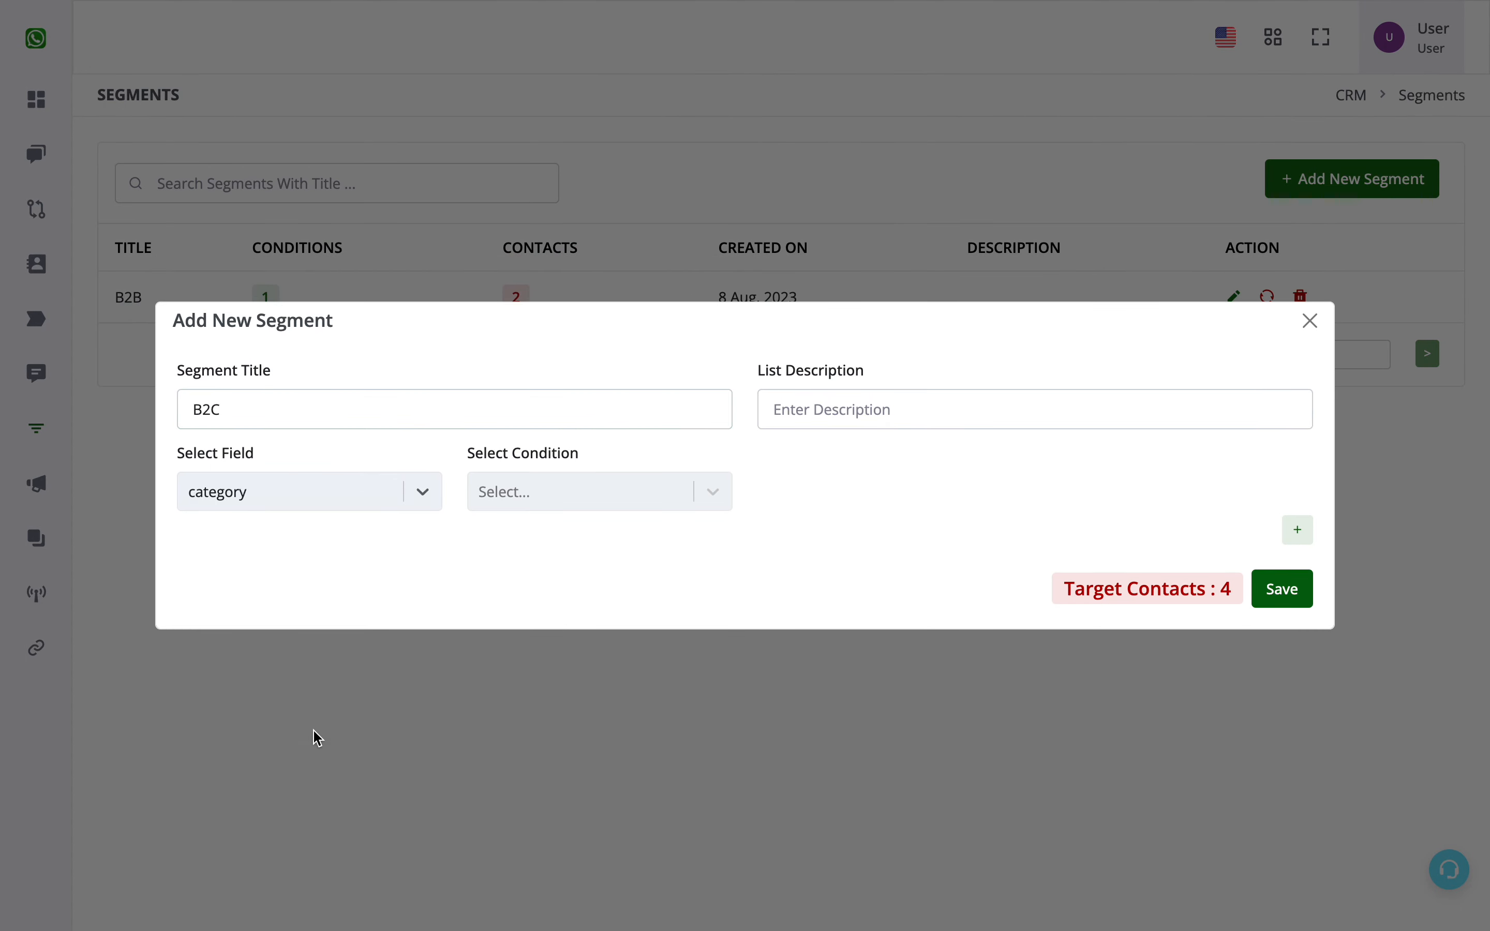
pyautogui.click(590, 506)
pyautogui.click(555, 759)
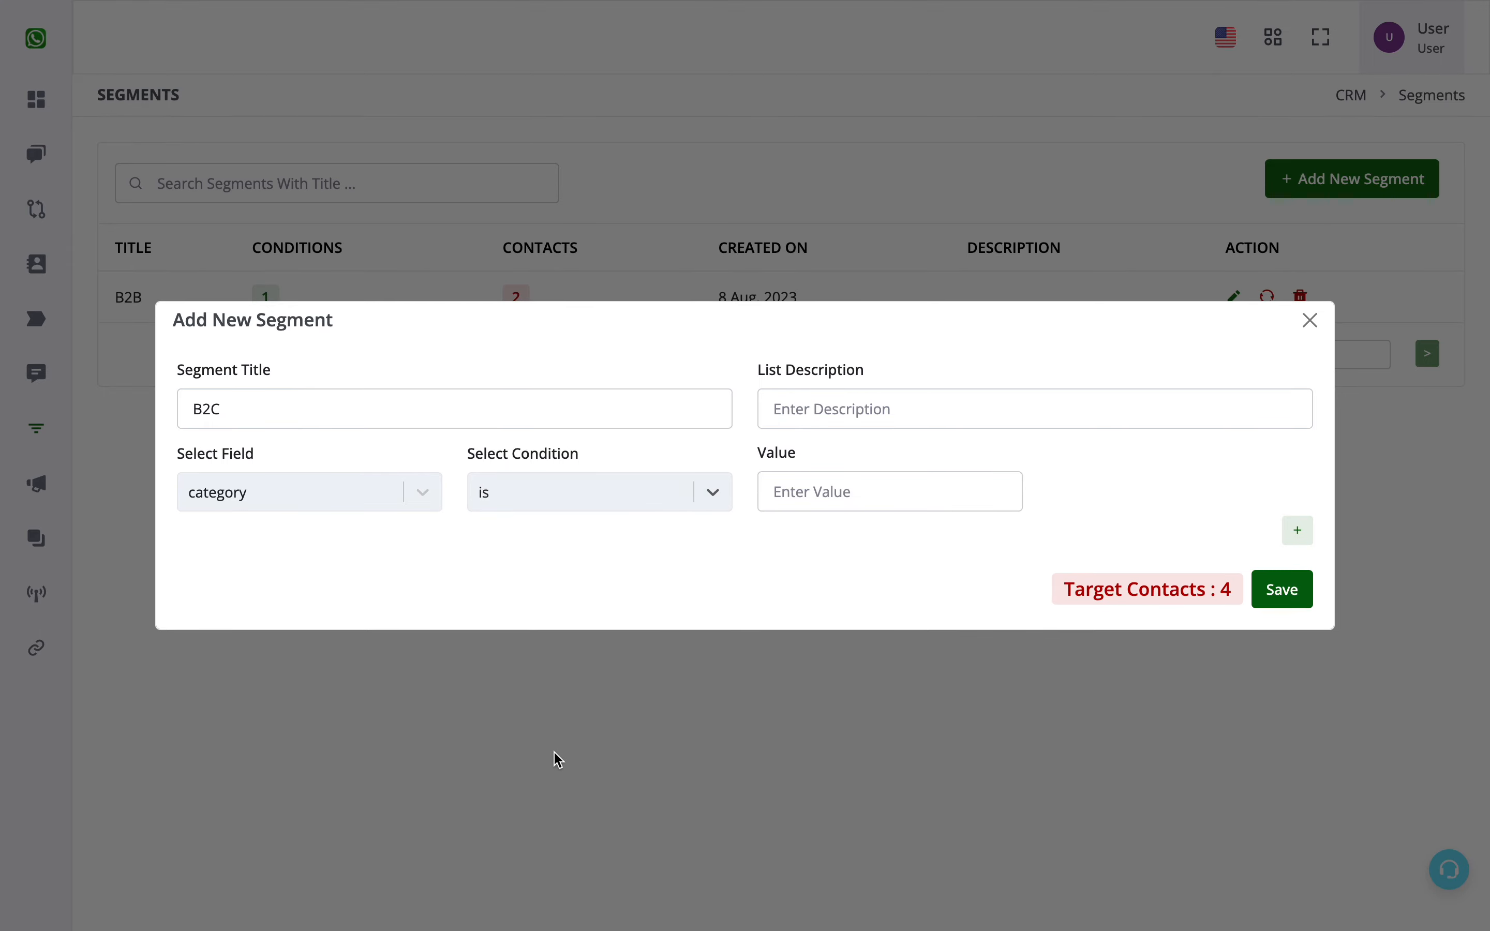
pyautogui.click(908, 489)
pyautogui.write('B2C')
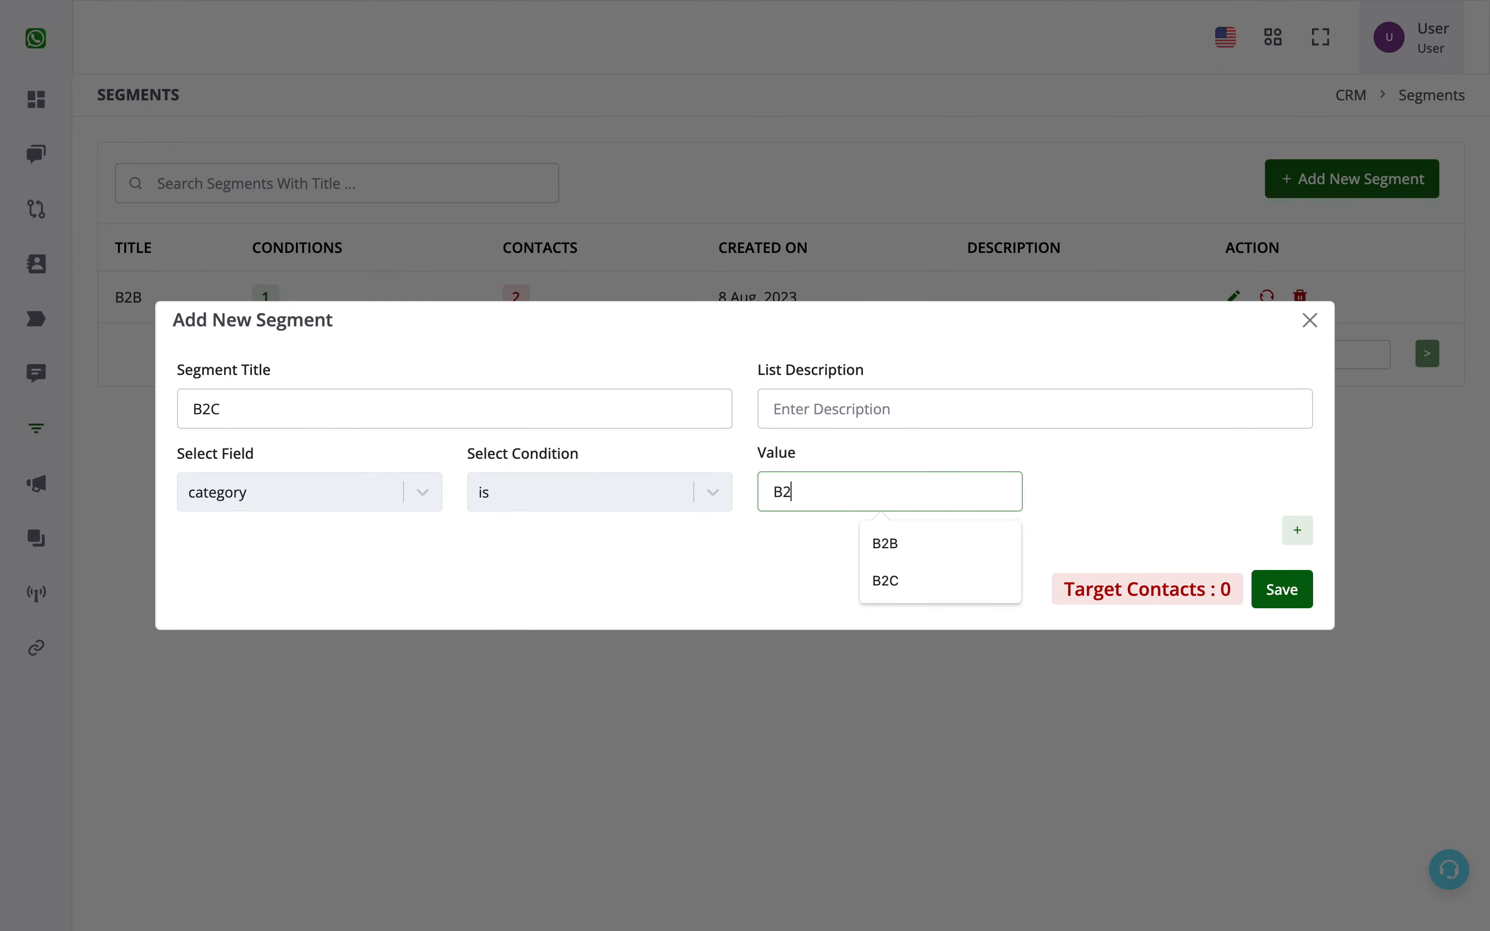
pyautogui.click(1288, 591)
pyautogui.click(765, 566)
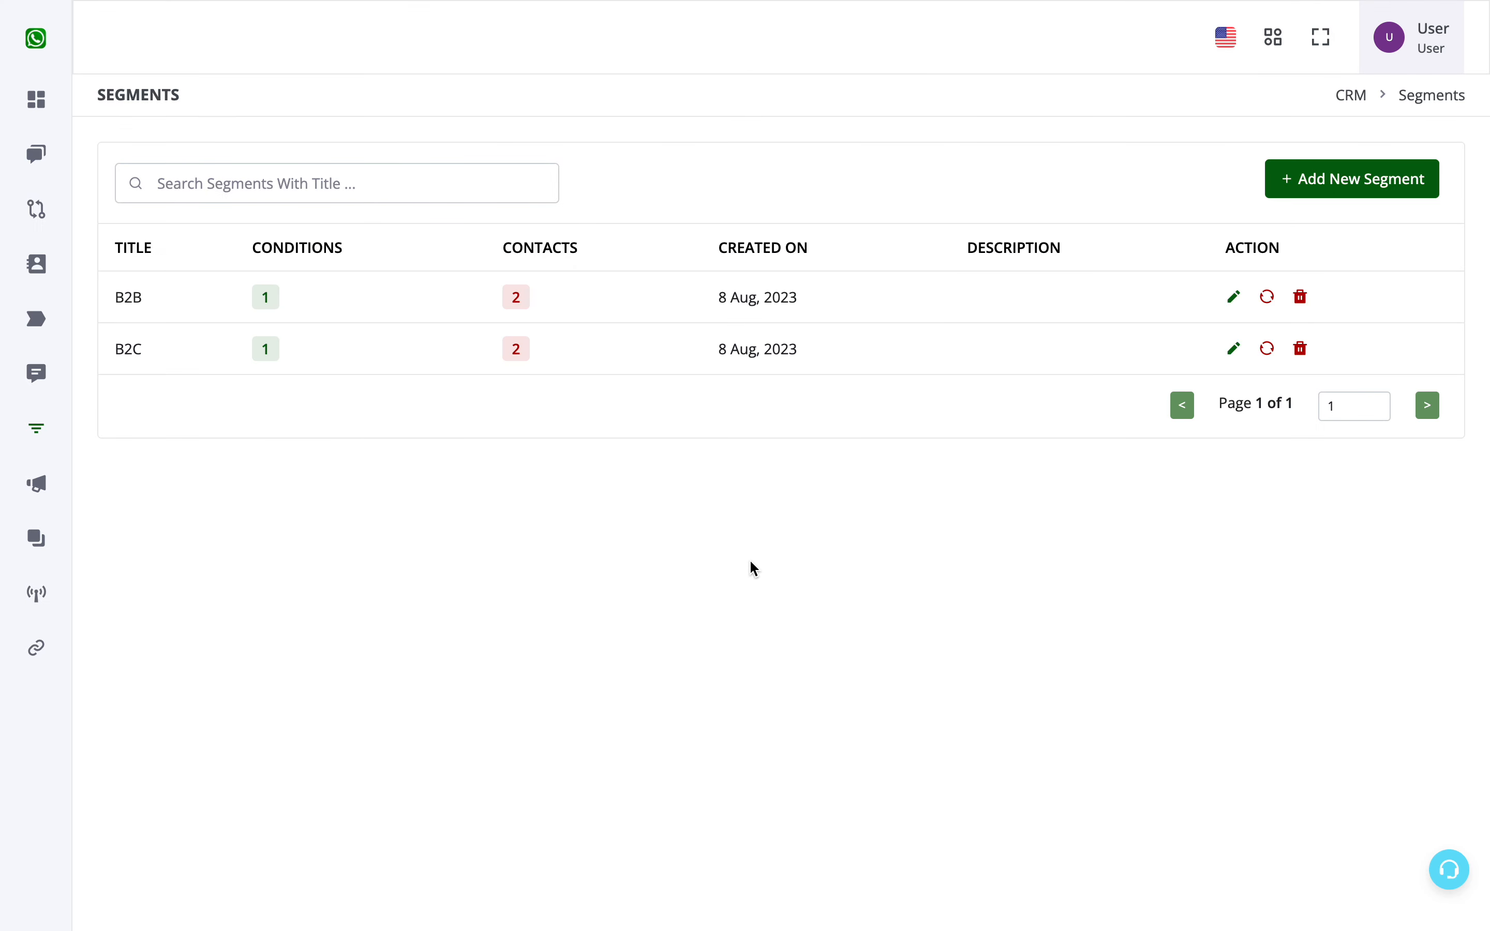
# Start a third segment with a first condition that the category is B2B
pyautogui.click(1324, 192)
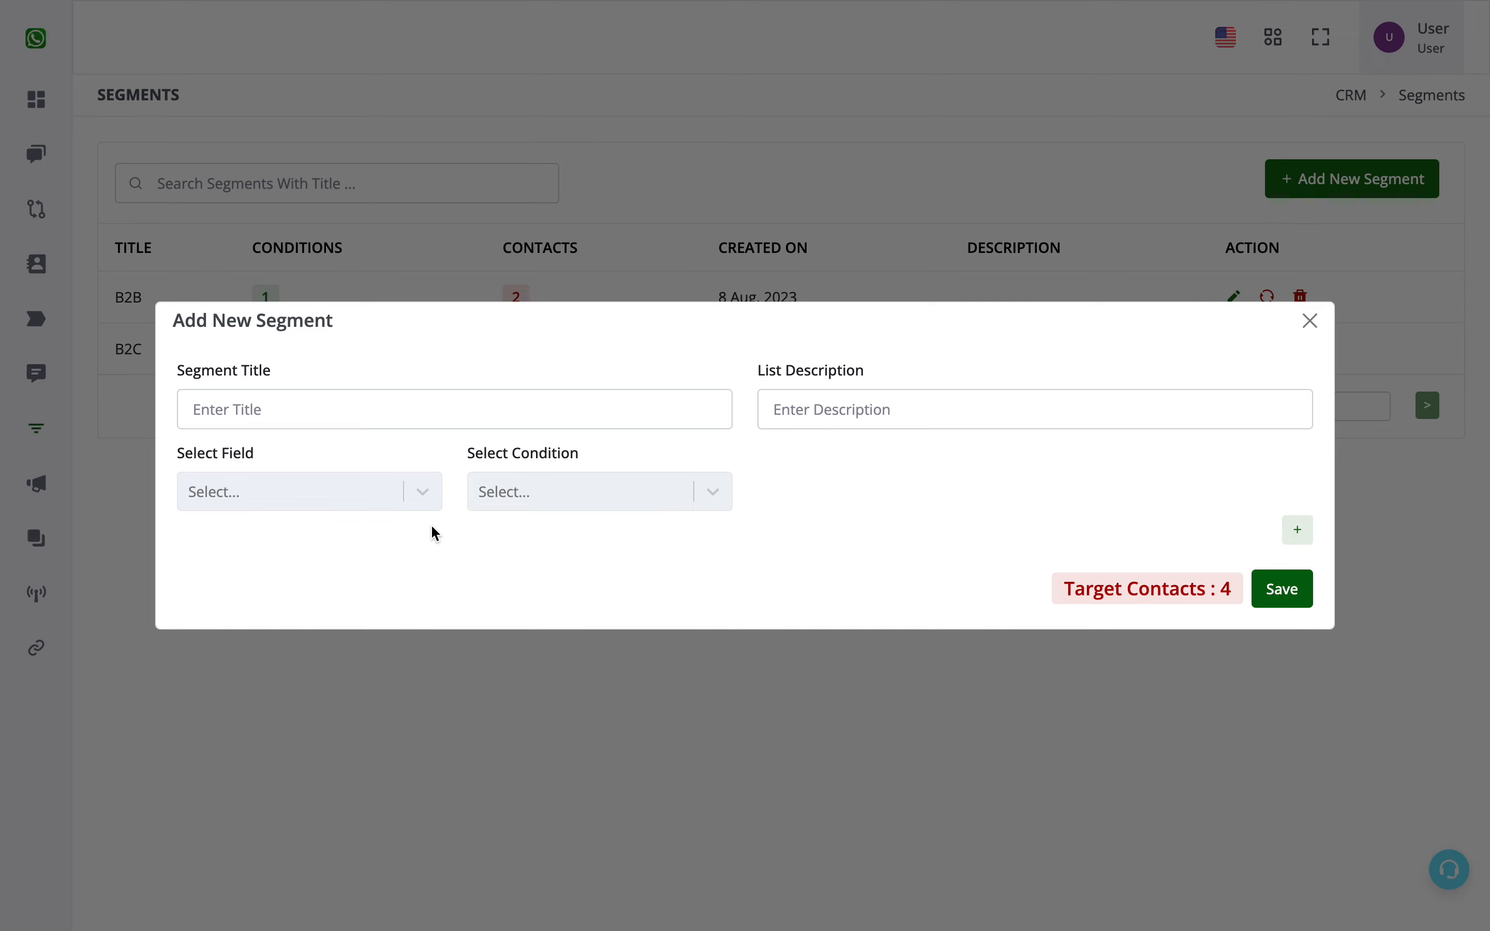
pyautogui.click(407, 493)
pyautogui.scroll(-1, 340, 700)
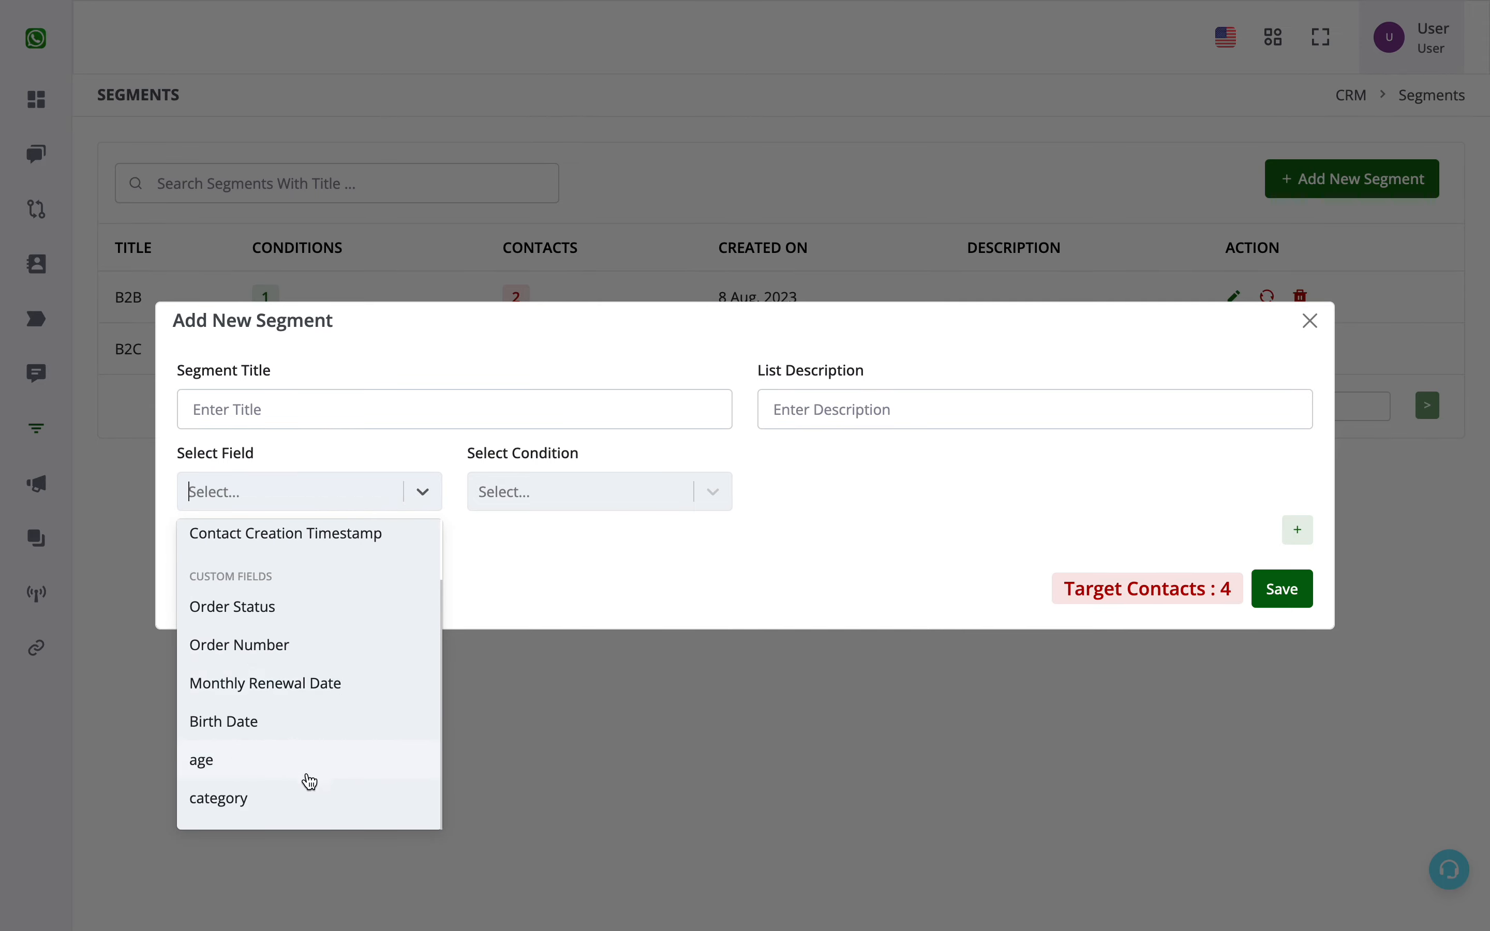
pyautogui.click(310, 799)
pyautogui.click(635, 505)
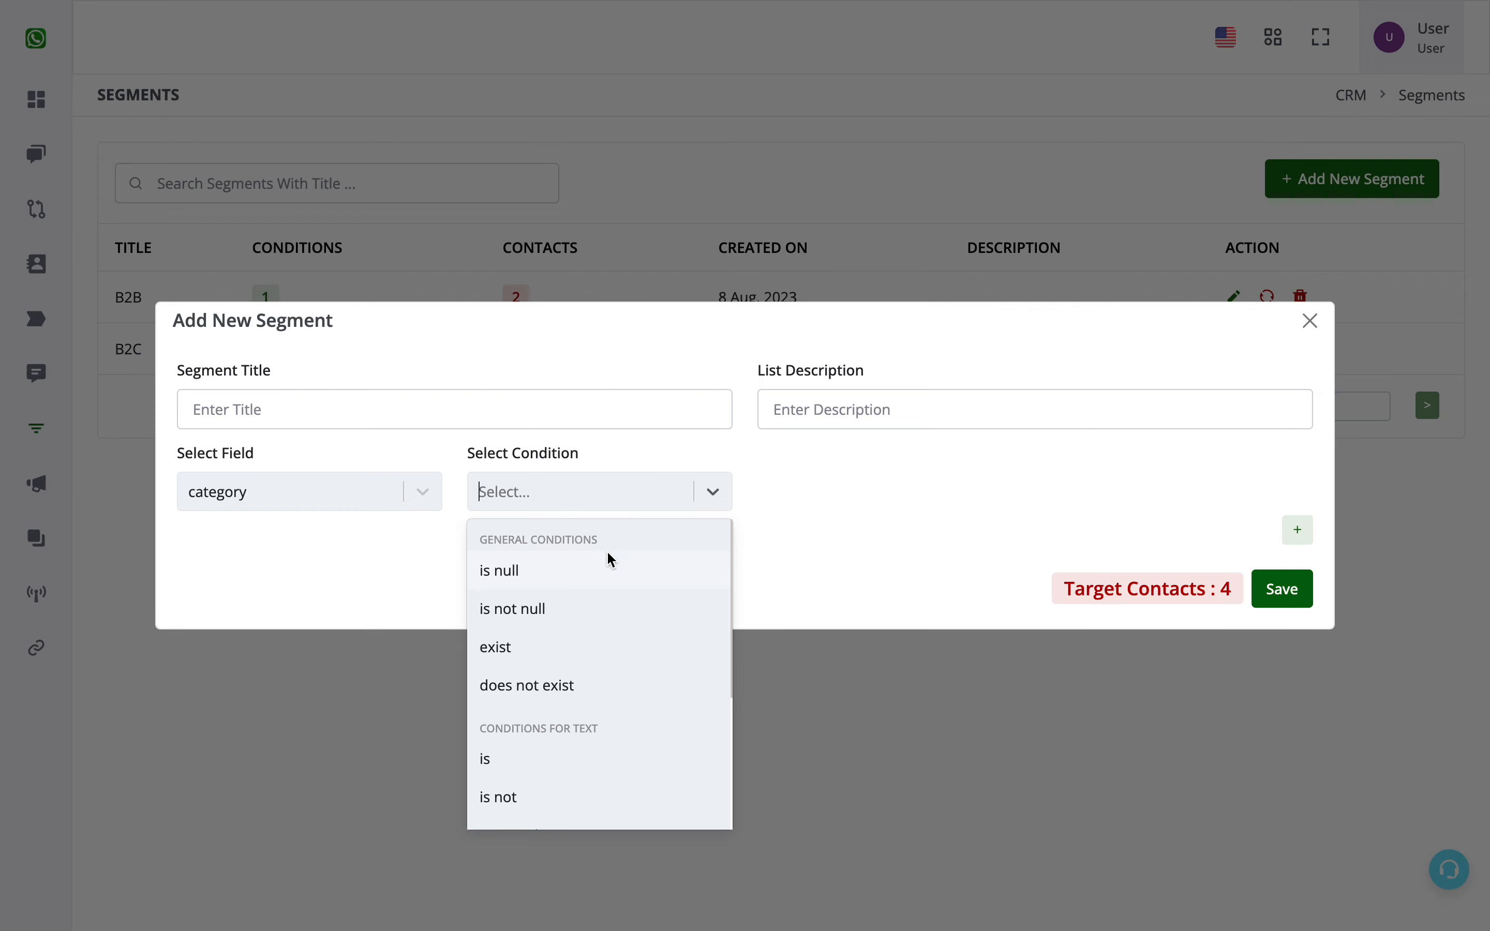
pyautogui.click(540, 755)
pyautogui.click(892, 492)
pyautogui.write('B2B')
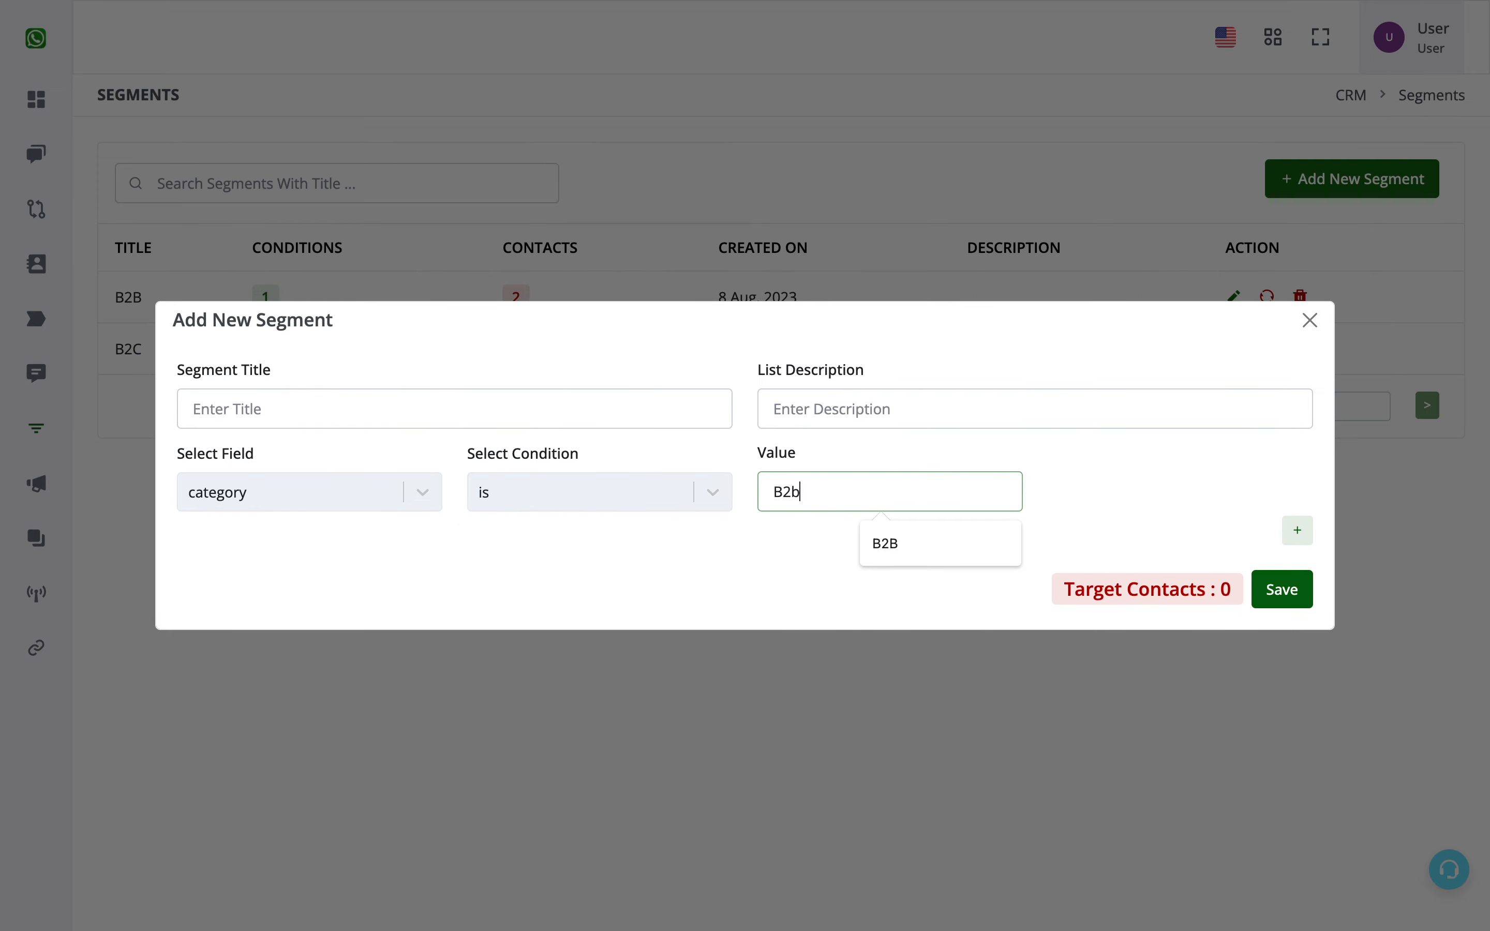
pyautogui.press('BackSpace')
pyautogui.write('B')
# Add a second condition to the new segment and join it to the first with the OR operator
pyautogui.click(1287, 531)
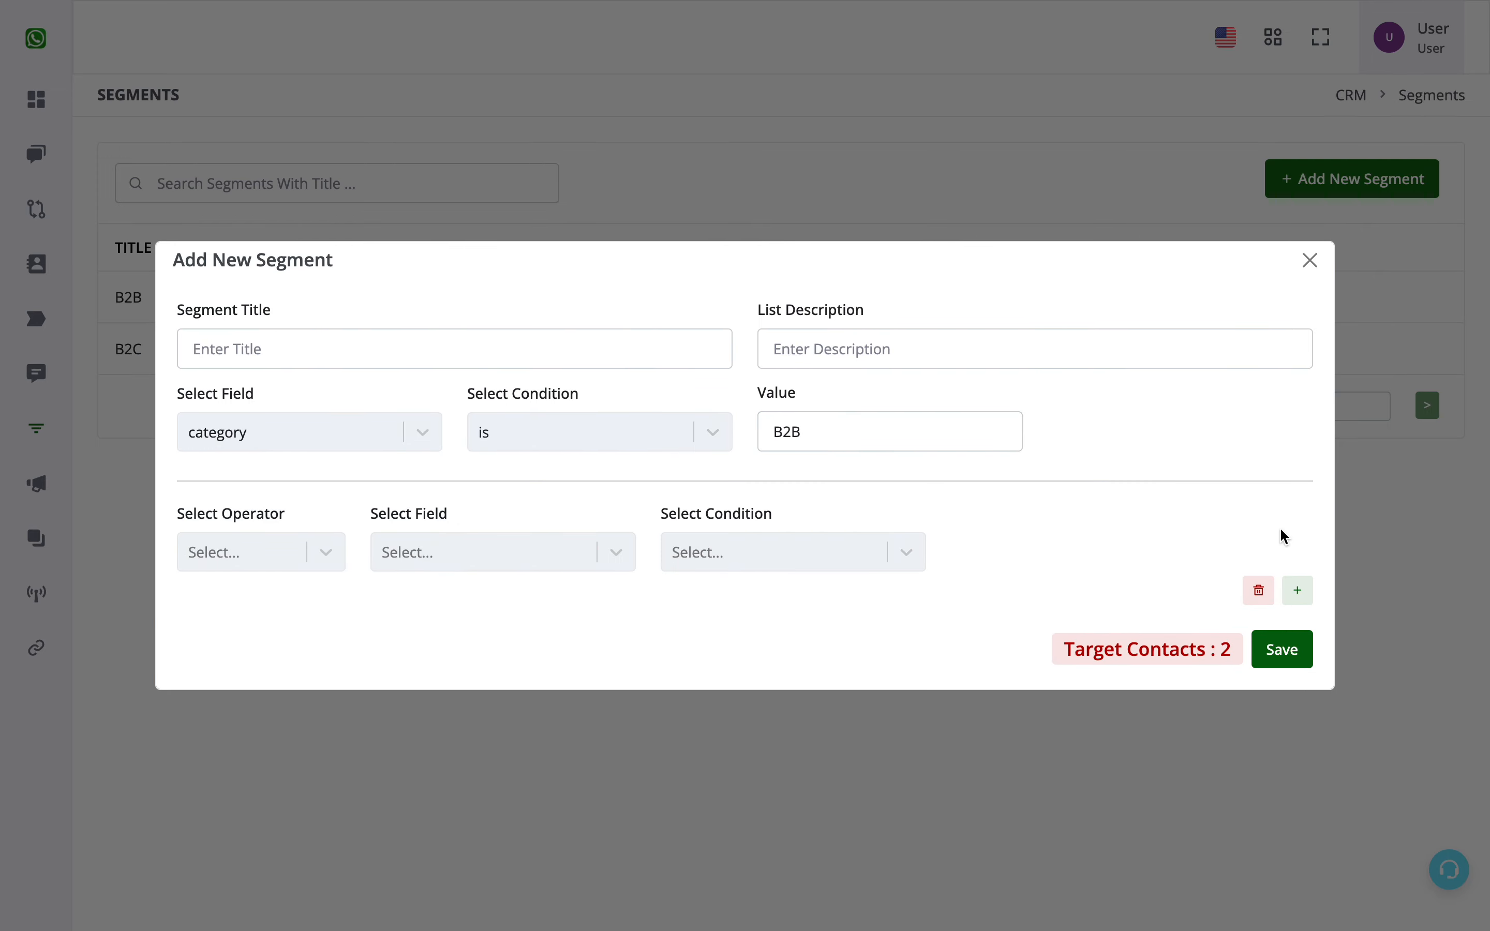
pyautogui.click(224, 550)
pyautogui.click(243, 605)
pyautogui.click(482, 554)
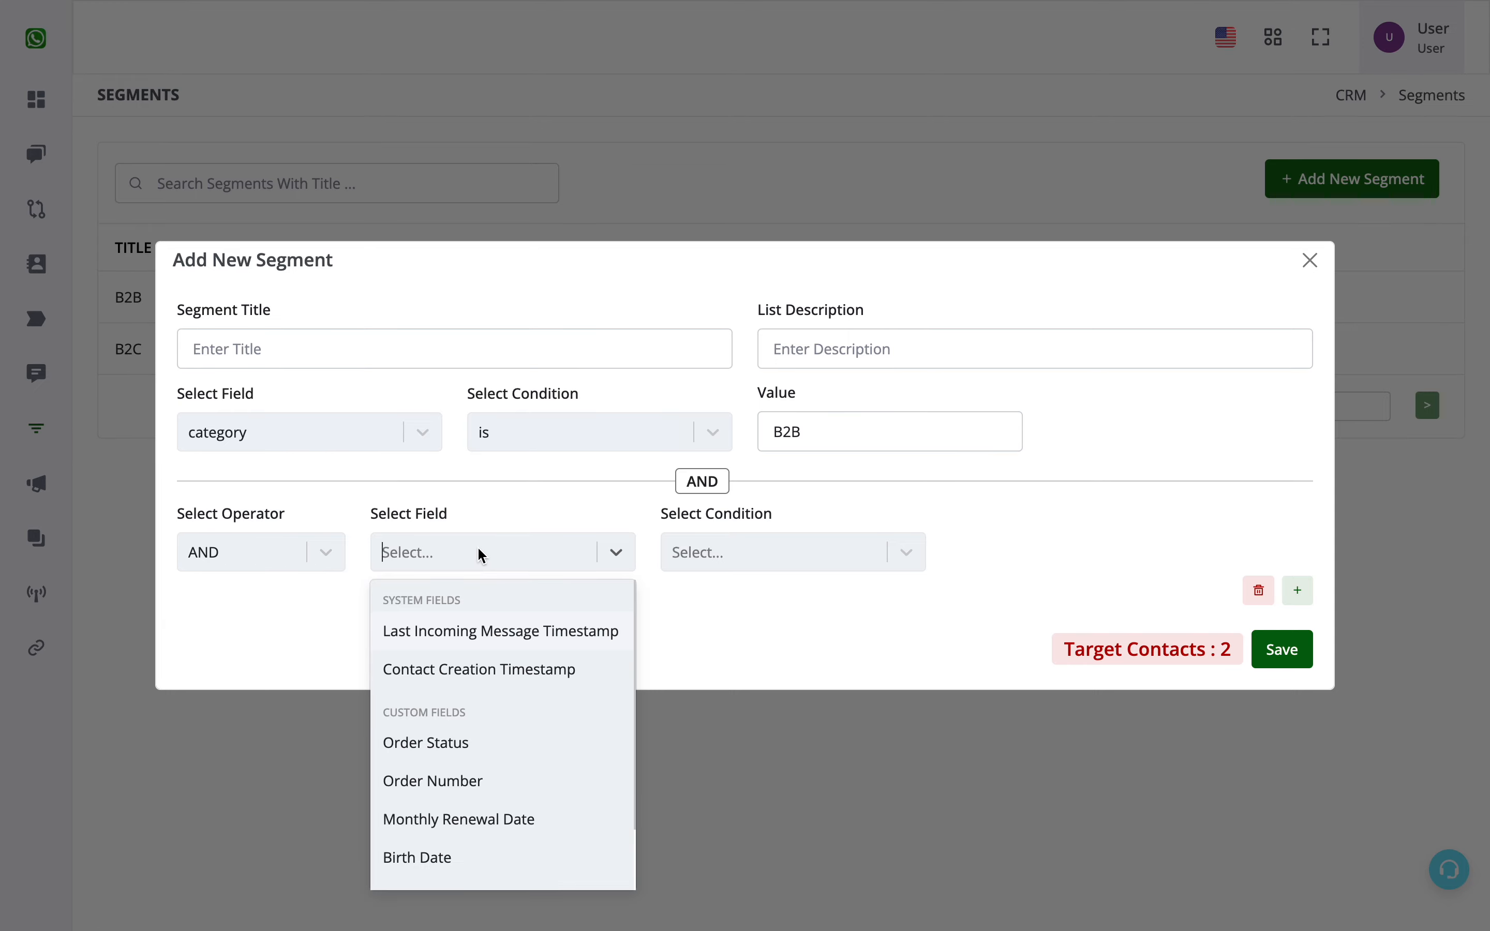
pyautogui.click(274, 566)
pyautogui.click(259, 653)
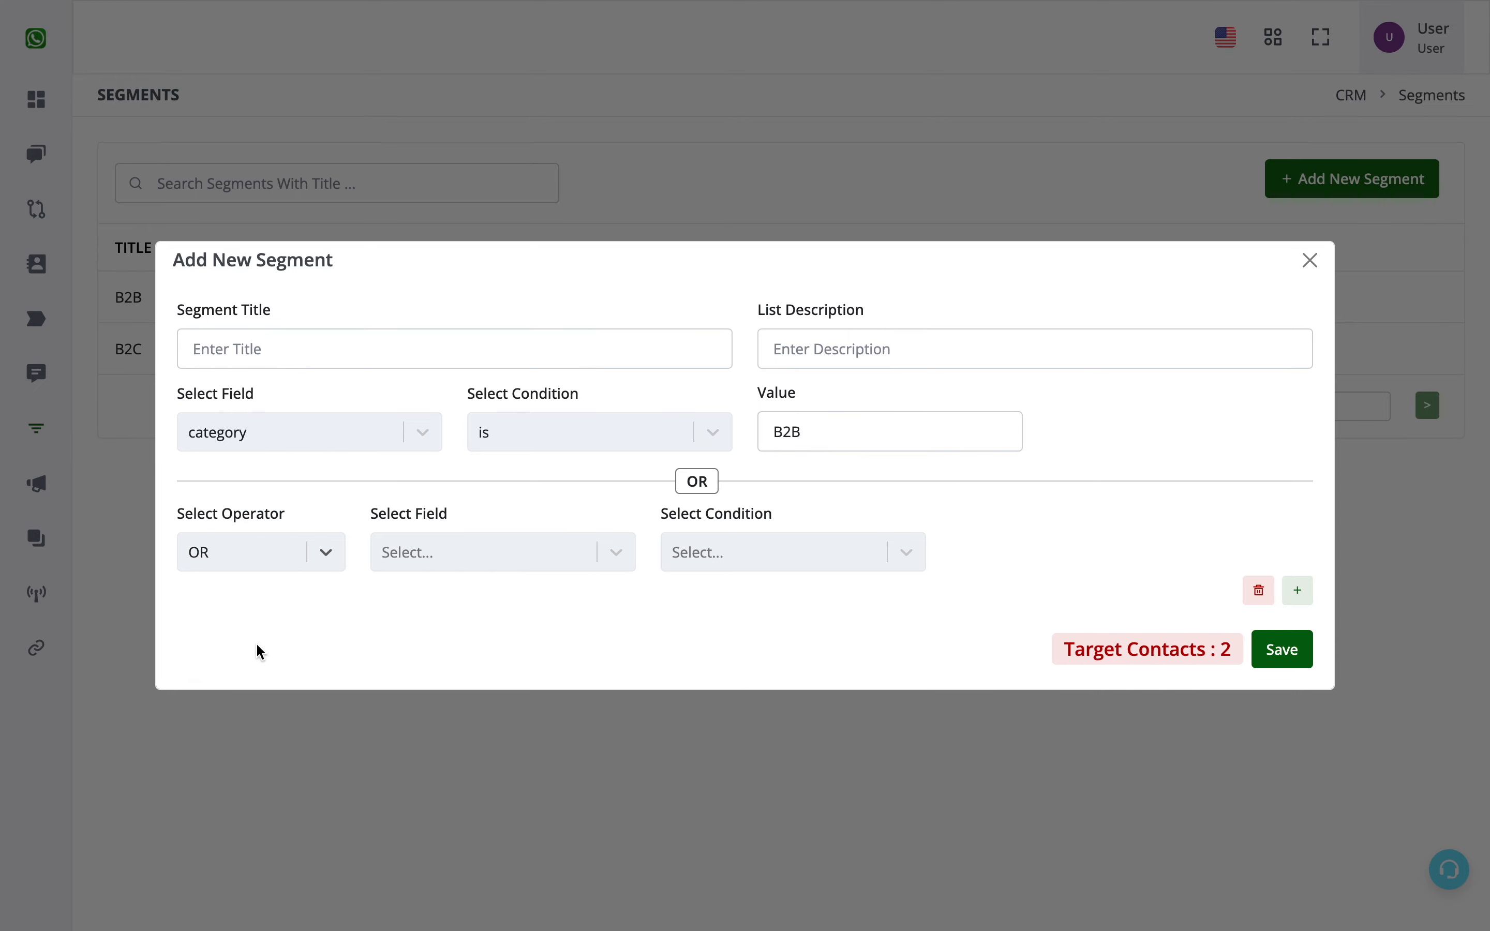
# Define the segment's second condition as category is B2C
pyautogui.click(477, 557)
pyautogui.scroll(-1, 517, 856)
pyautogui.scroll(-1, 518, 856)
pyautogui.click(475, 862)
pyautogui.click(708, 554)
pyautogui.click(678, 819)
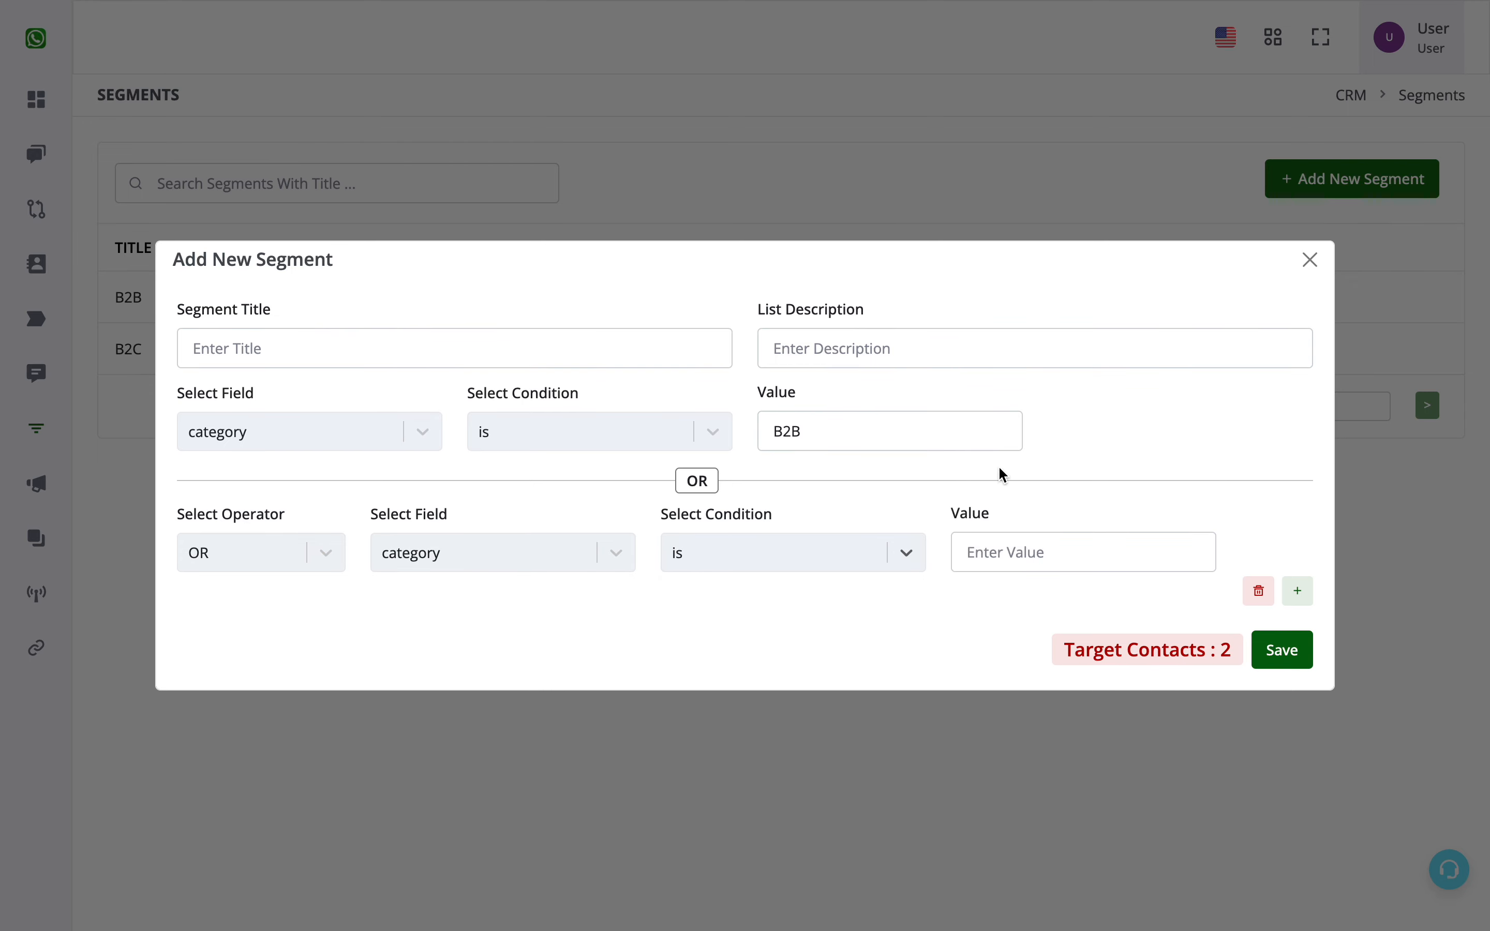
pyautogui.click(1010, 549)
pyautogui.write('B2')
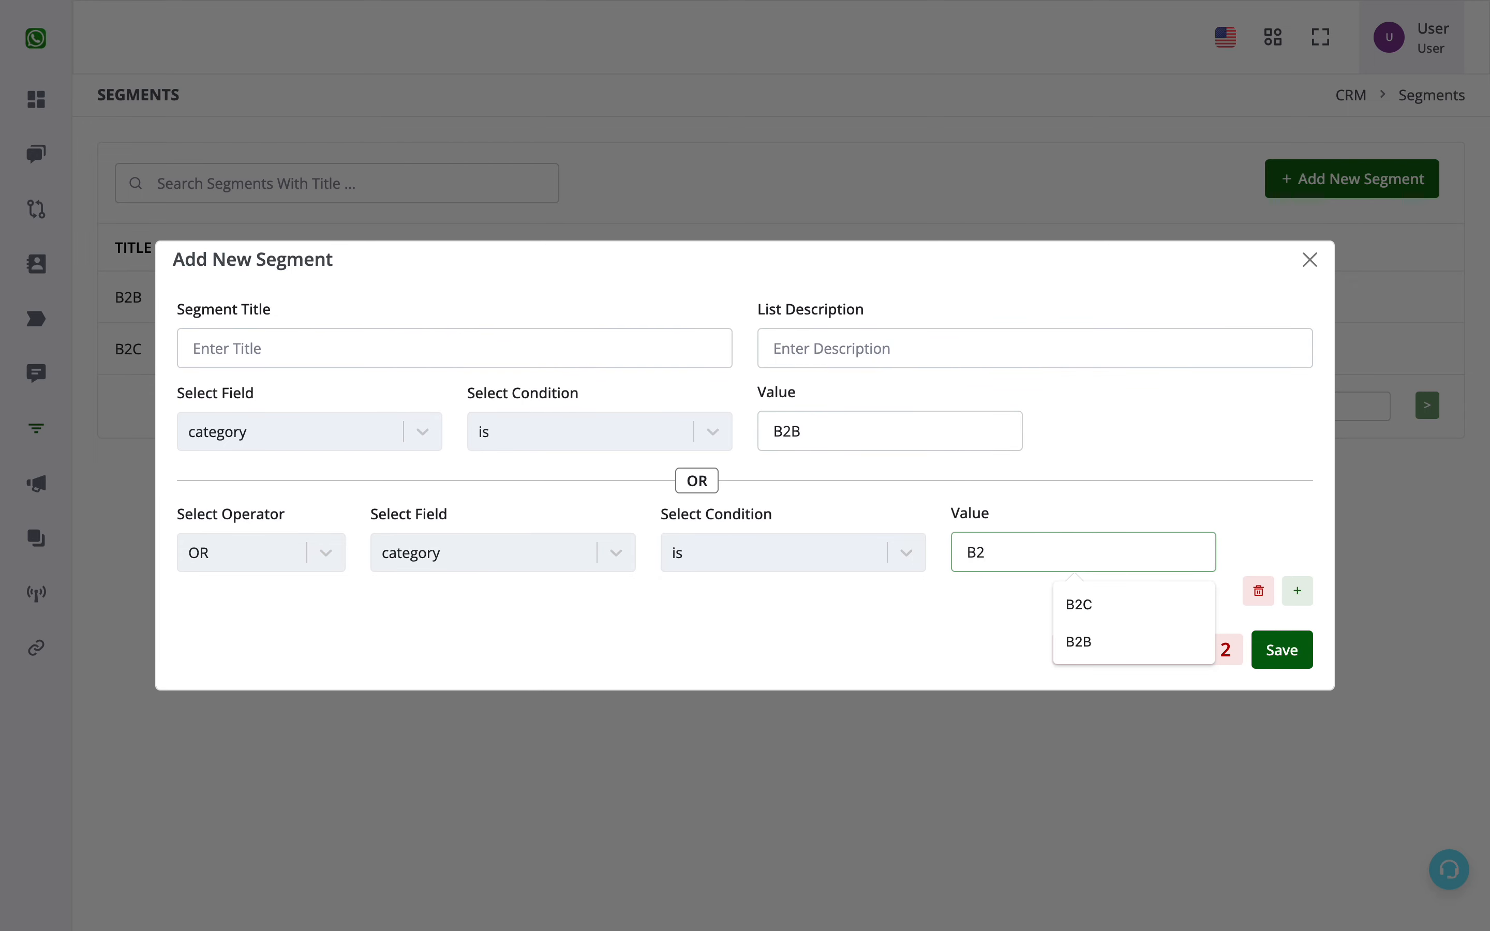
pyautogui.write('C')
pyautogui.click(1000, 631)
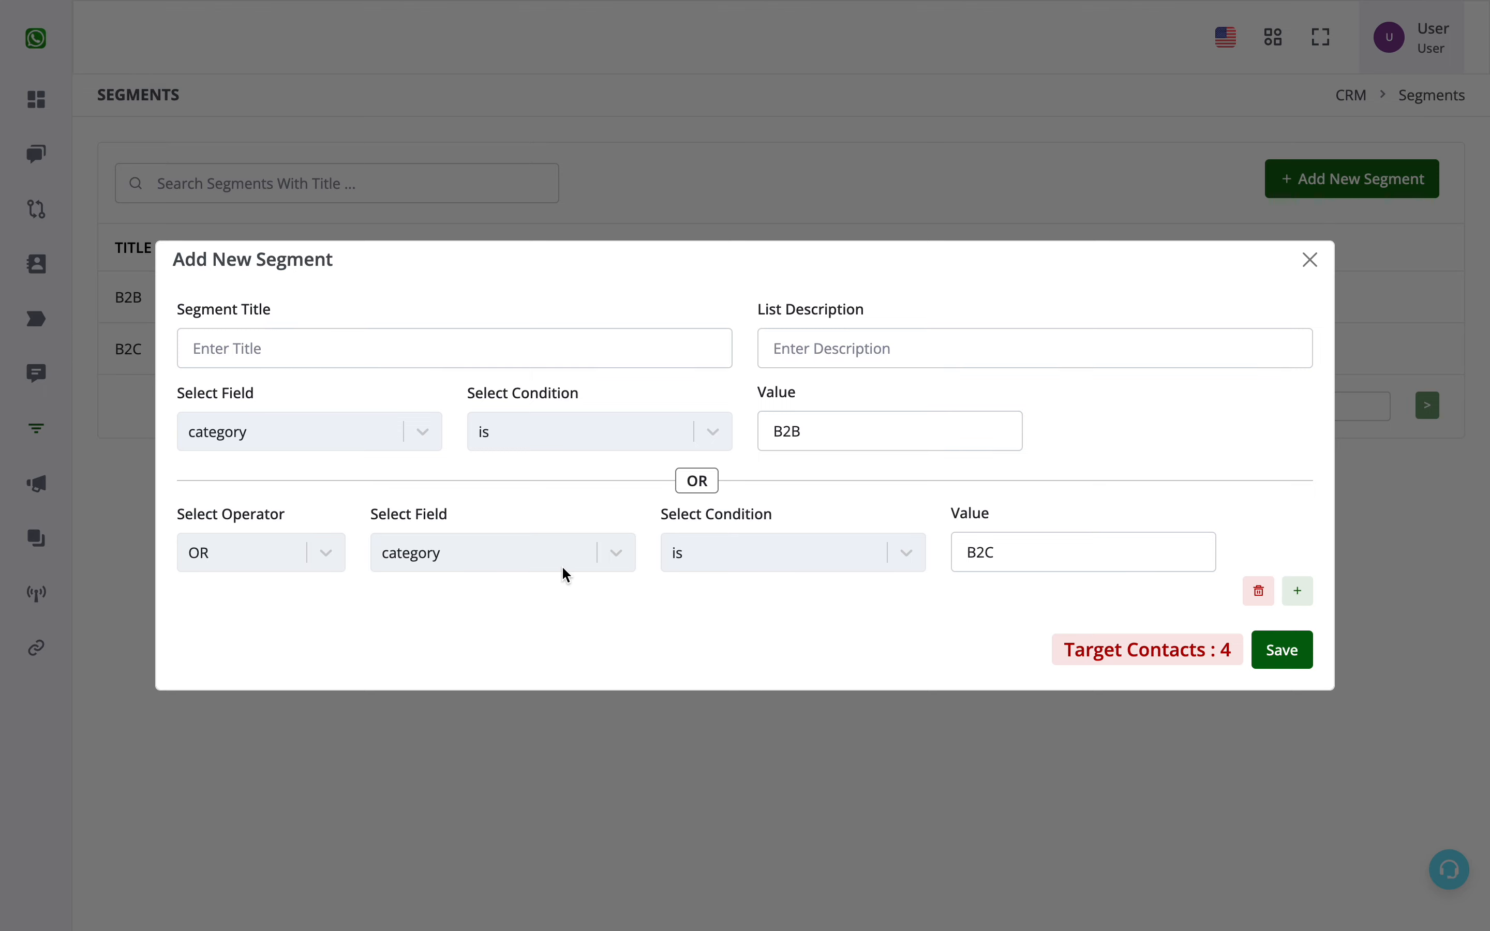
# Title the combined segment "B2B and B2C" and save it
pyautogui.click(272, 350)
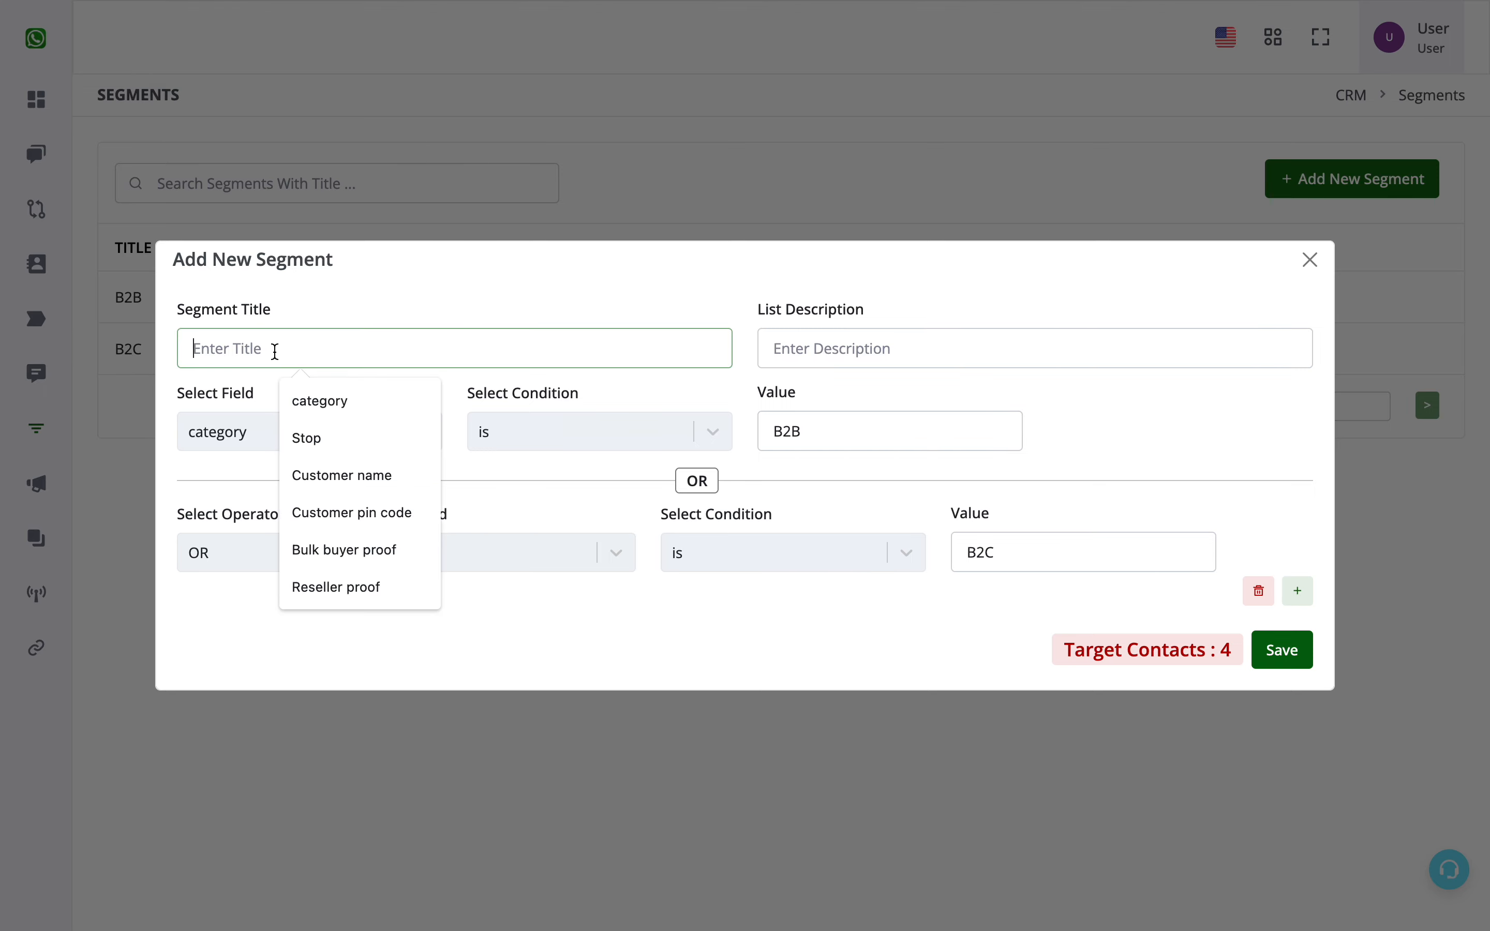
pyautogui.write('B2B and B2C')
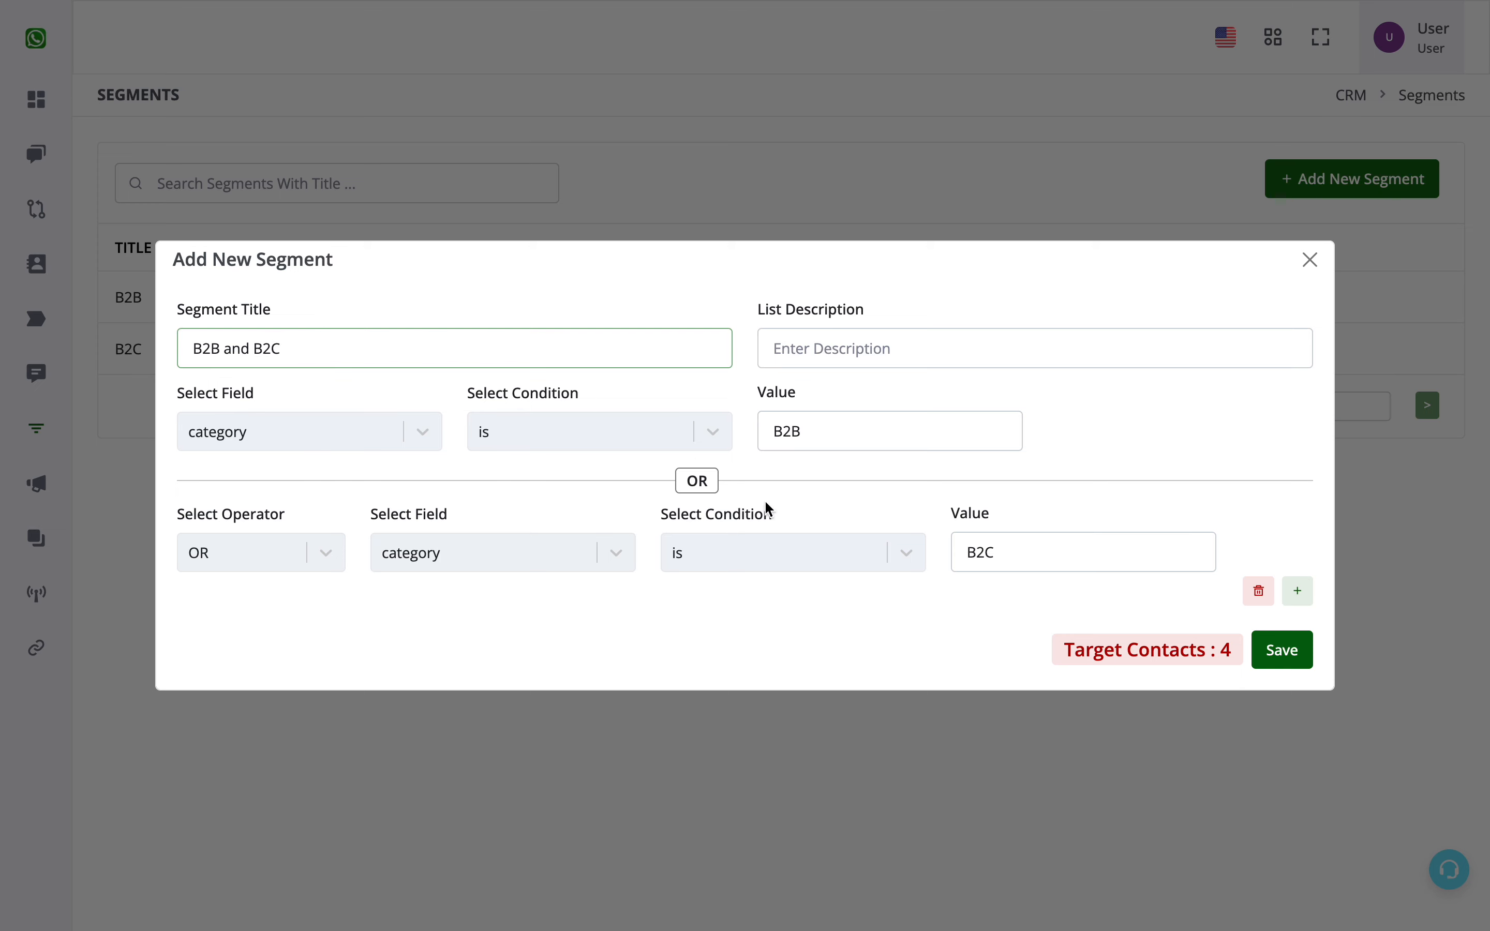
pyautogui.click(1280, 659)
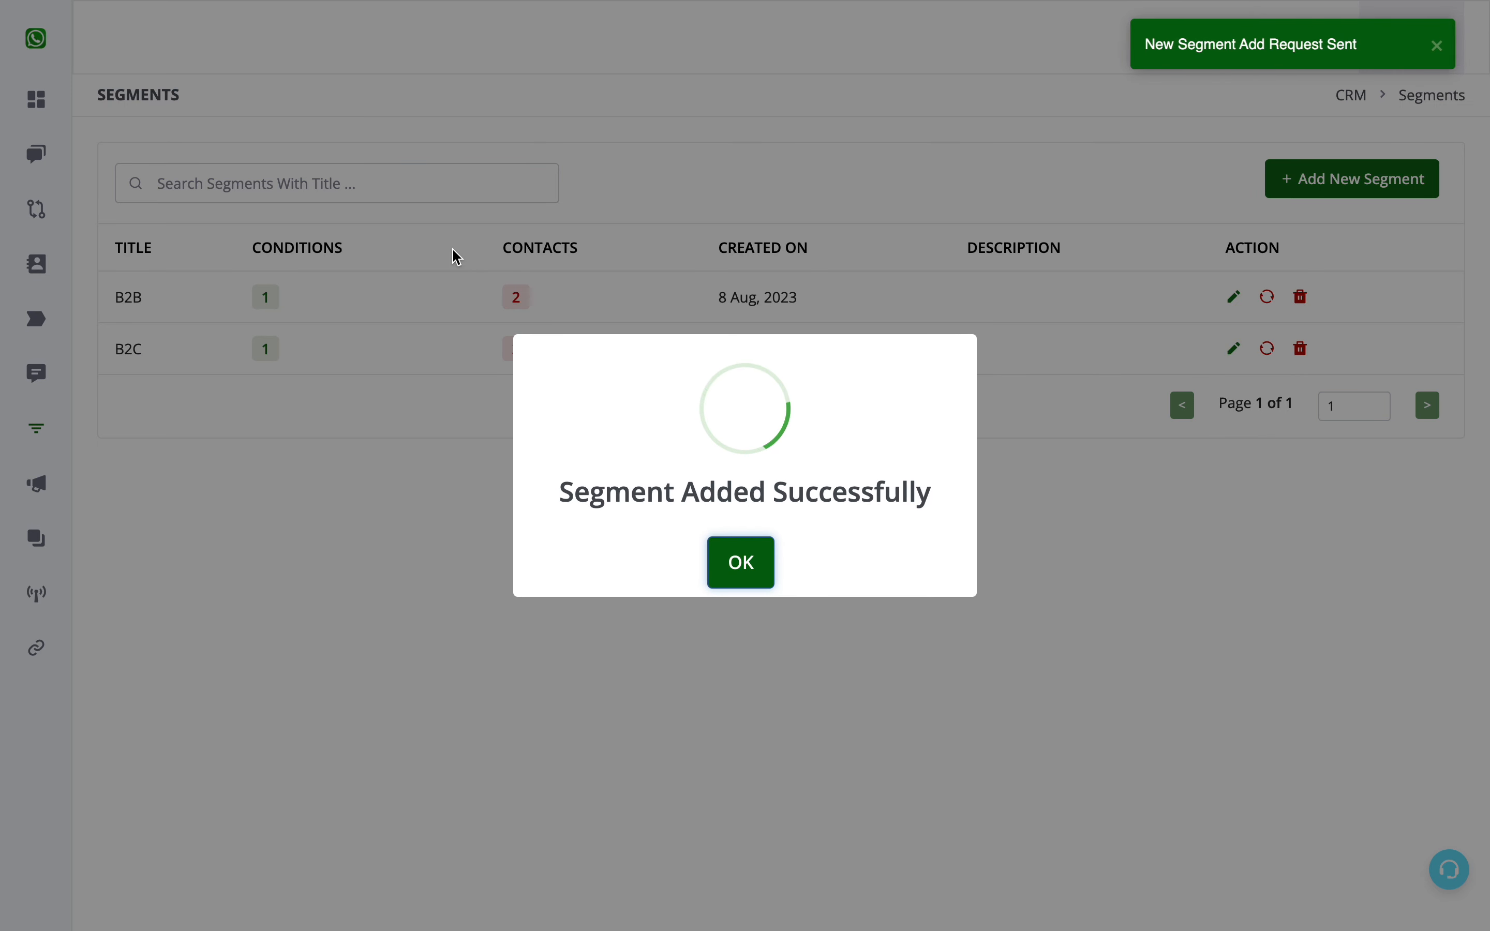
pyautogui.click(743, 563)
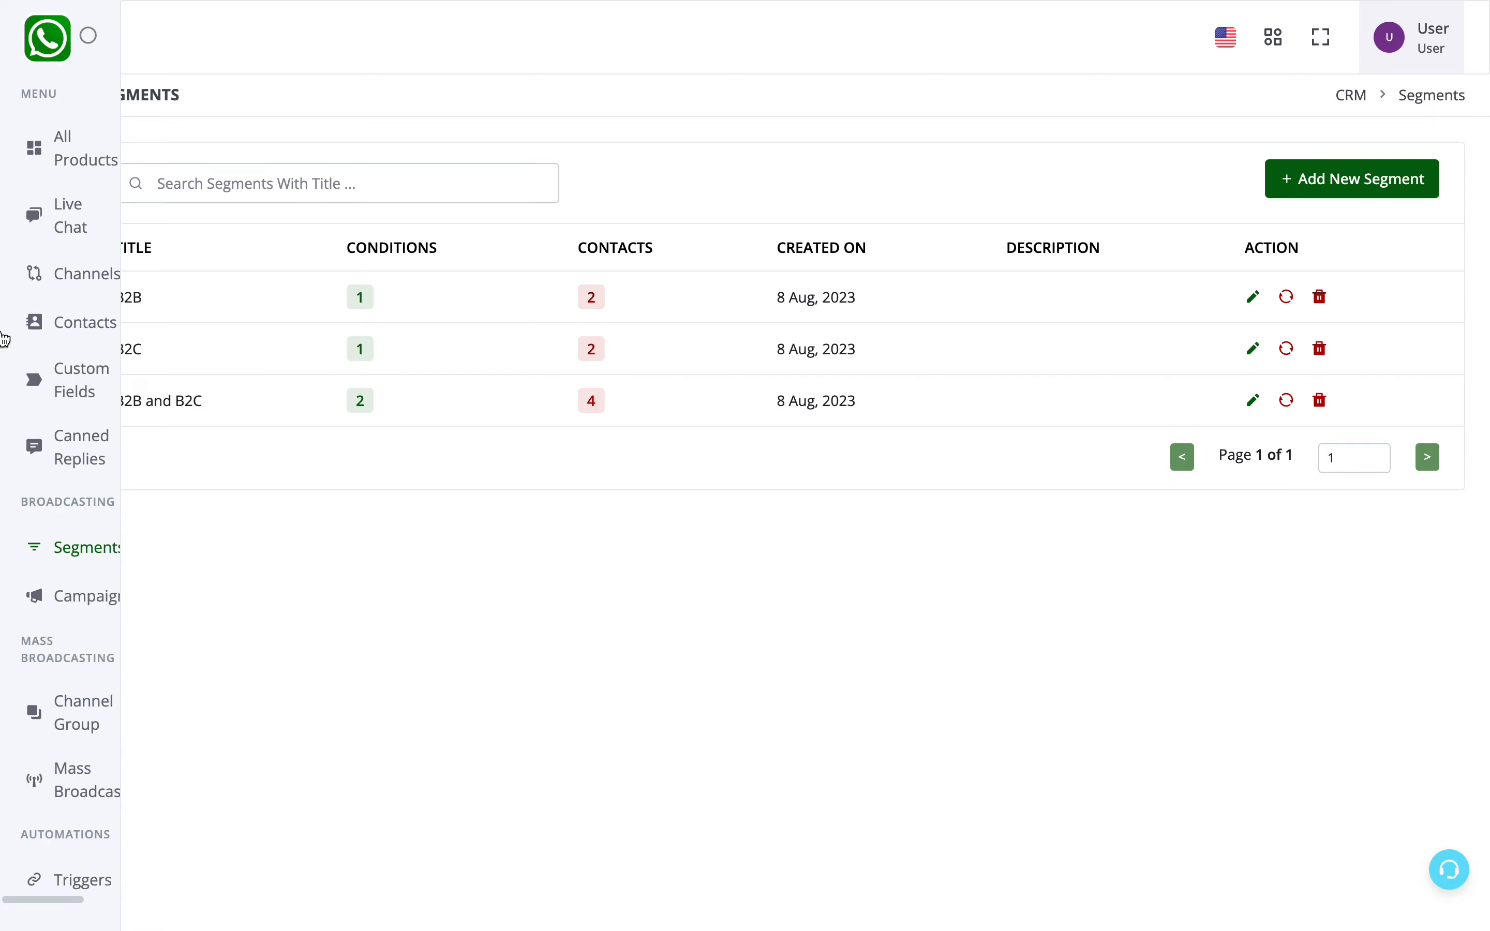
# Create a new campaign named Test and set its audience to Segmented
pyautogui.click(87, 520)
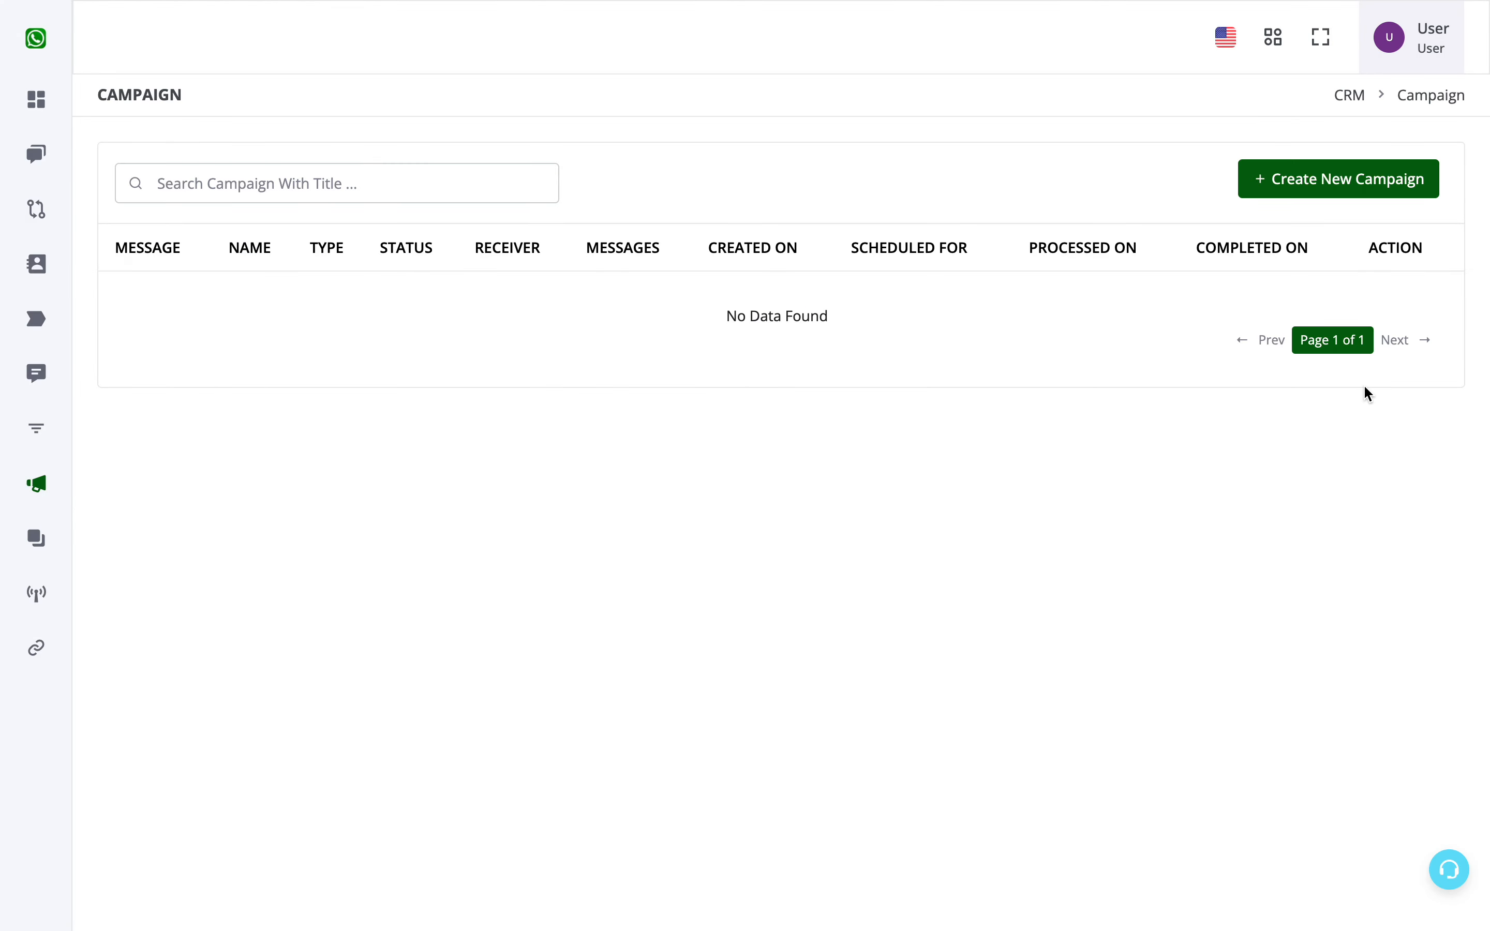
pyautogui.click(1336, 191)
pyautogui.click(609, 178)
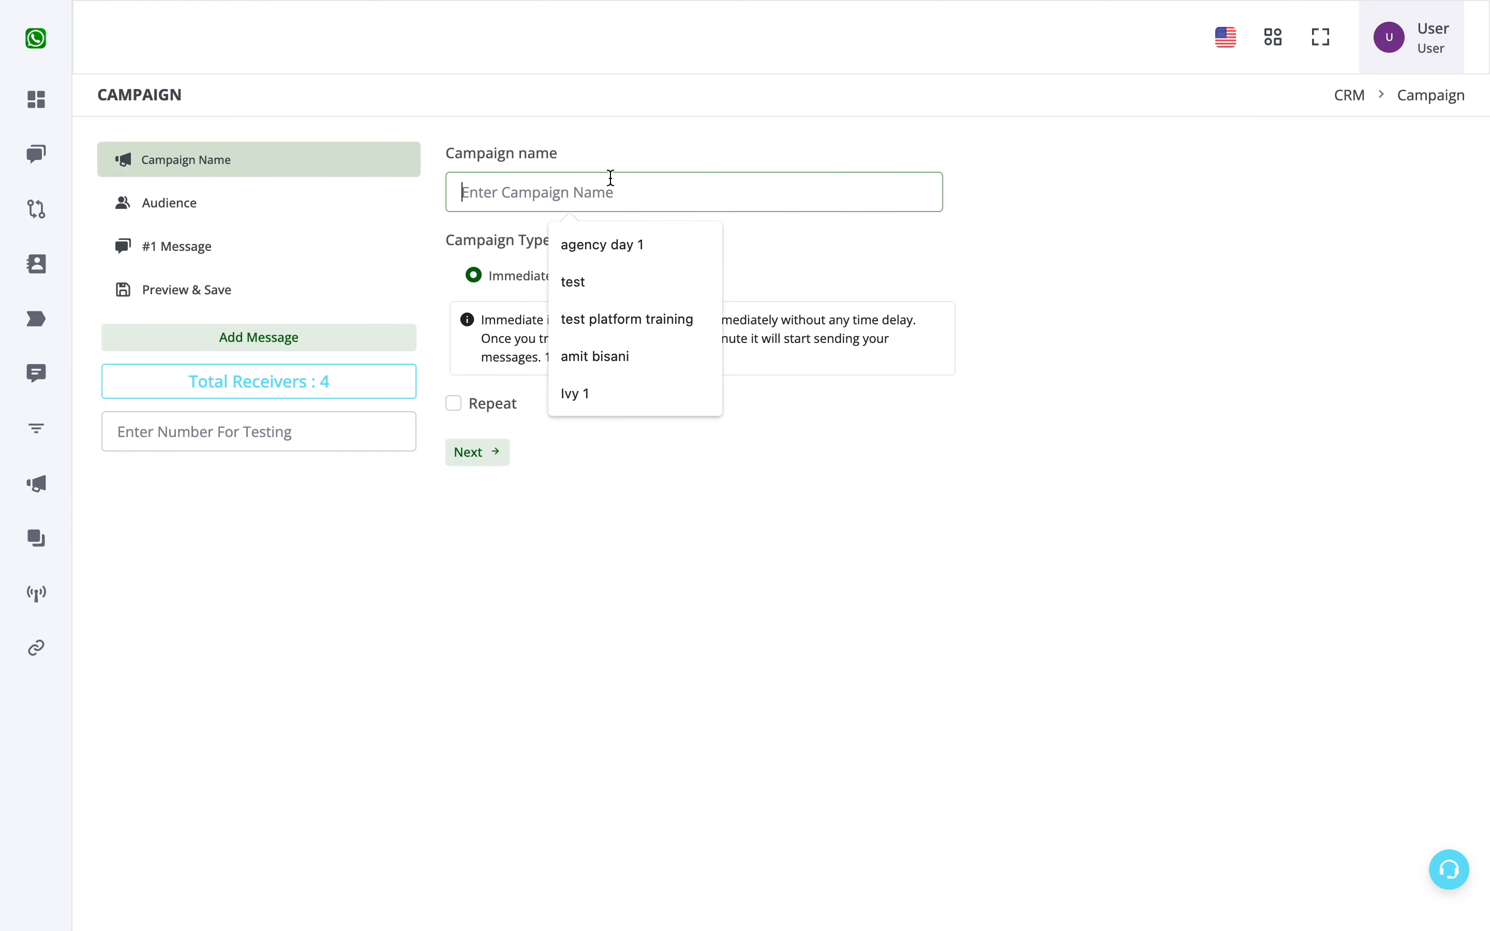
pyautogui.write('test')
pyautogui.click(736, 486)
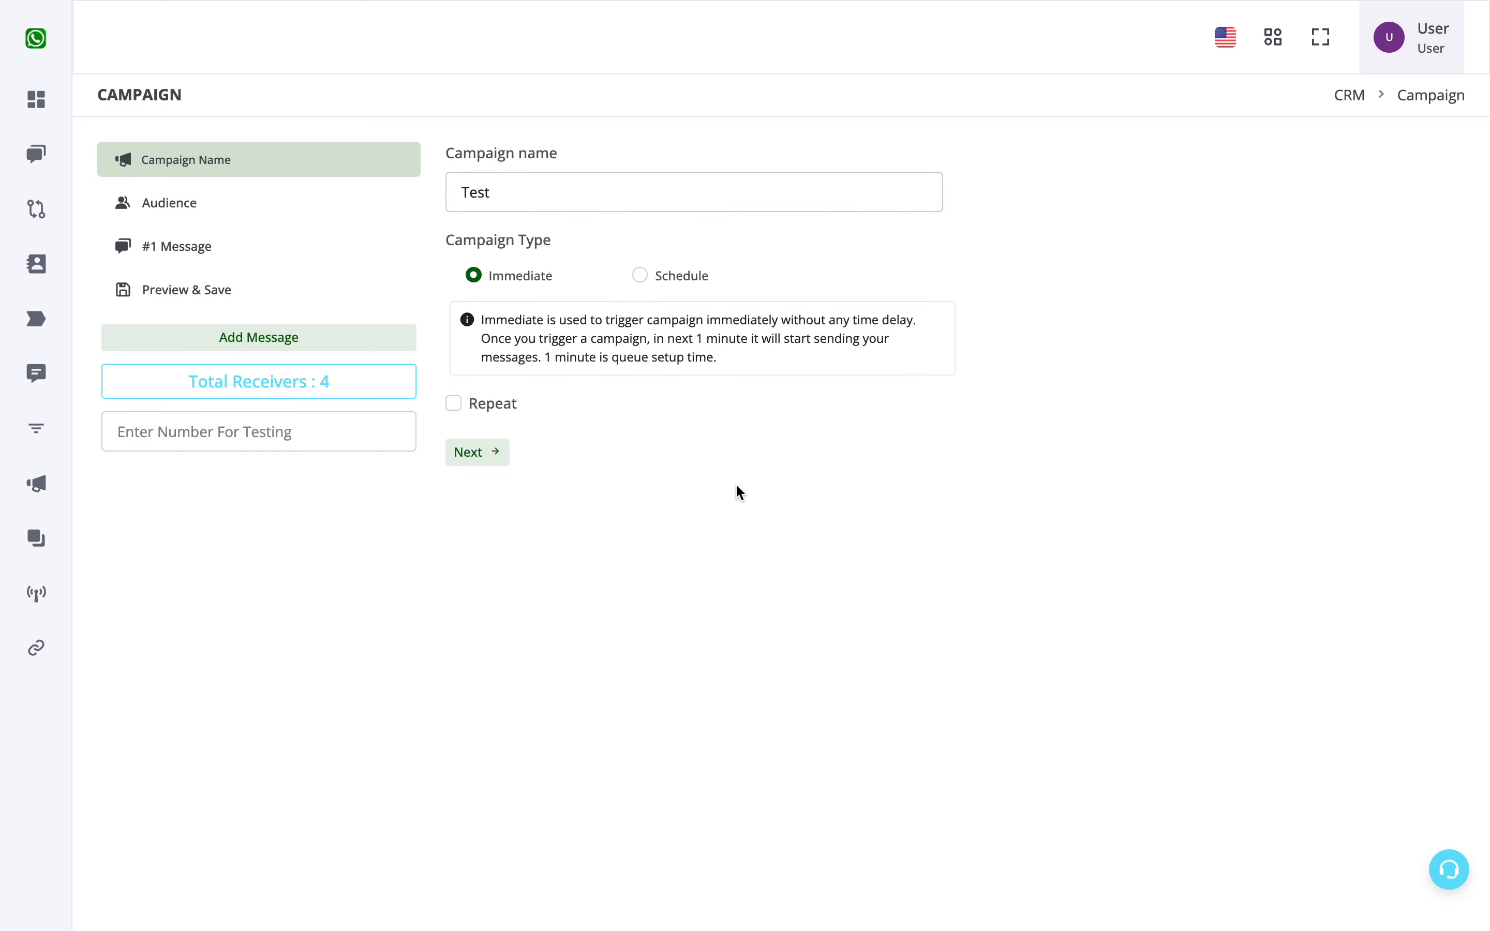
pyautogui.click(255, 202)
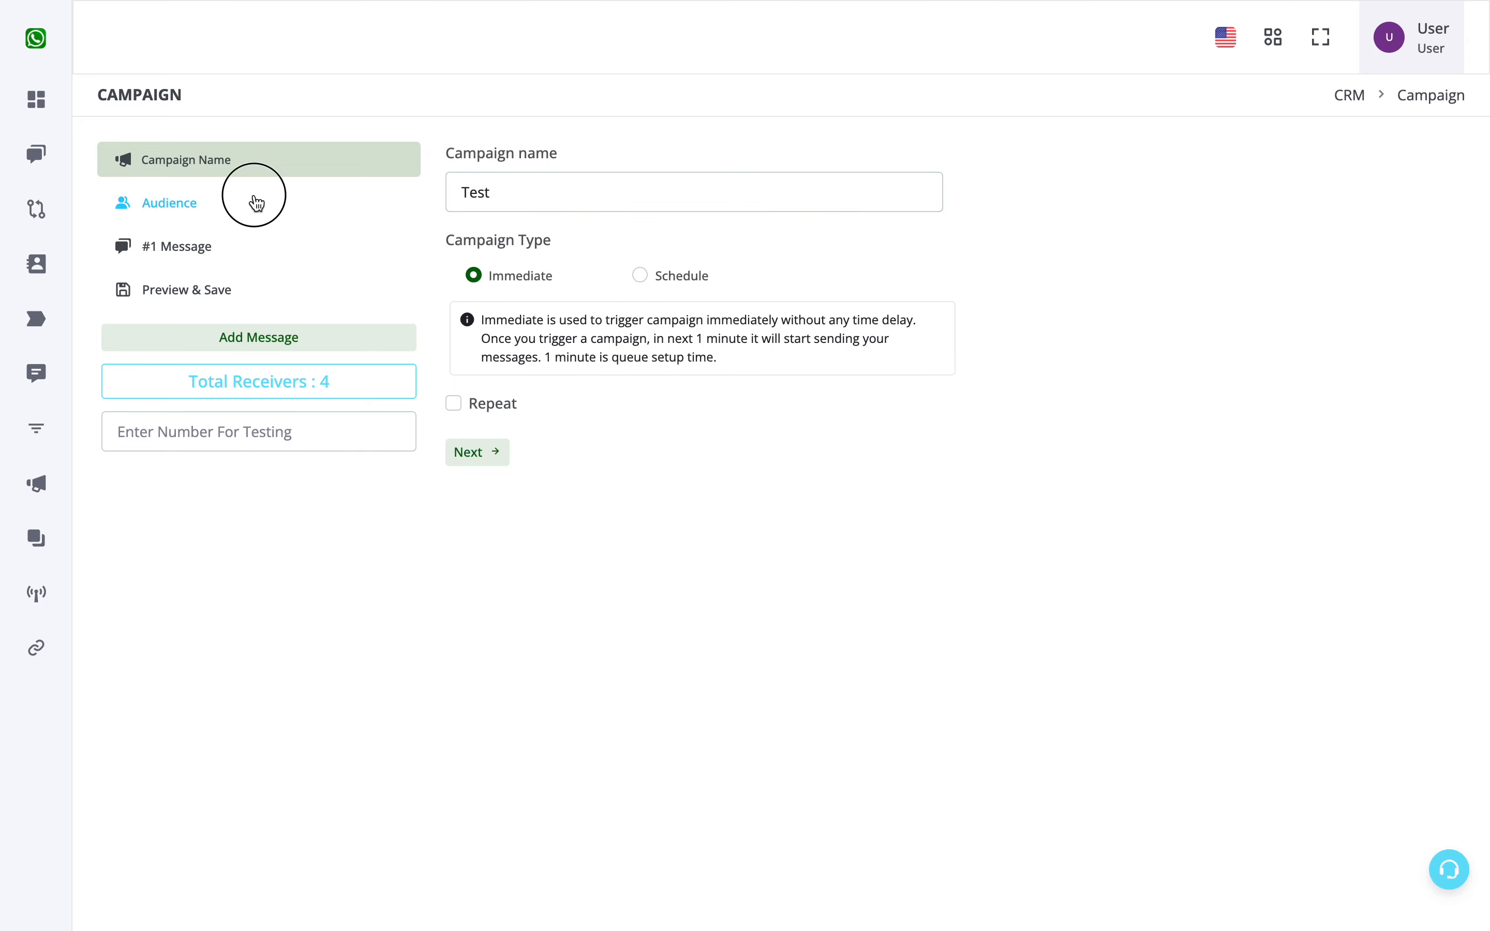
pyautogui.click(788, 196)
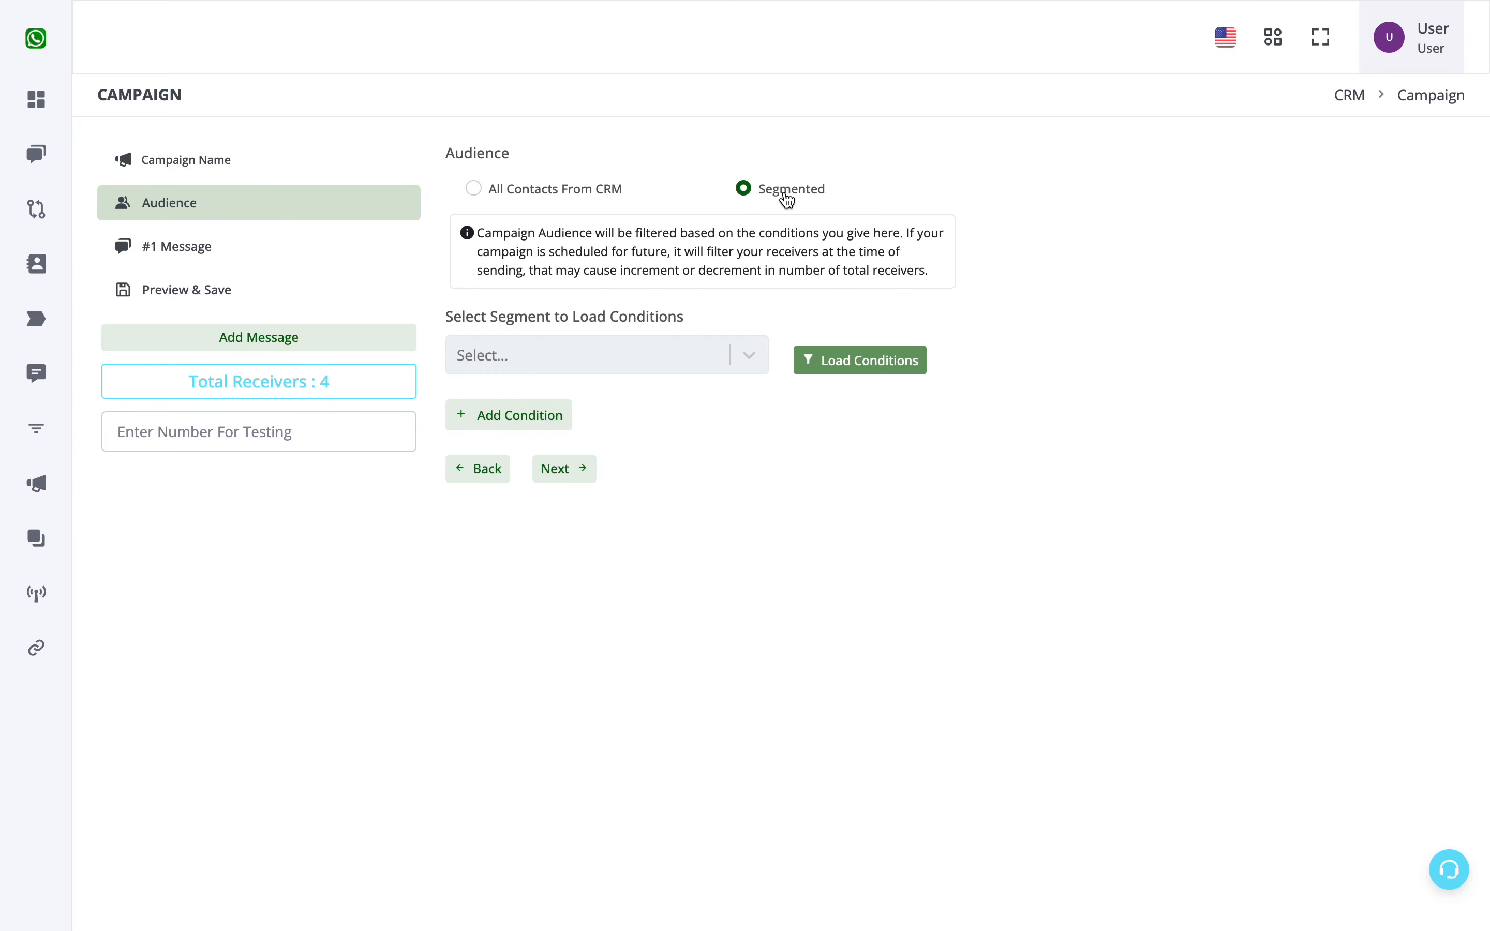
# Load the saved B2C segment's conditions into the campaign audience
pyautogui.click(646, 369)
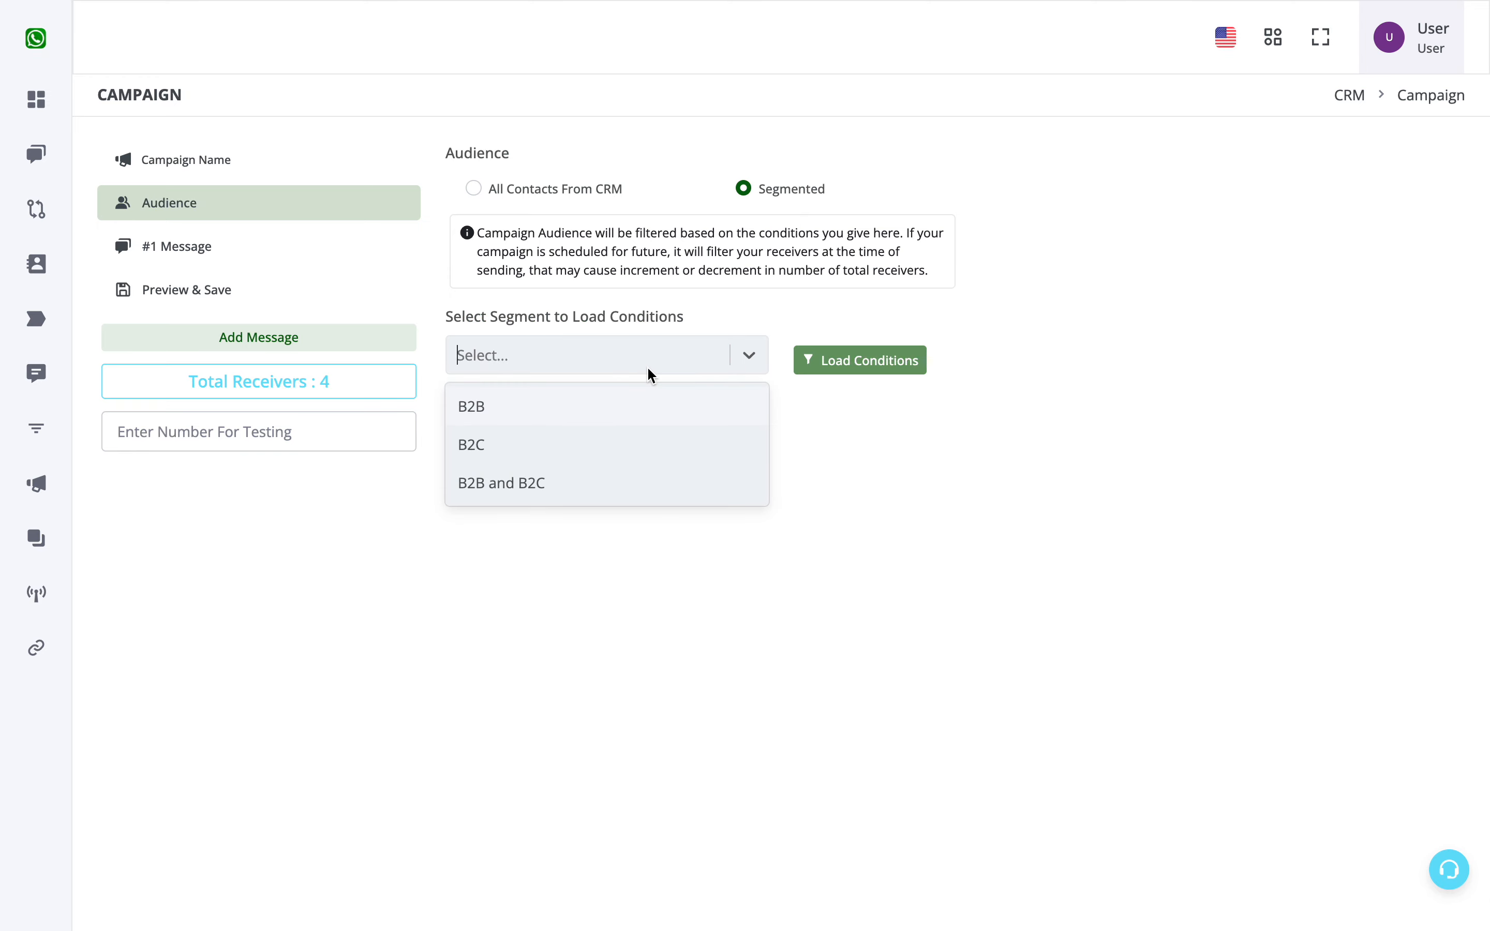
pyautogui.click(552, 439)
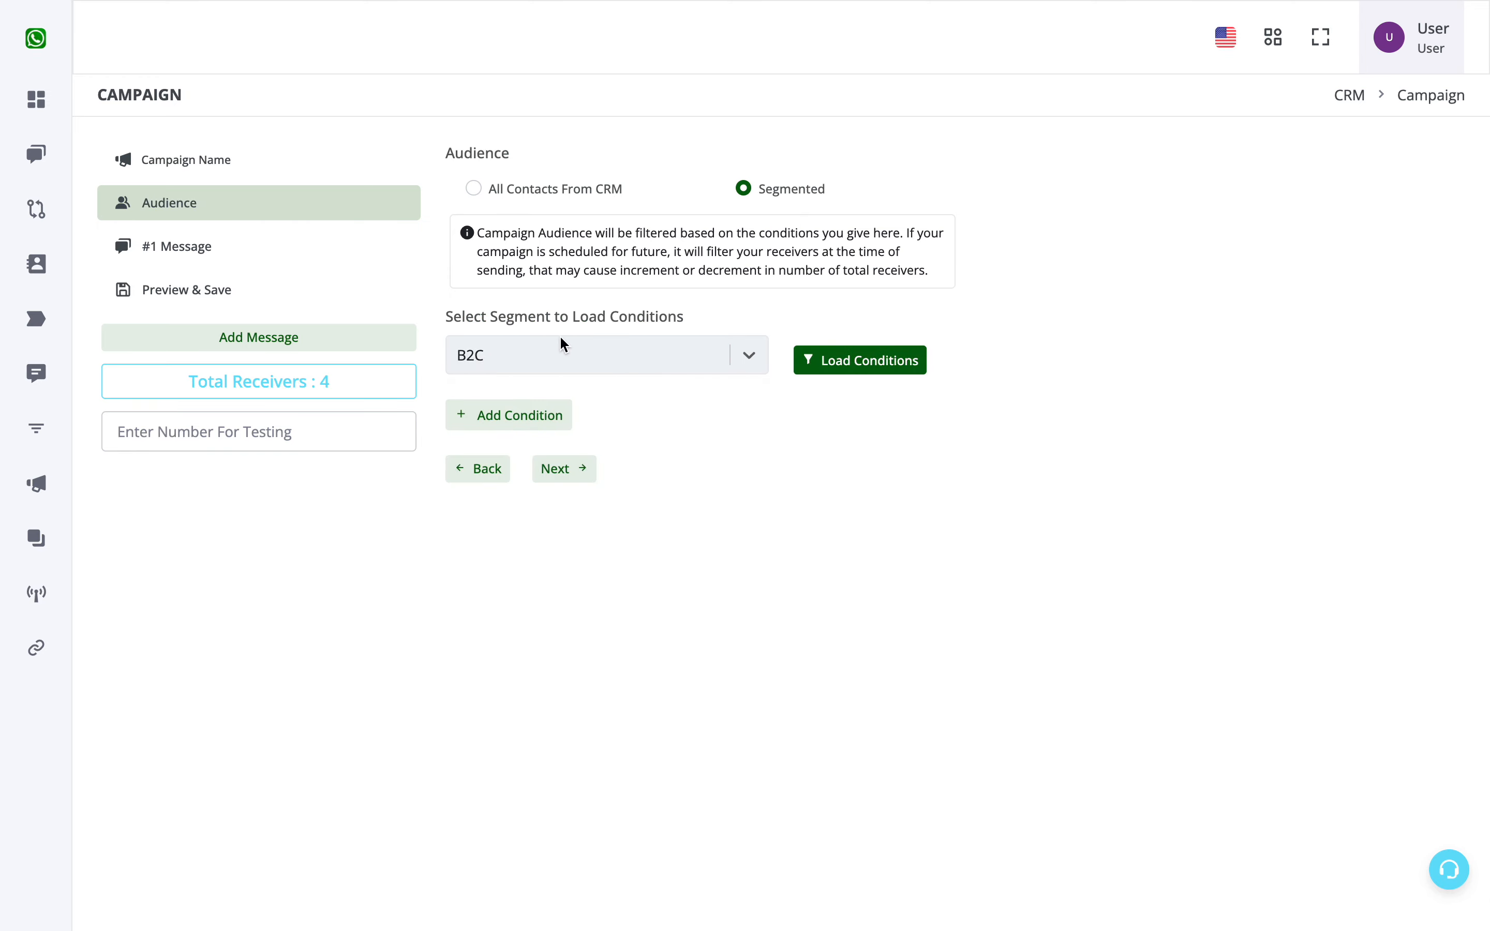
pyautogui.click(885, 364)
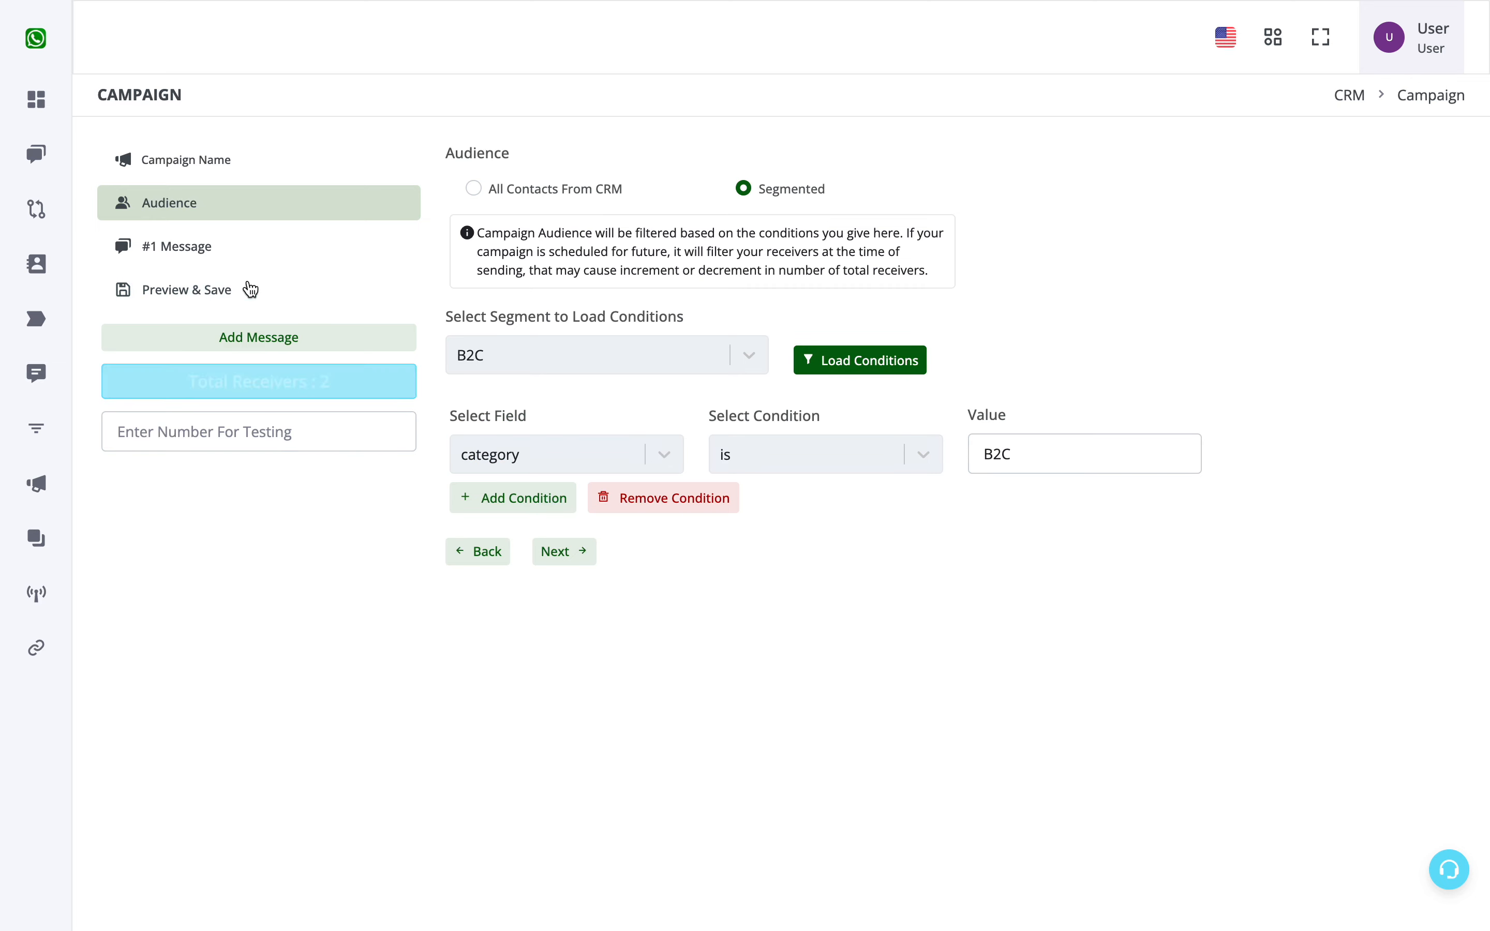
# Open the campaign's first message and set its channel to Channel #1
pyautogui.click(242, 257)
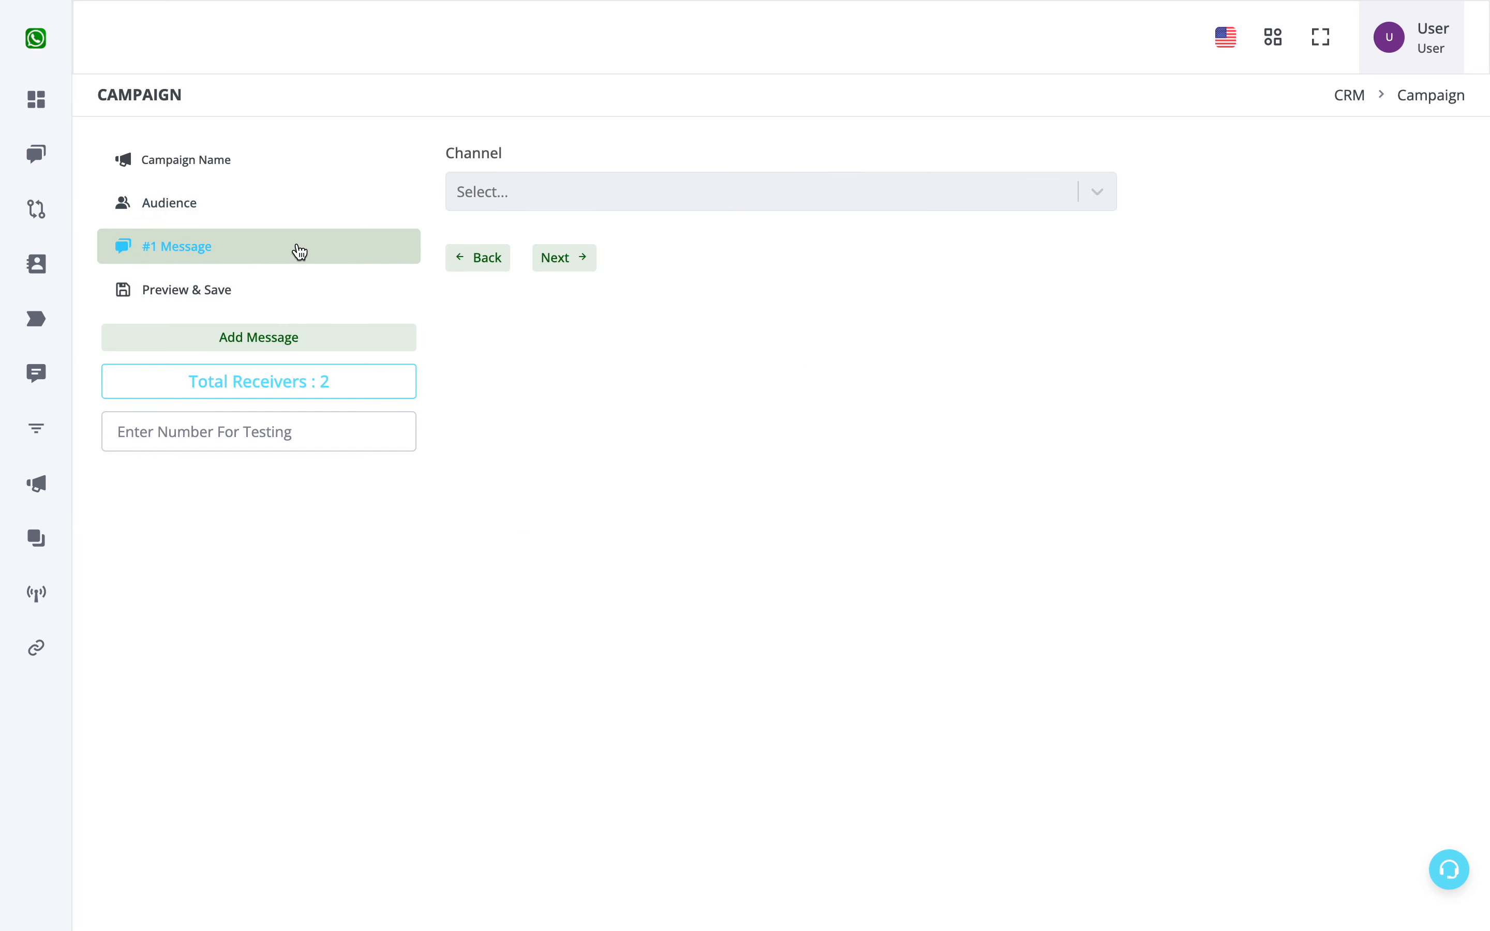
pyautogui.click(530, 192)
pyautogui.click(533, 245)
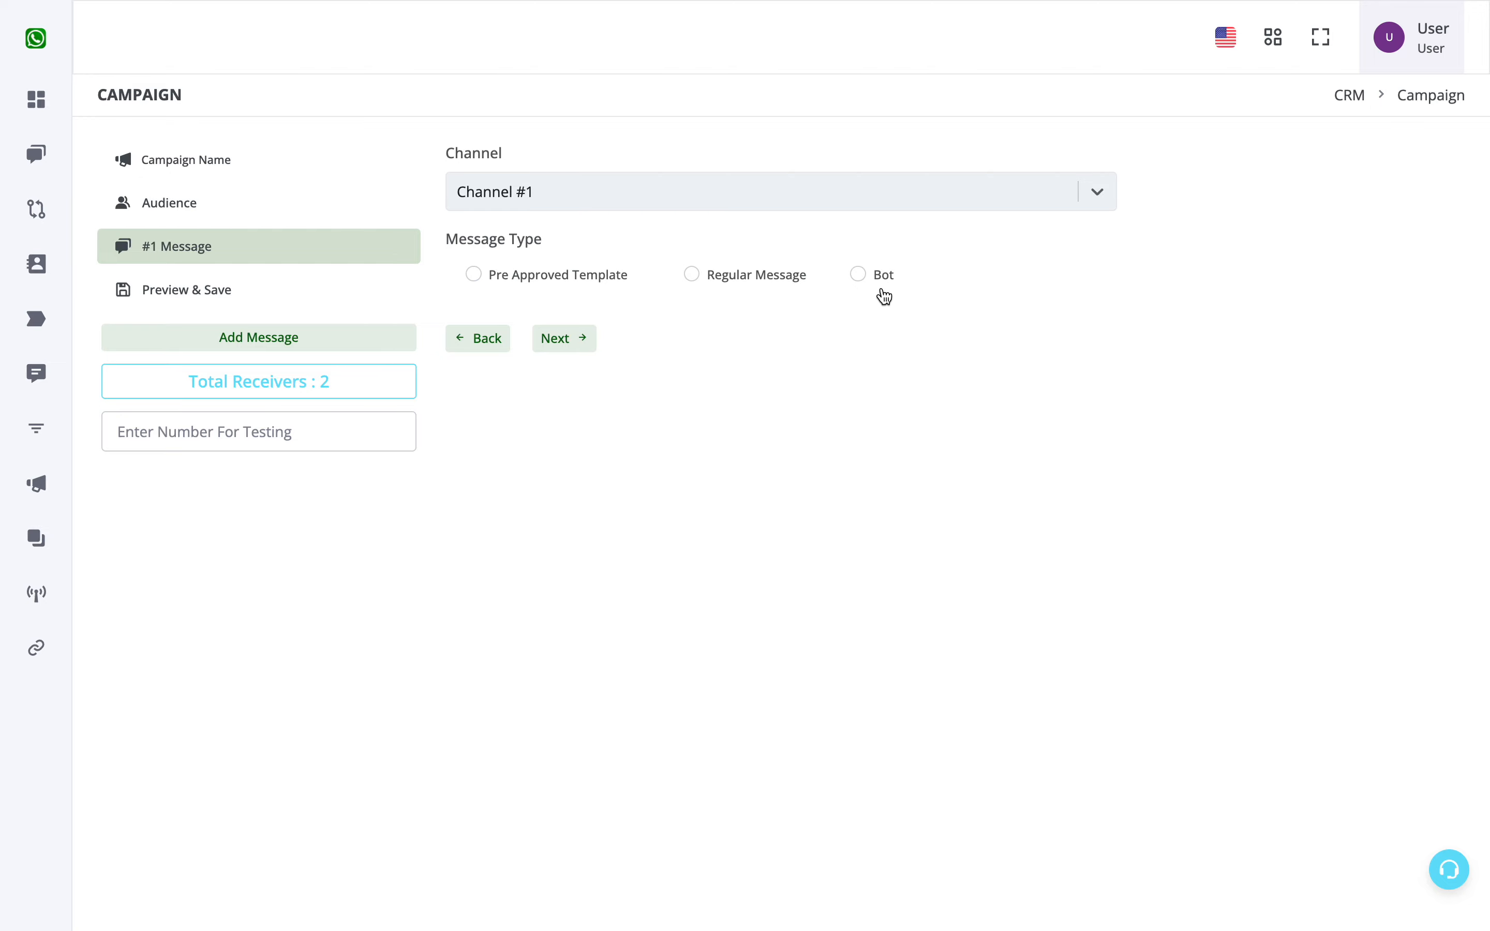
# Try Regular Message as the first message's type and read its delivery note
pyautogui.click(748, 289)
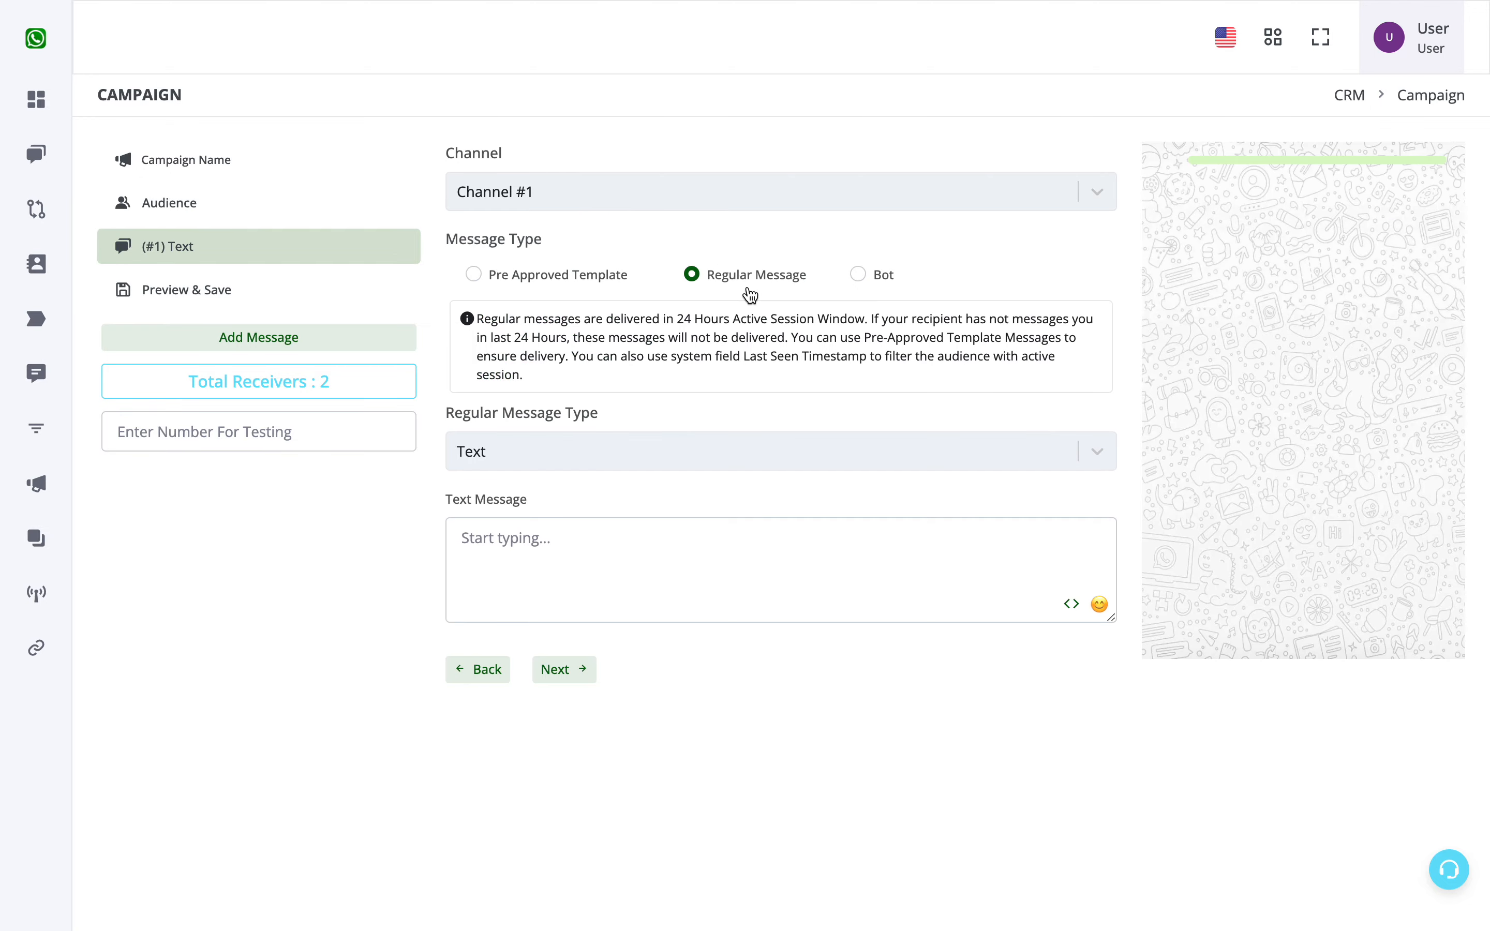
pyautogui.tripleClick(555, 319)
pyautogui.click(645, 338)
# Set the first message's type to Pre Approved Template and synchronize the available templates
pyautogui.click(593, 285)
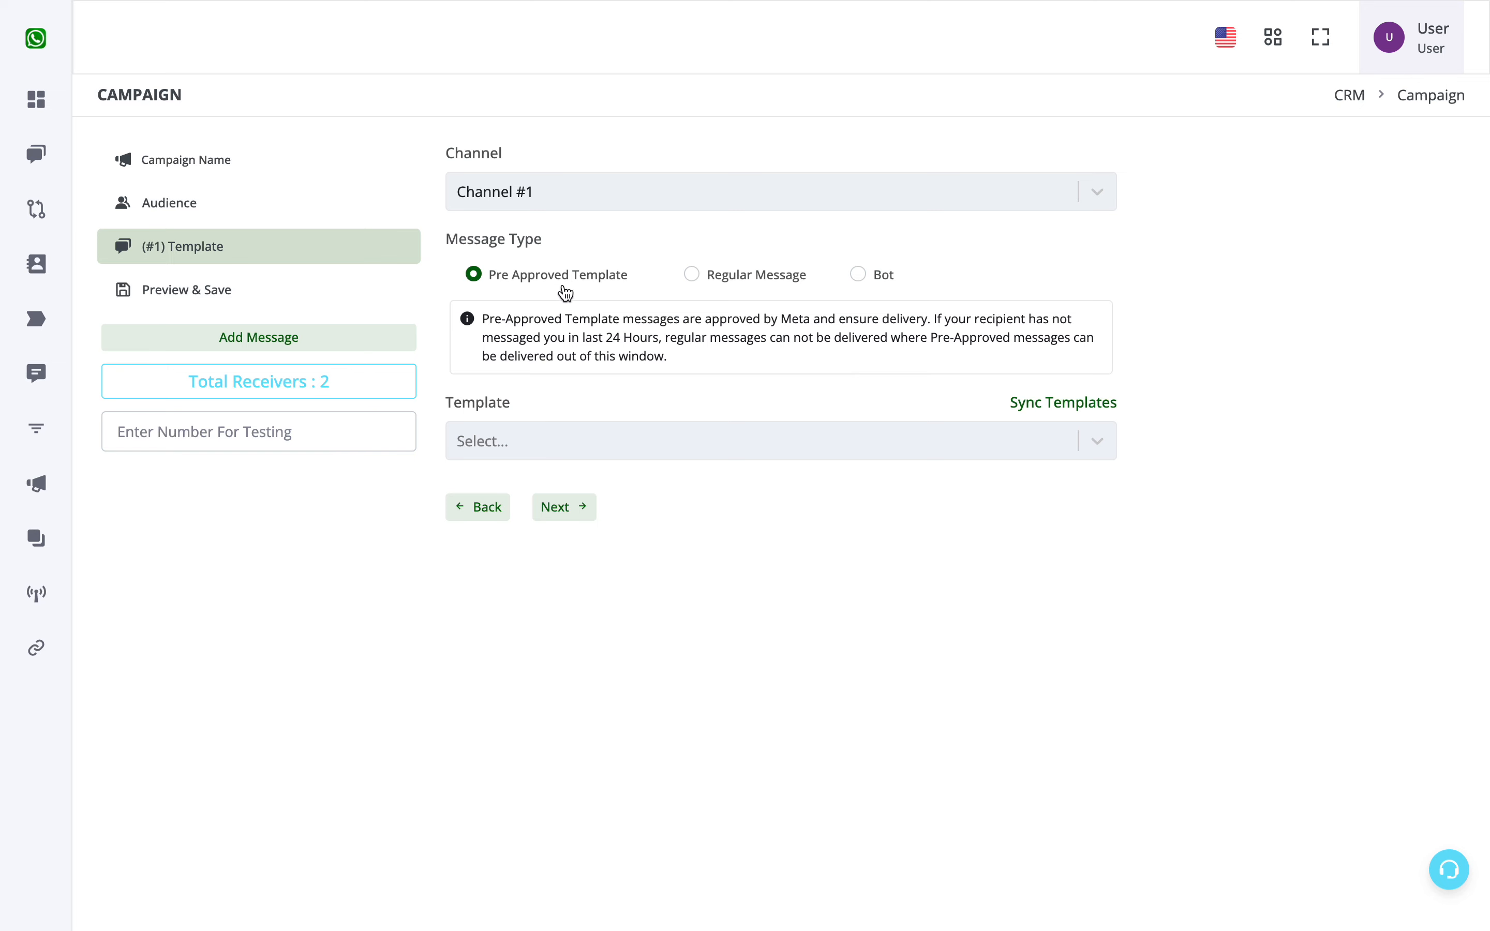
pyautogui.click(703, 443)
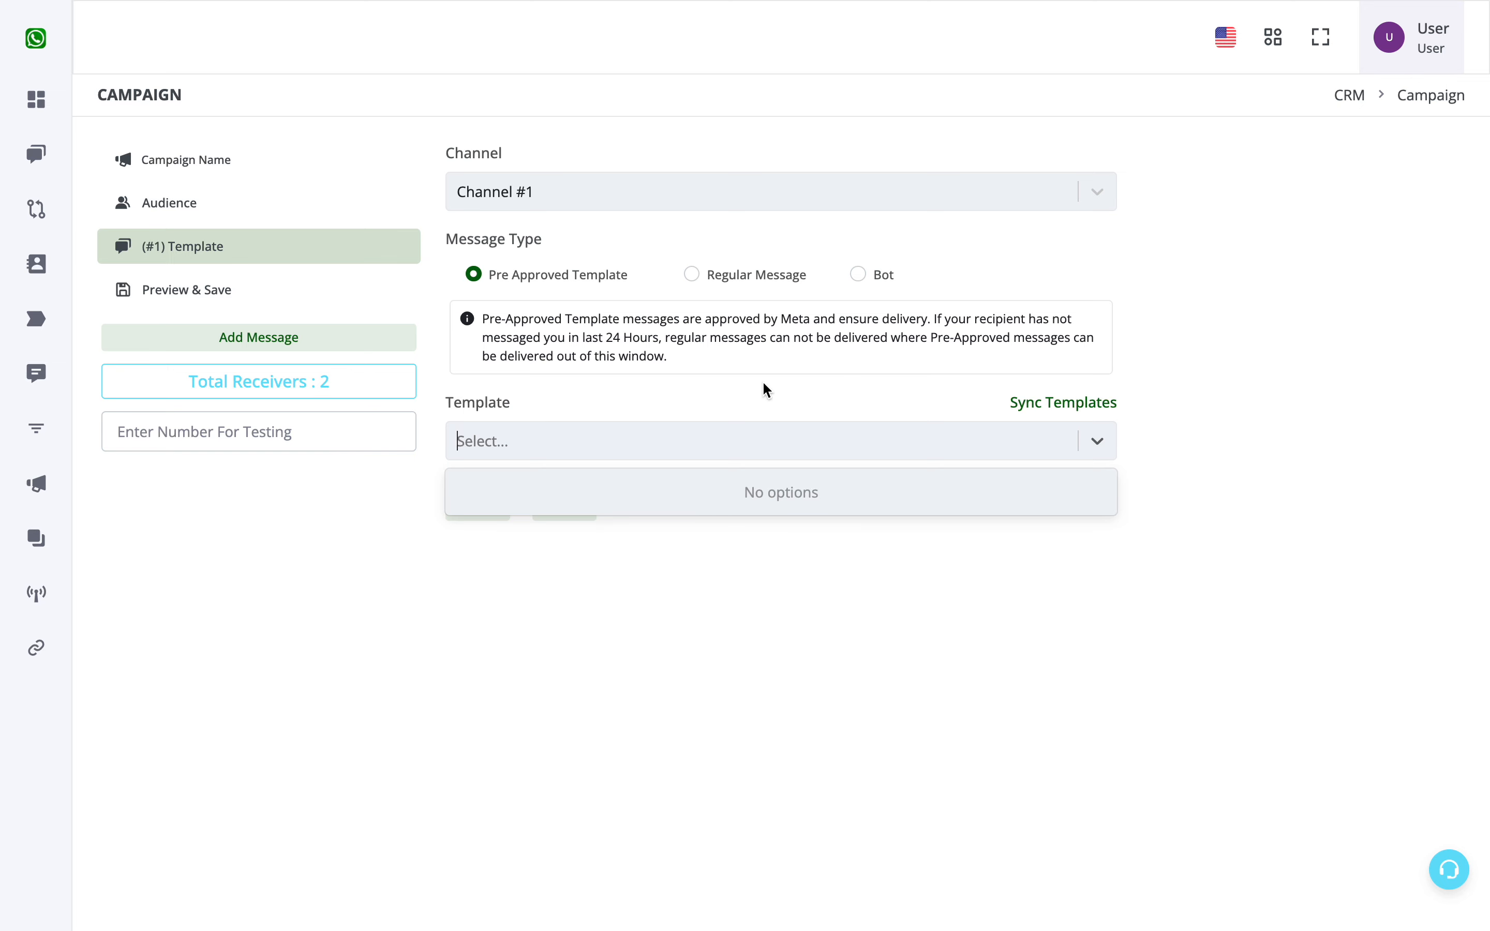
pyautogui.click(763, 403)
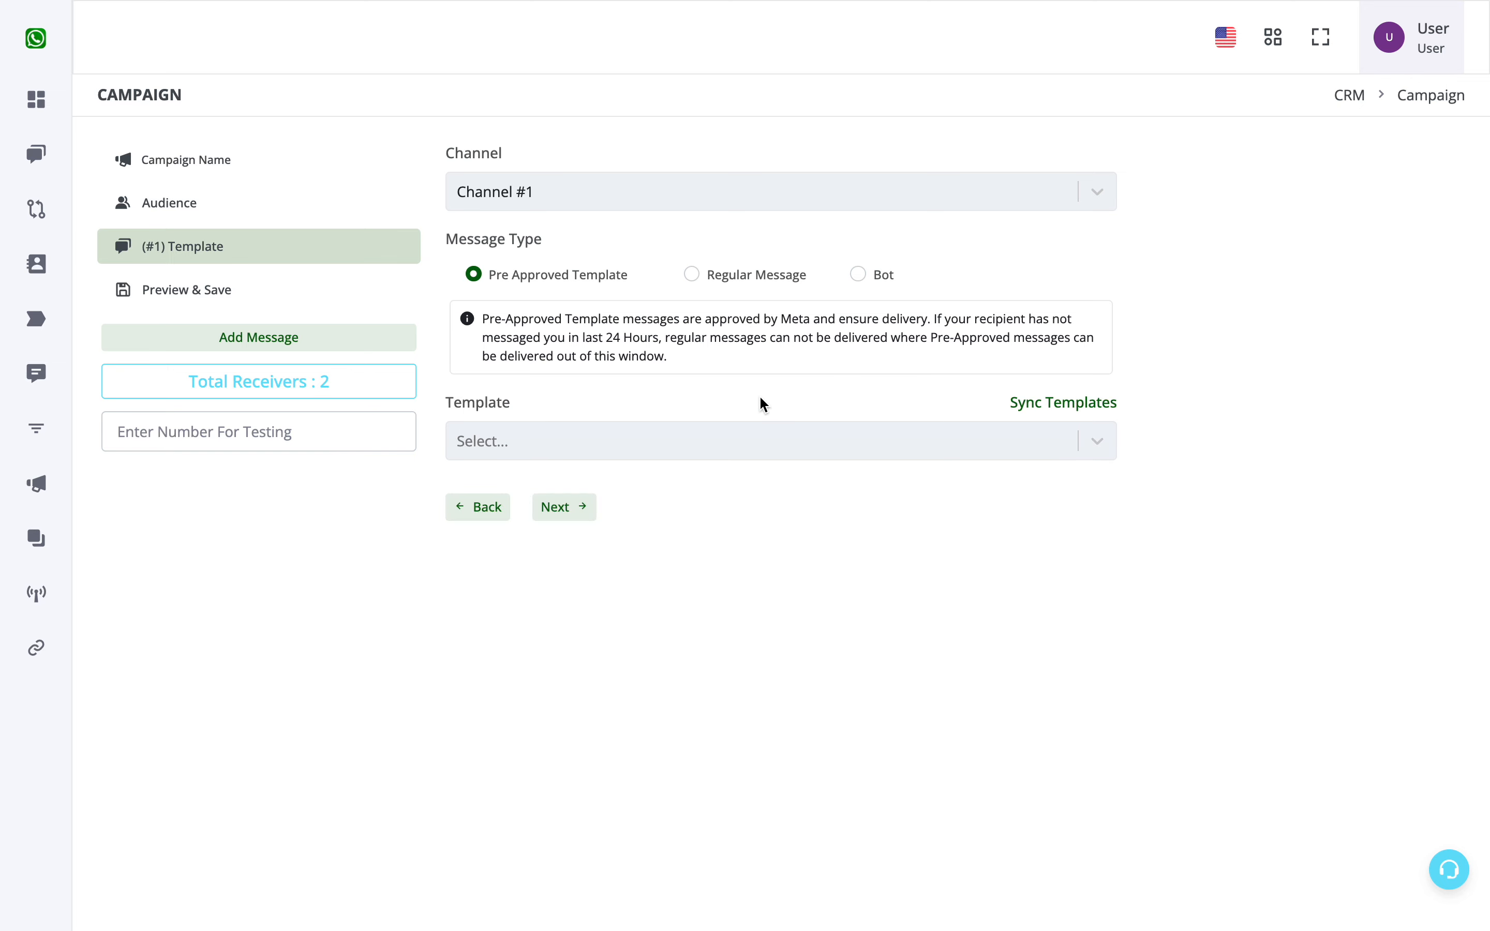
pyautogui.click(806, 442)
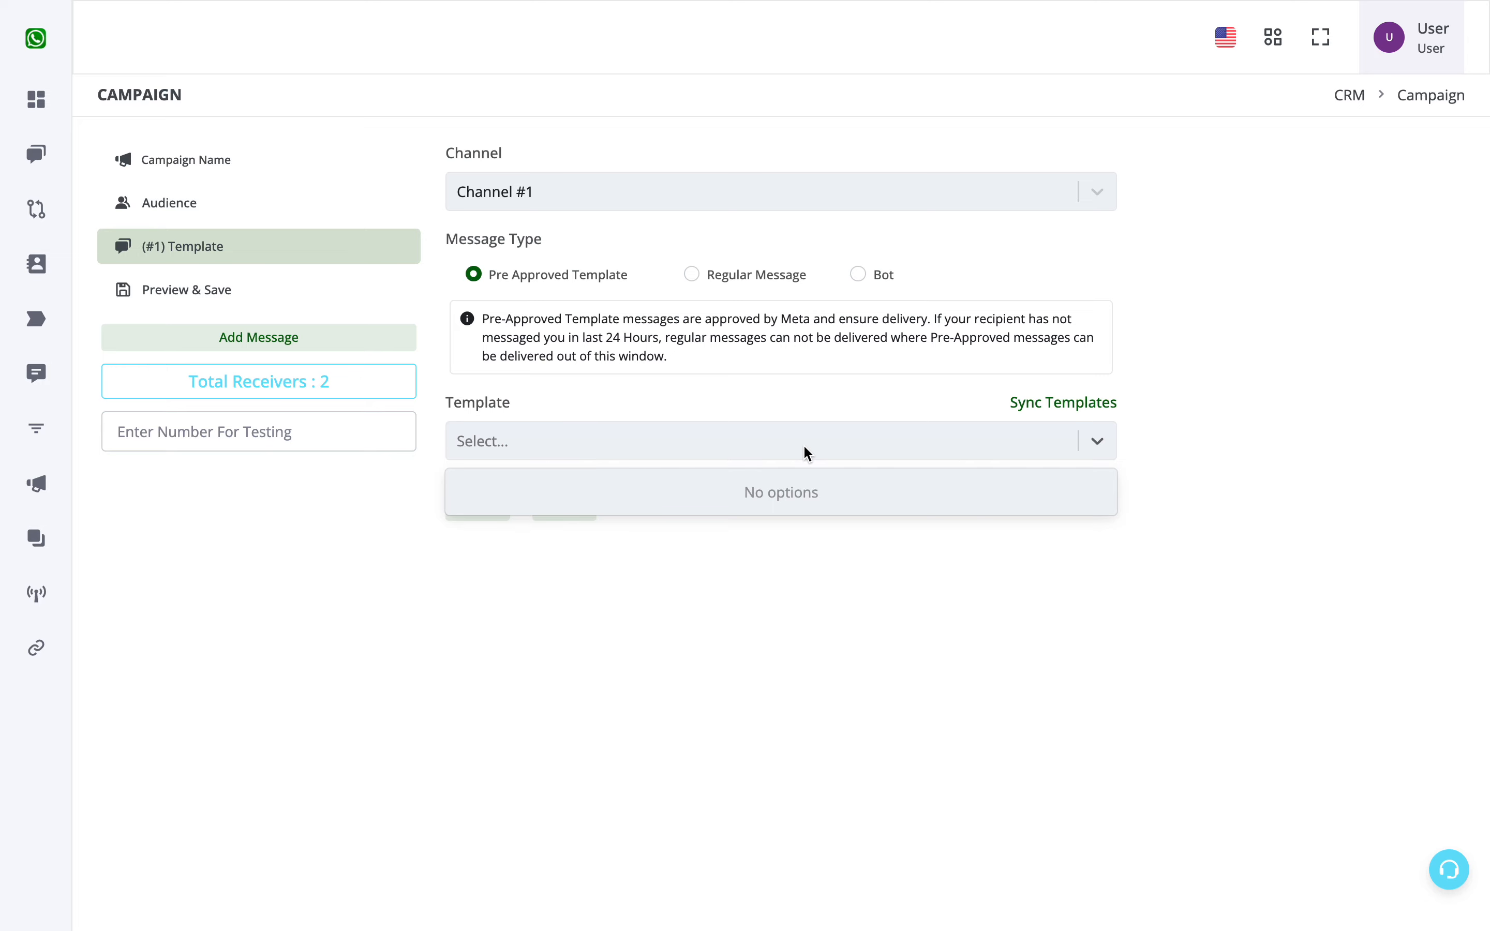
pyautogui.click(894, 392)
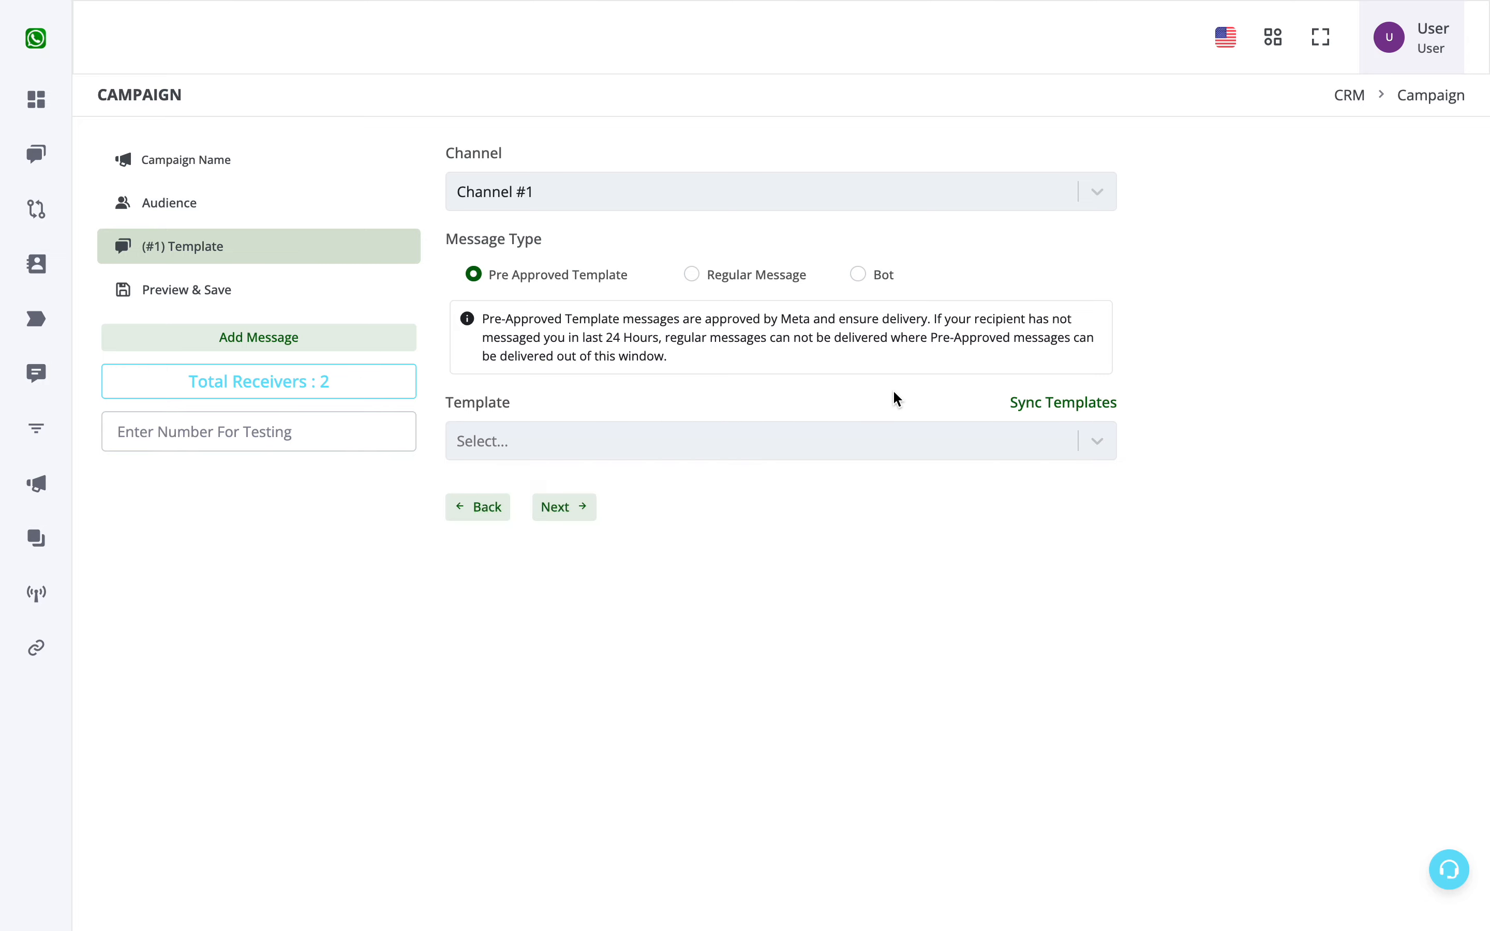
pyautogui.click(1074, 401)
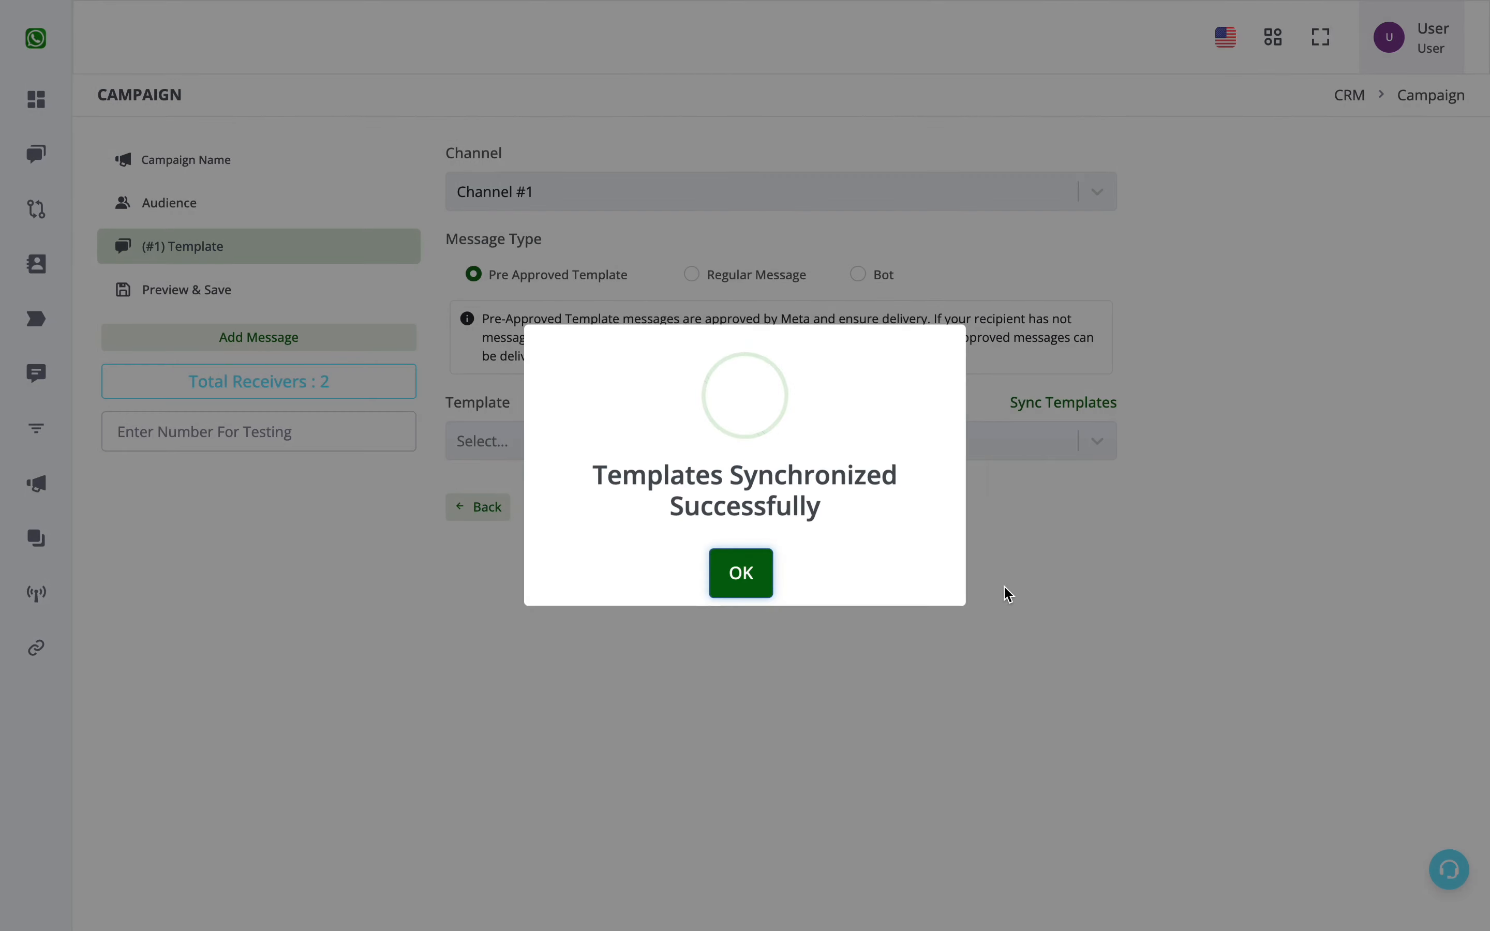
pyautogui.click(745, 572)
# Choose the test alert 3_en template for the first message and review its body text in the preview
pyautogui.click(768, 439)
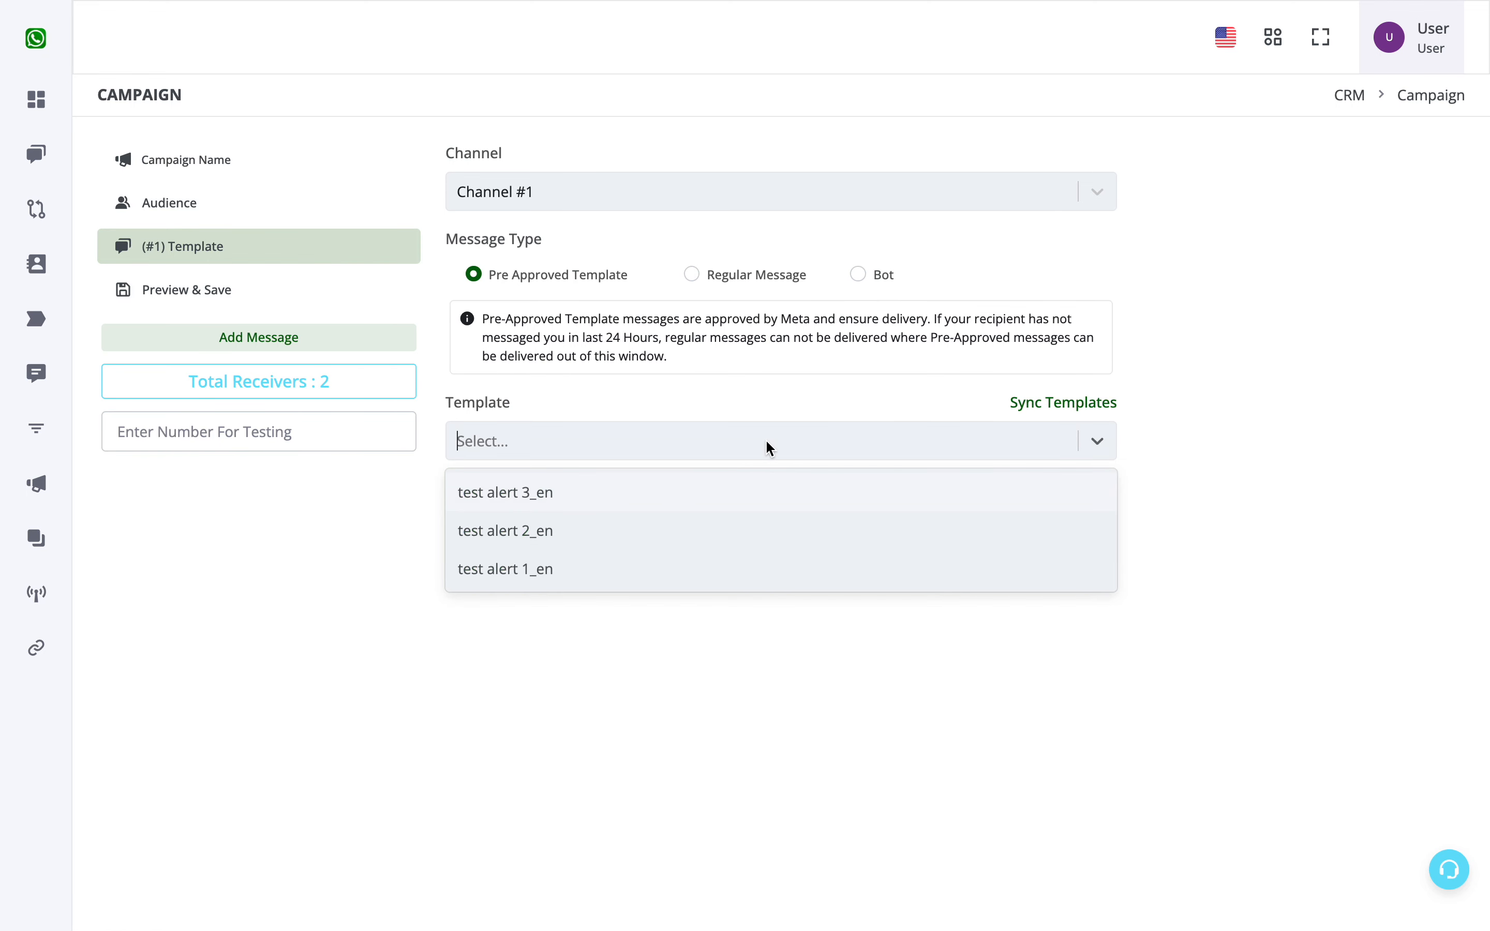
pyautogui.click(767, 501)
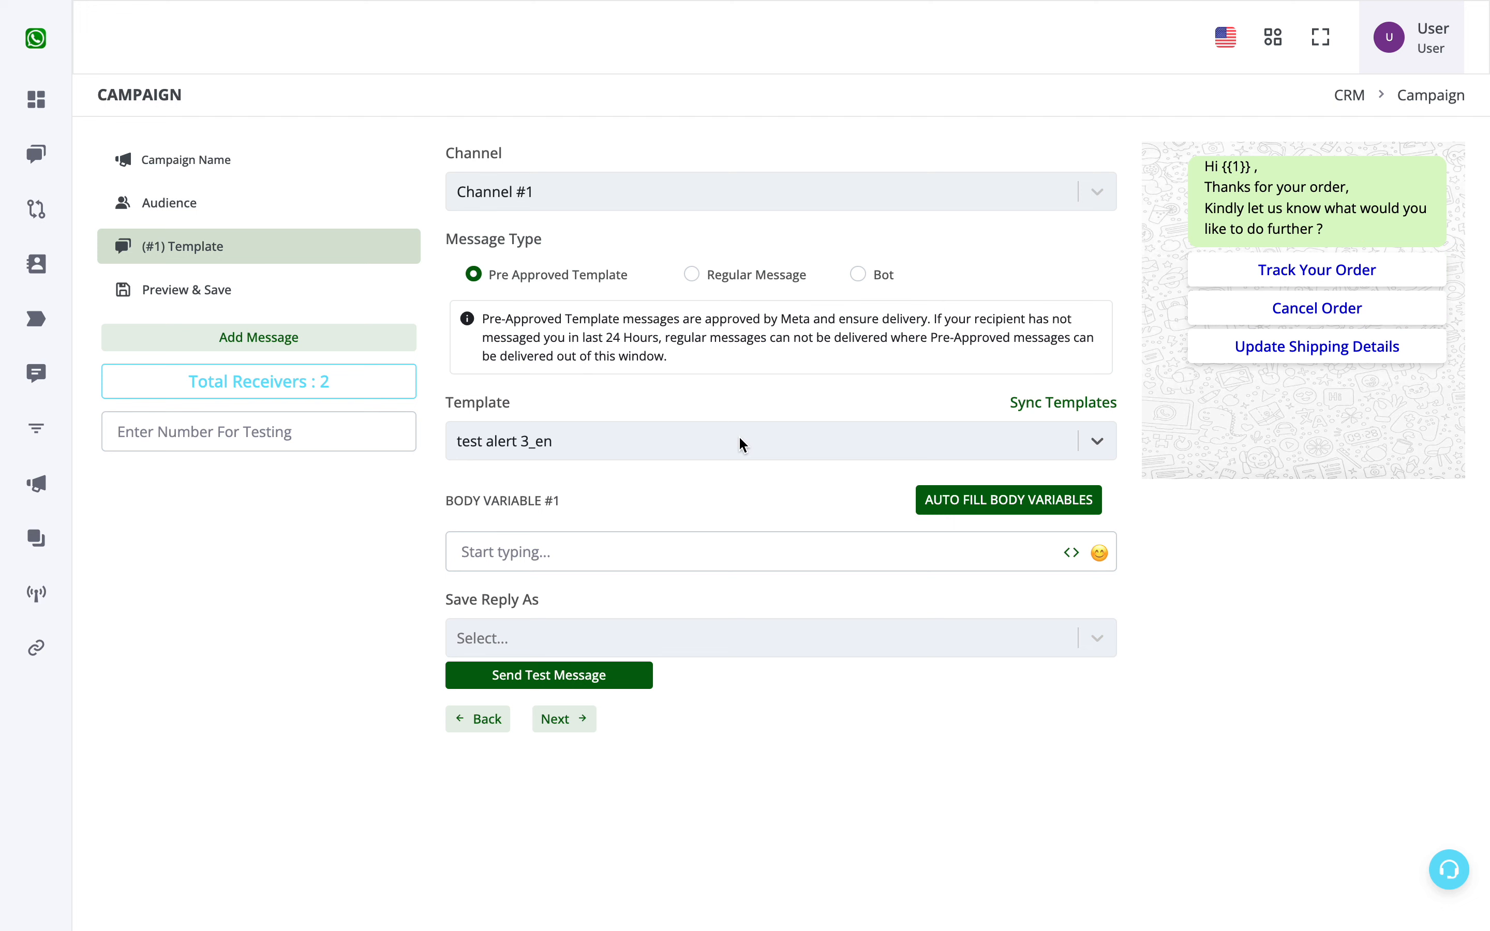
pyautogui.click(629, 546)
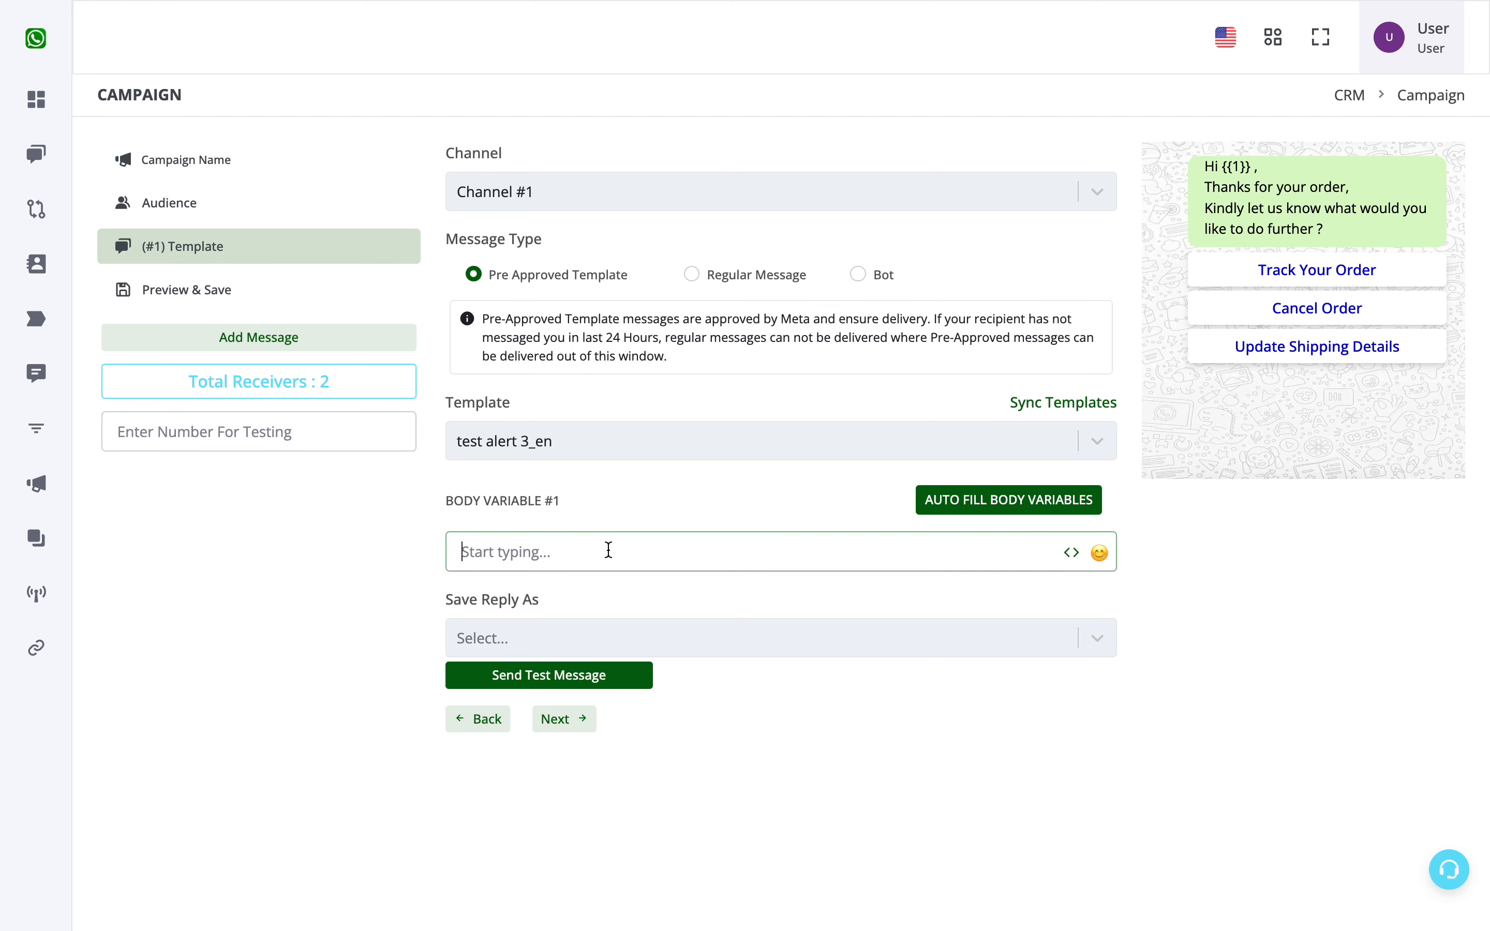
pyautogui.click(1234, 164)
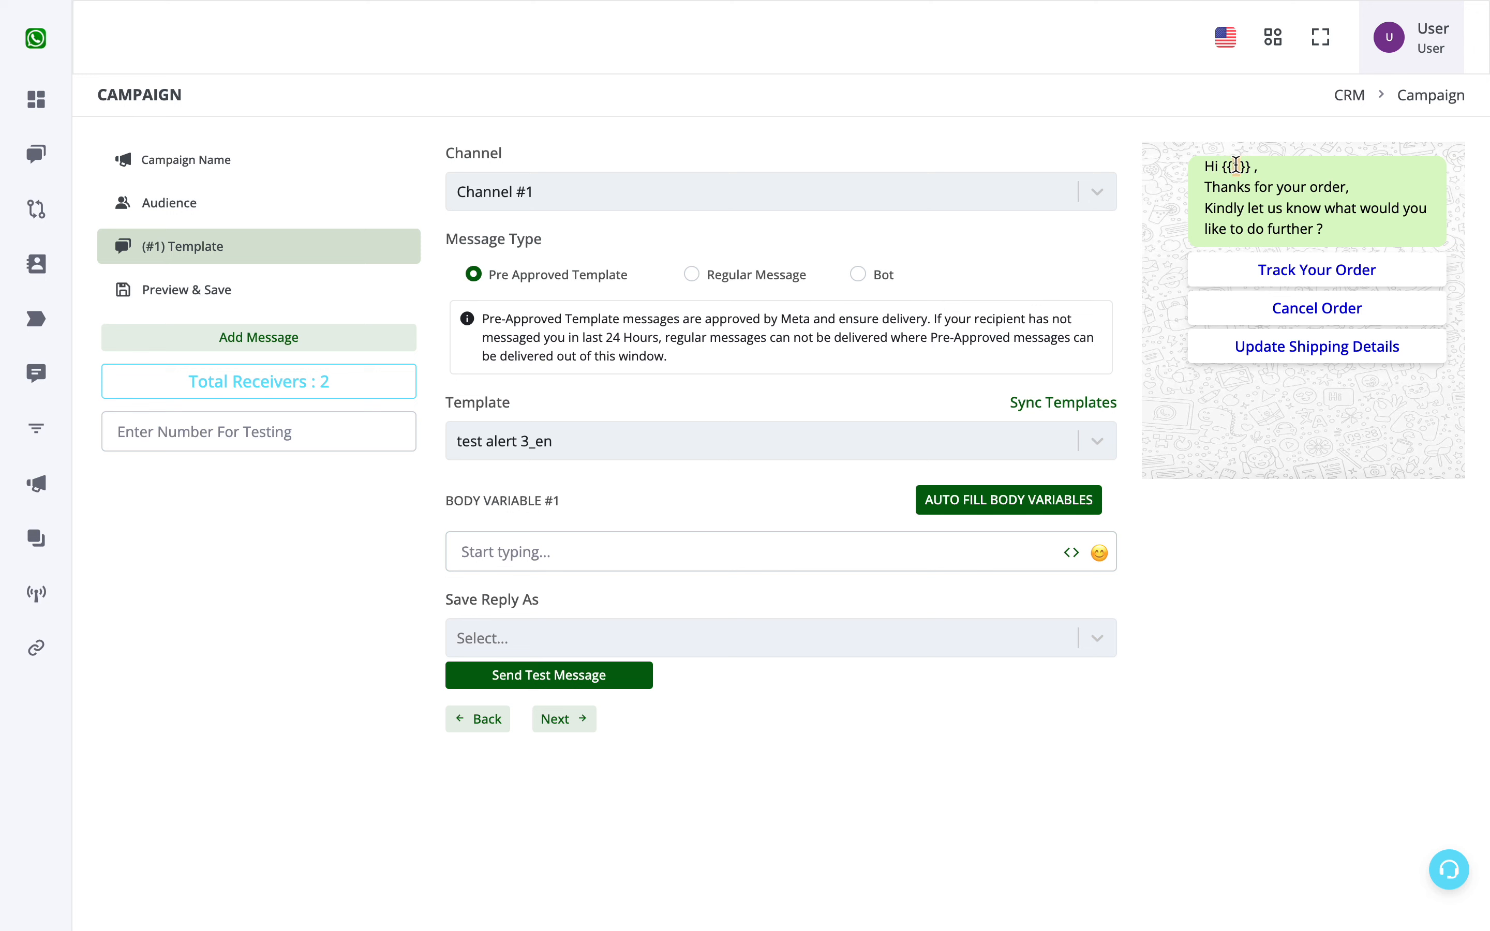
pyautogui.moveTo(1205, 186); pyautogui.dragTo(1348, 248)
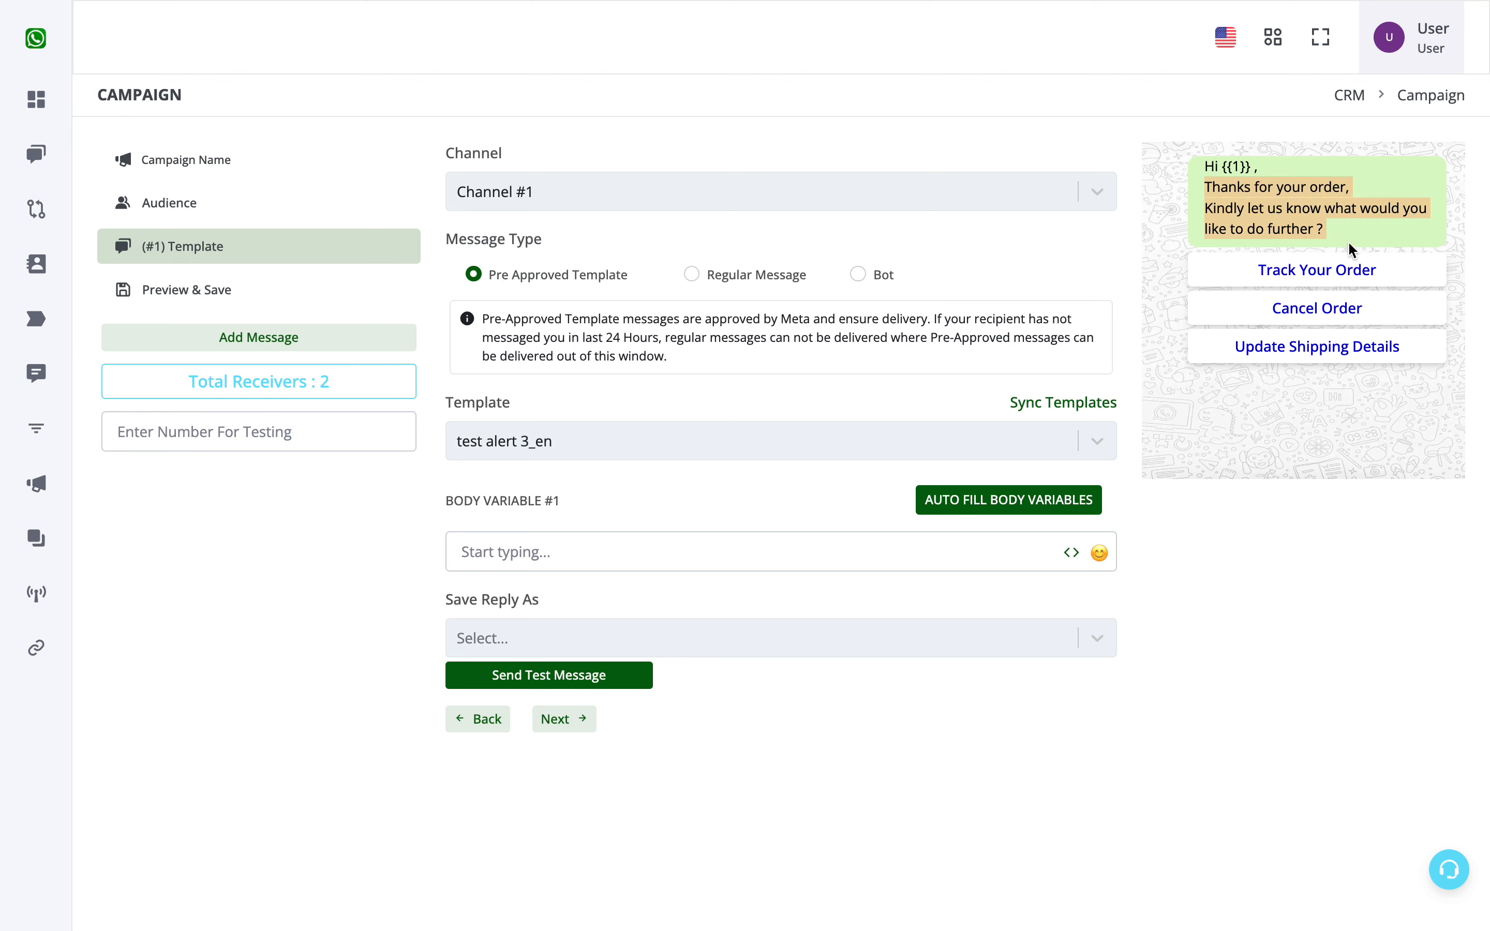
pyautogui.click(1283, 194)
# Try the fixed text "Sir / Mam" in body variable #1 and clear the field again
pyautogui.click(773, 547)
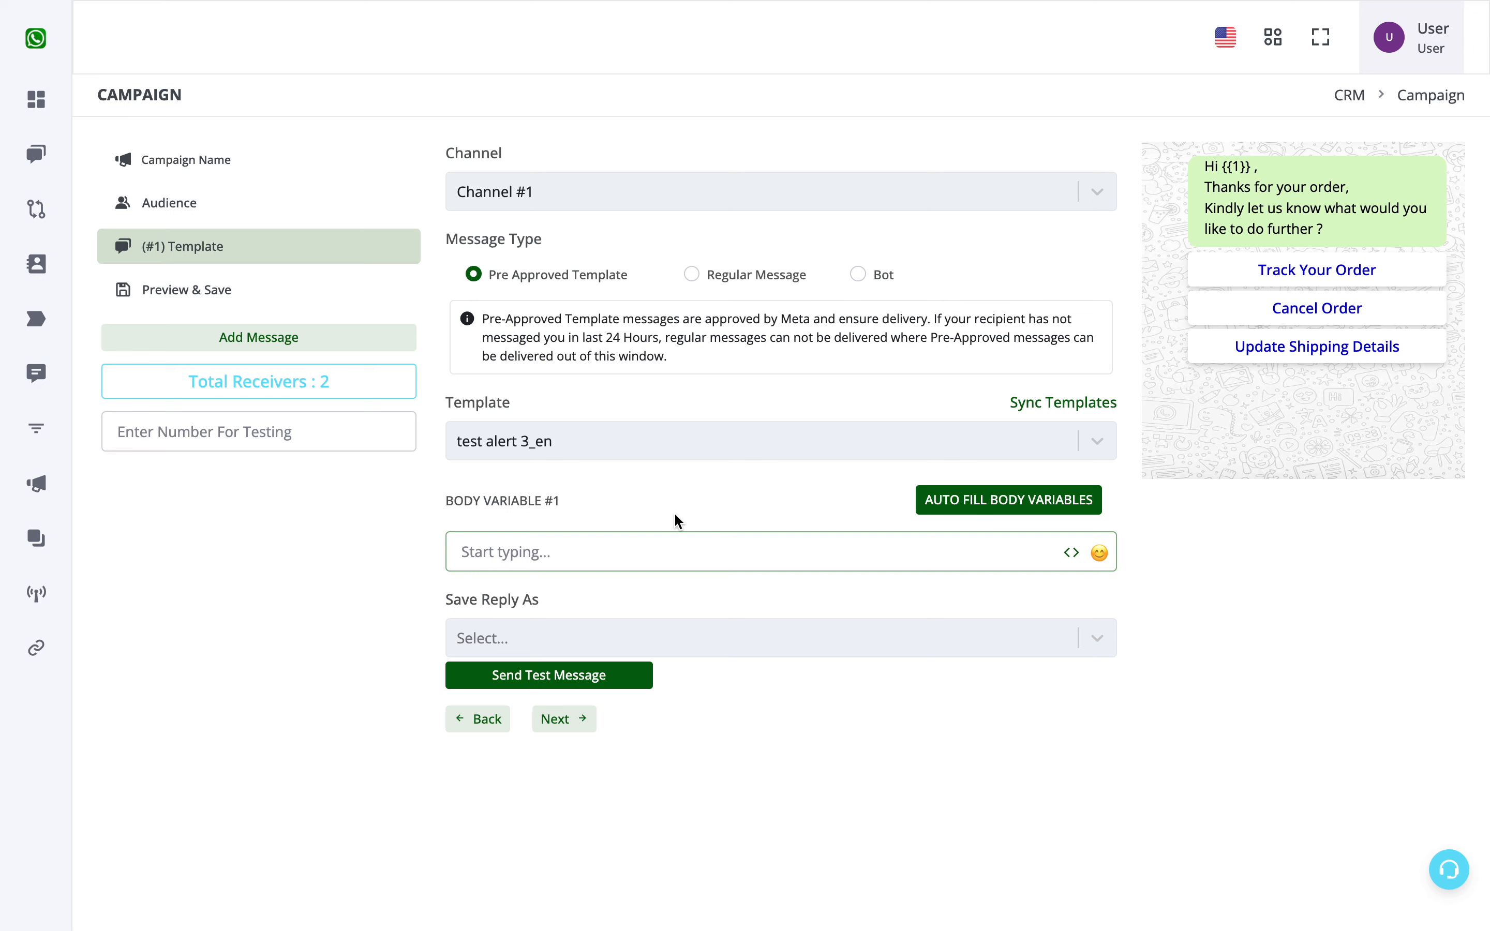
pyautogui.write('Sir / Nam')
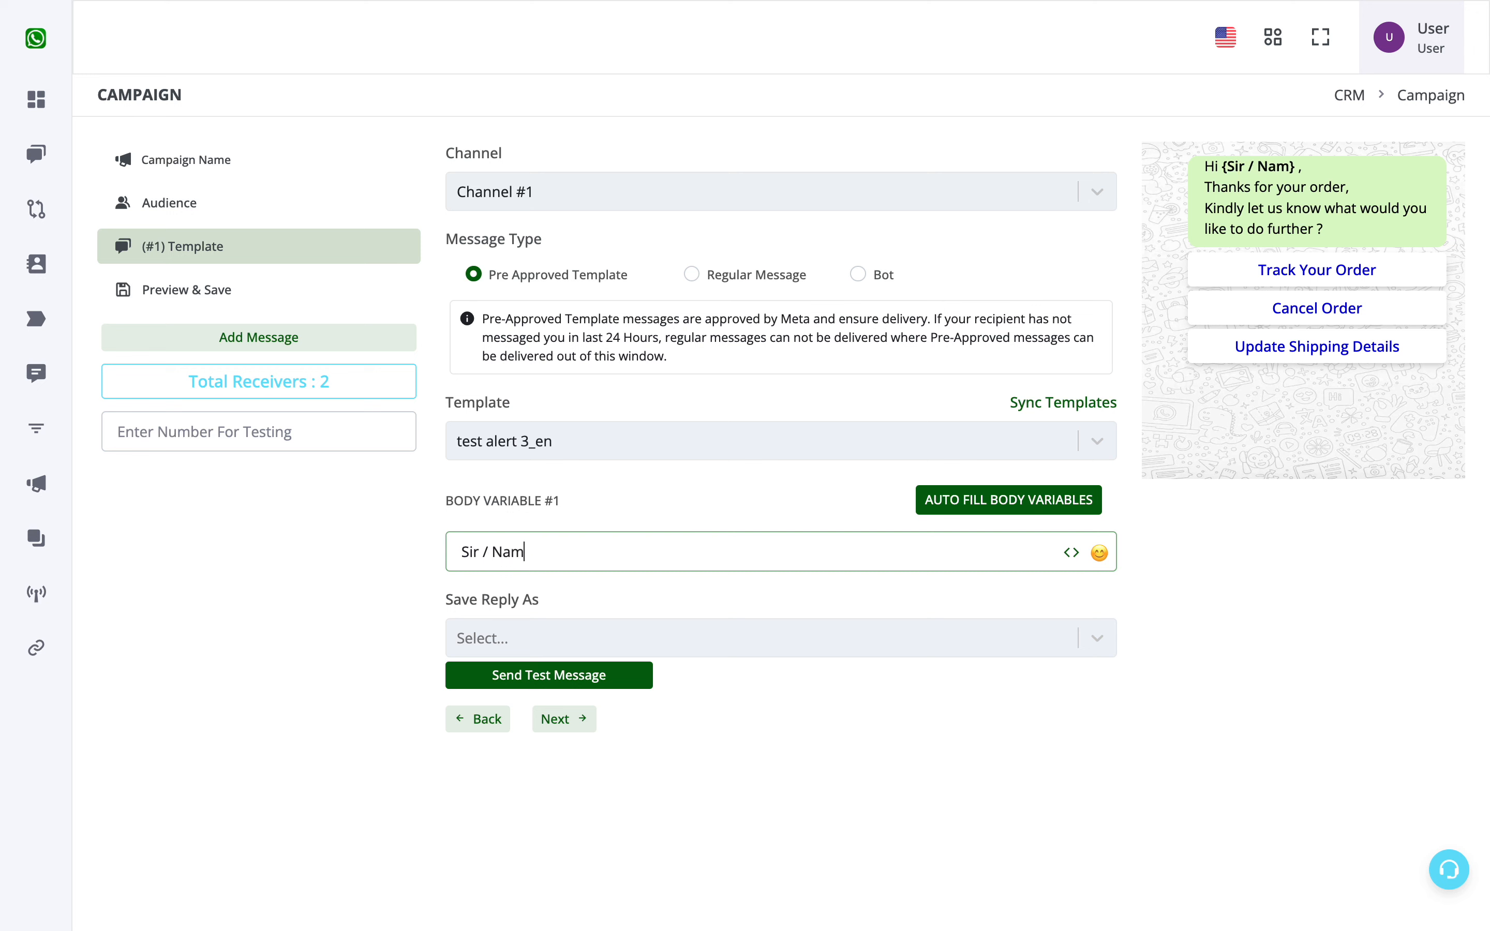
pyautogui.write('e')
pyautogui.press('BackSpace')
pyautogui.press('BackSpace')
pyautogui.press('BackSpace')
pyautogui.press('BackSpace')
pyautogui.write('Mam')
pyautogui.tripleClick(544, 560)
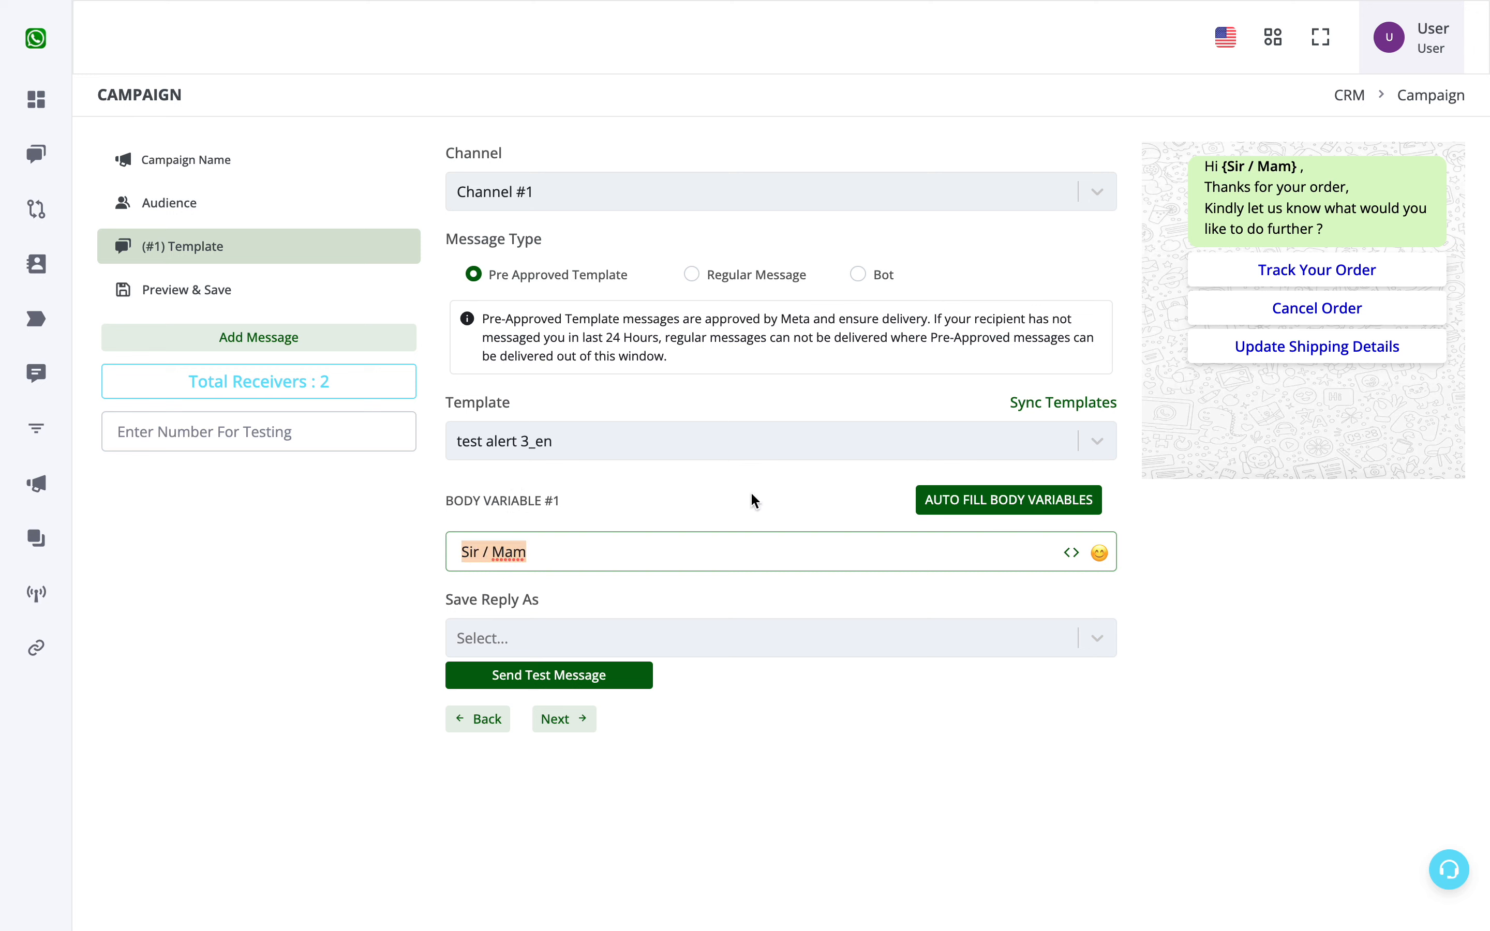
pyautogui.press('BackSpace')
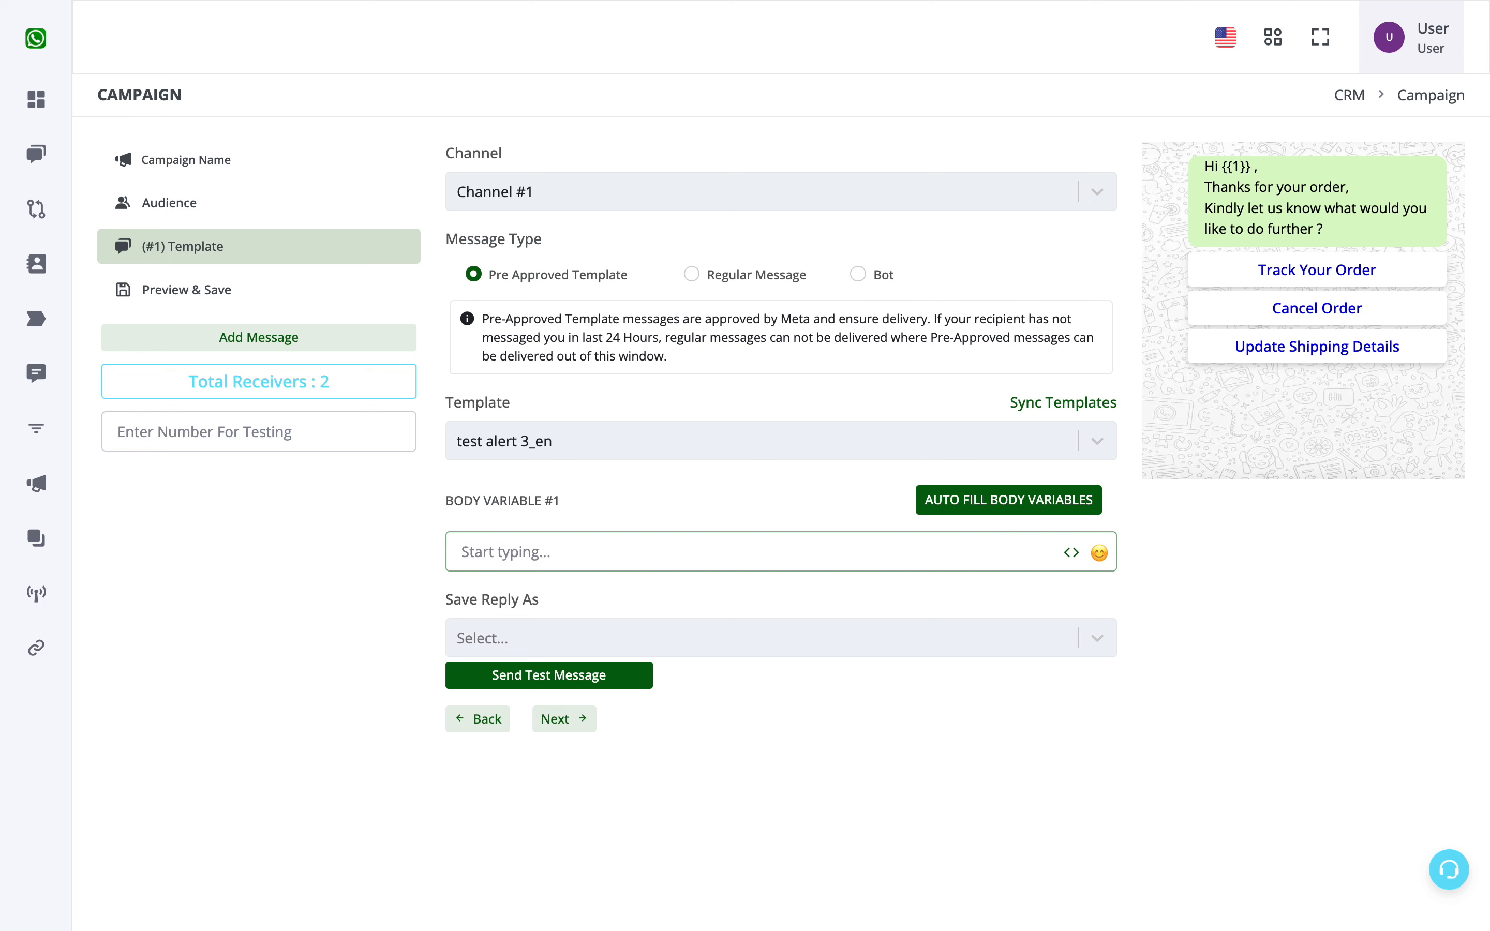
# Fill the first message's body variable #1 with the Chat Name variable and check it in the preview
pyautogui.click(1071, 552)
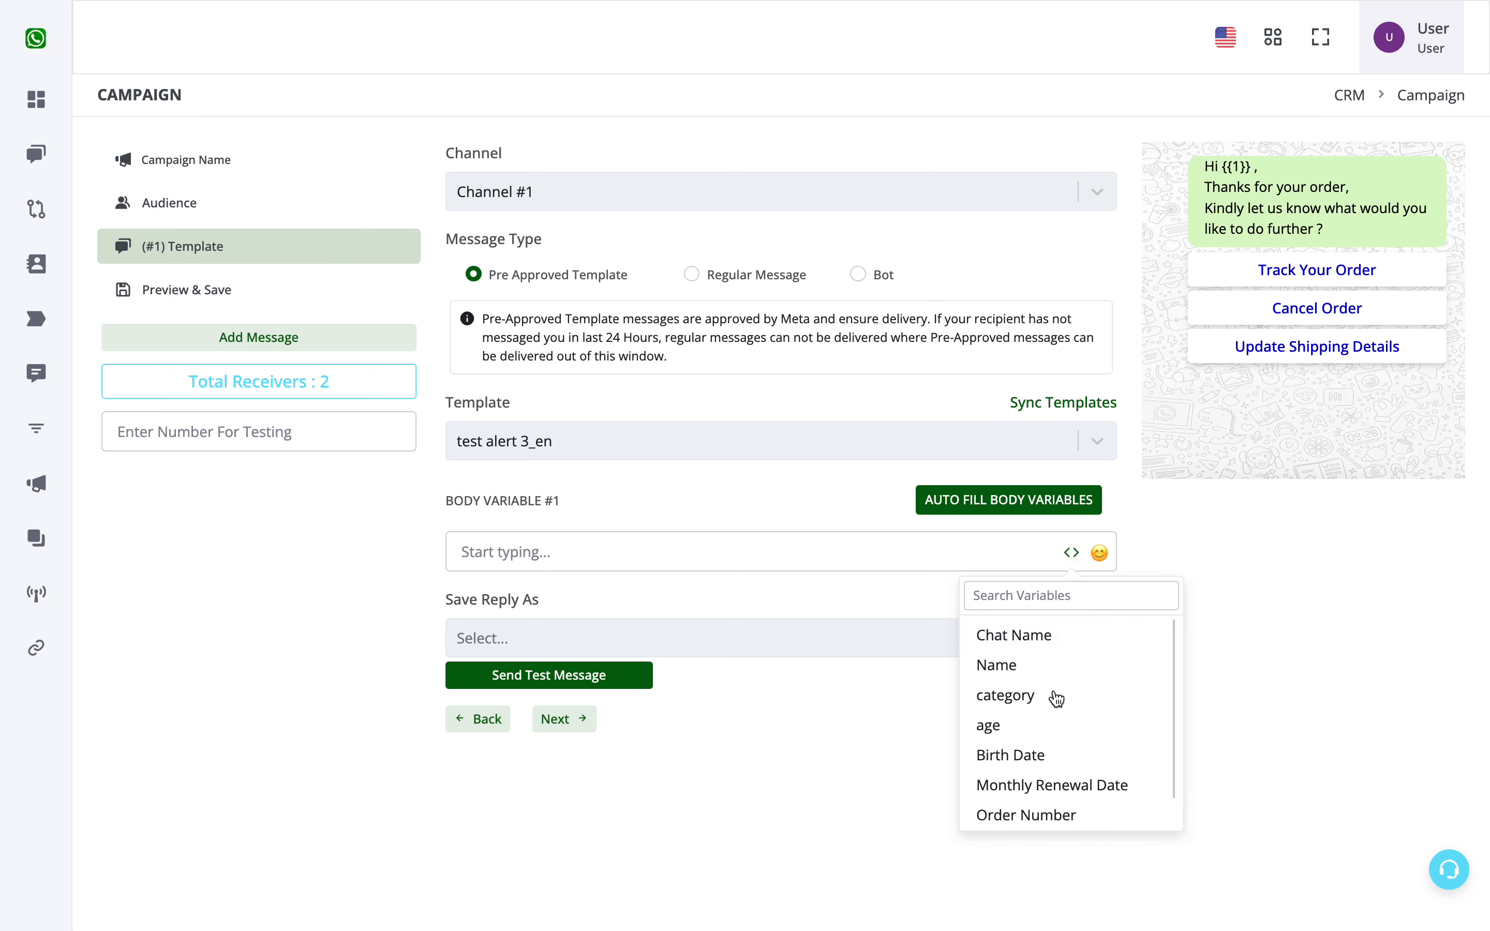
pyautogui.scroll(-1, 1056, 702)
pyautogui.scroll(1, 1056, 712)
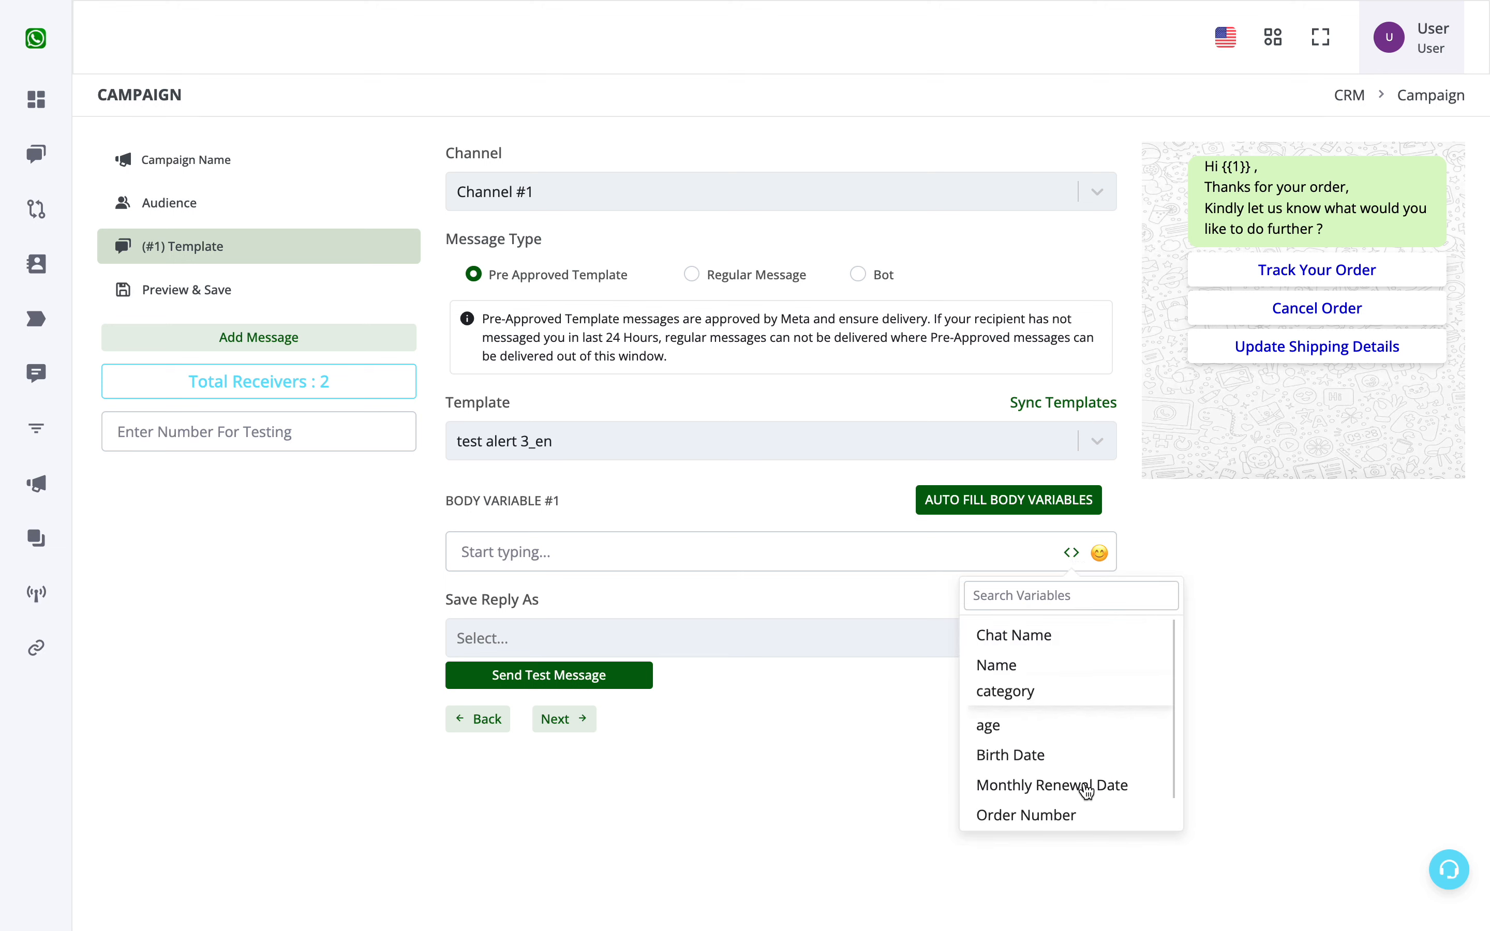
pyautogui.scroll(-1, 1085, 792)
pyautogui.scroll(1, 1085, 793)
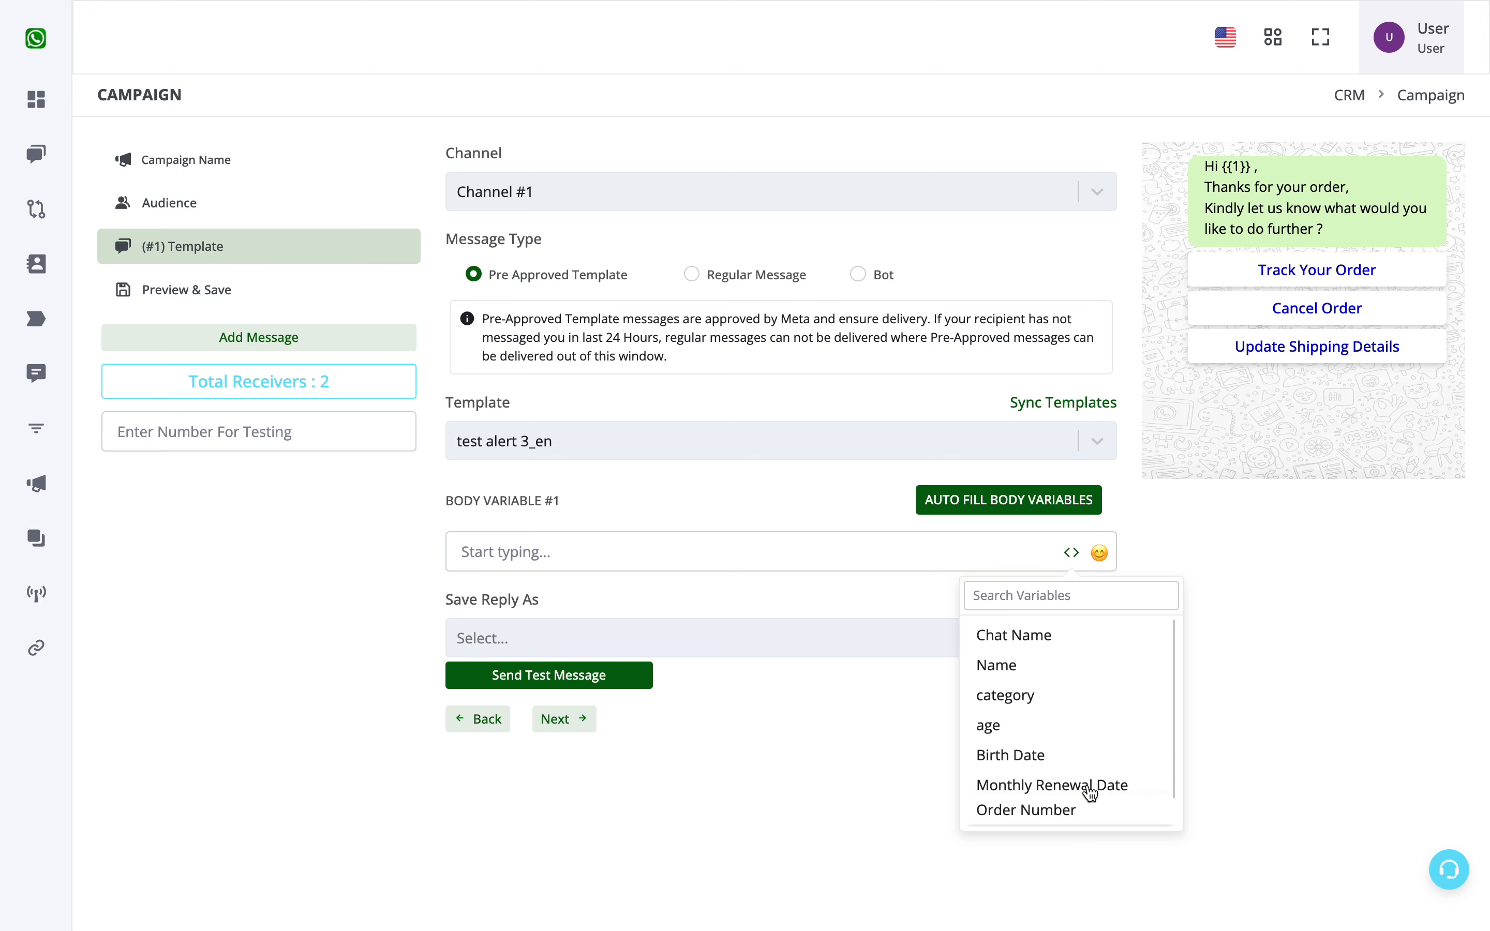
pyautogui.click(1036, 640)
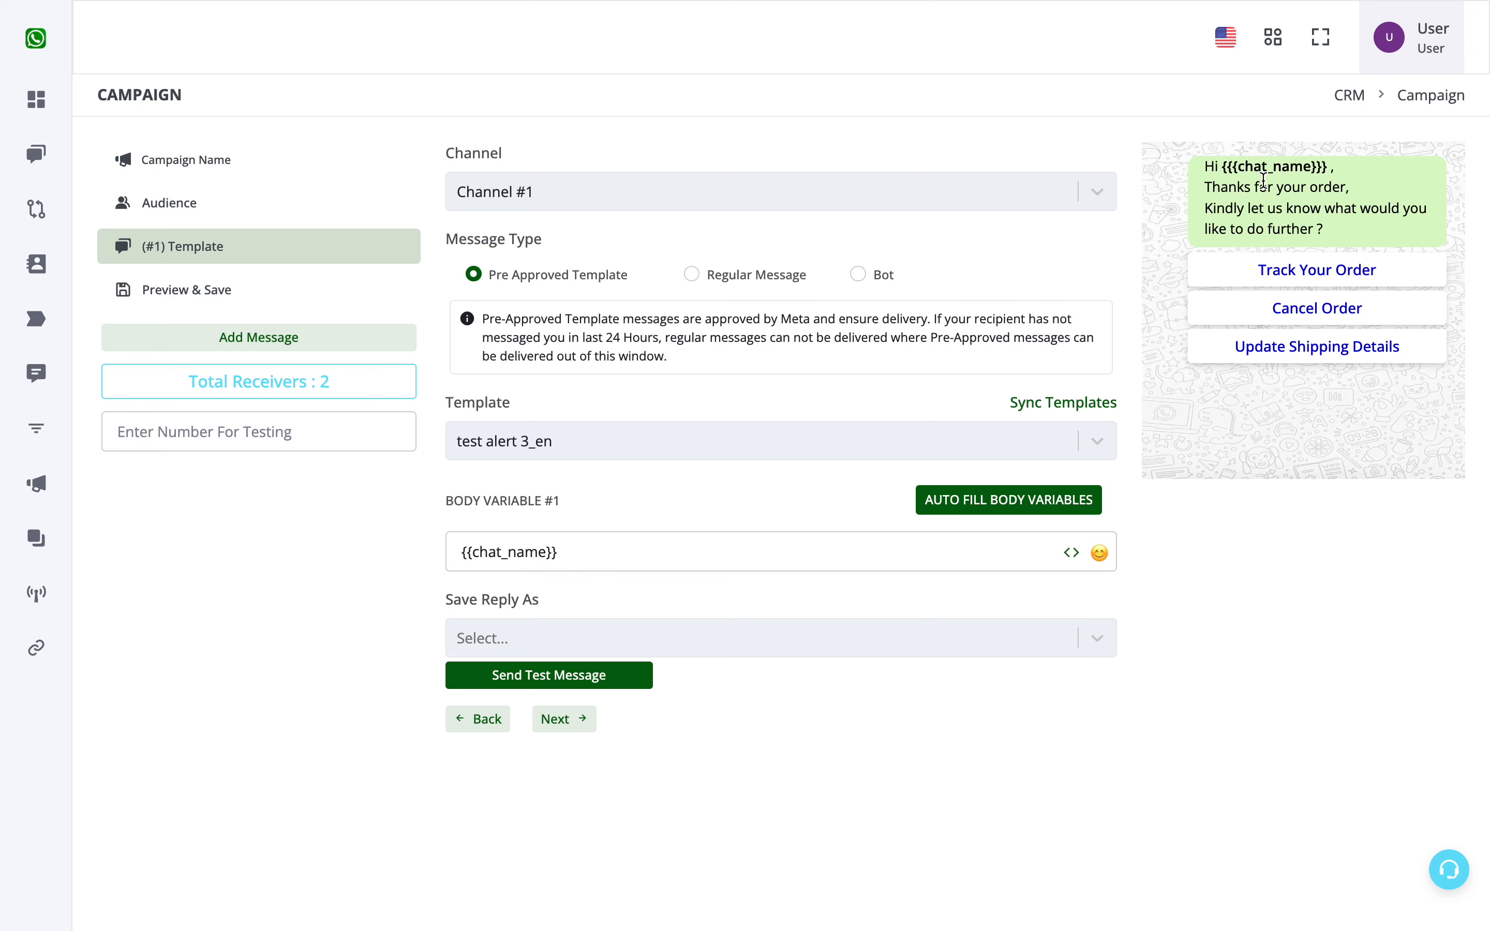
pyautogui.moveTo(1221, 164); pyautogui.dragTo(1325, 159)
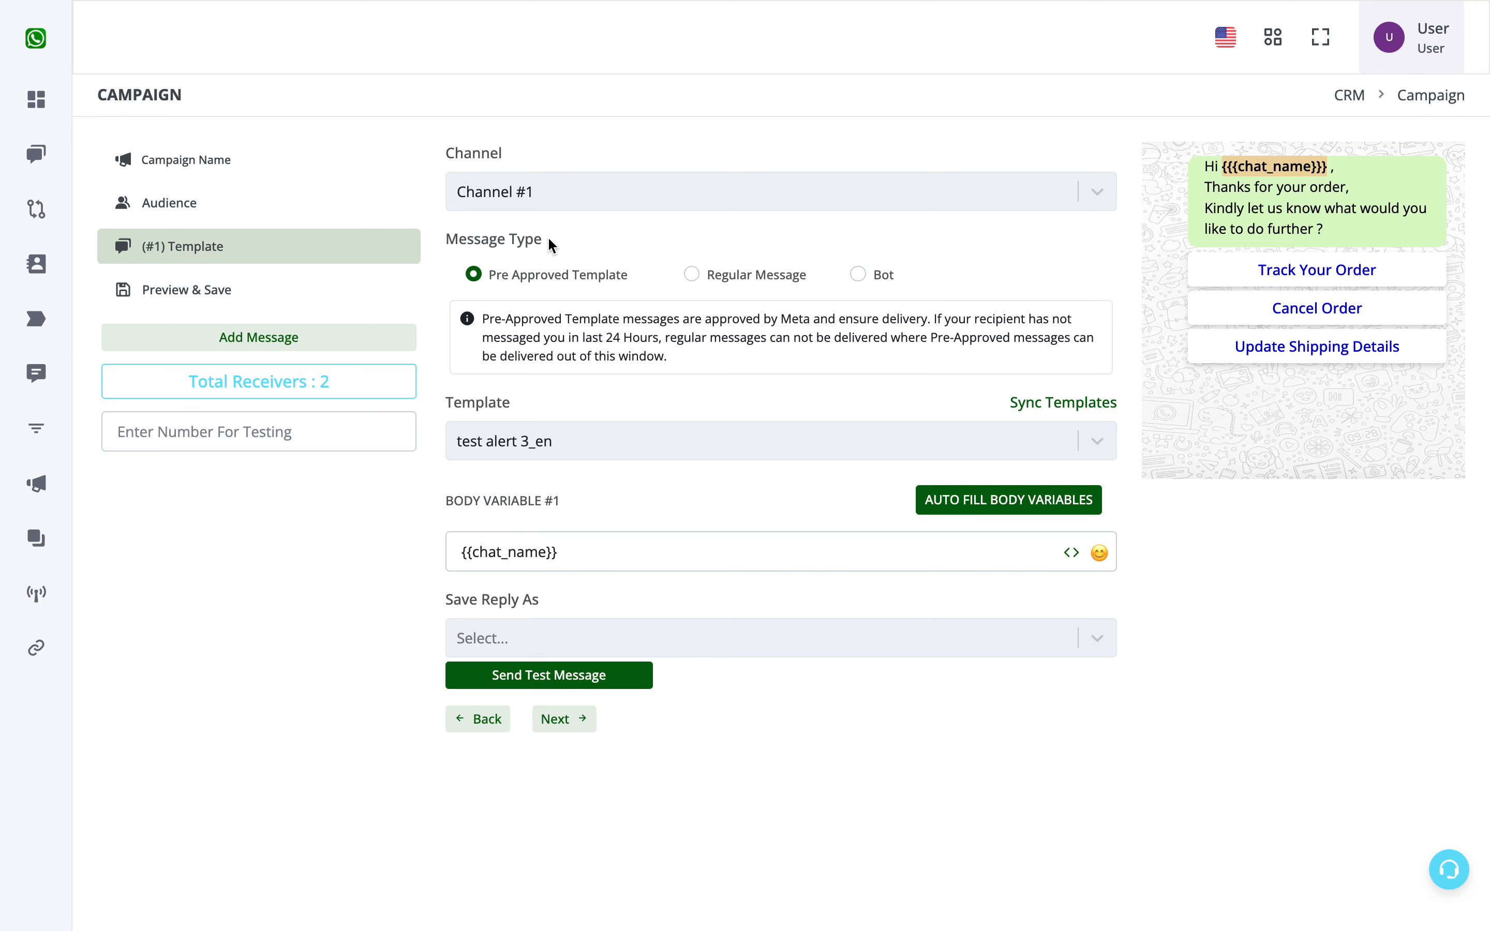
# Add a second message on Channel #1 that uses the pre-approved template test alert 2_en
pyautogui.click(381, 346)
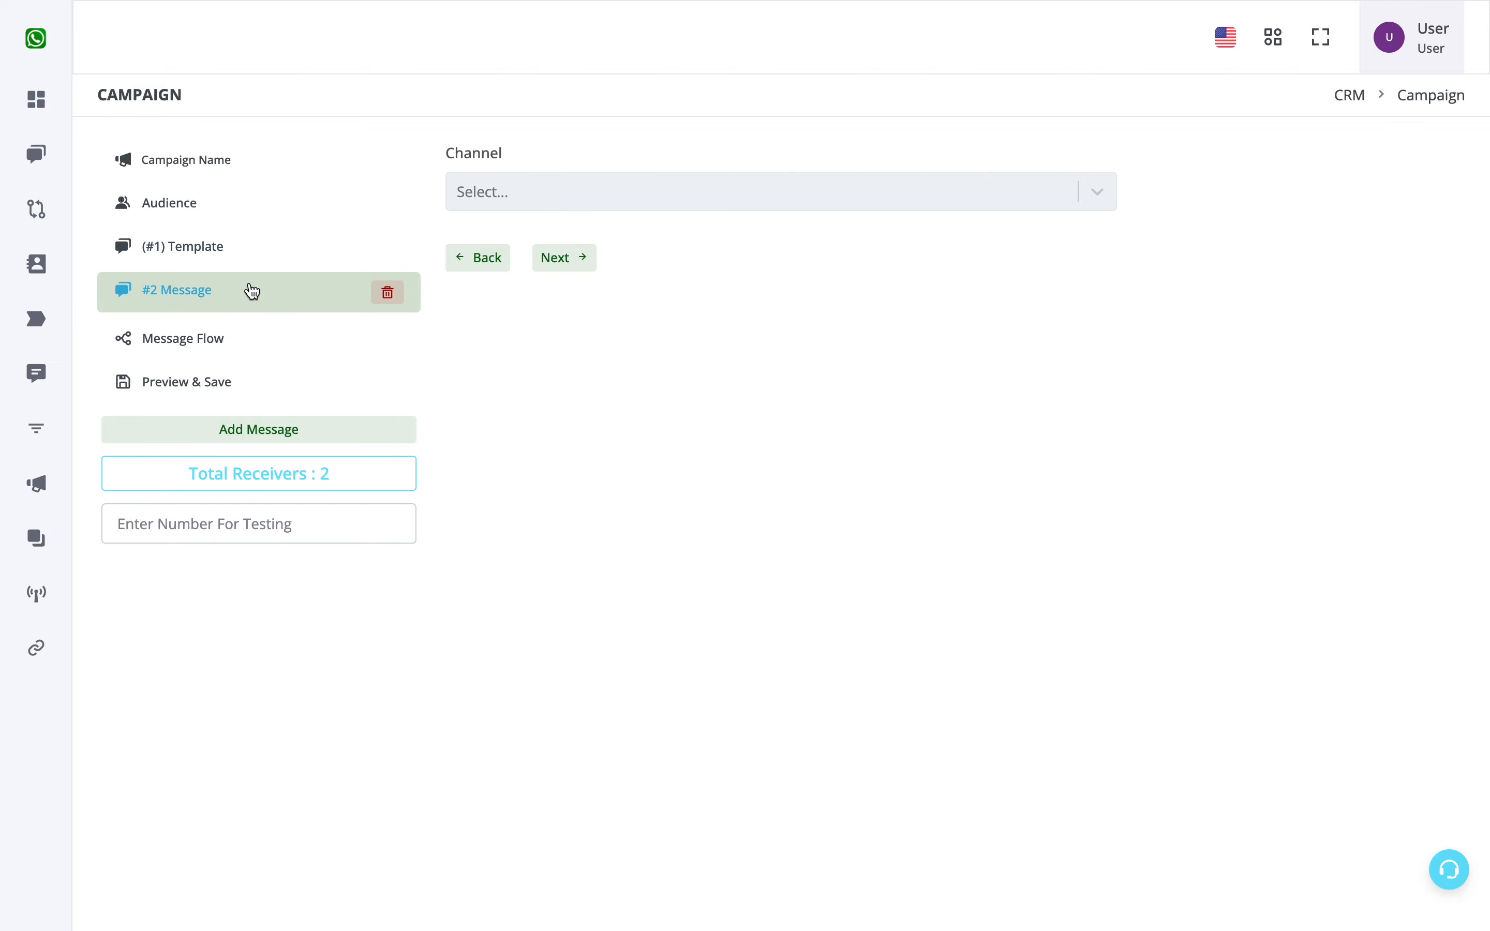
pyautogui.click(618, 196)
pyautogui.click(619, 256)
pyautogui.click(593, 295)
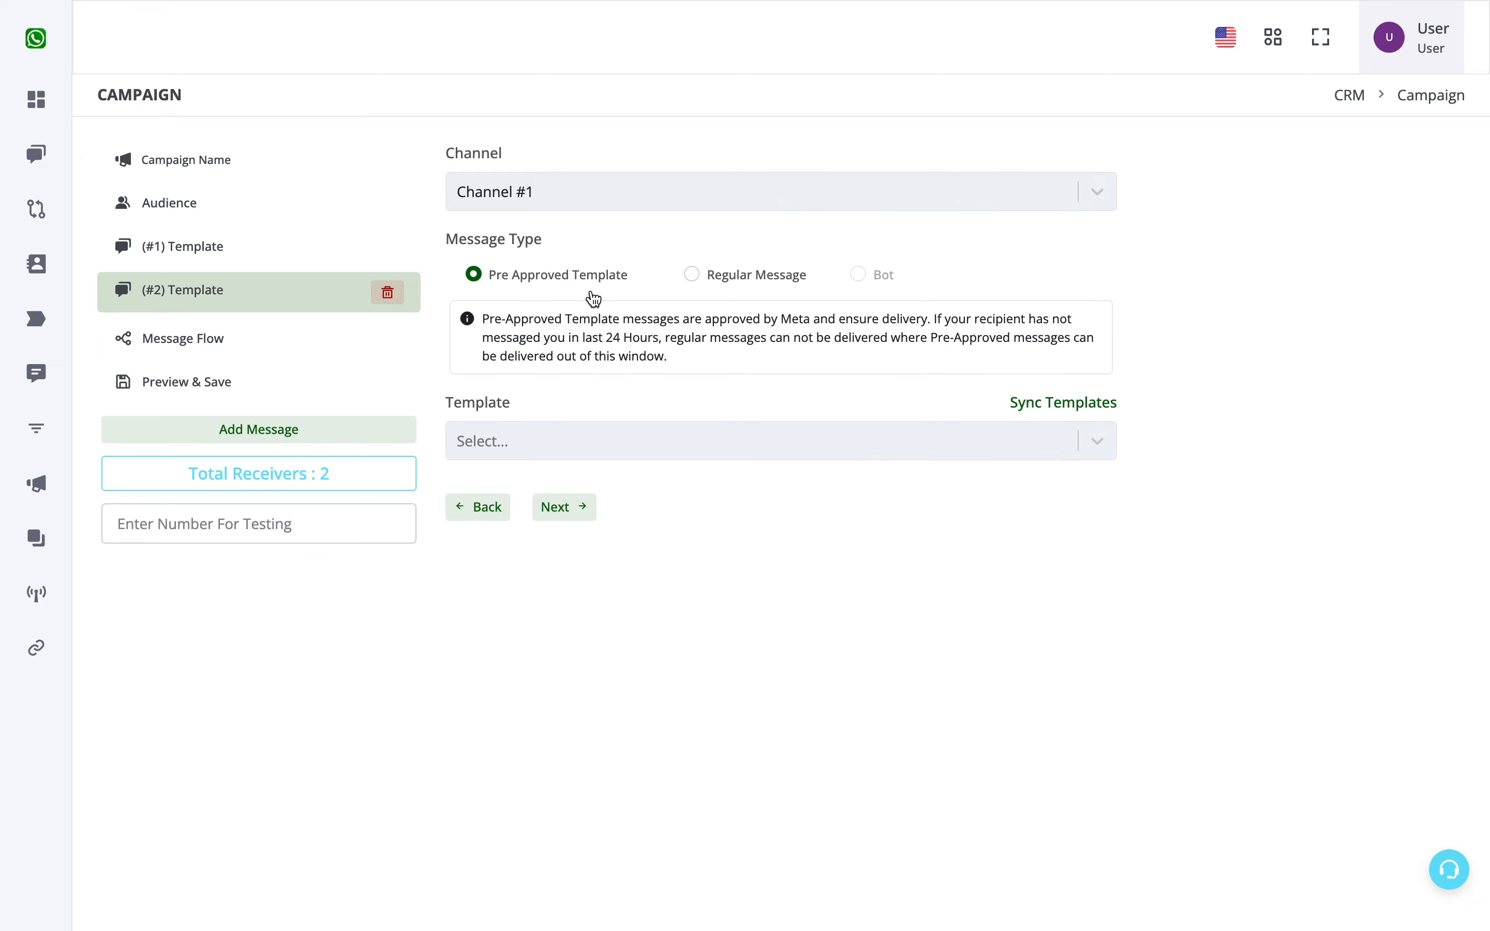
pyautogui.click(683, 434)
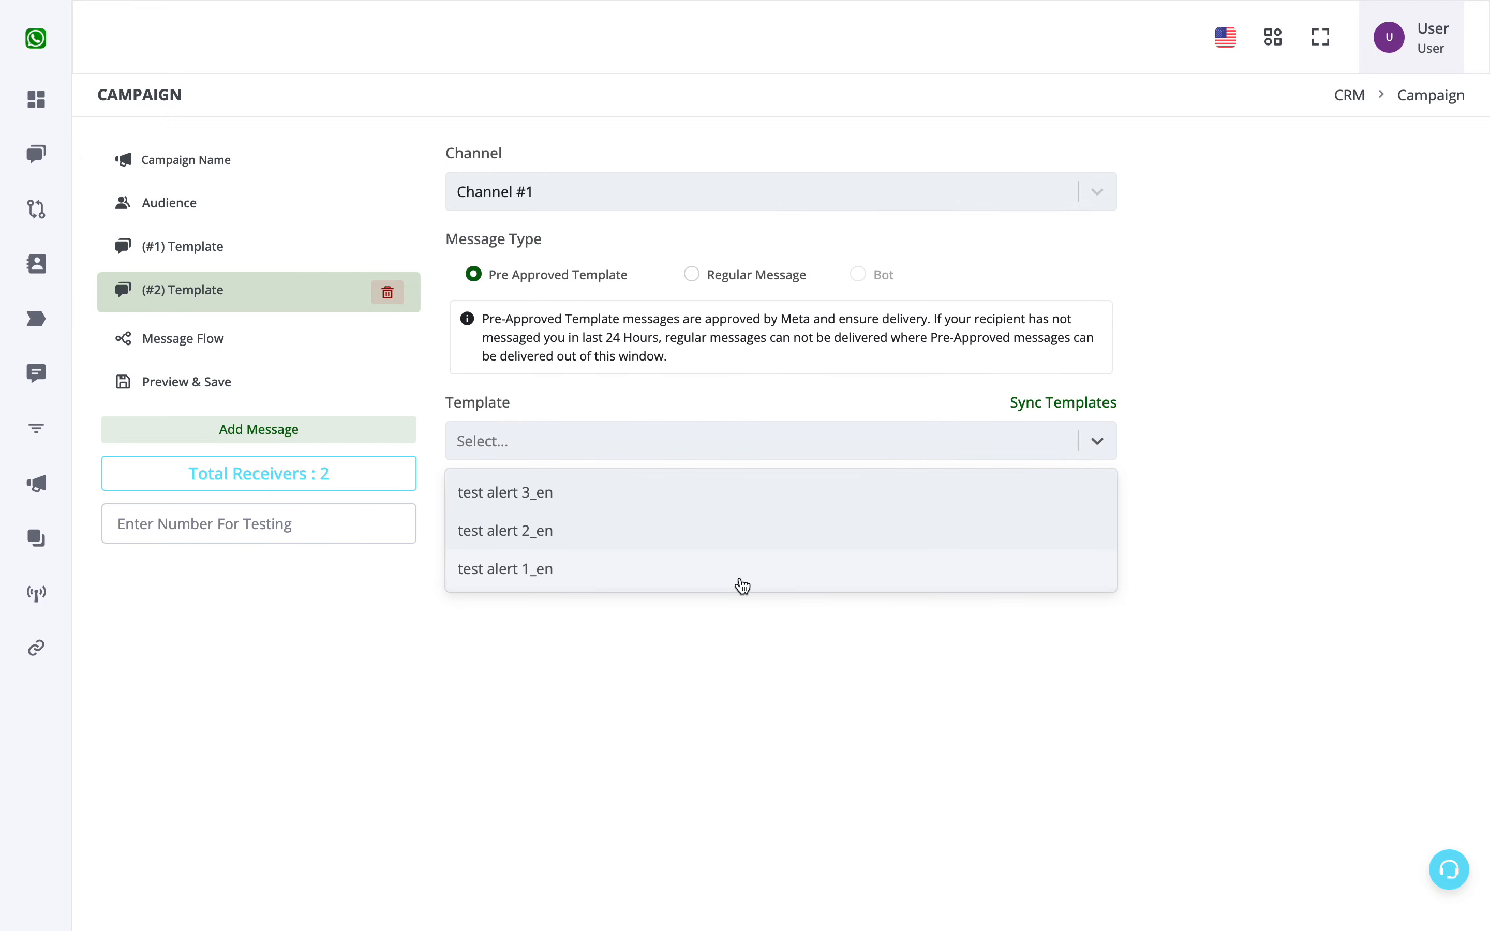
pyautogui.click(686, 530)
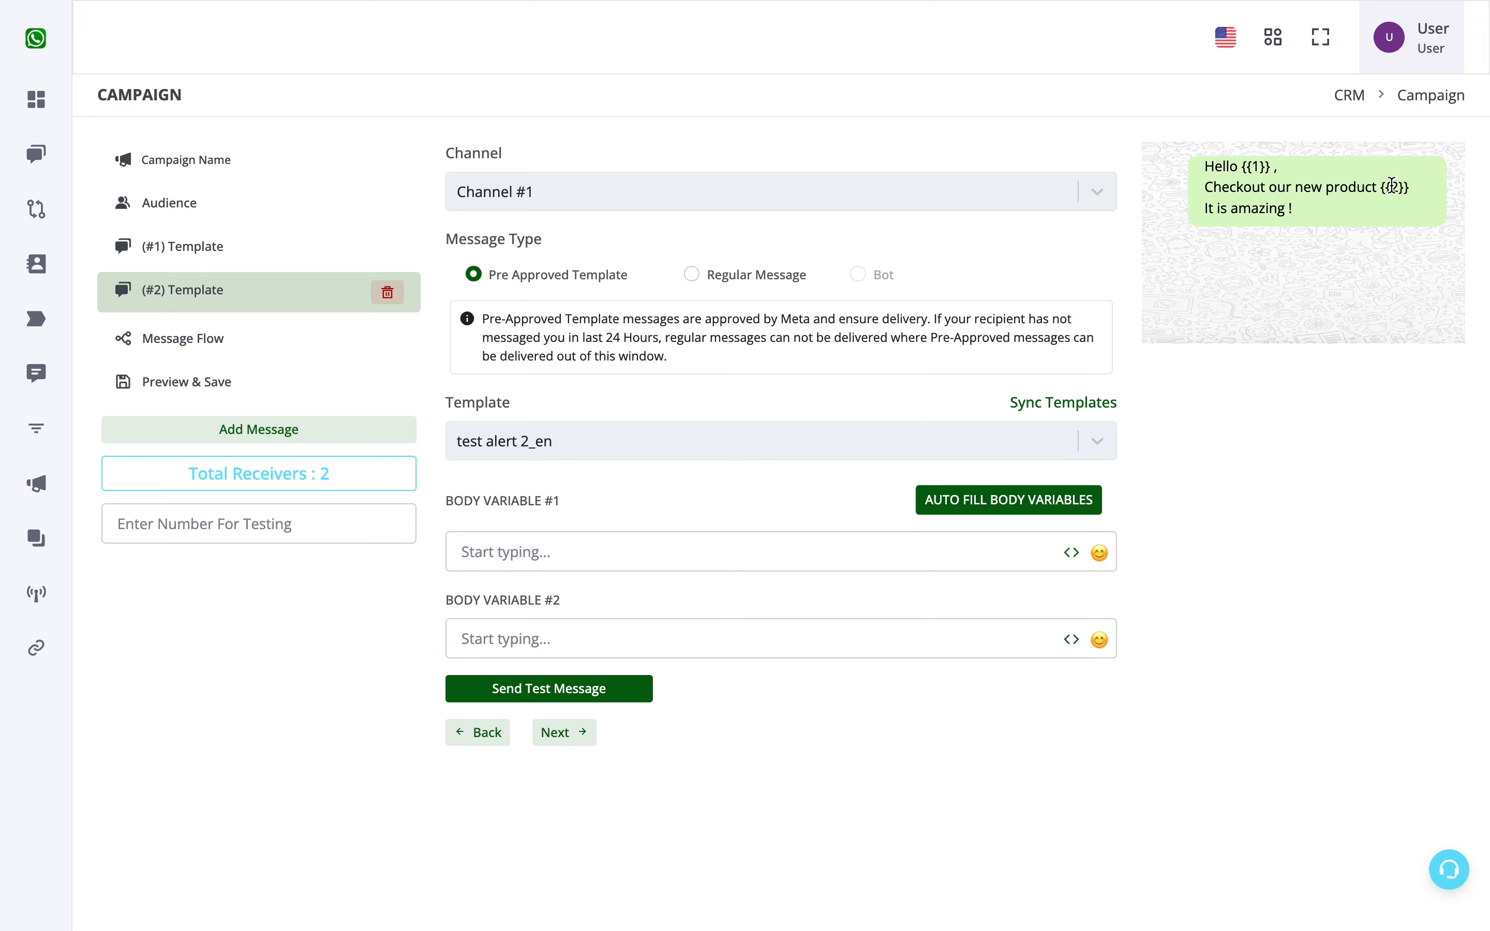
# Fill the second message's body variable #1 with Chat Name and body variable #2 with Order Number
pyautogui.click(1072, 553)
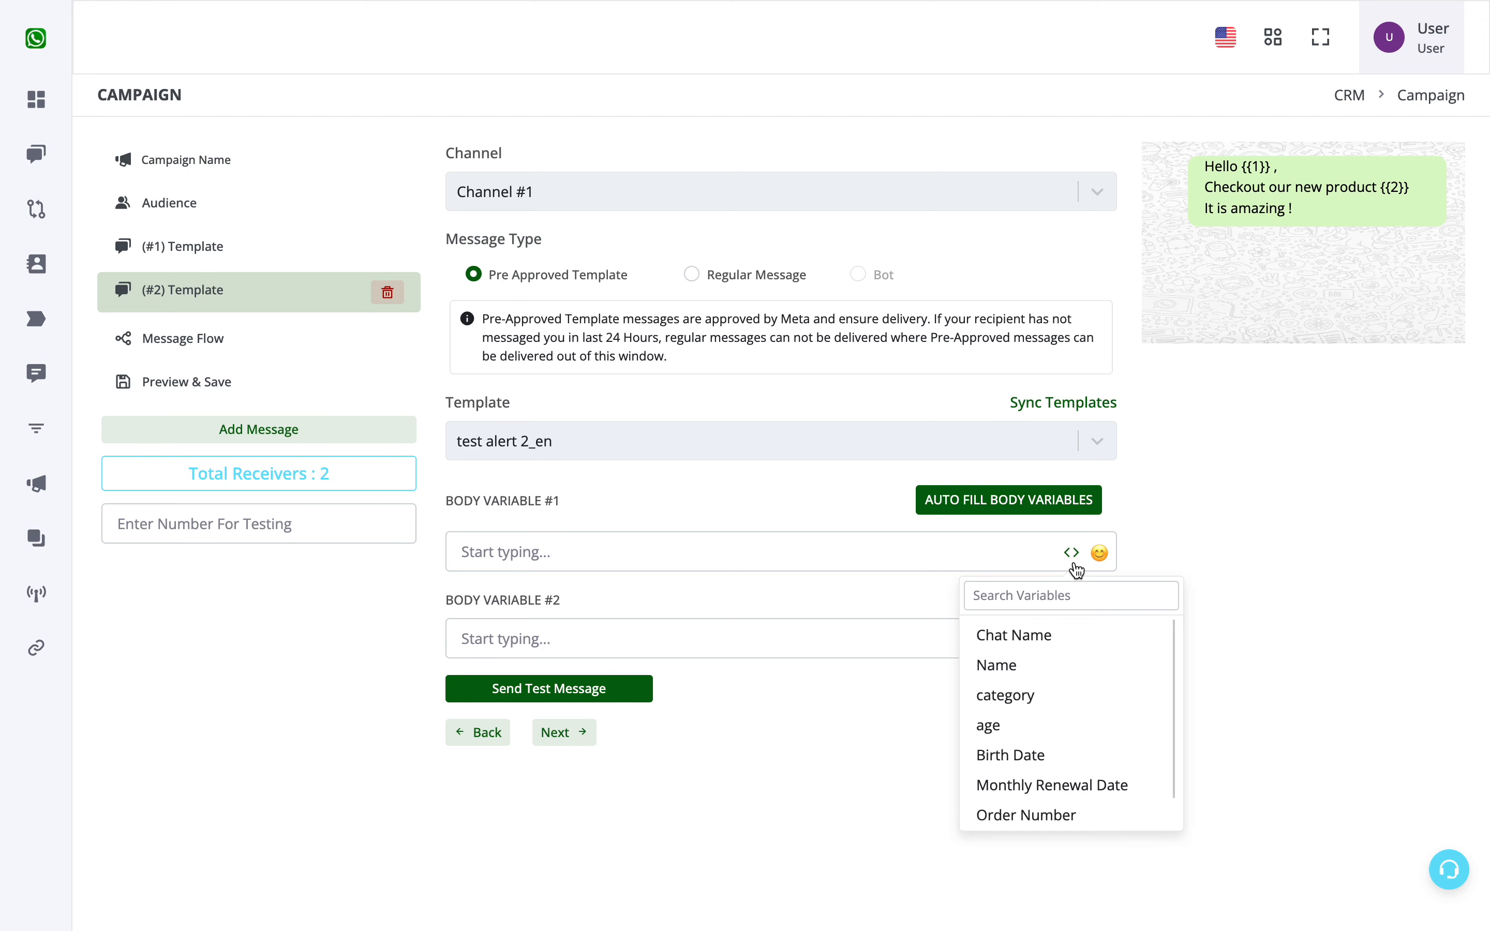
pyautogui.click(1040, 642)
pyautogui.click(838, 637)
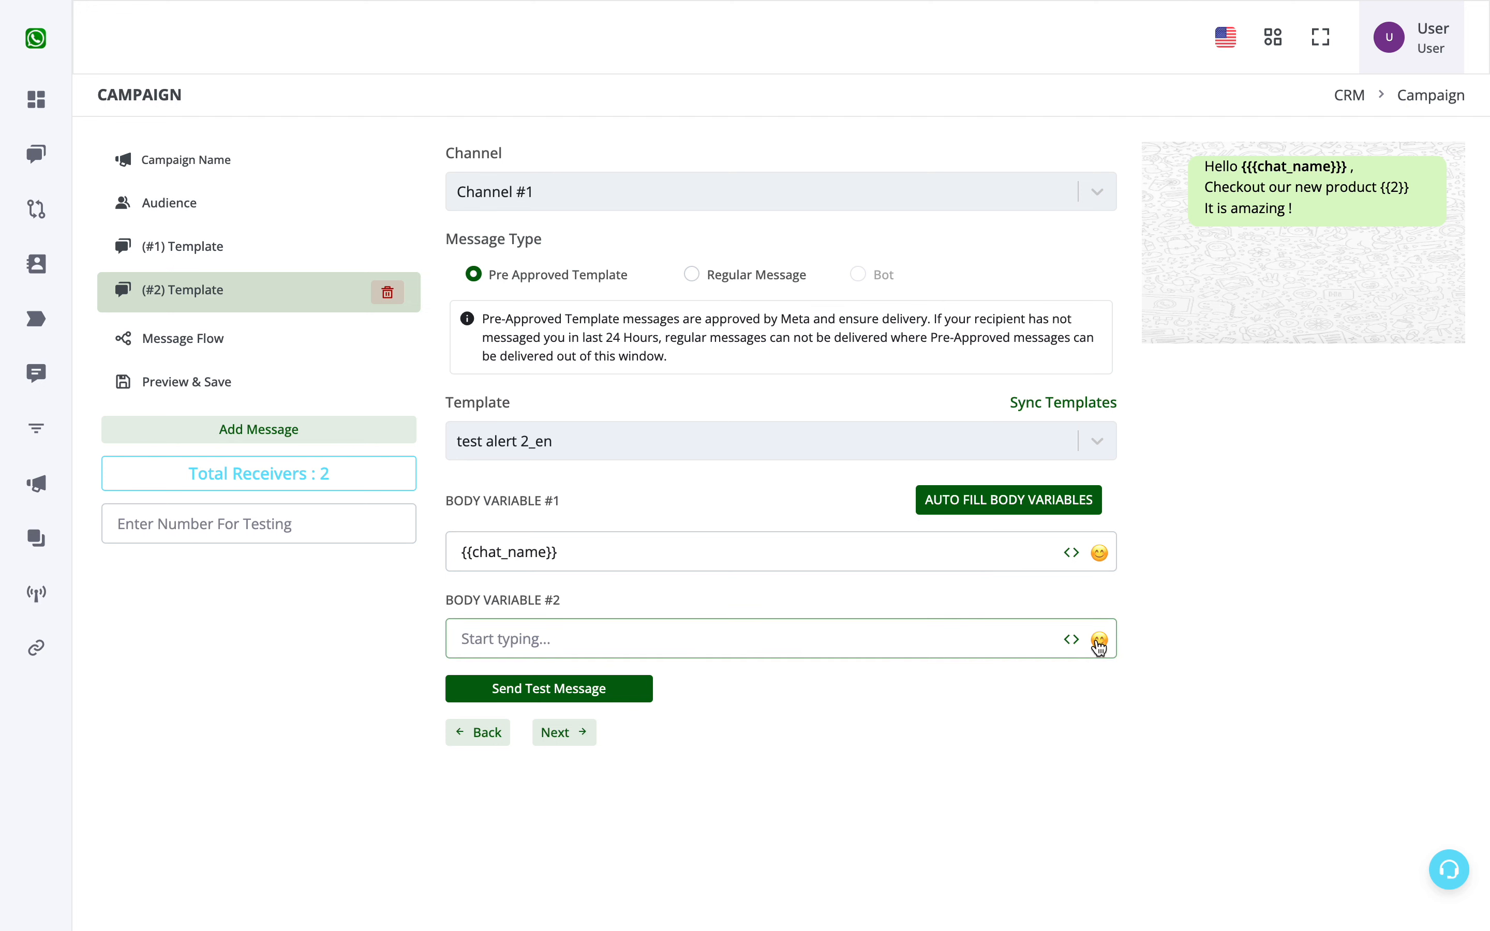
pyautogui.click(1071, 639)
pyautogui.scroll(-1, 1083, 863)
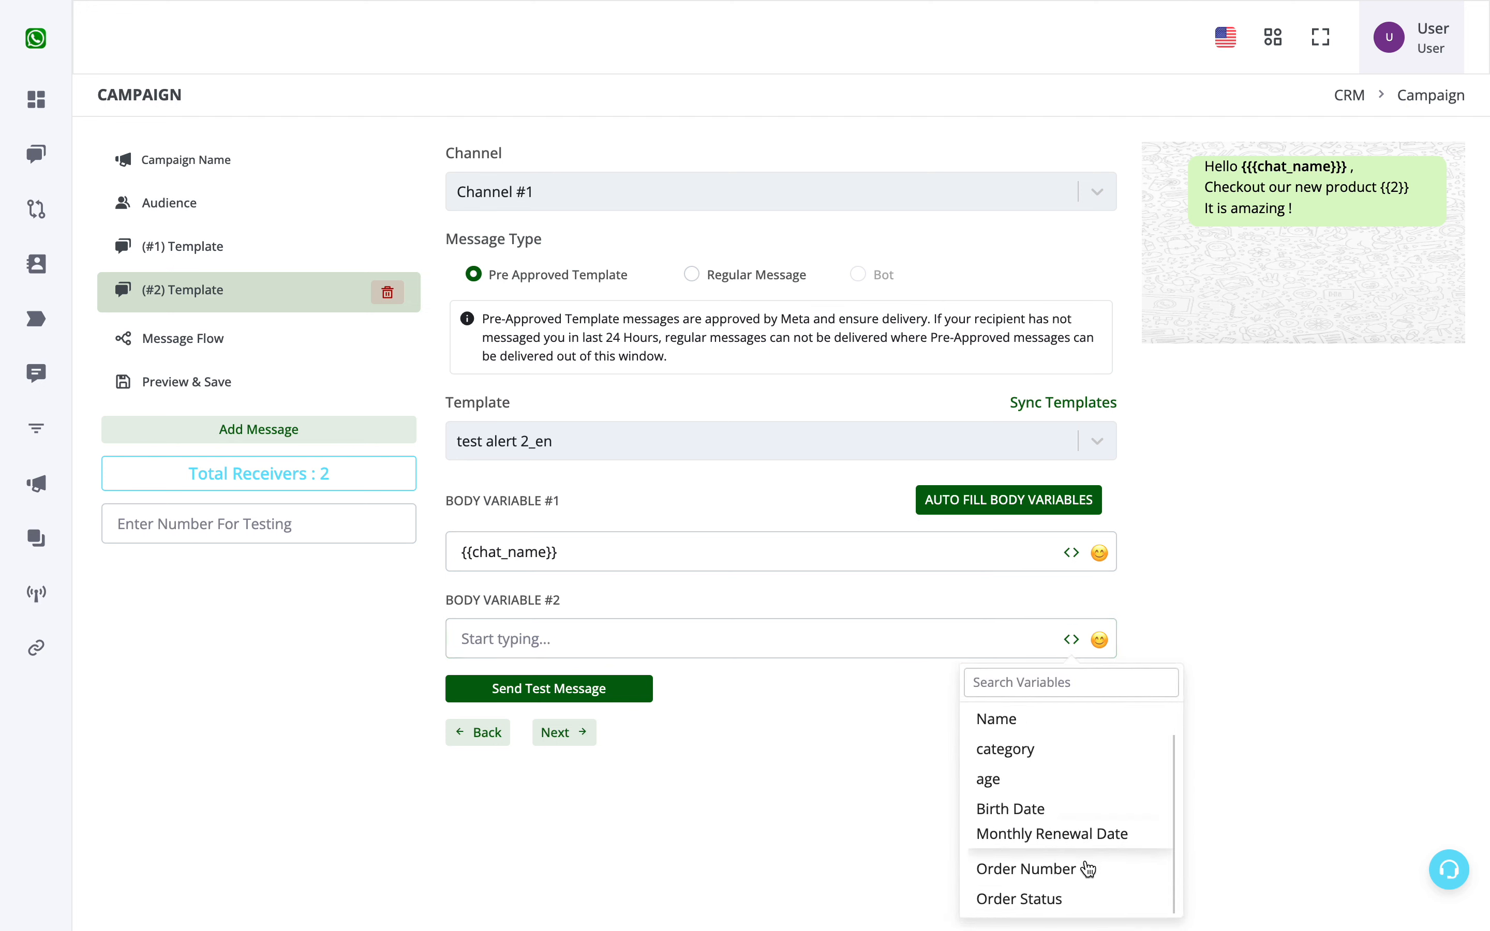
pyautogui.click(1049, 873)
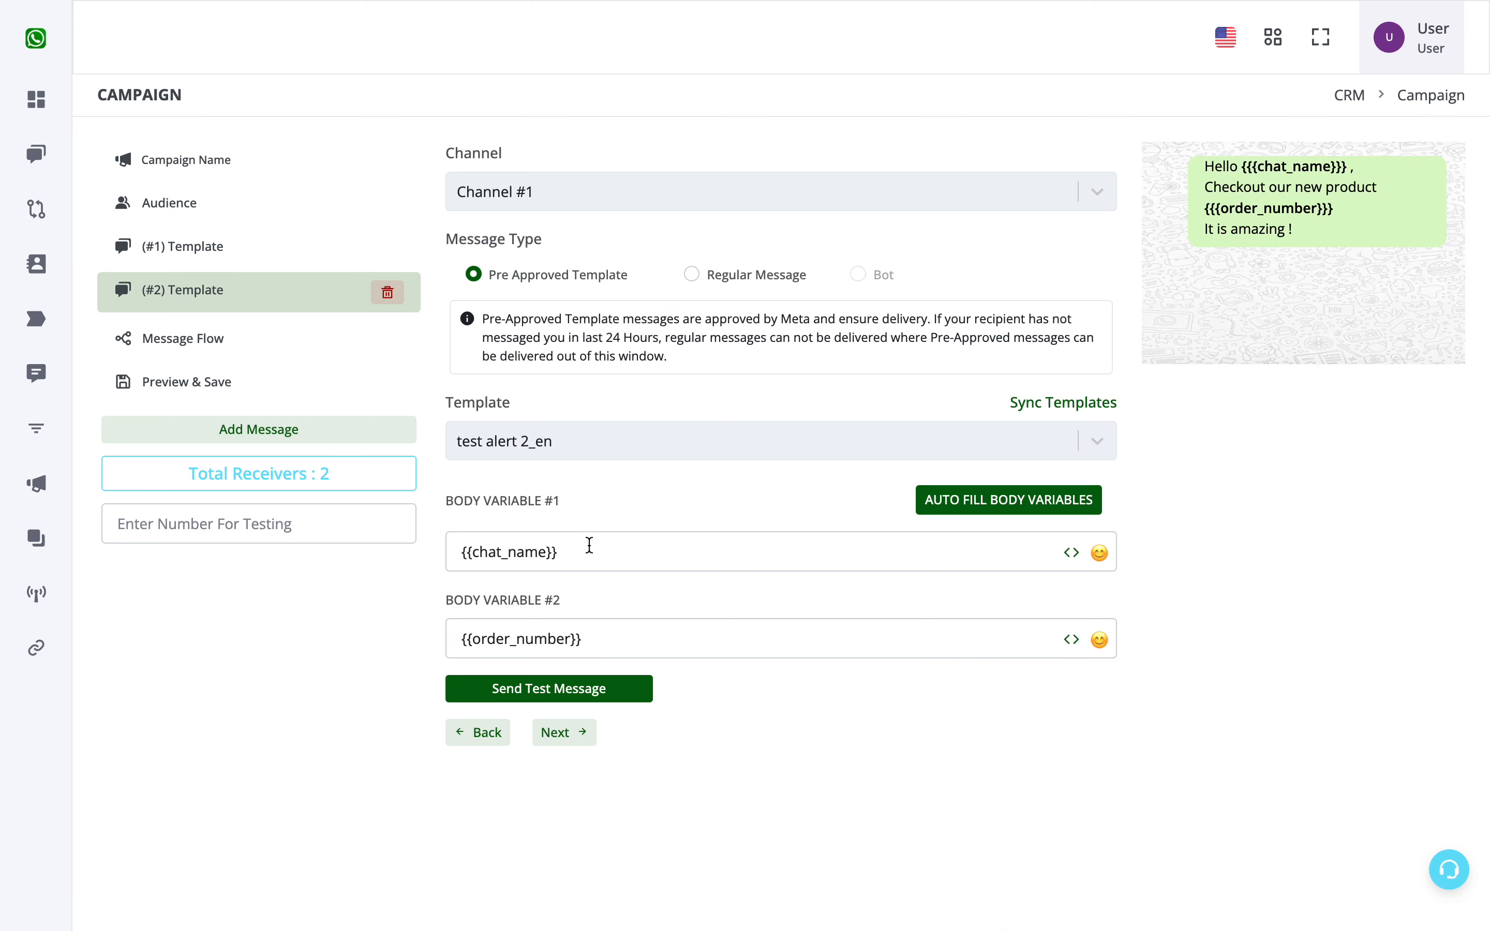
pyautogui.tripleClick(674, 556)
pyautogui.click(703, 637)
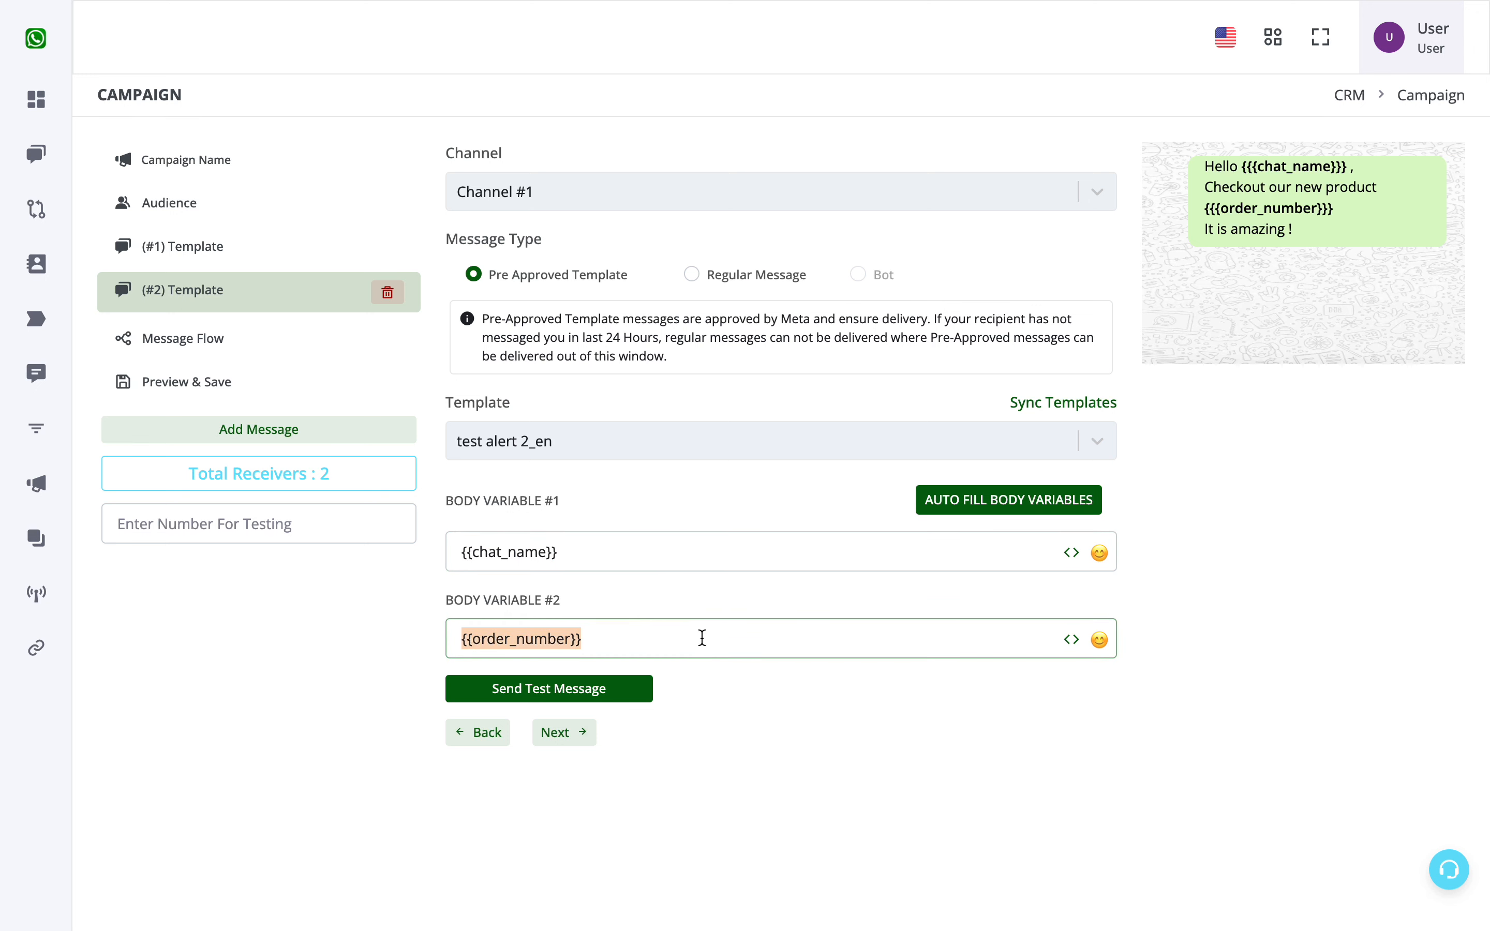
# Enter a phone number as the campaign's number for testing
pyautogui.click(638, 560)
pyautogui.click(343, 537)
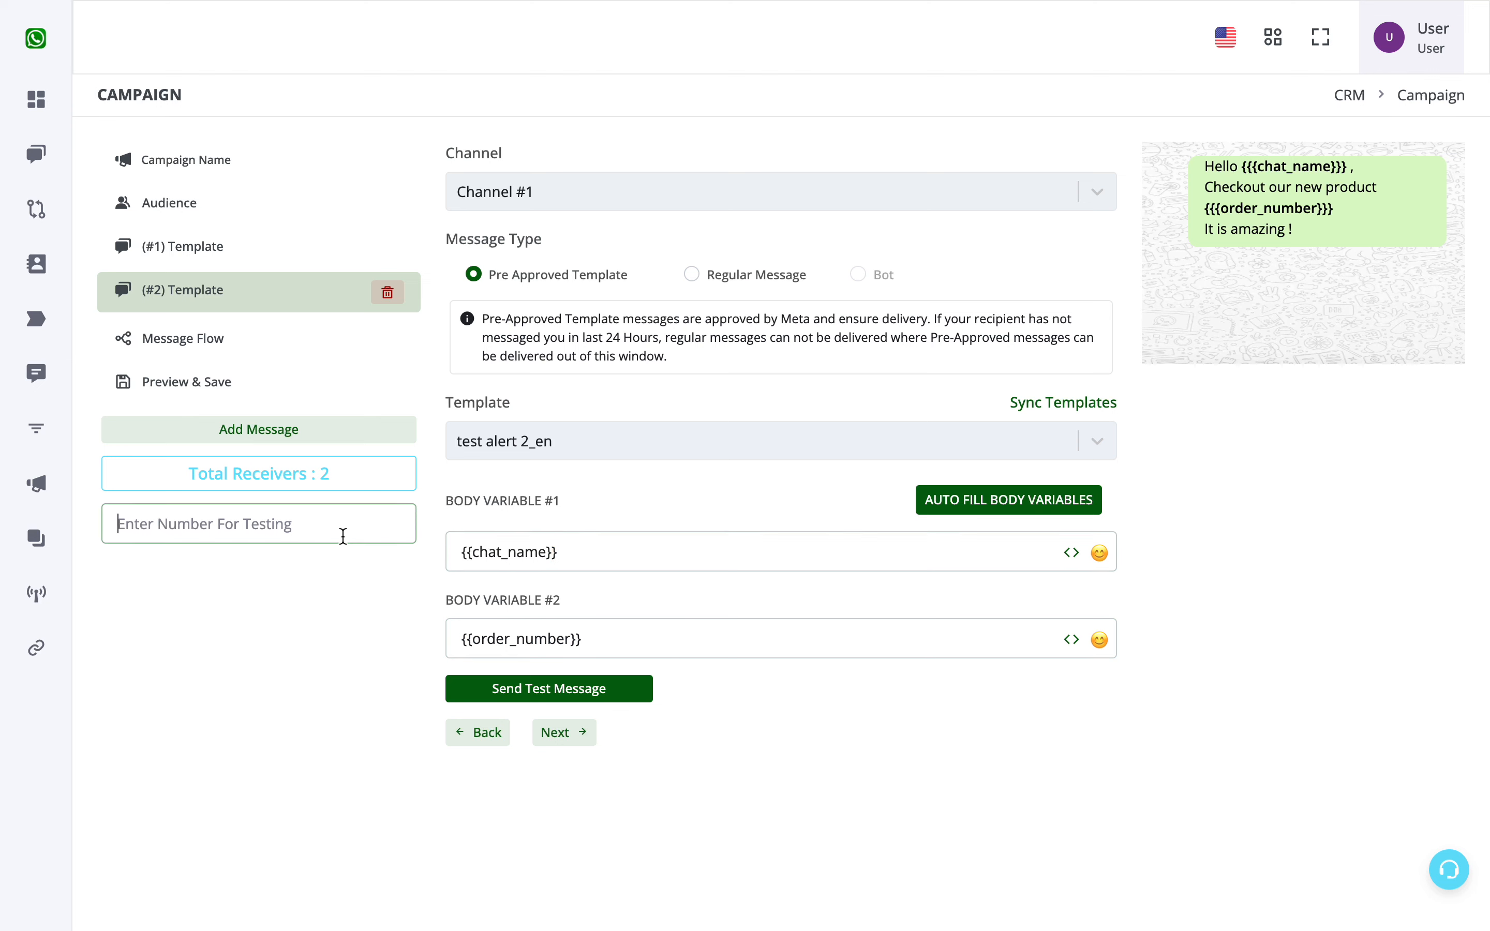
pyautogui.write('919')
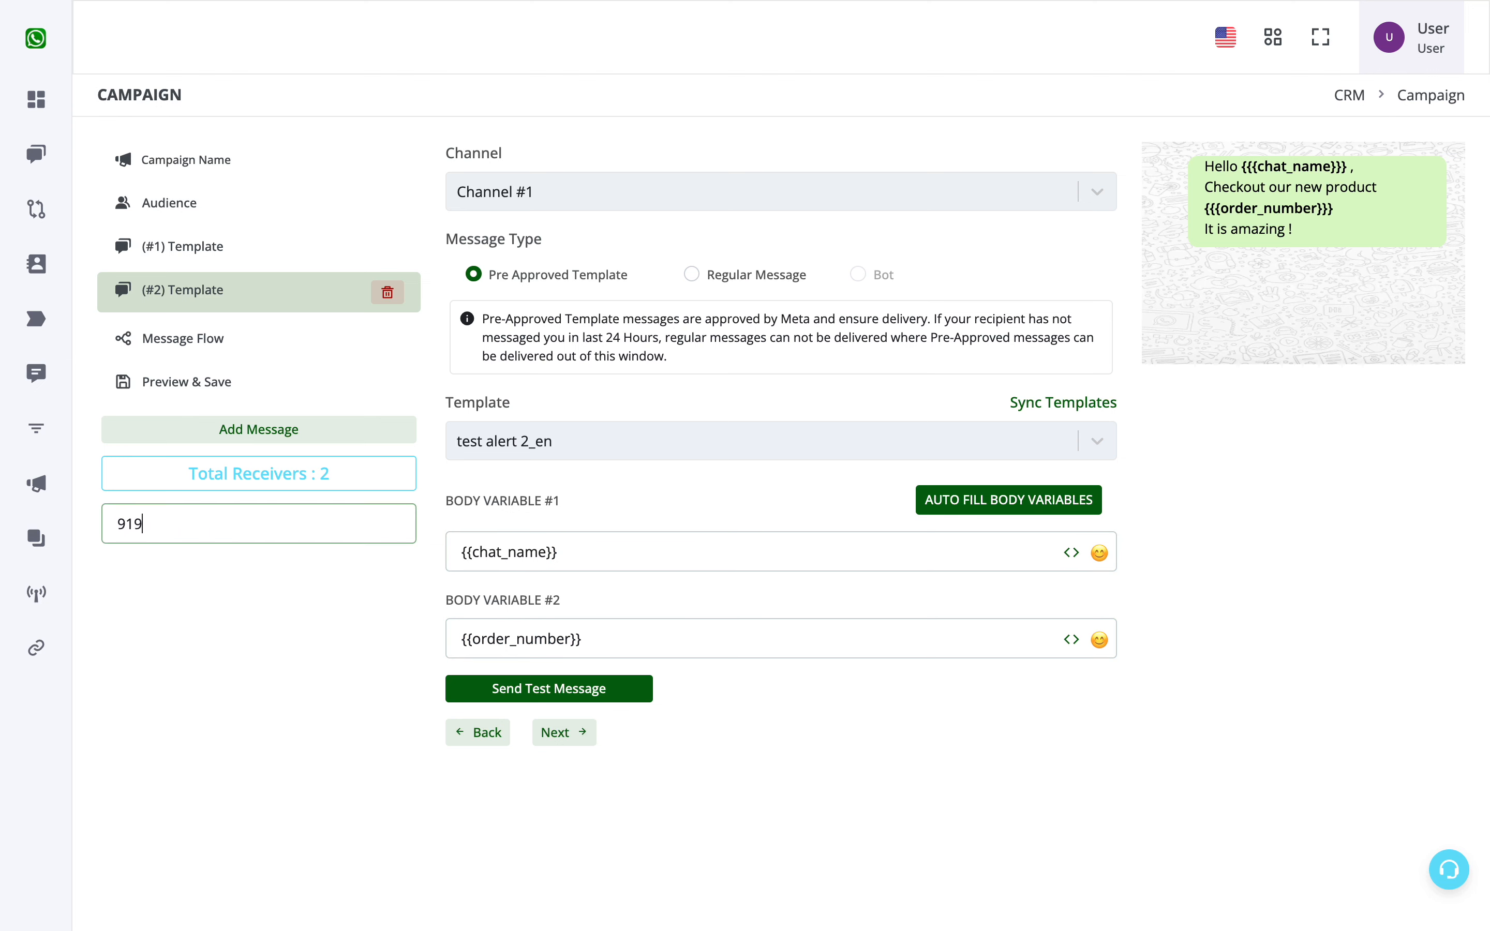
pyautogui.write('99999999')
pyautogui.moveTo(233, 524); pyautogui.dragTo(110, 524)
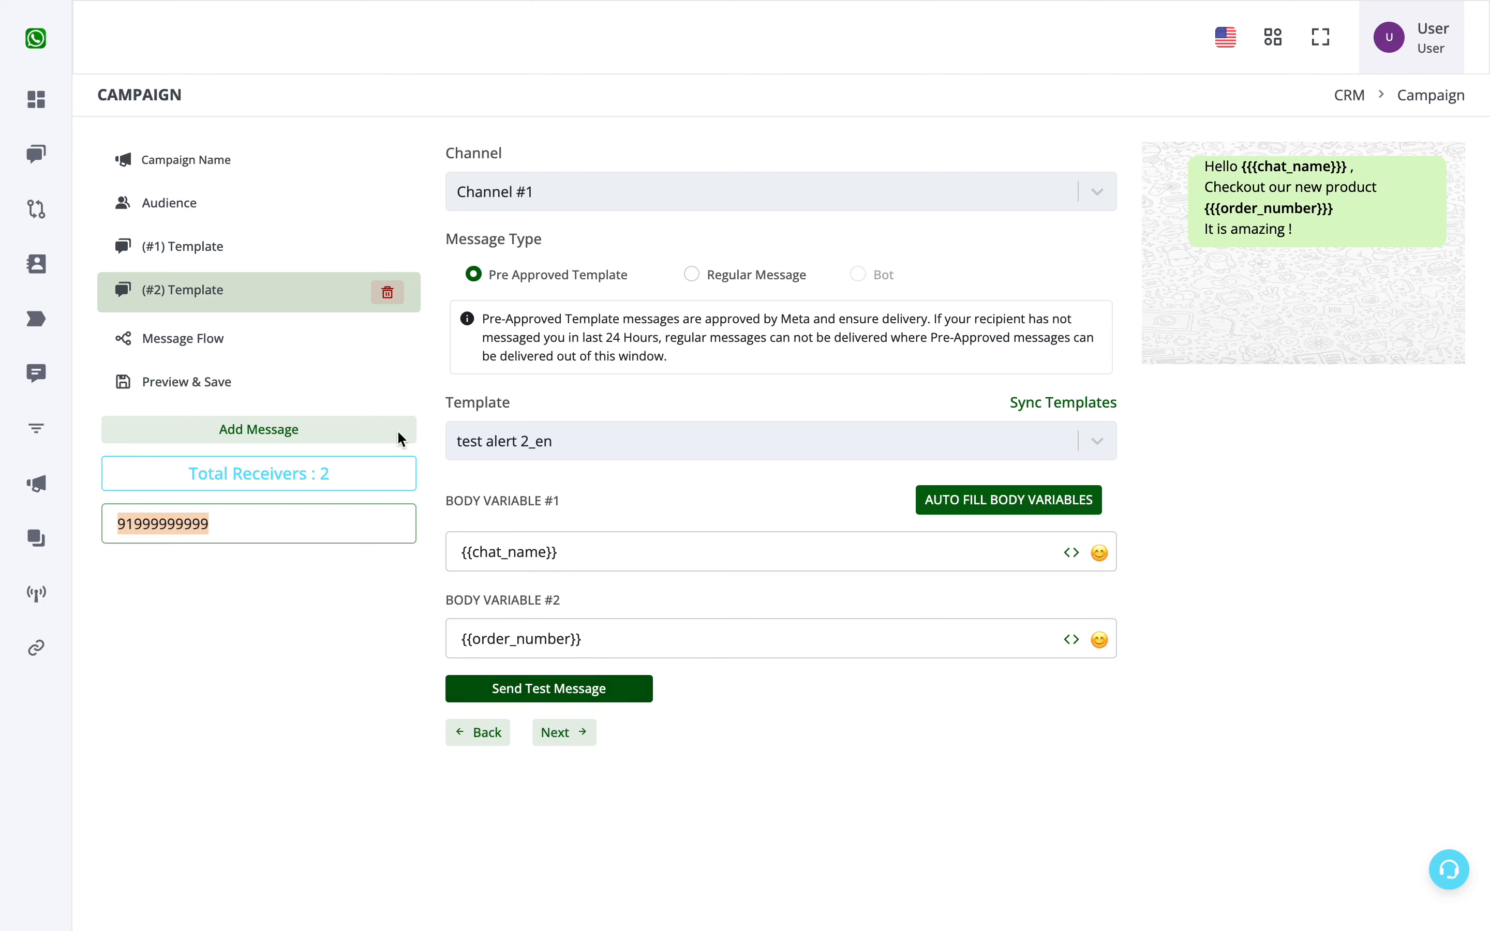
# Compare the settings and previews of the first and second template messages, including the Chat Name variable
pyautogui.click(271, 255)
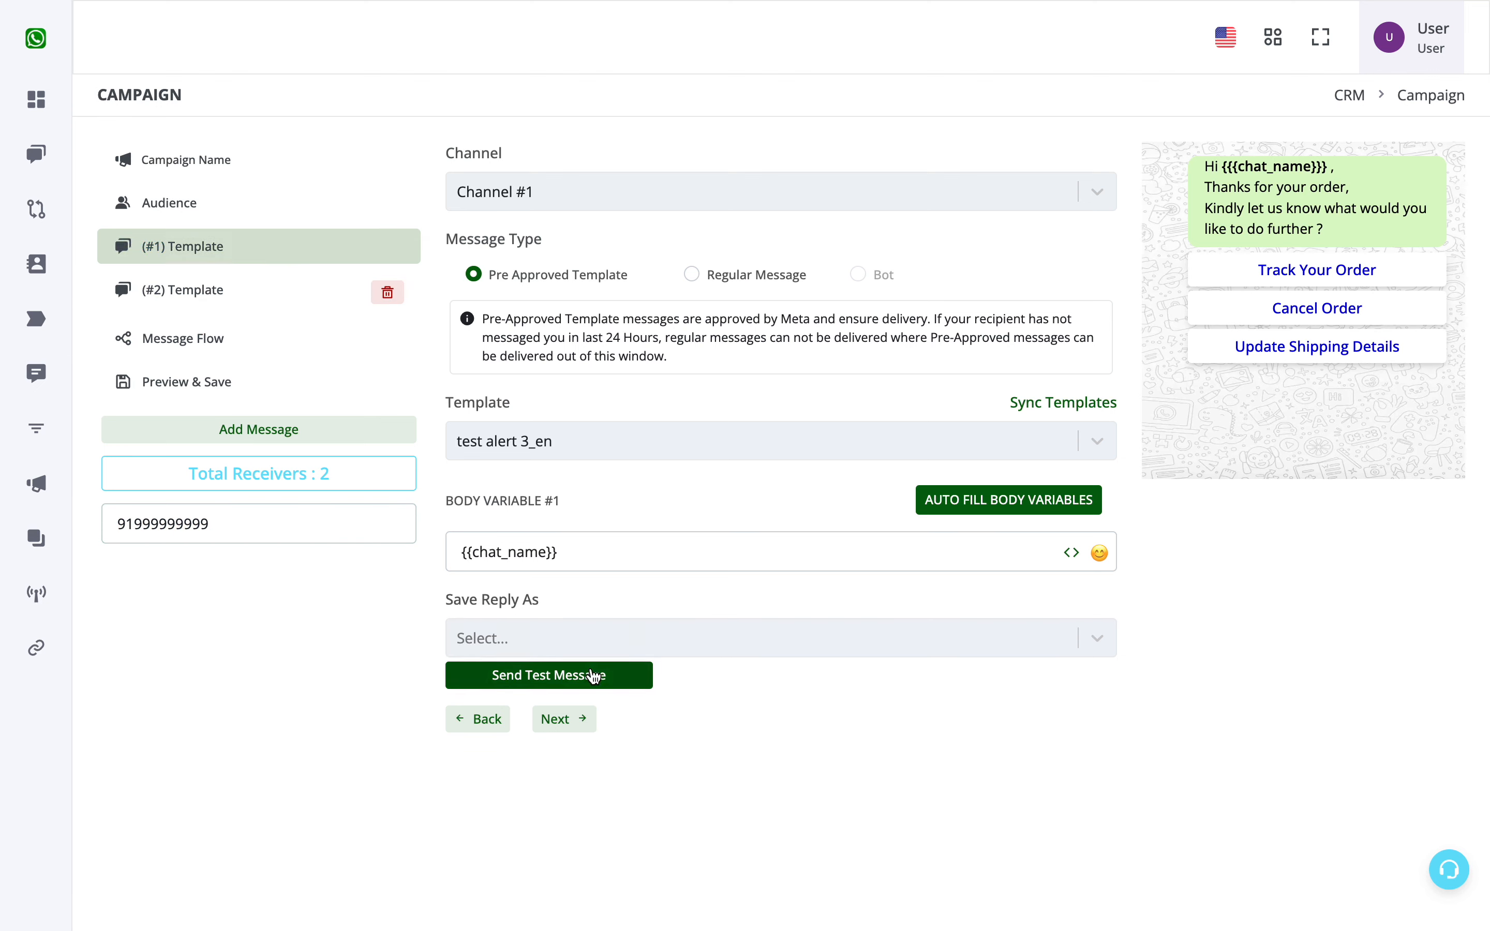
pyautogui.doubleClick(370, 539)
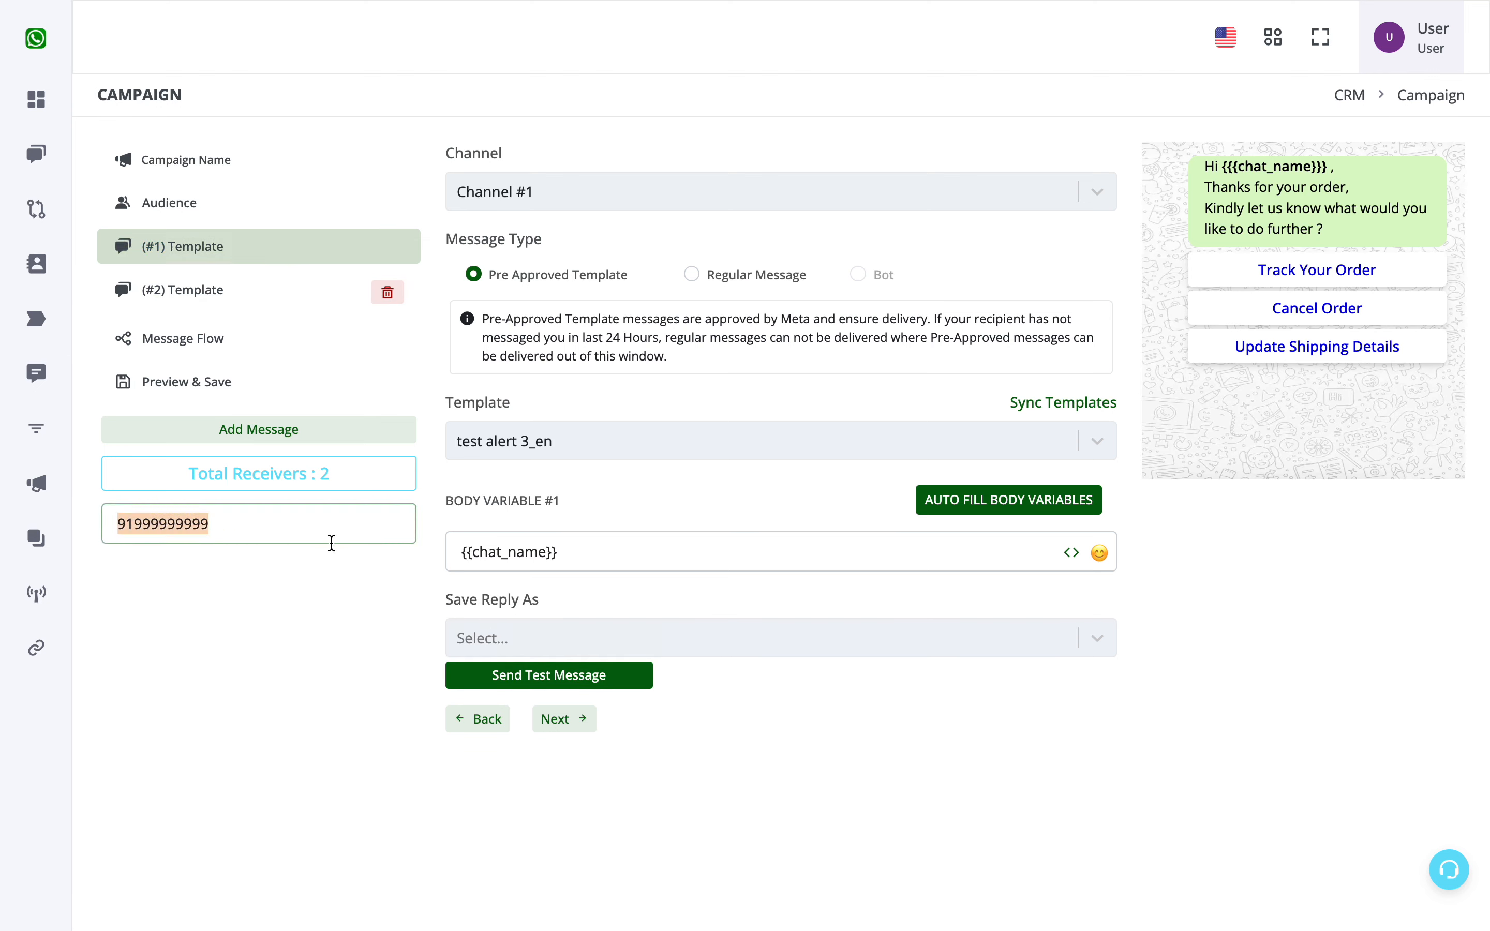
pyautogui.click(206, 301)
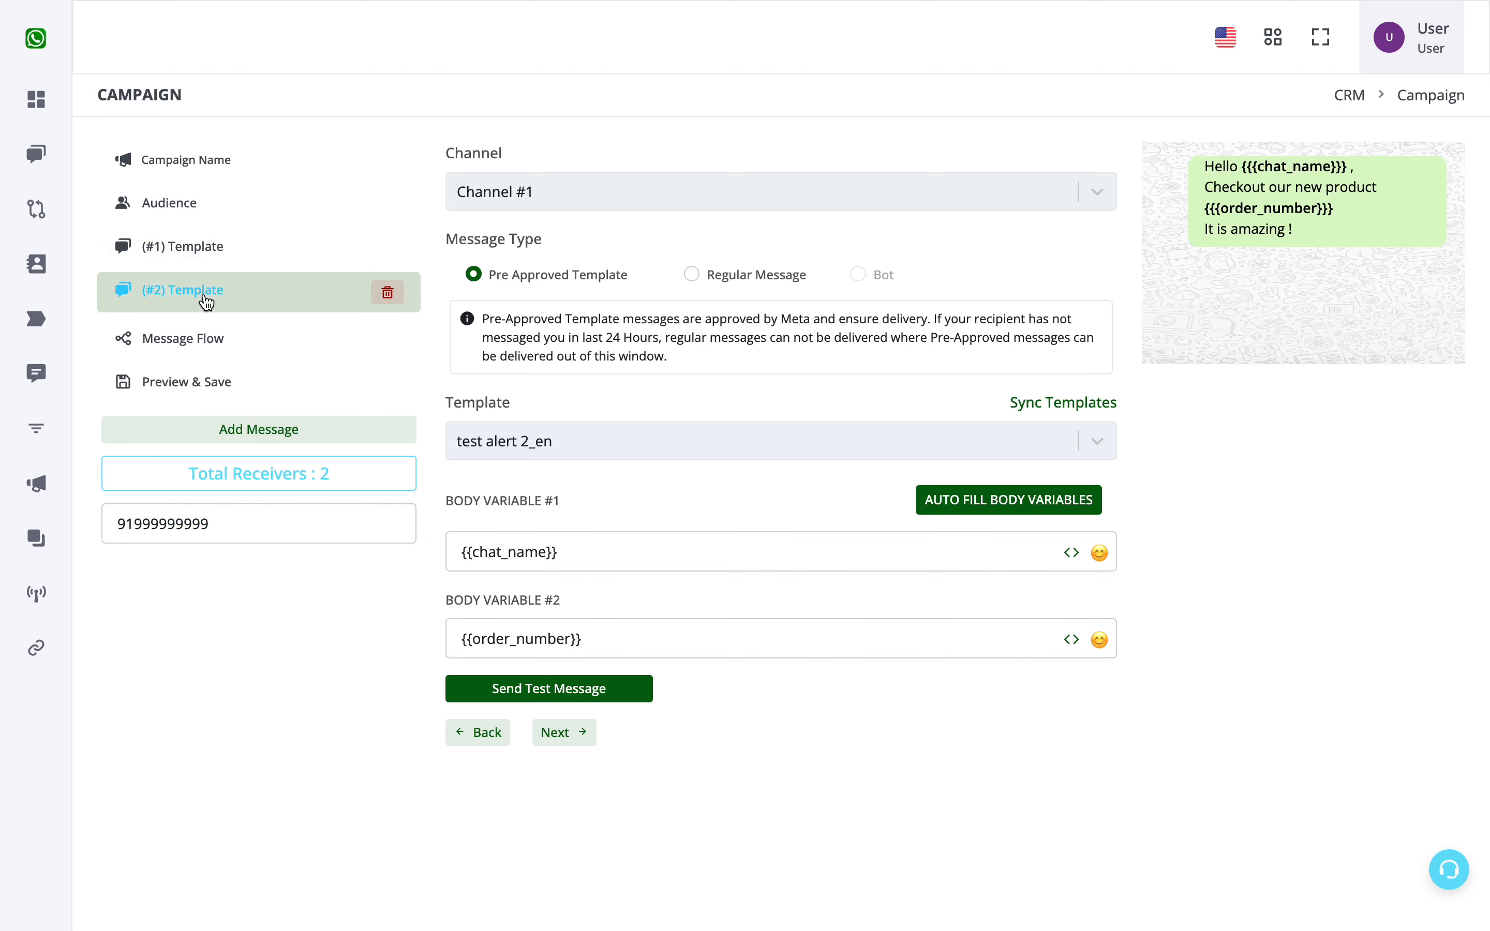
pyautogui.click(208, 256)
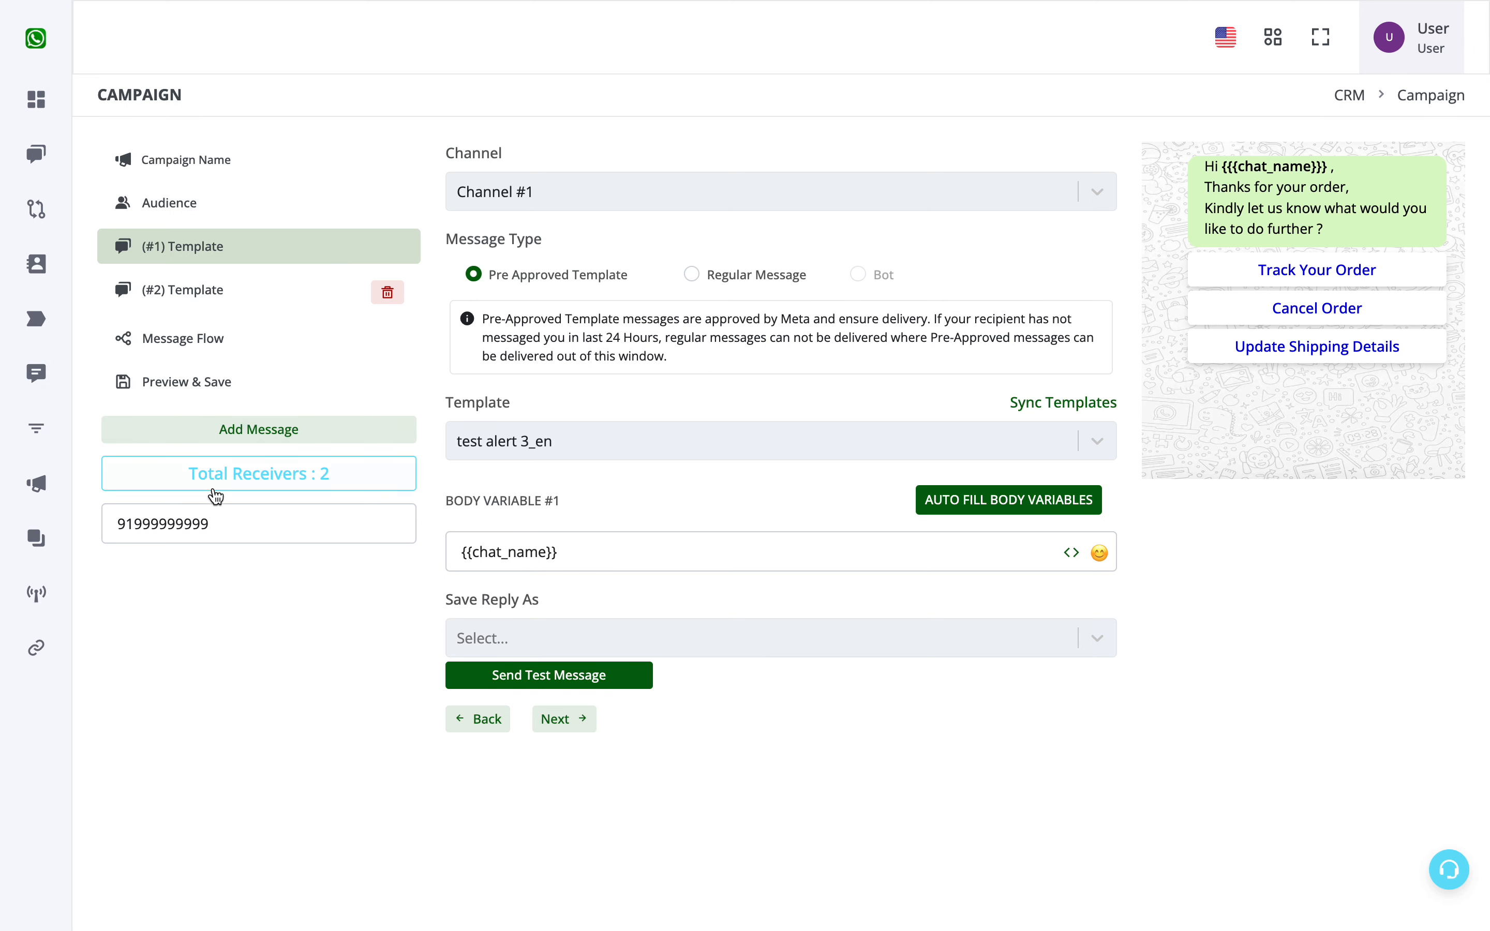
pyautogui.moveTo(1329, 166); pyautogui.dragTo(1225, 166)
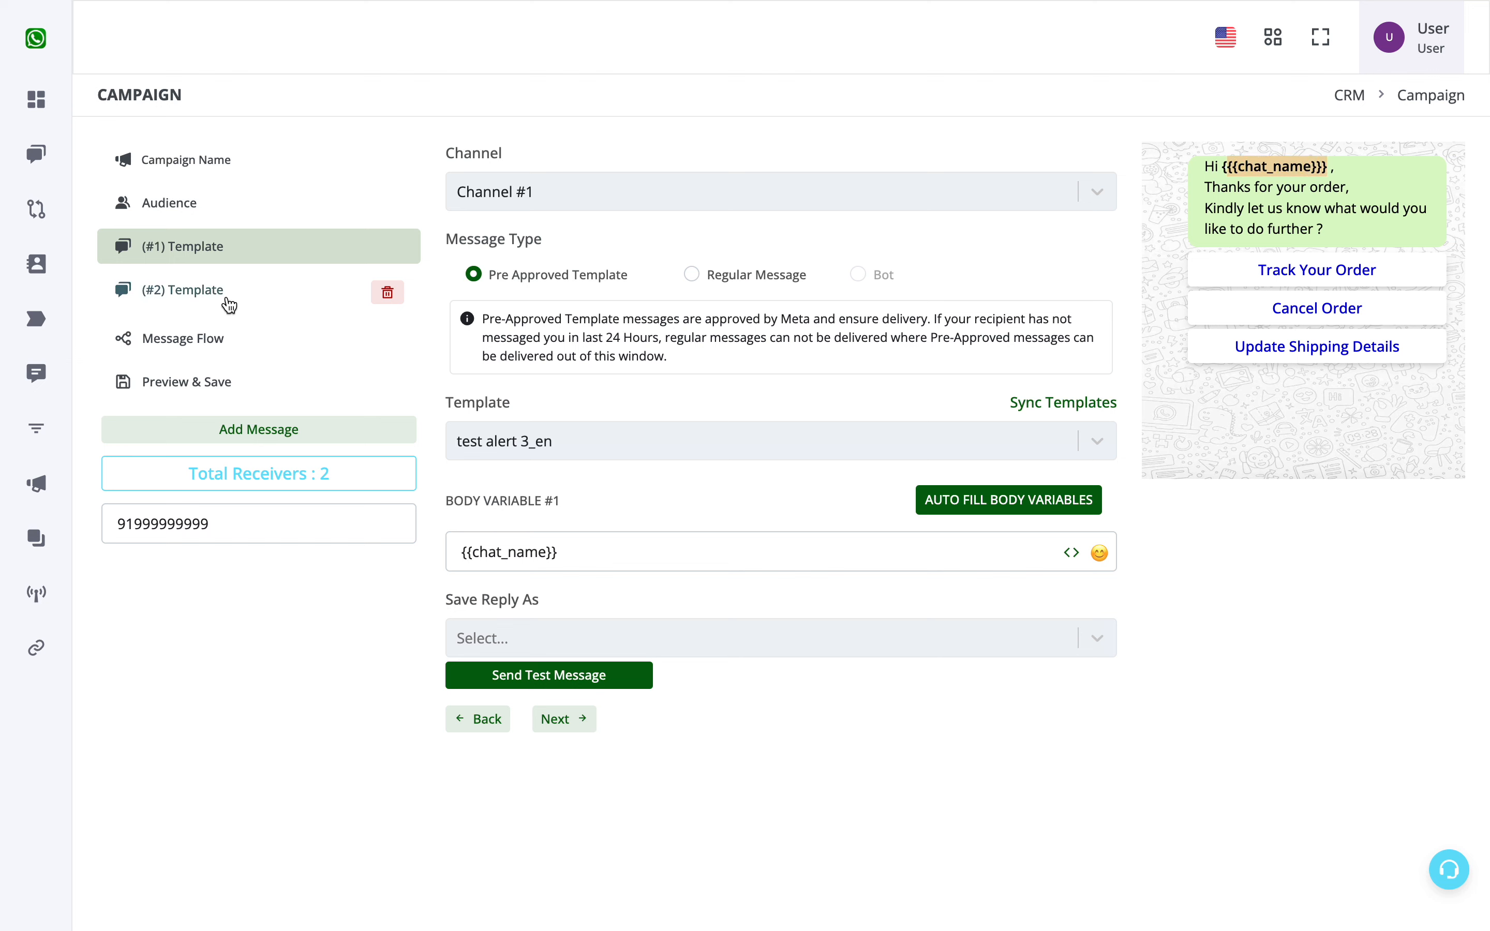
pyautogui.click(326, 300)
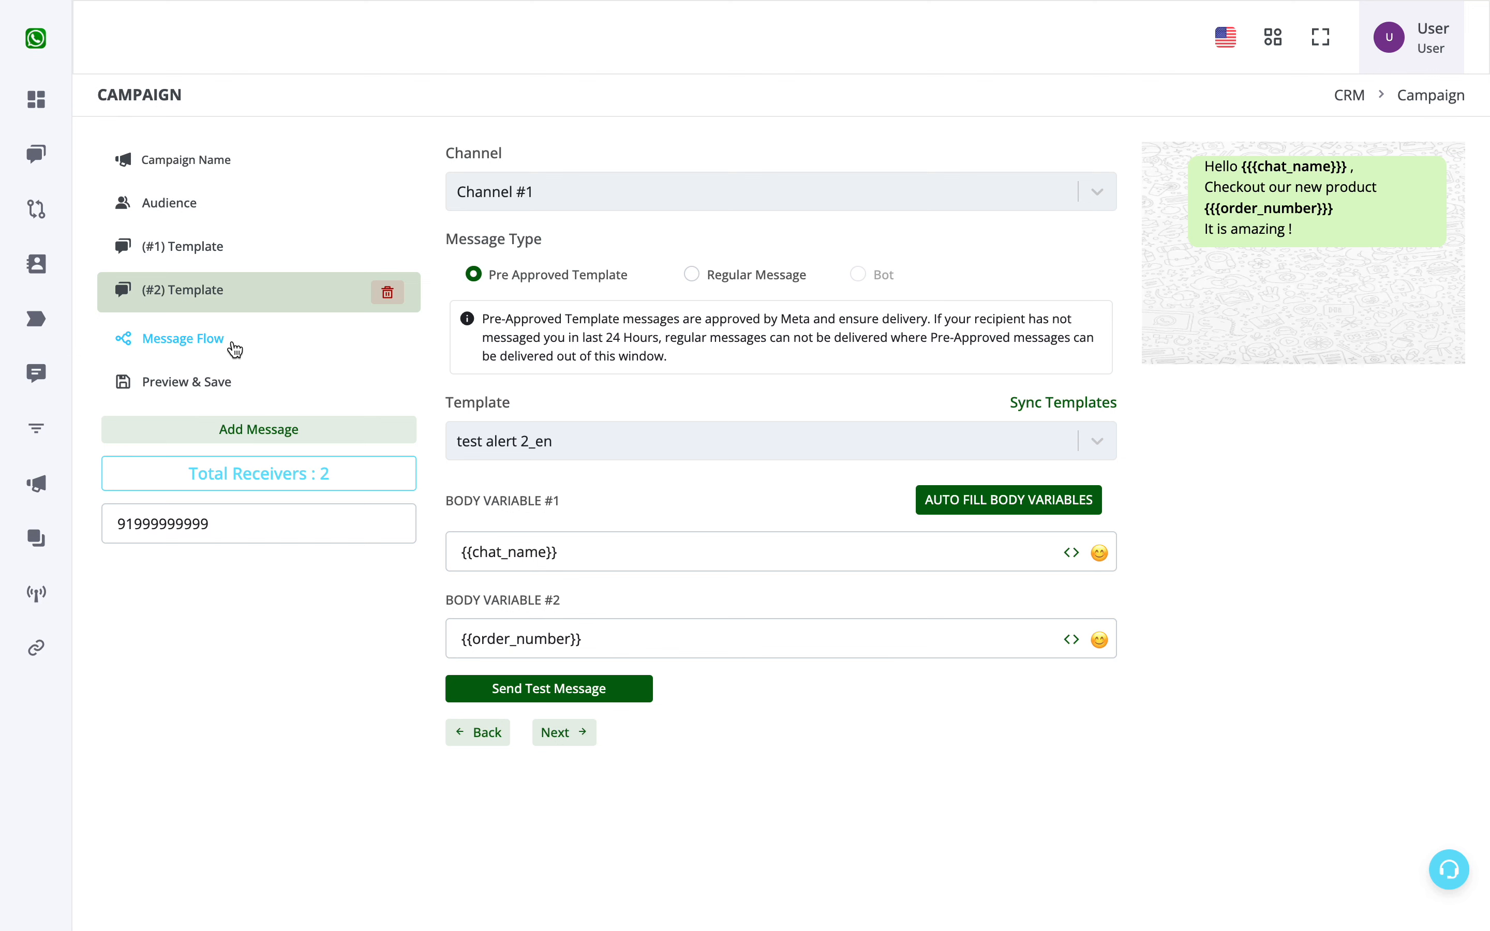
# Set the messaging flow to One Message to All Contacts with a 1-hour delay between the two template messages
pyautogui.click(231, 343)
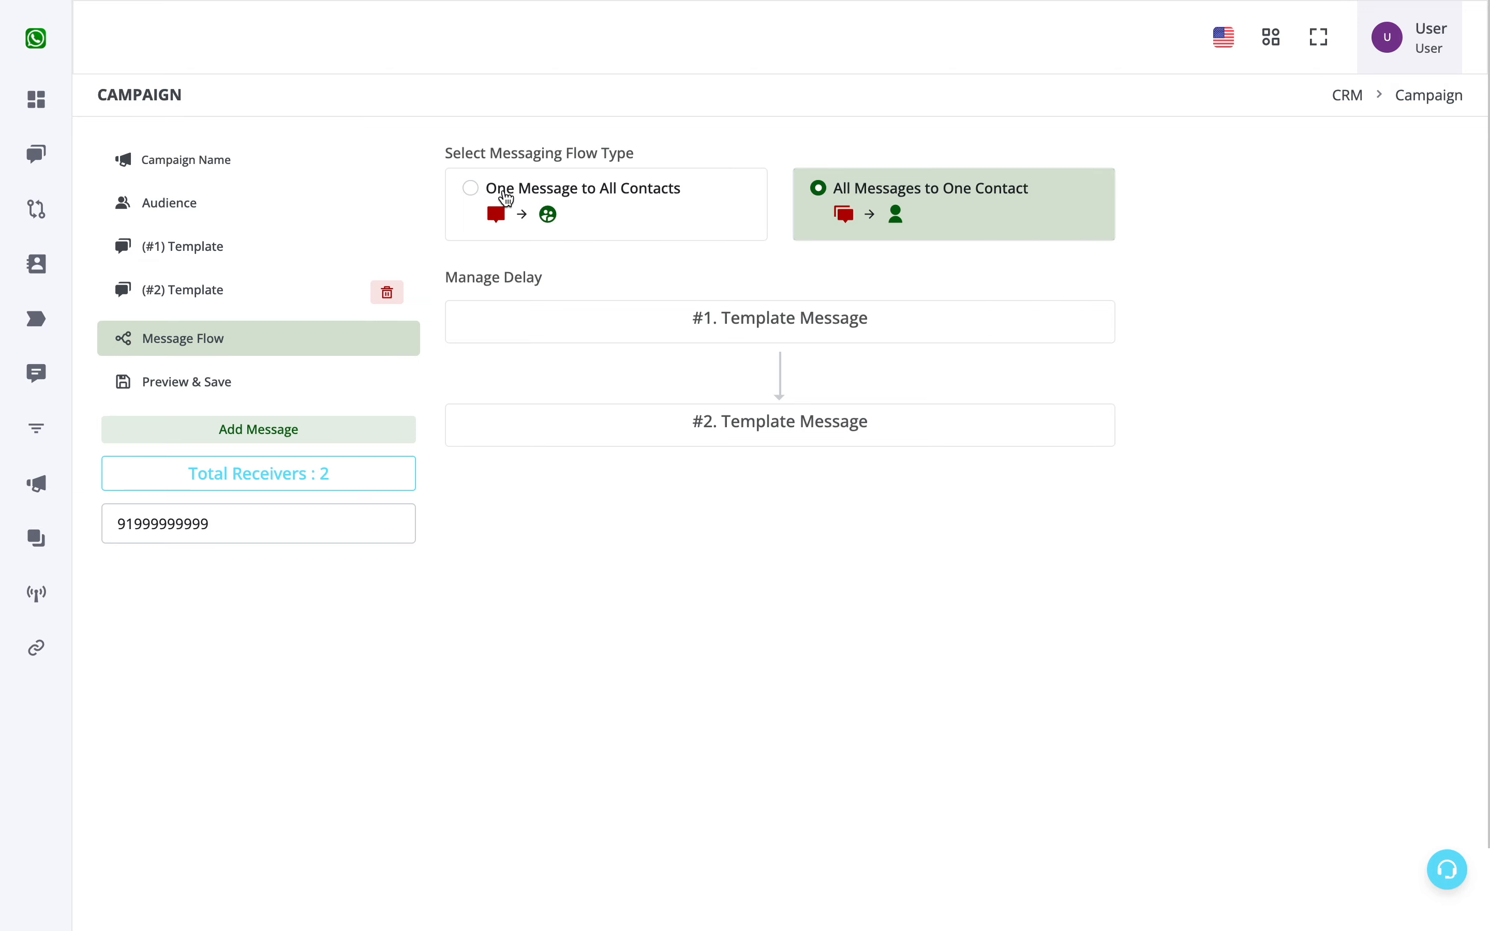
pyautogui.click(502, 197)
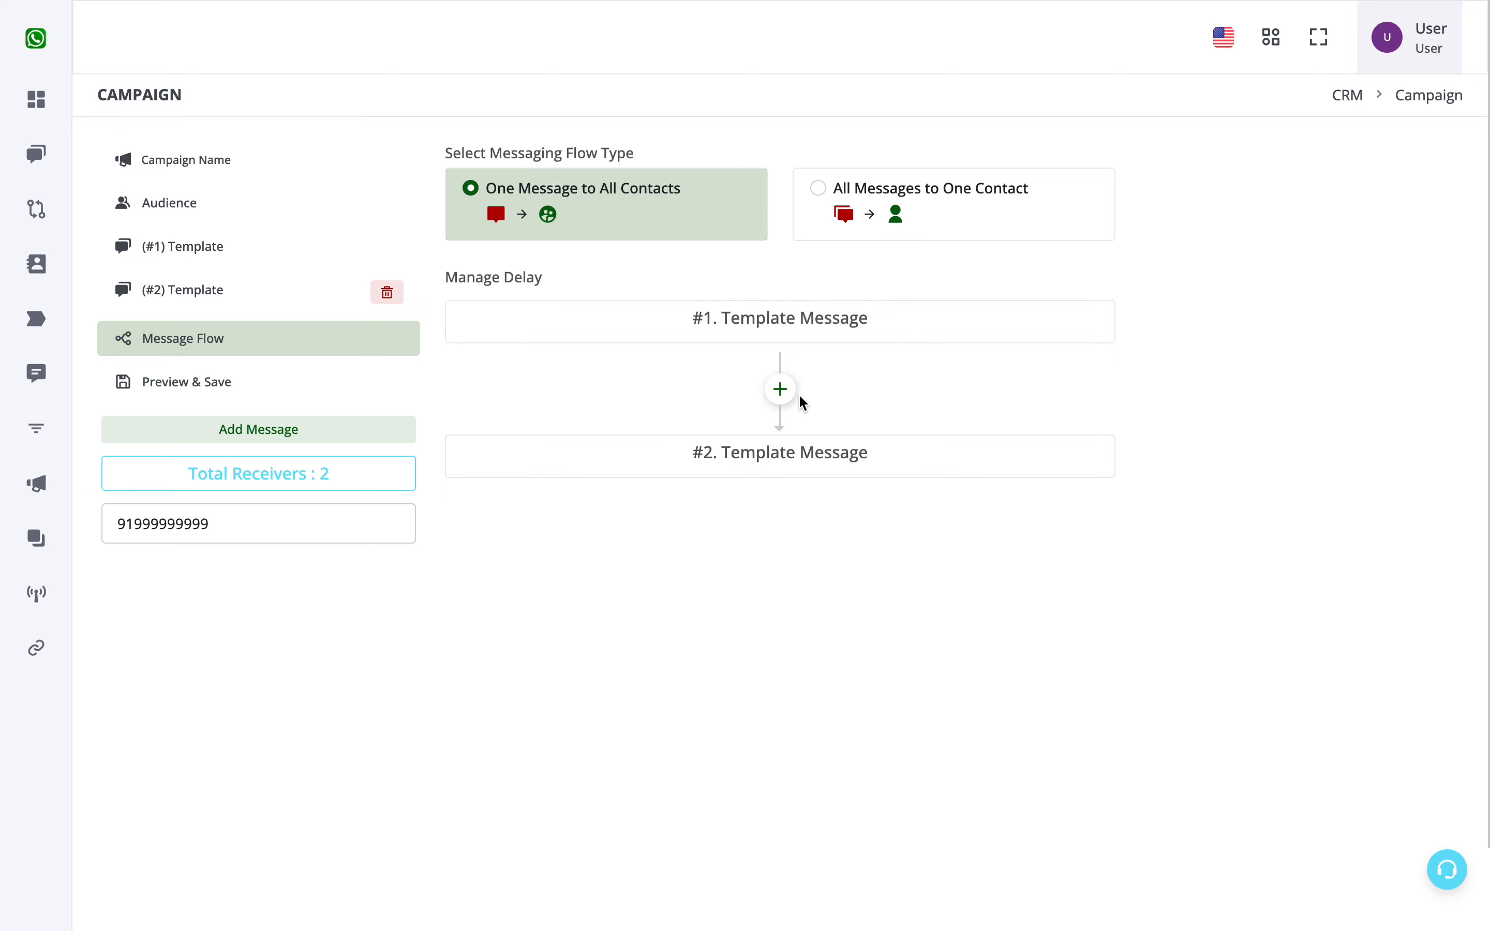
pyautogui.click(780, 391)
pyautogui.click(788, 463)
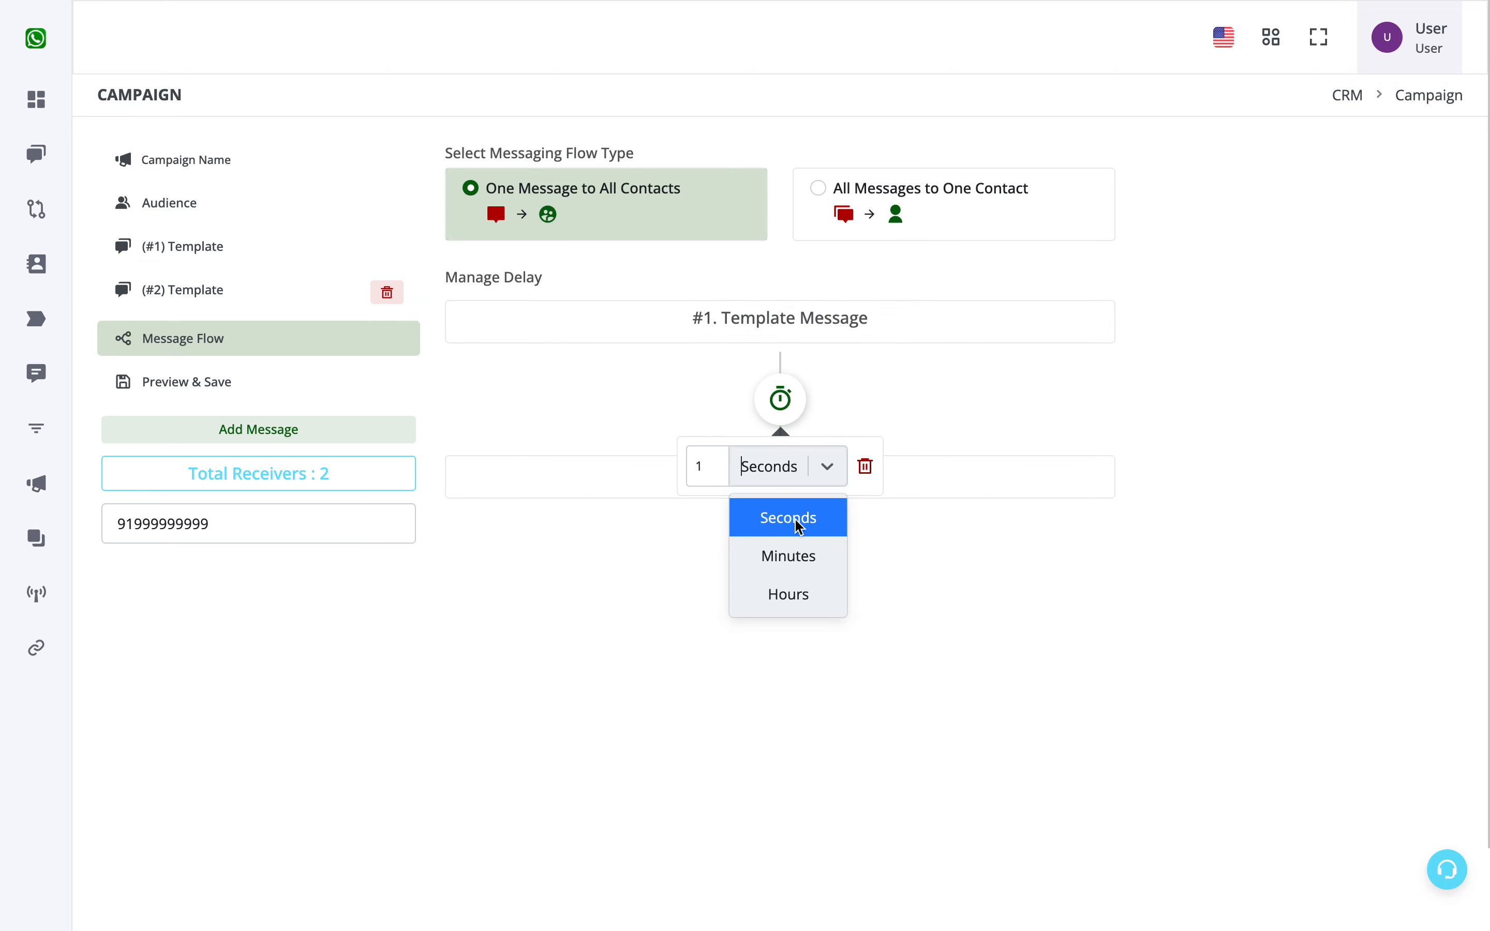
pyautogui.click(796, 592)
pyautogui.click(768, 569)
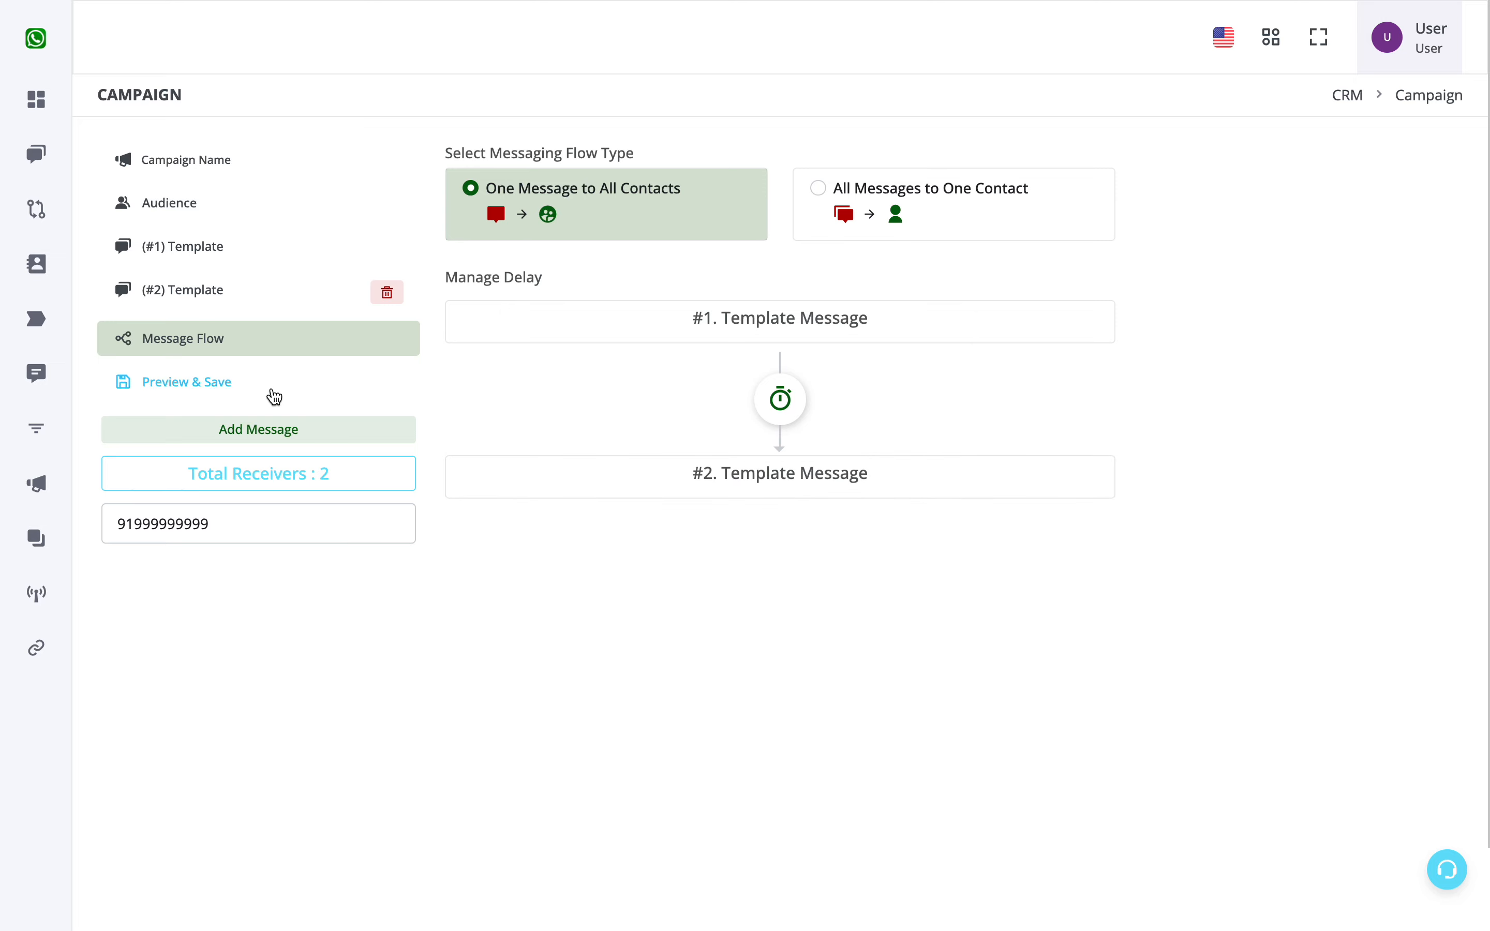
# Try to save the campaign from its summary and examine the first message's reply buttons
pyautogui.click(276, 394)
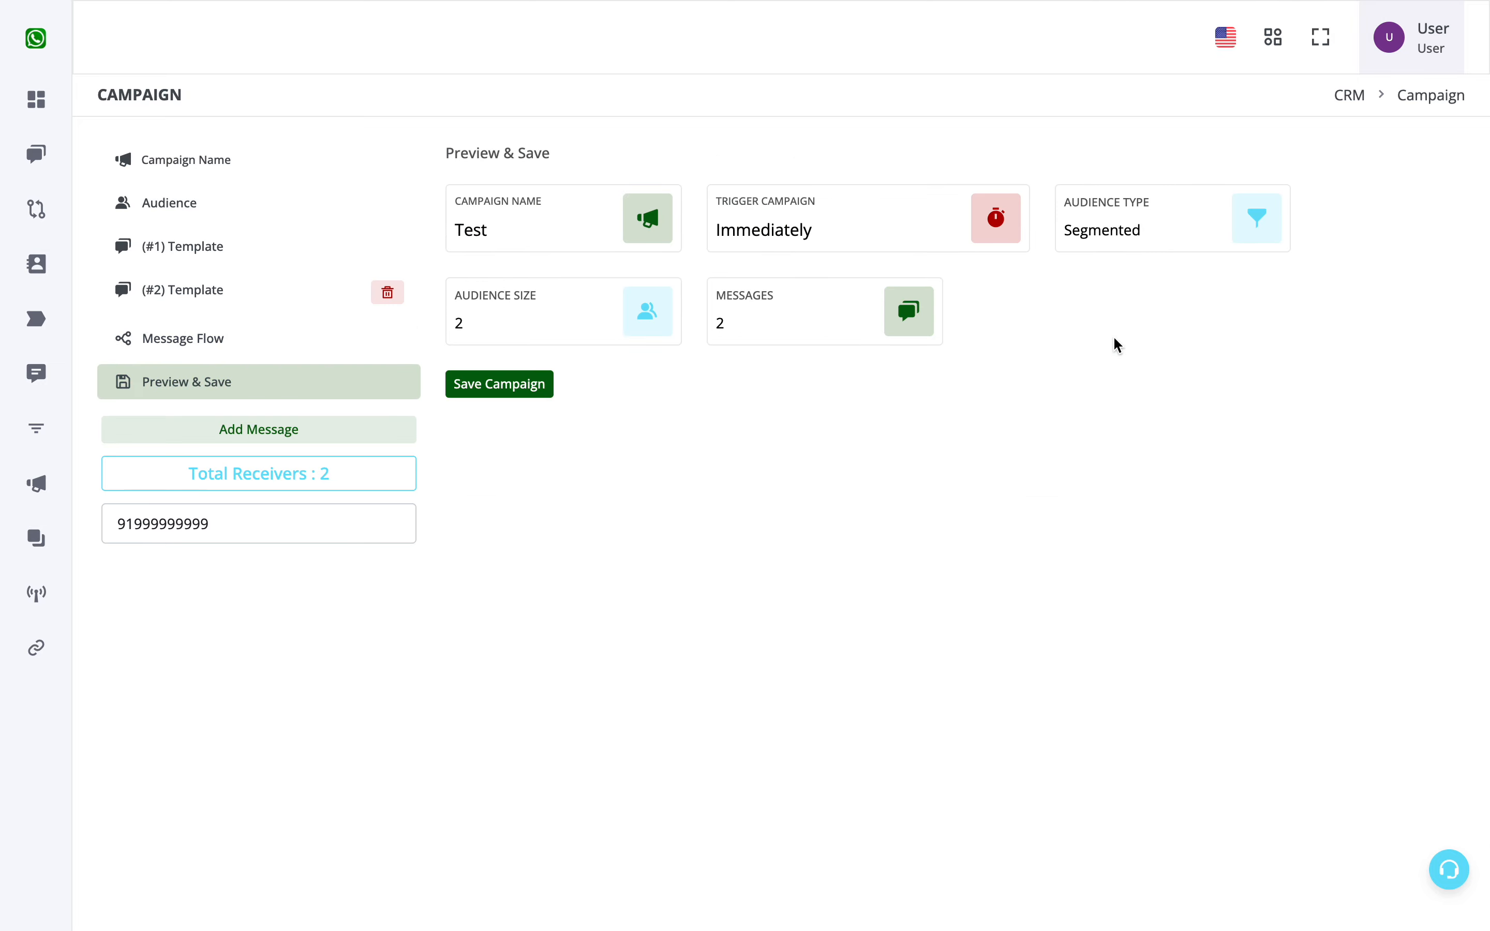
pyautogui.click(496, 393)
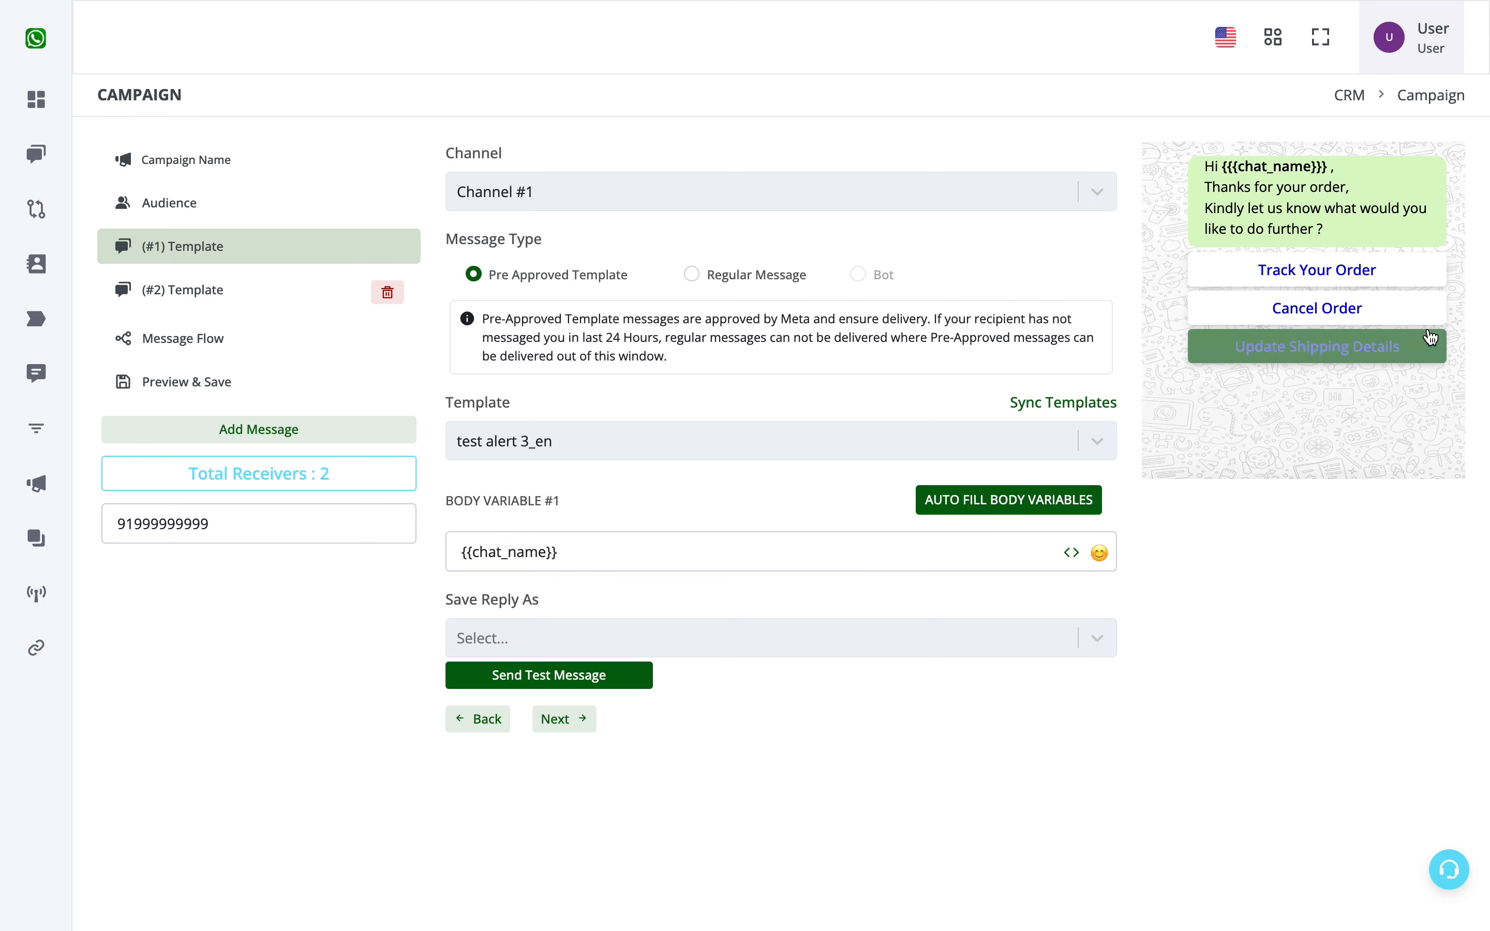
pyautogui.click(1315, 271)
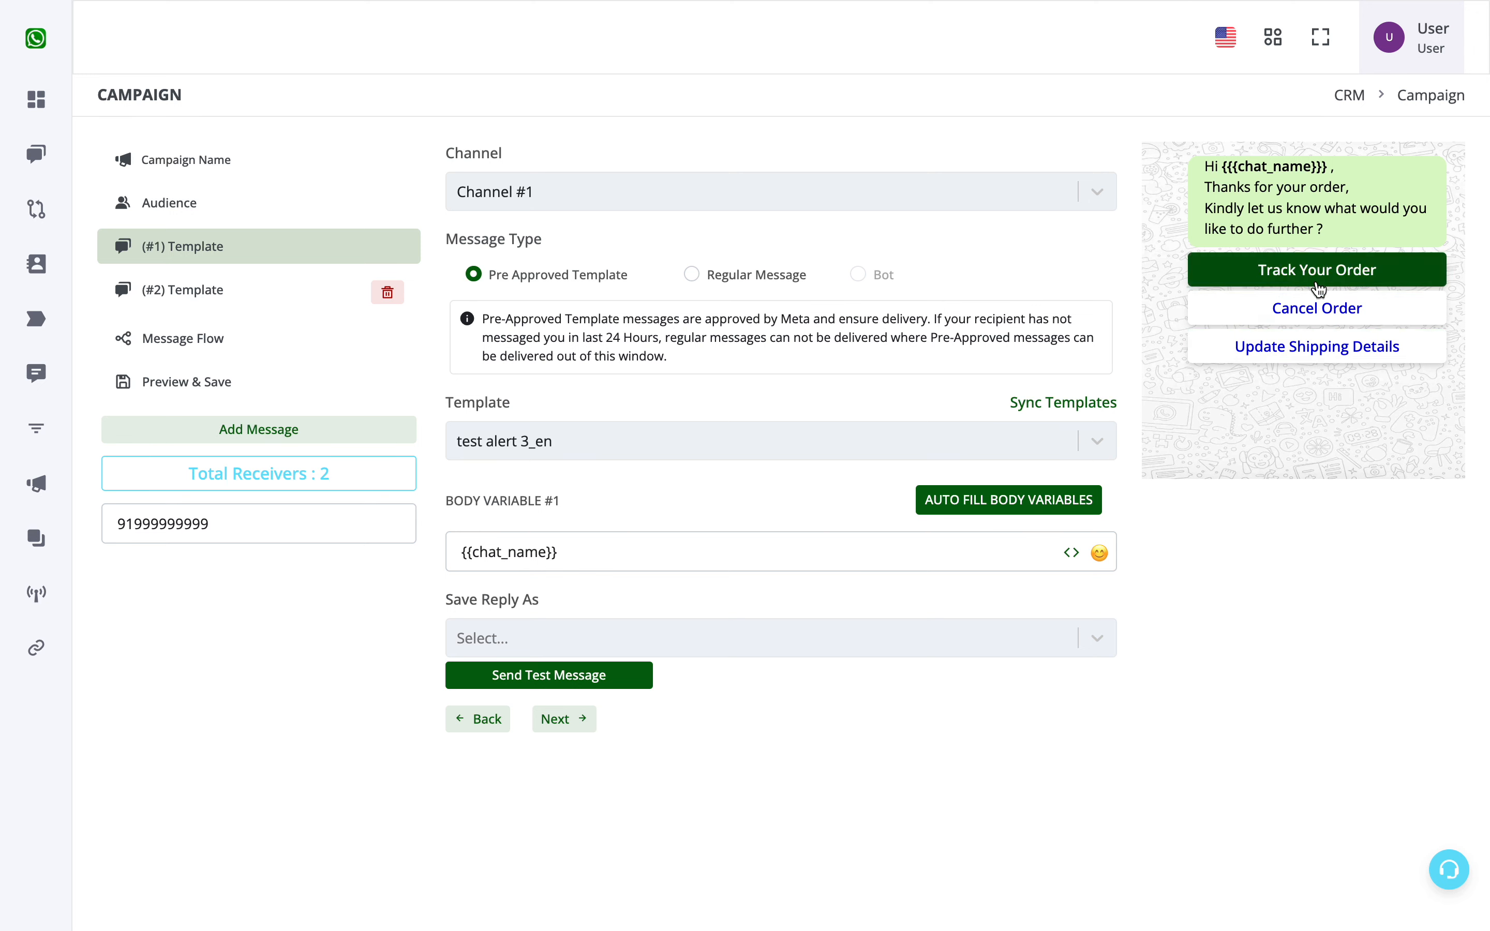
pyautogui.click(1312, 343)
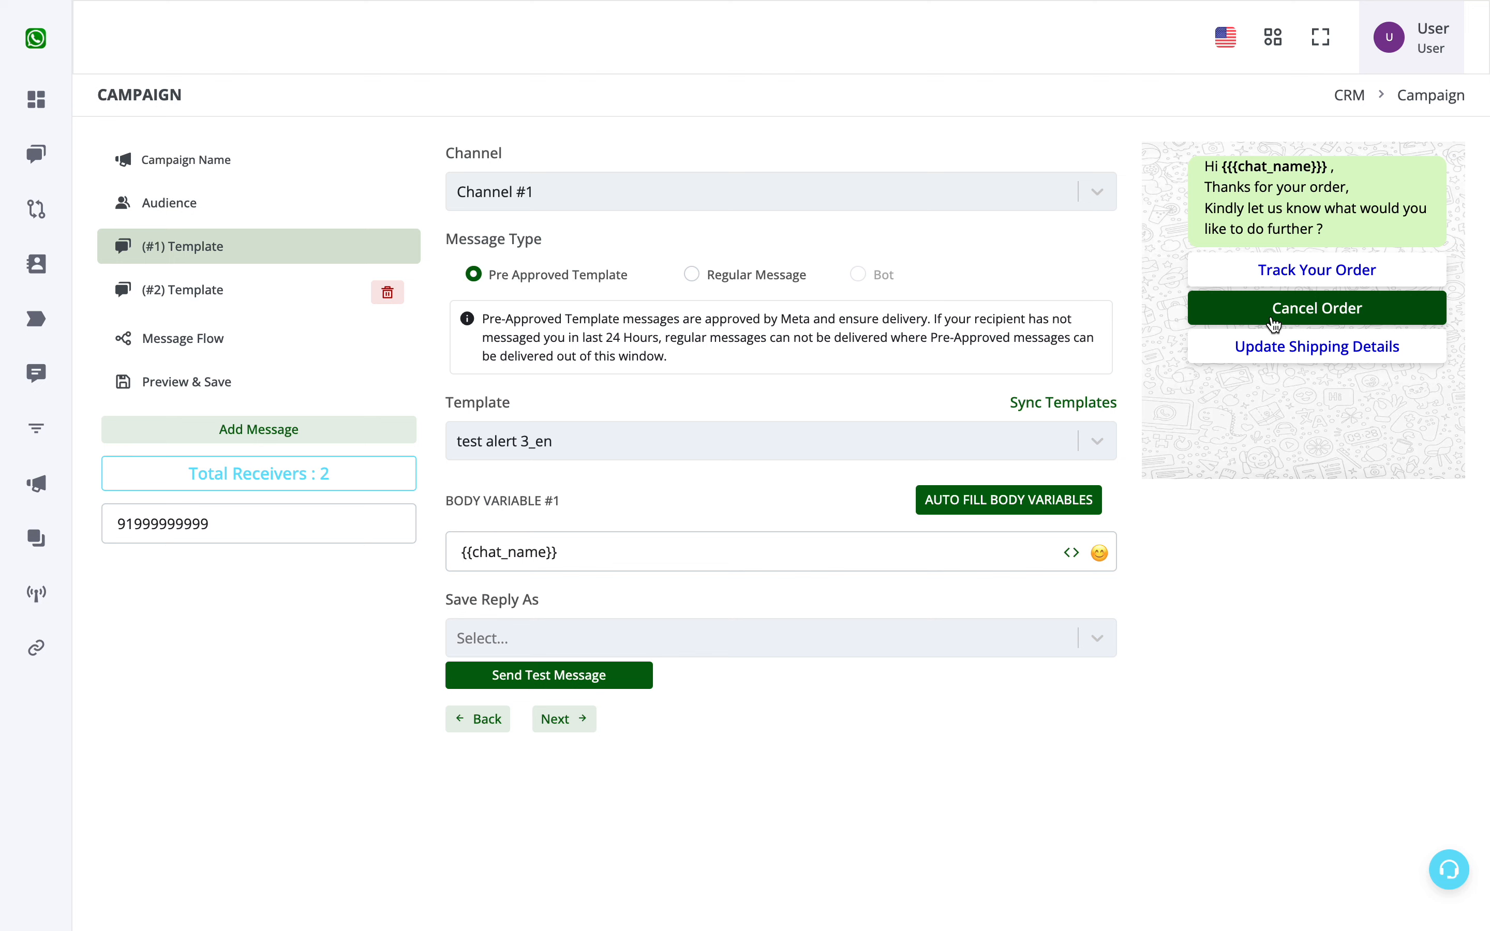
# Set the first message's Save Reply As option to Do Not Save
pyautogui.click(991, 646)
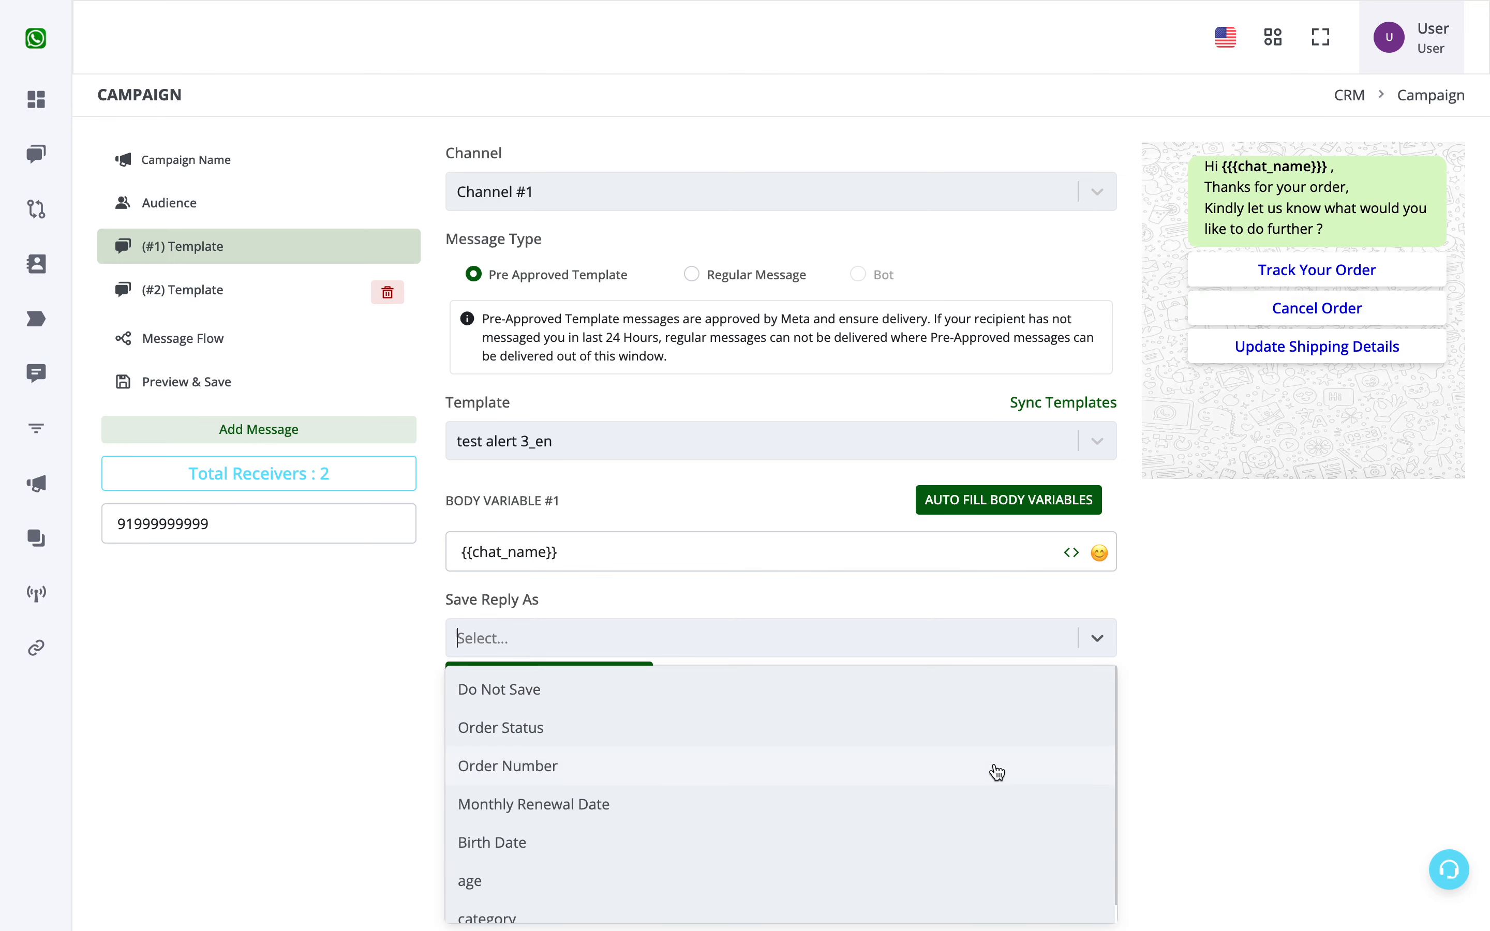
pyautogui.scroll(-1, 998, 773)
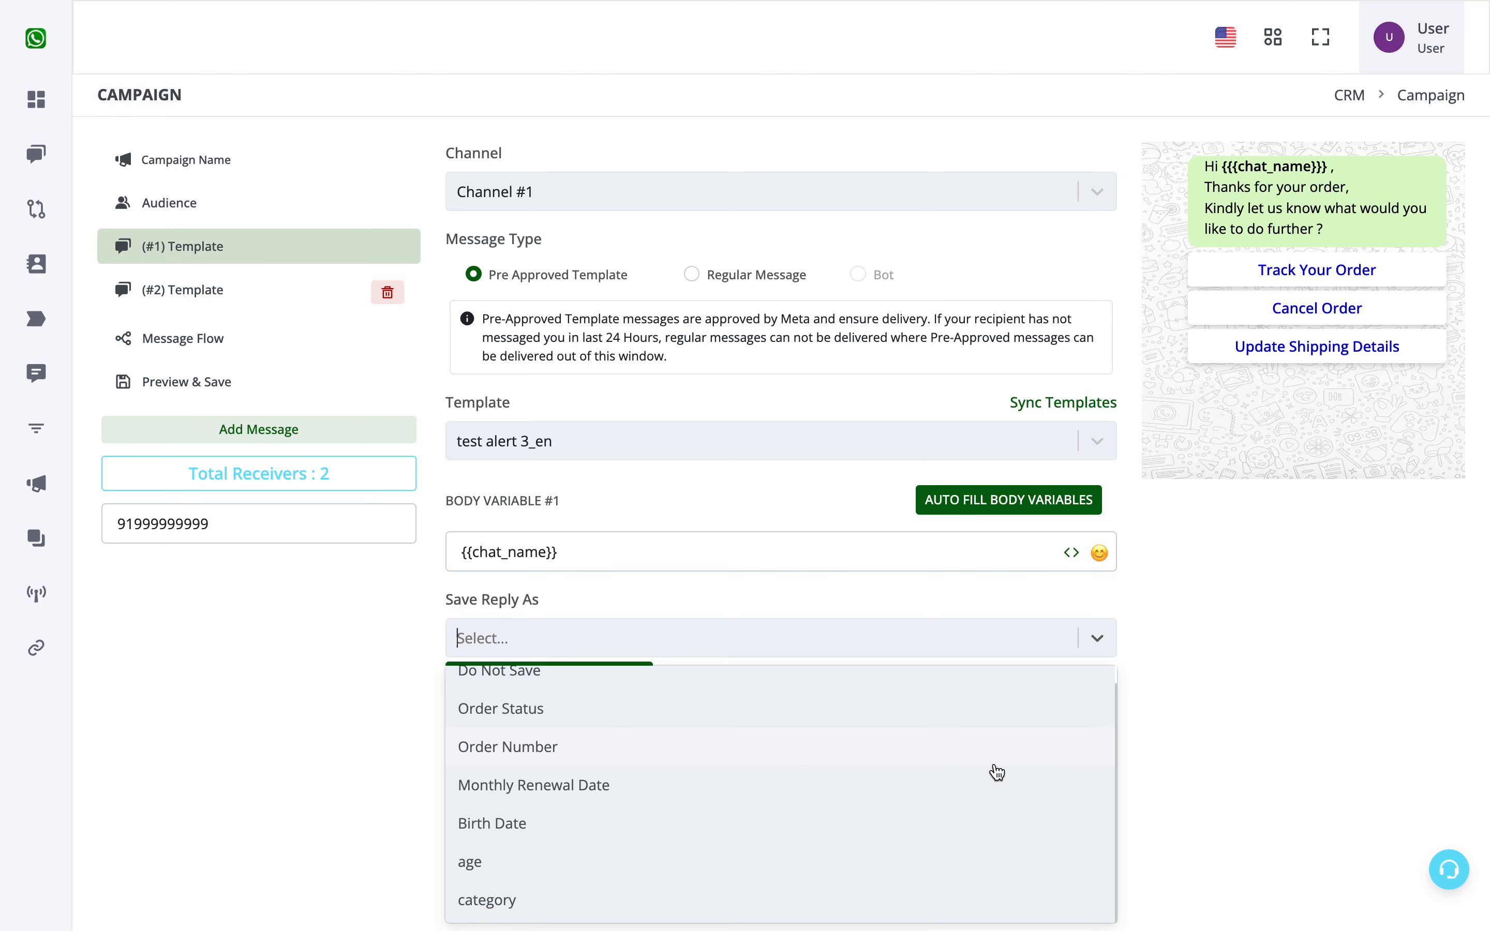
pyautogui.scroll(1, 997, 773)
pyautogui.click(1280, 651)
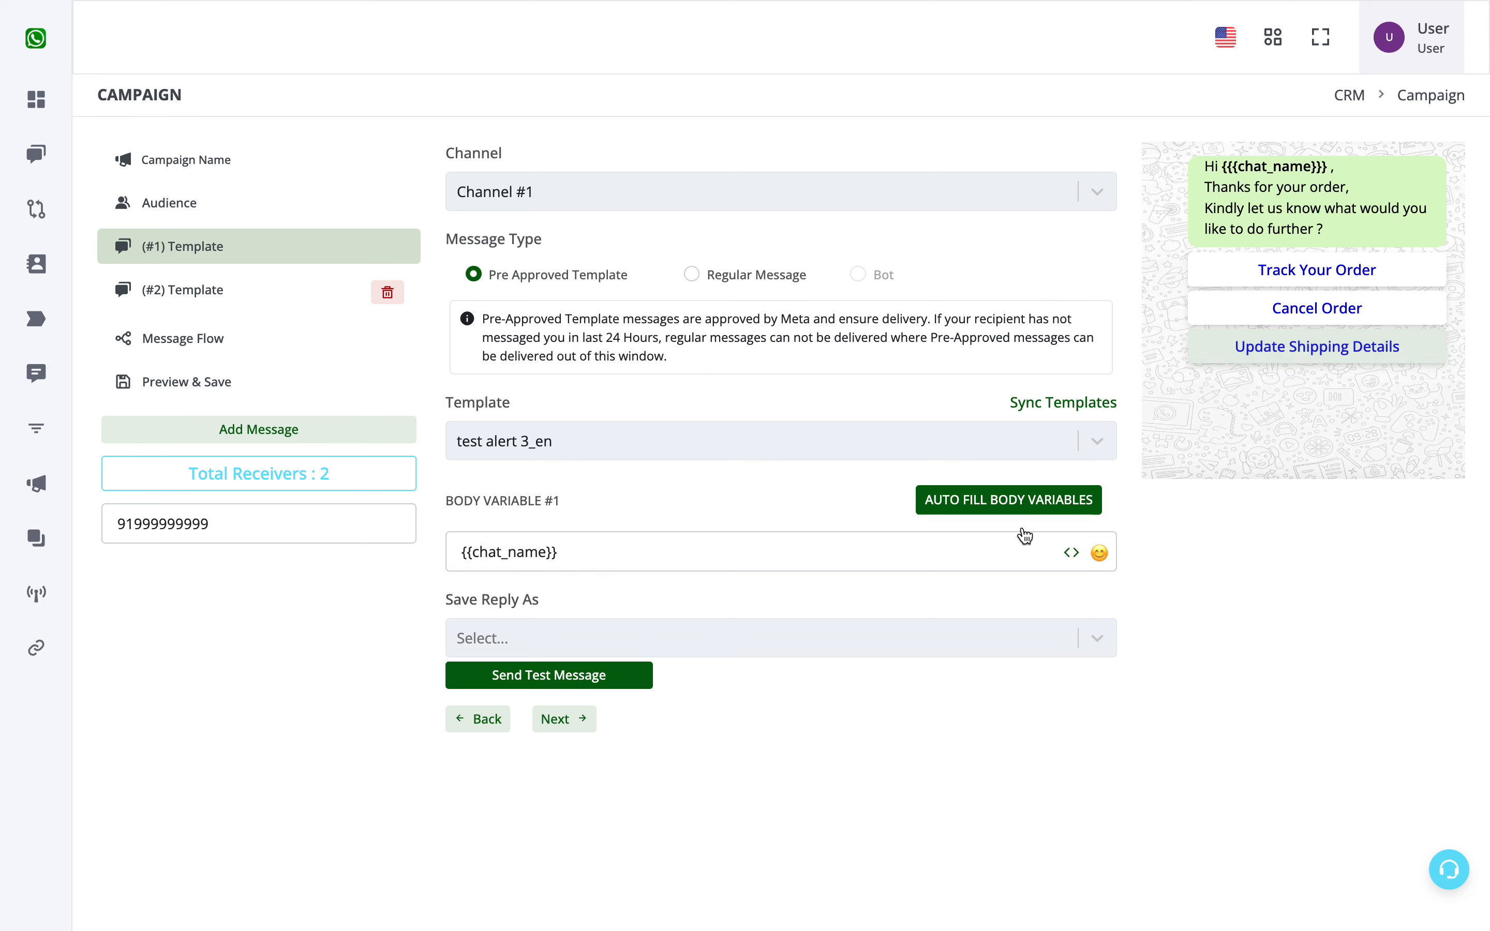
pyautogui.click(989, 652)
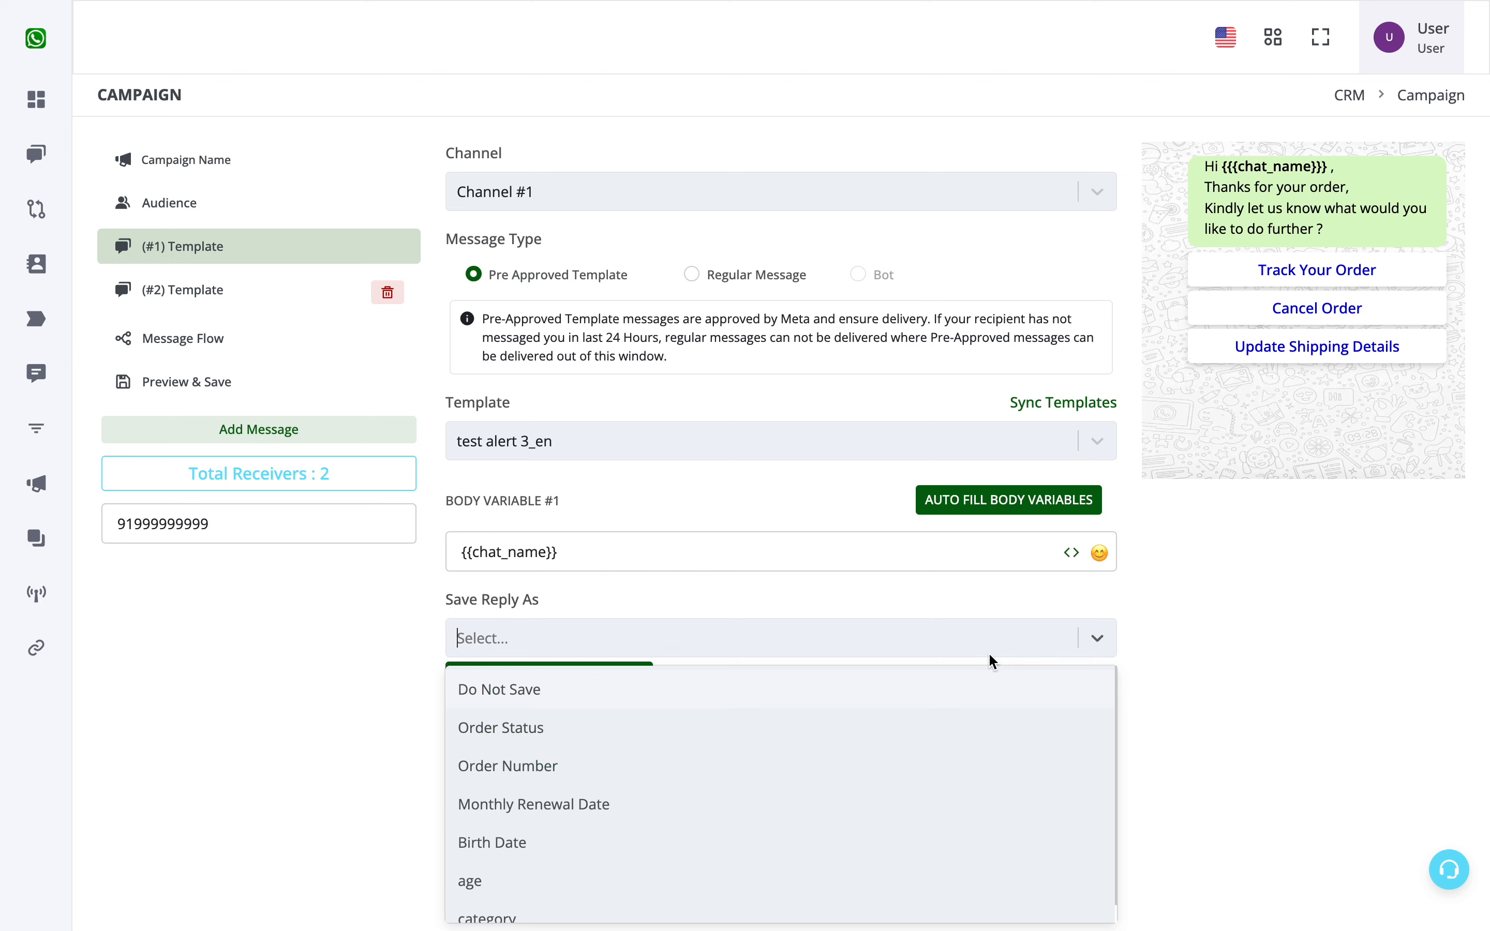
pyautogui.click(500, 701)
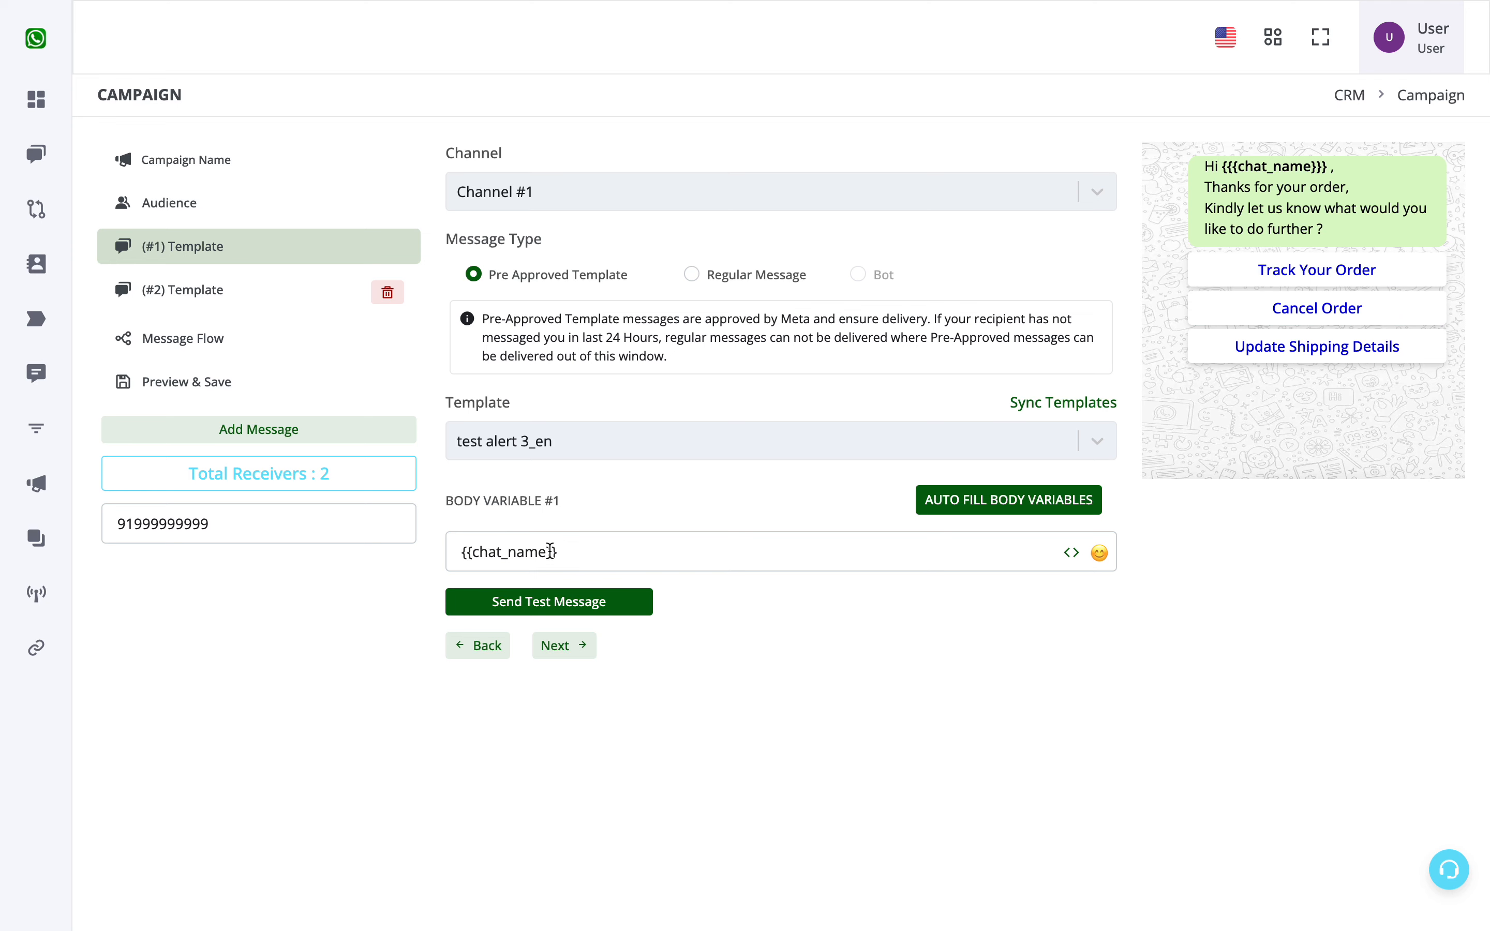
# Save the Test campaign and trigger it from the campaign list
pyautogui.click(257, 382)
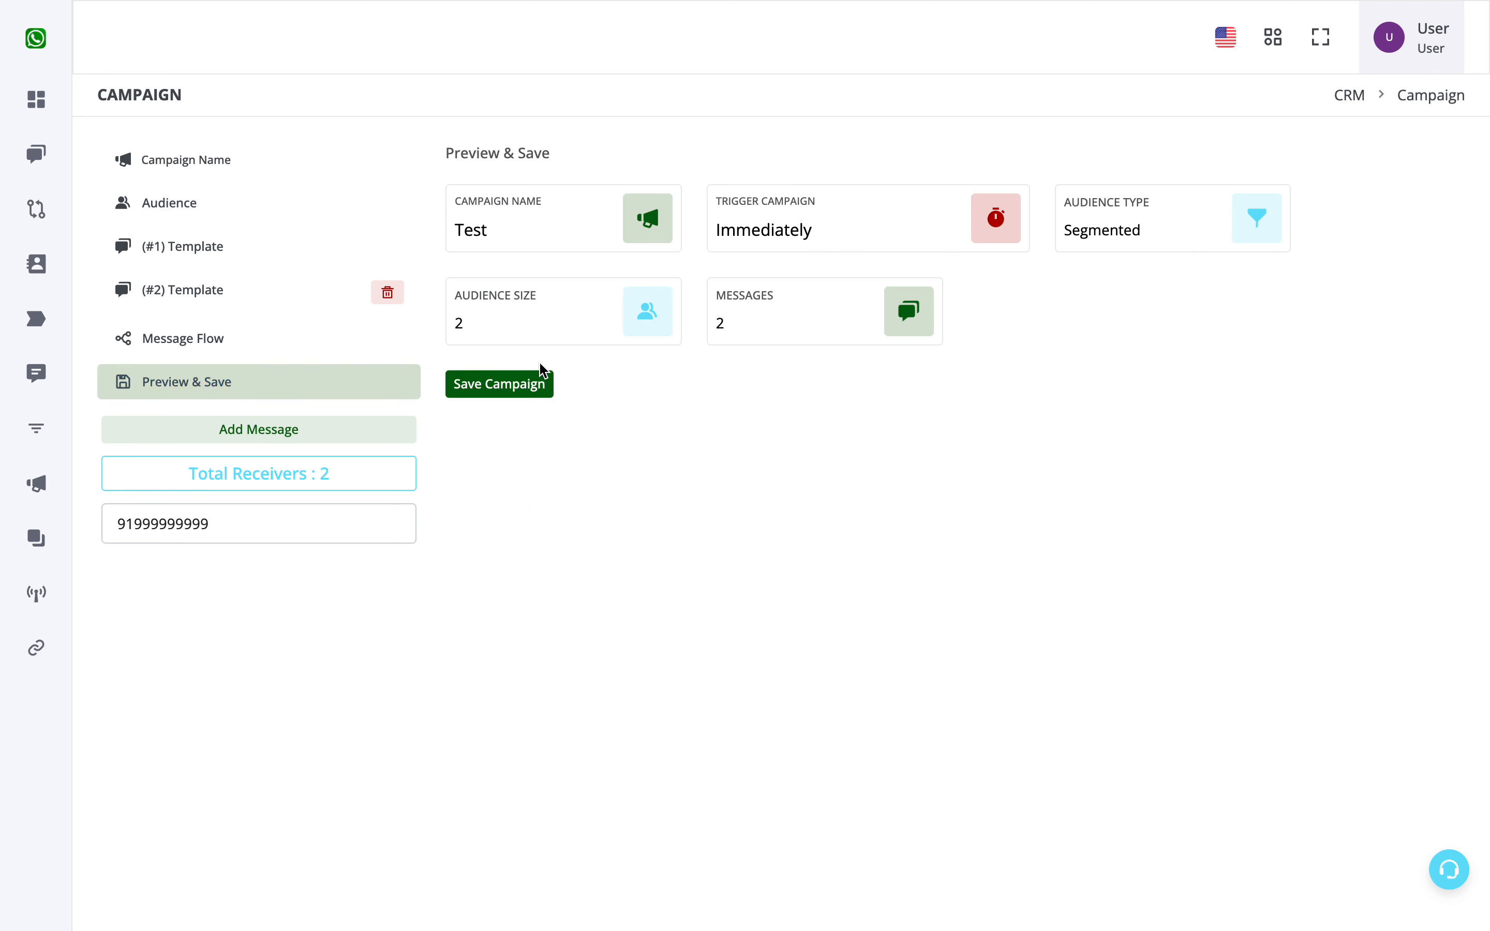
pyautogui.click(531, 383)
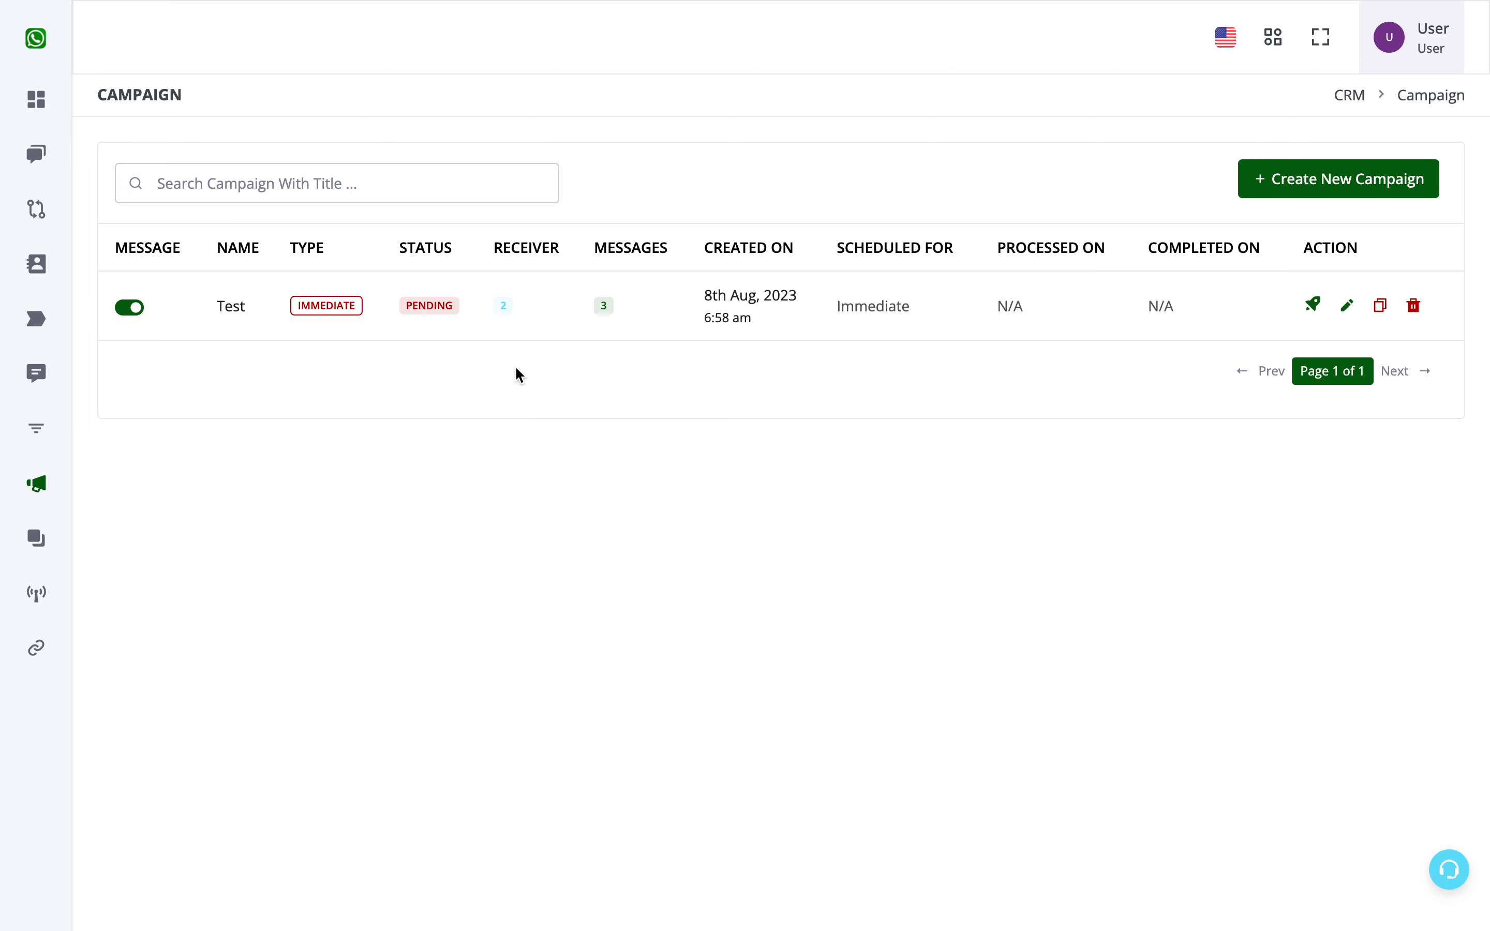
pyautogui.doubleClick(440, 304)
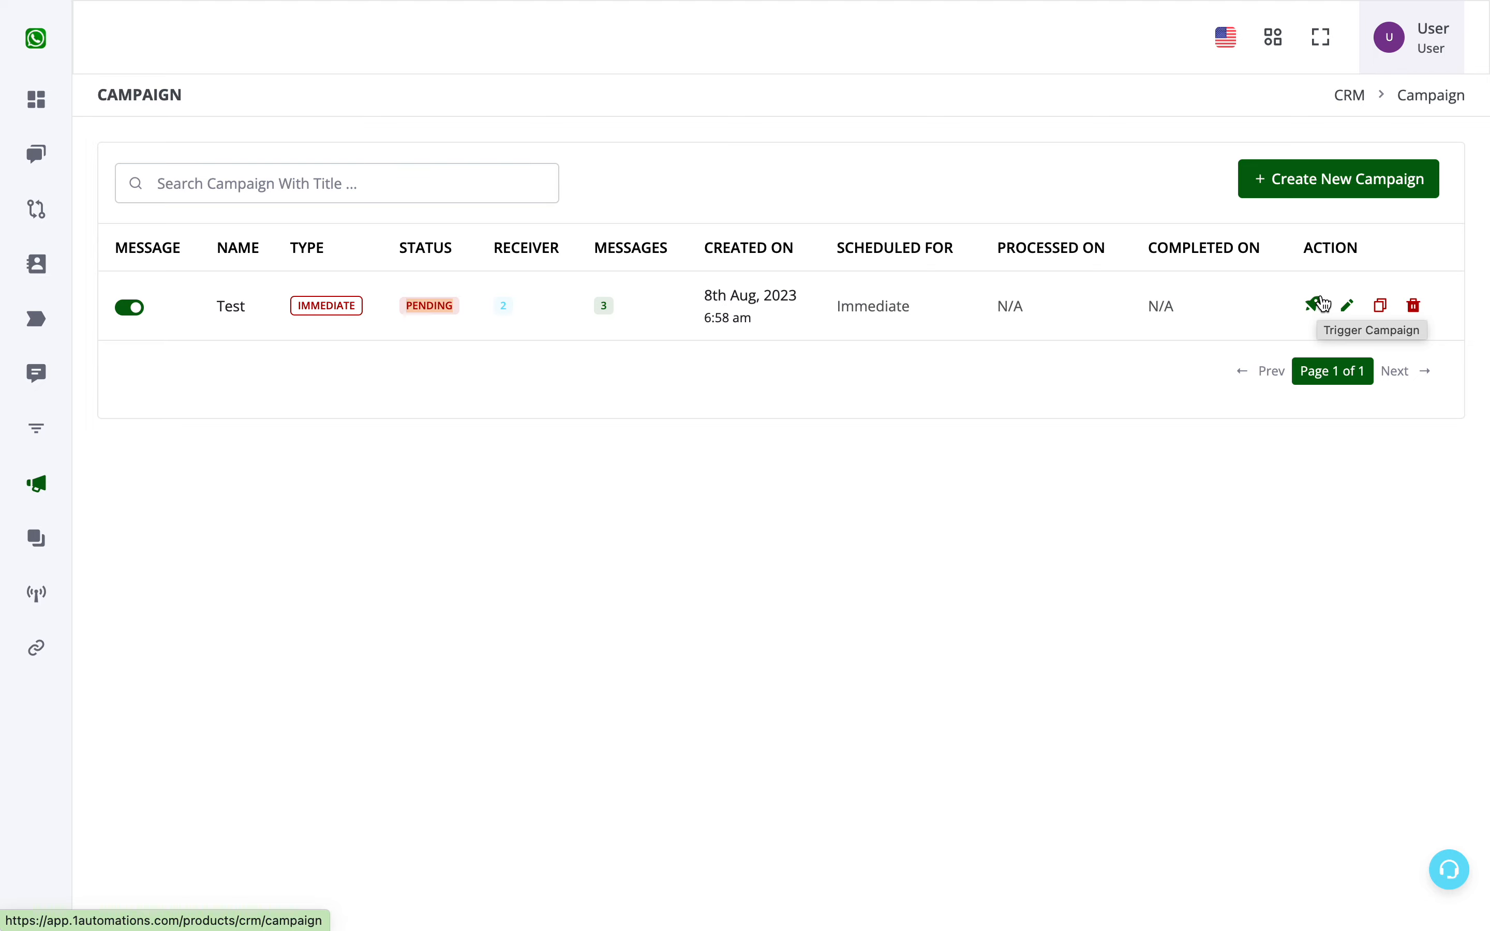
pyautogui.click(1317, 305)
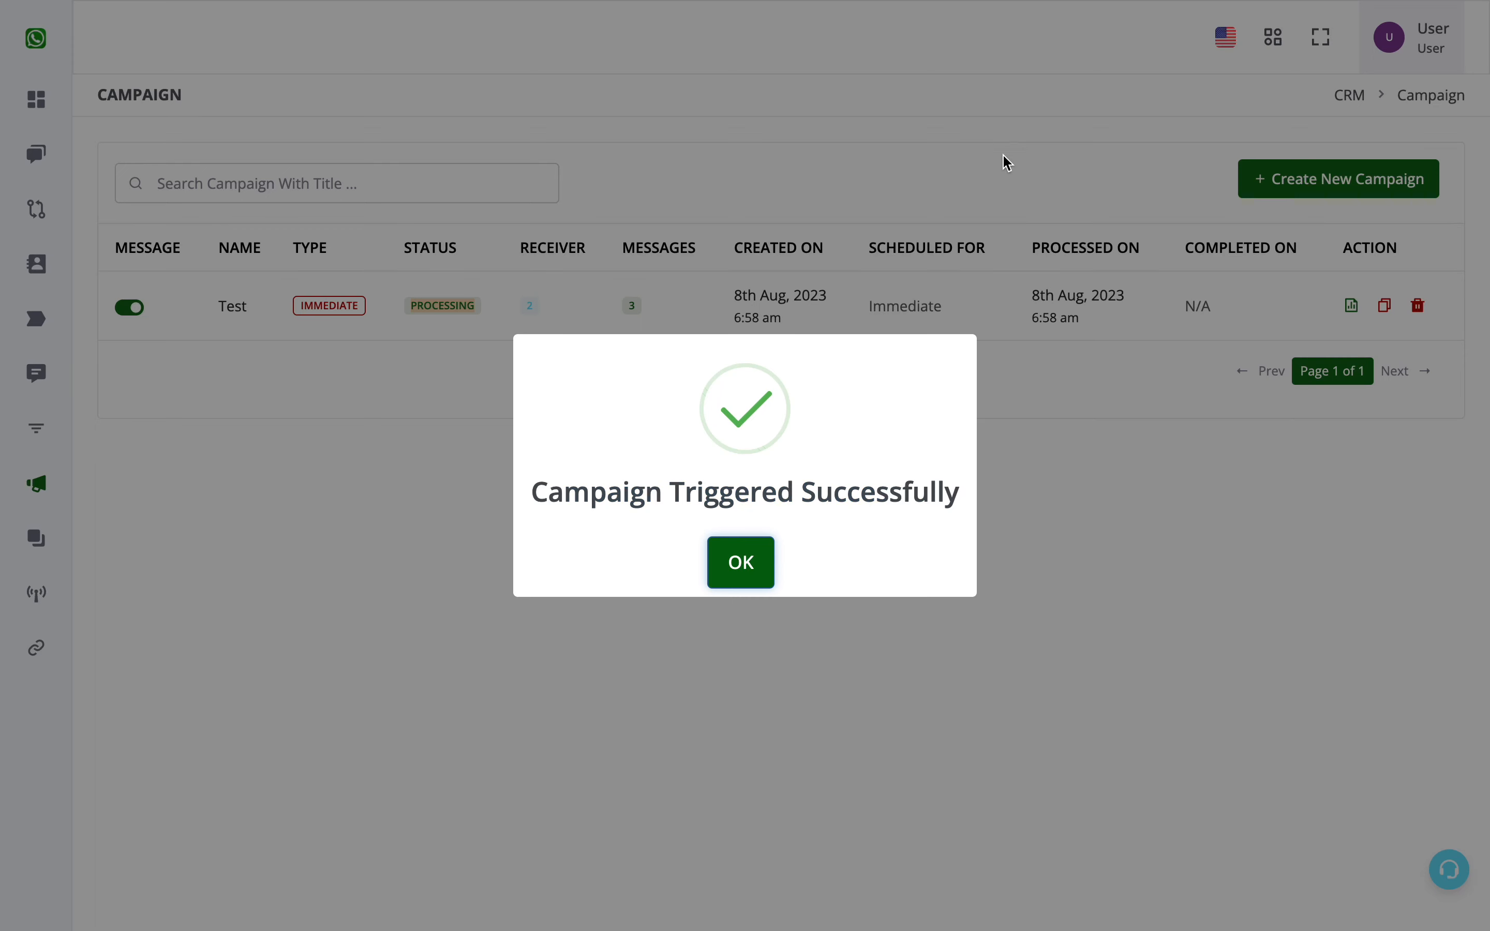
pyautogui.click(753, 559)
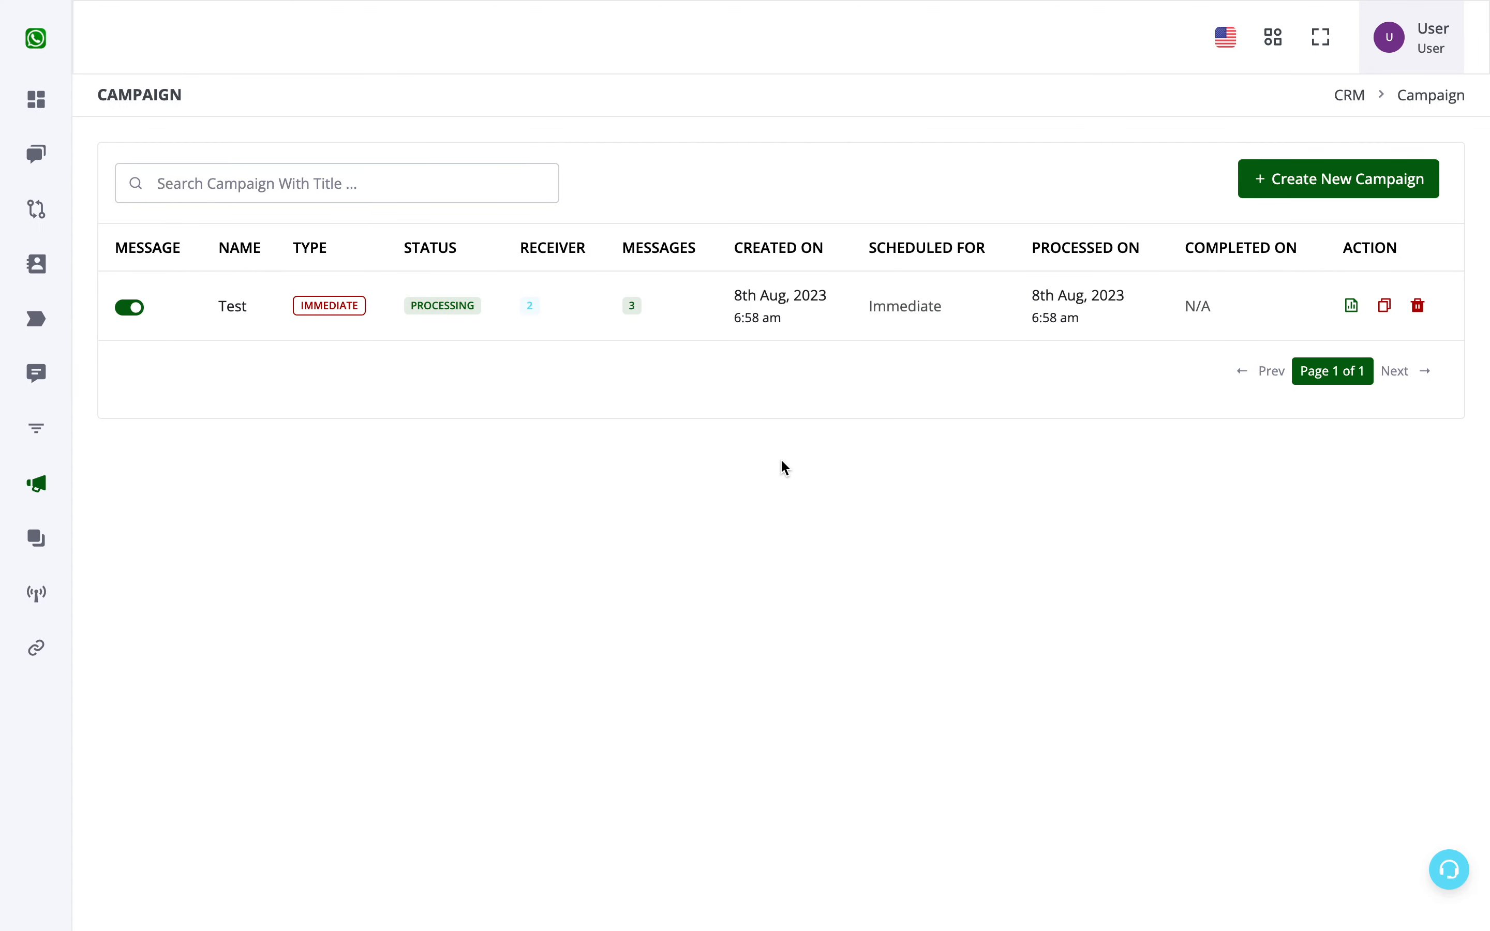
pyautogui.moveTo(838, 5)
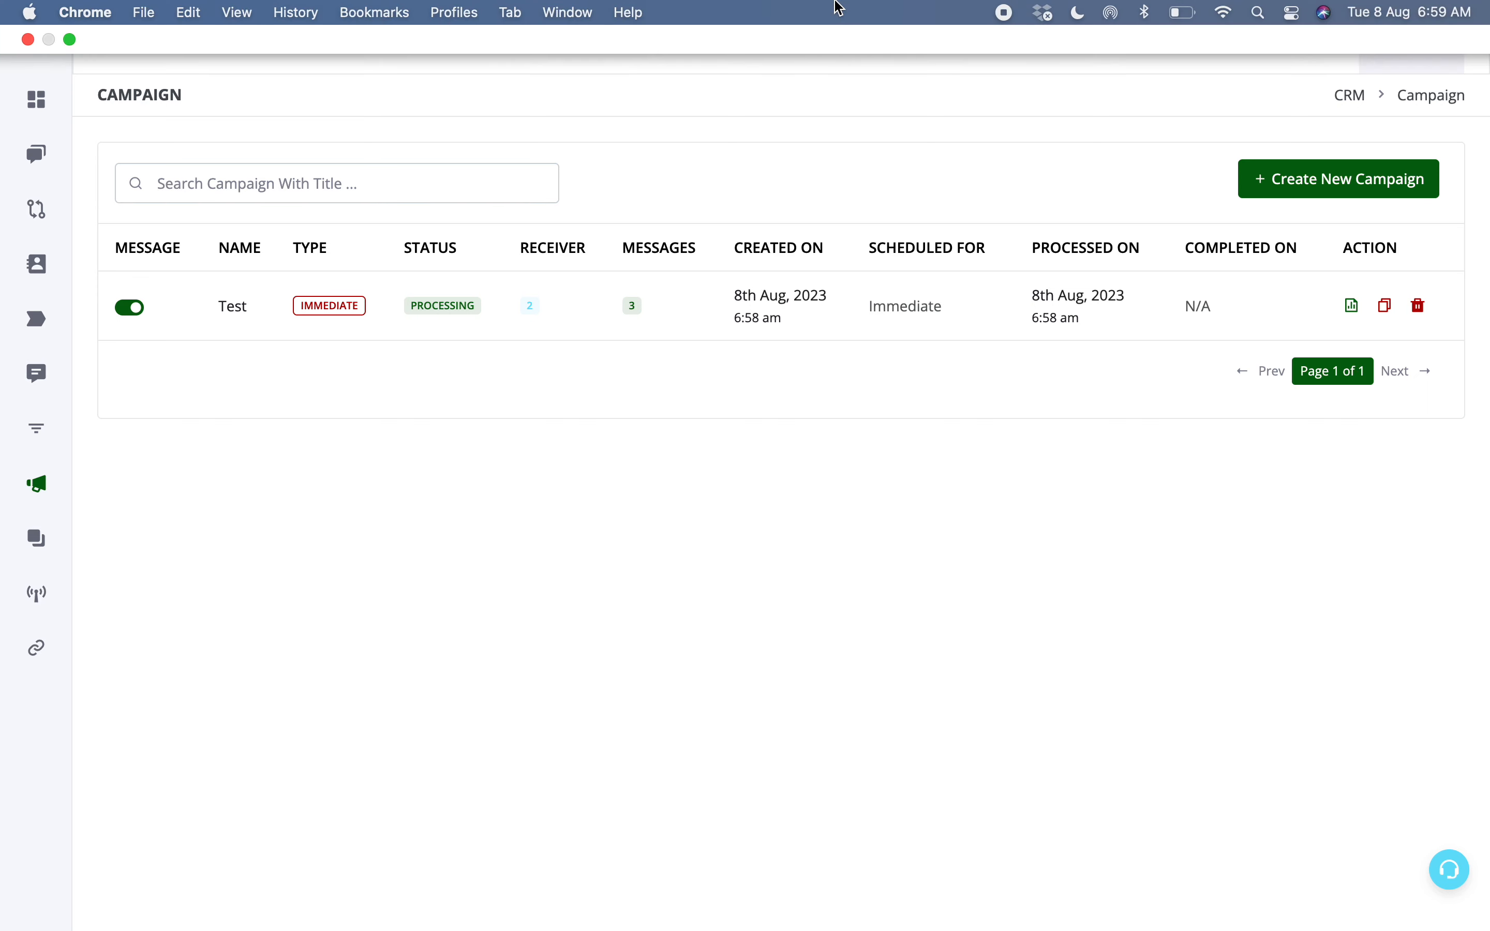